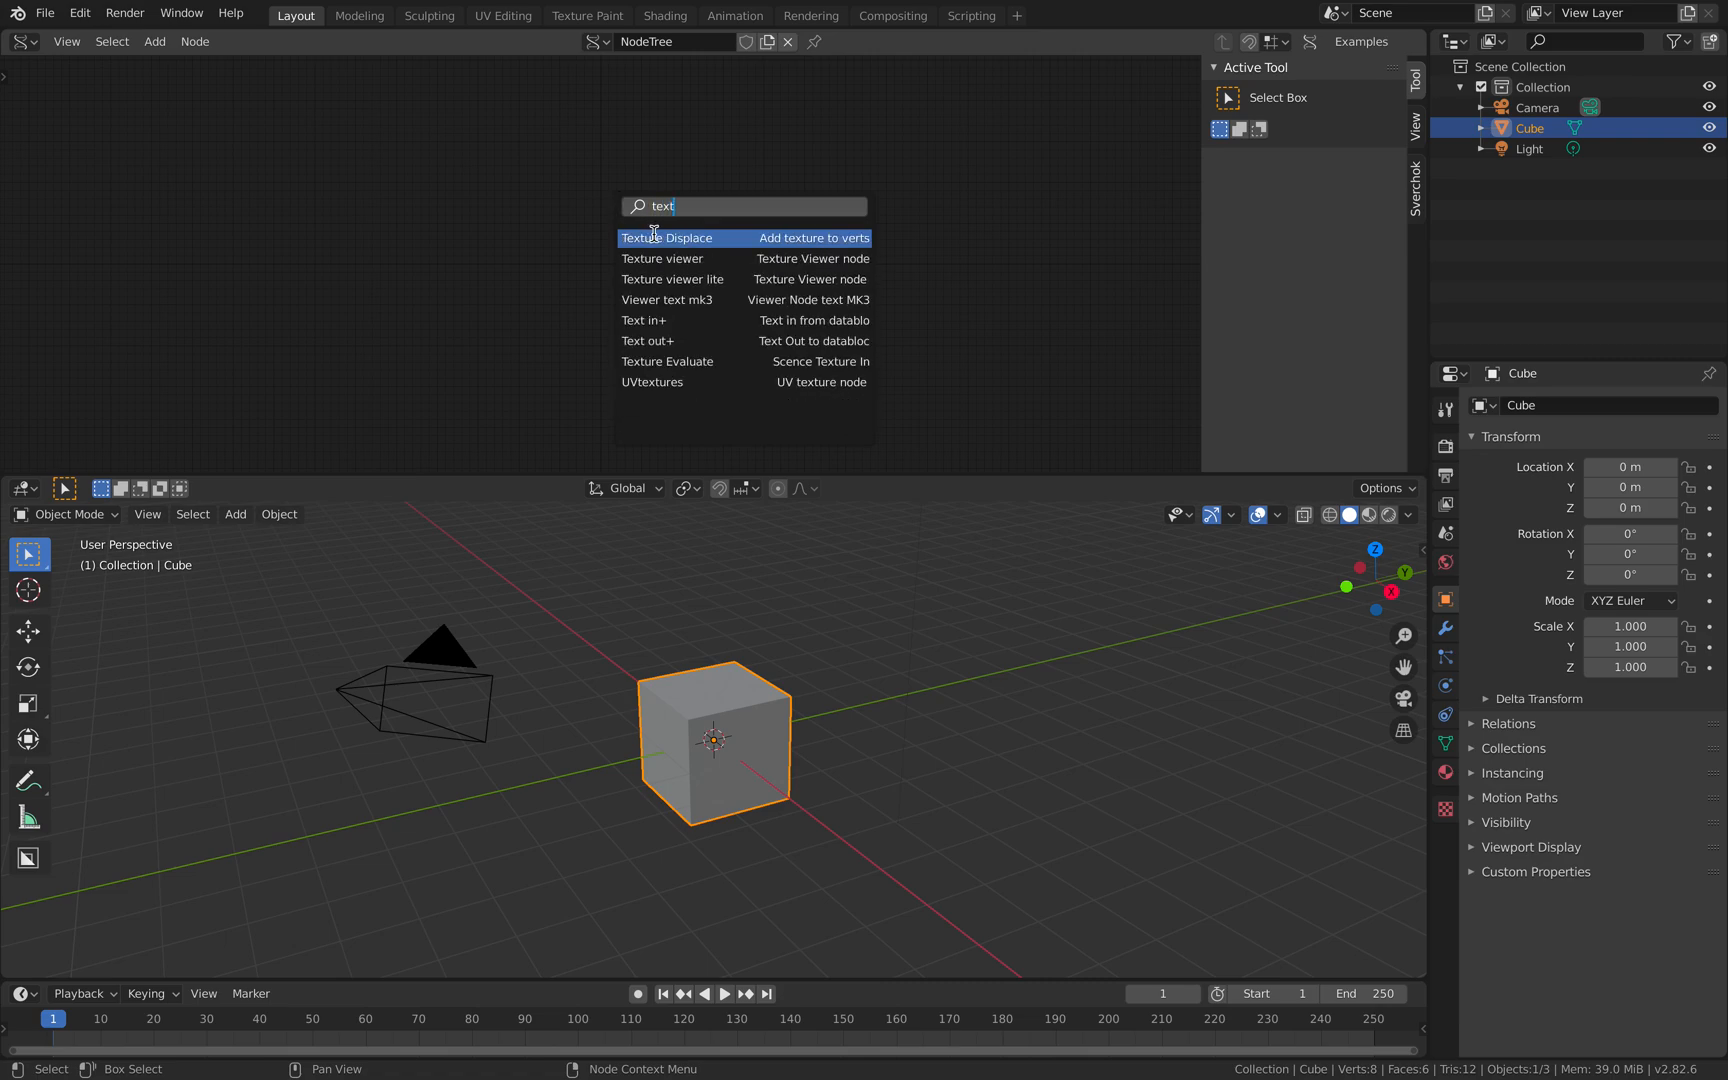
Add a Texture Displace node to the empty node tree and place it near the middle of the editor
click(661, 242)
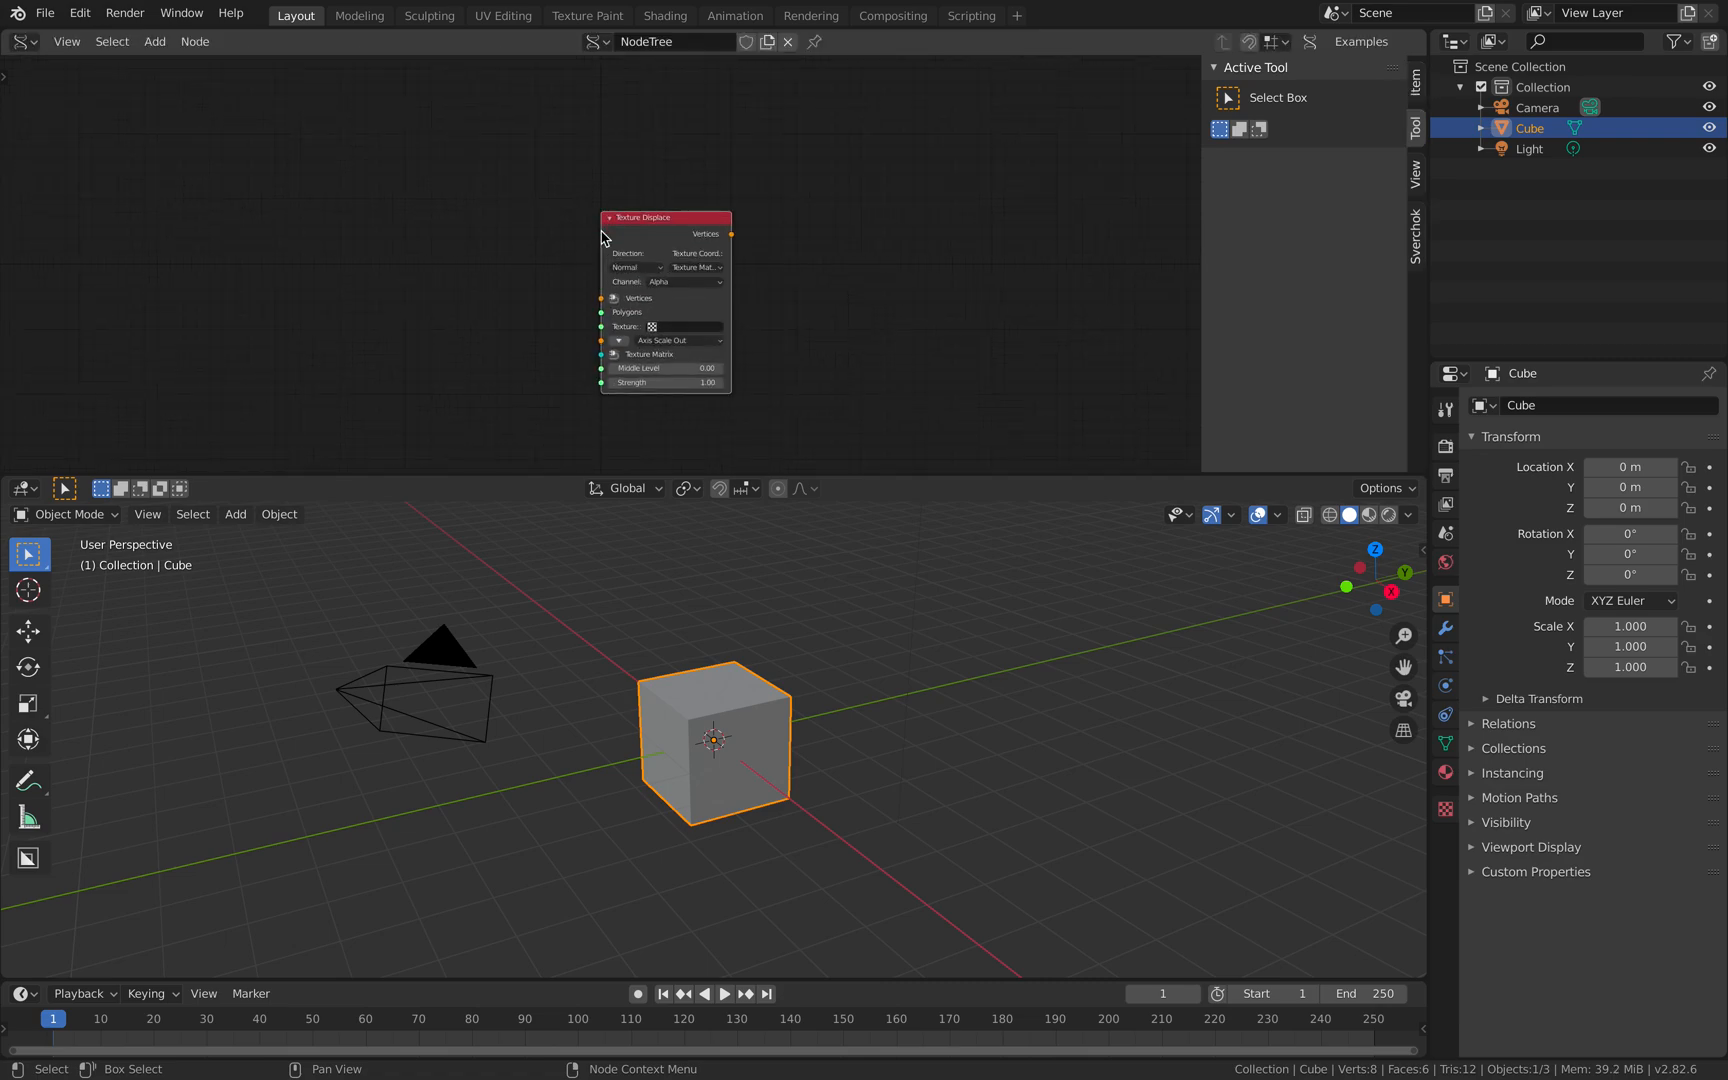
drag(608, 160, 530, 162)
middle_drag(756, 571, 793, 552)
scroll(783, 605, up, 2)
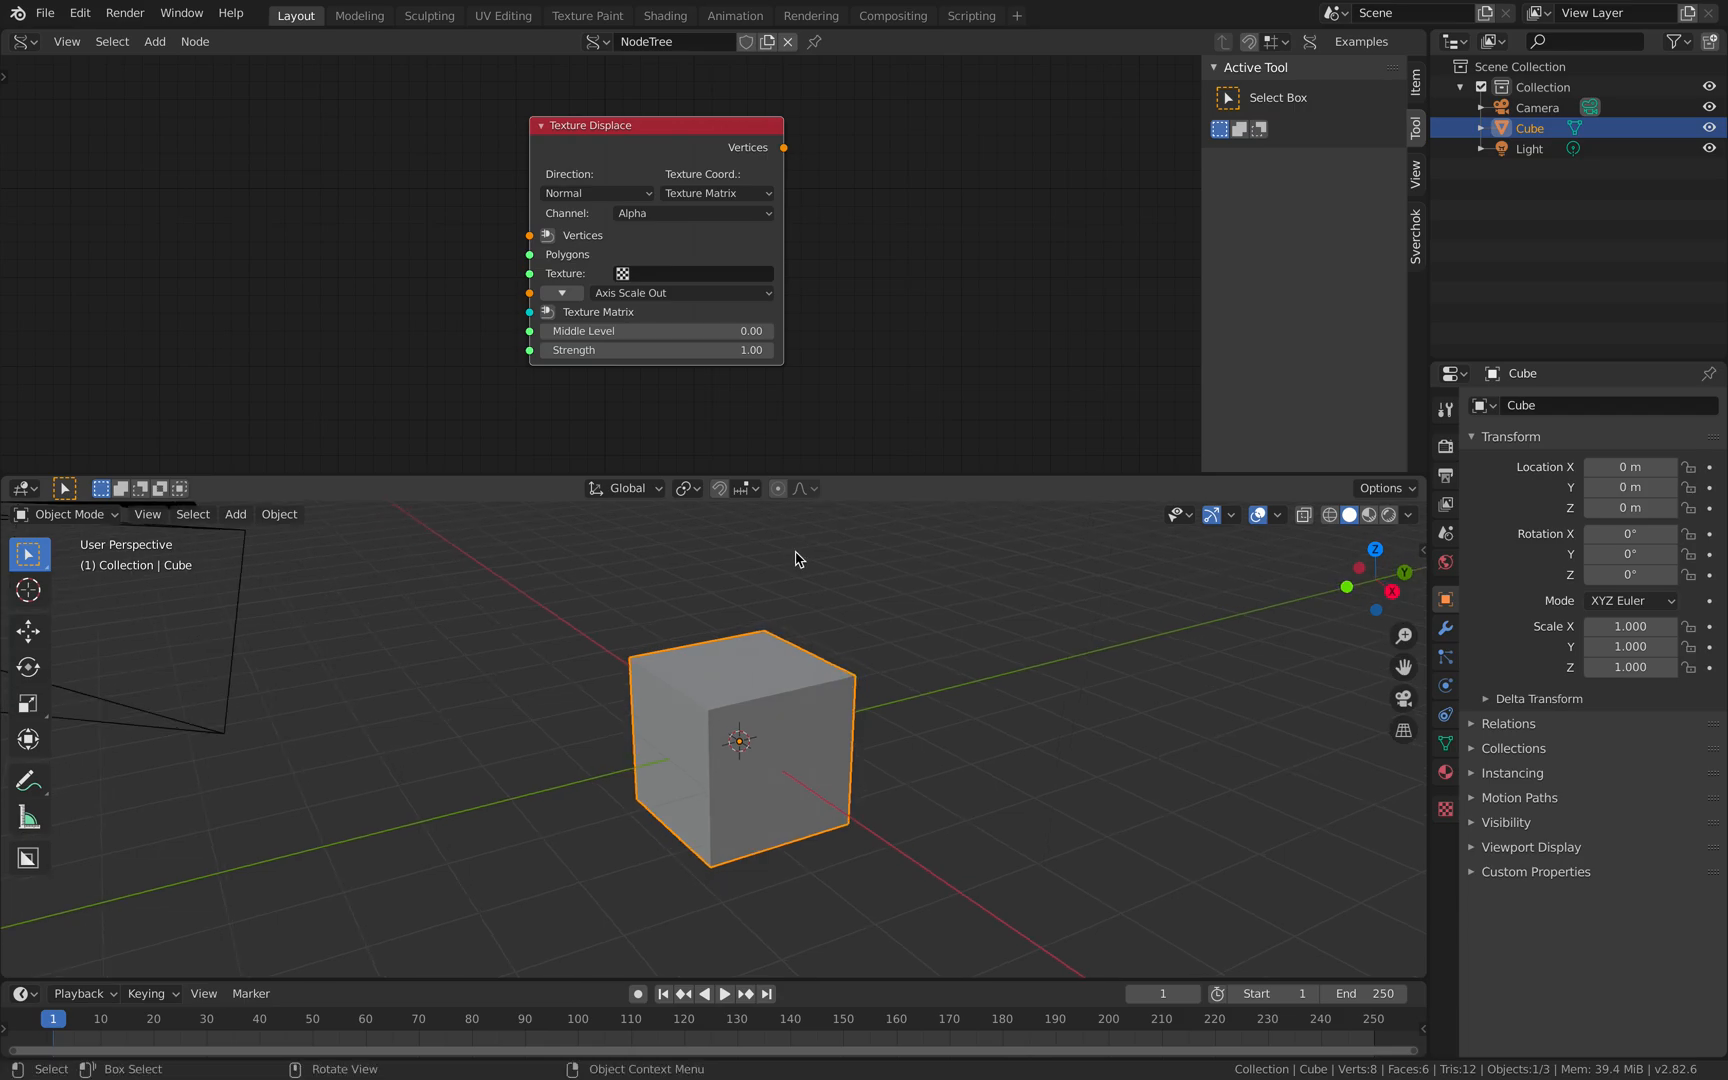
Add a Displace modifier to the cube and set its strength to 1.200
click(1445, 628)
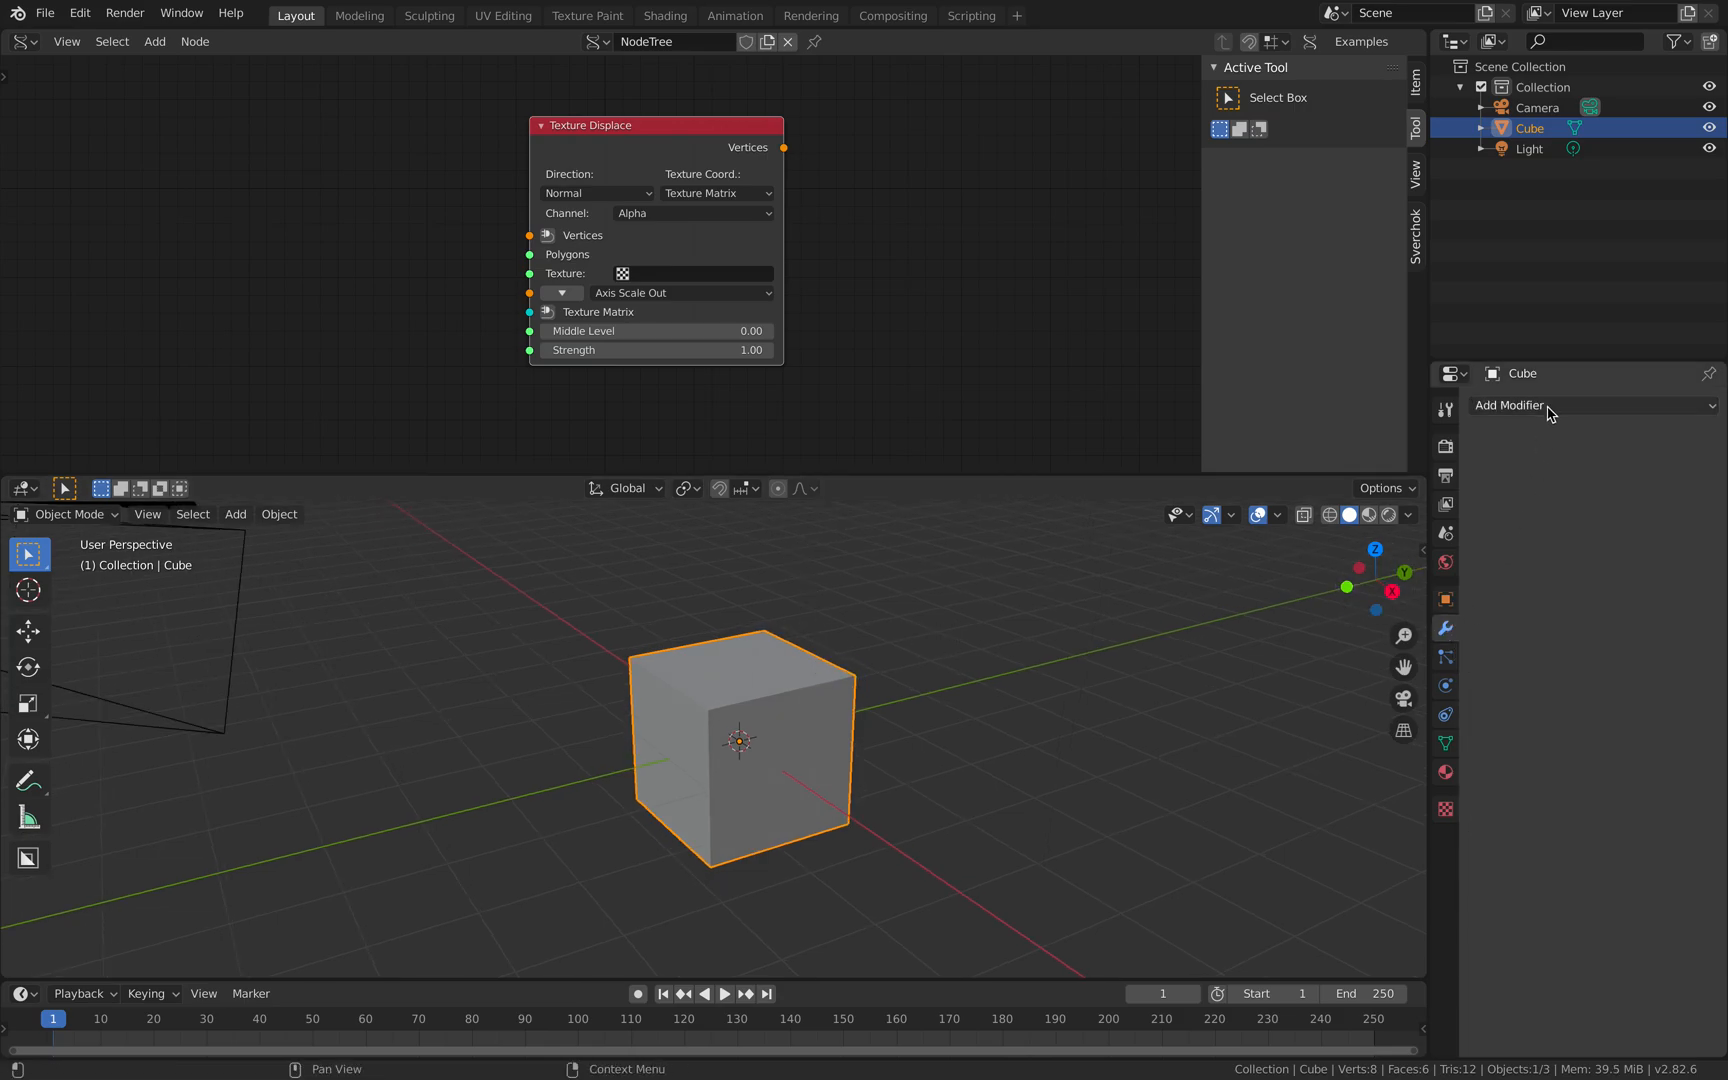
click(1550, 406)
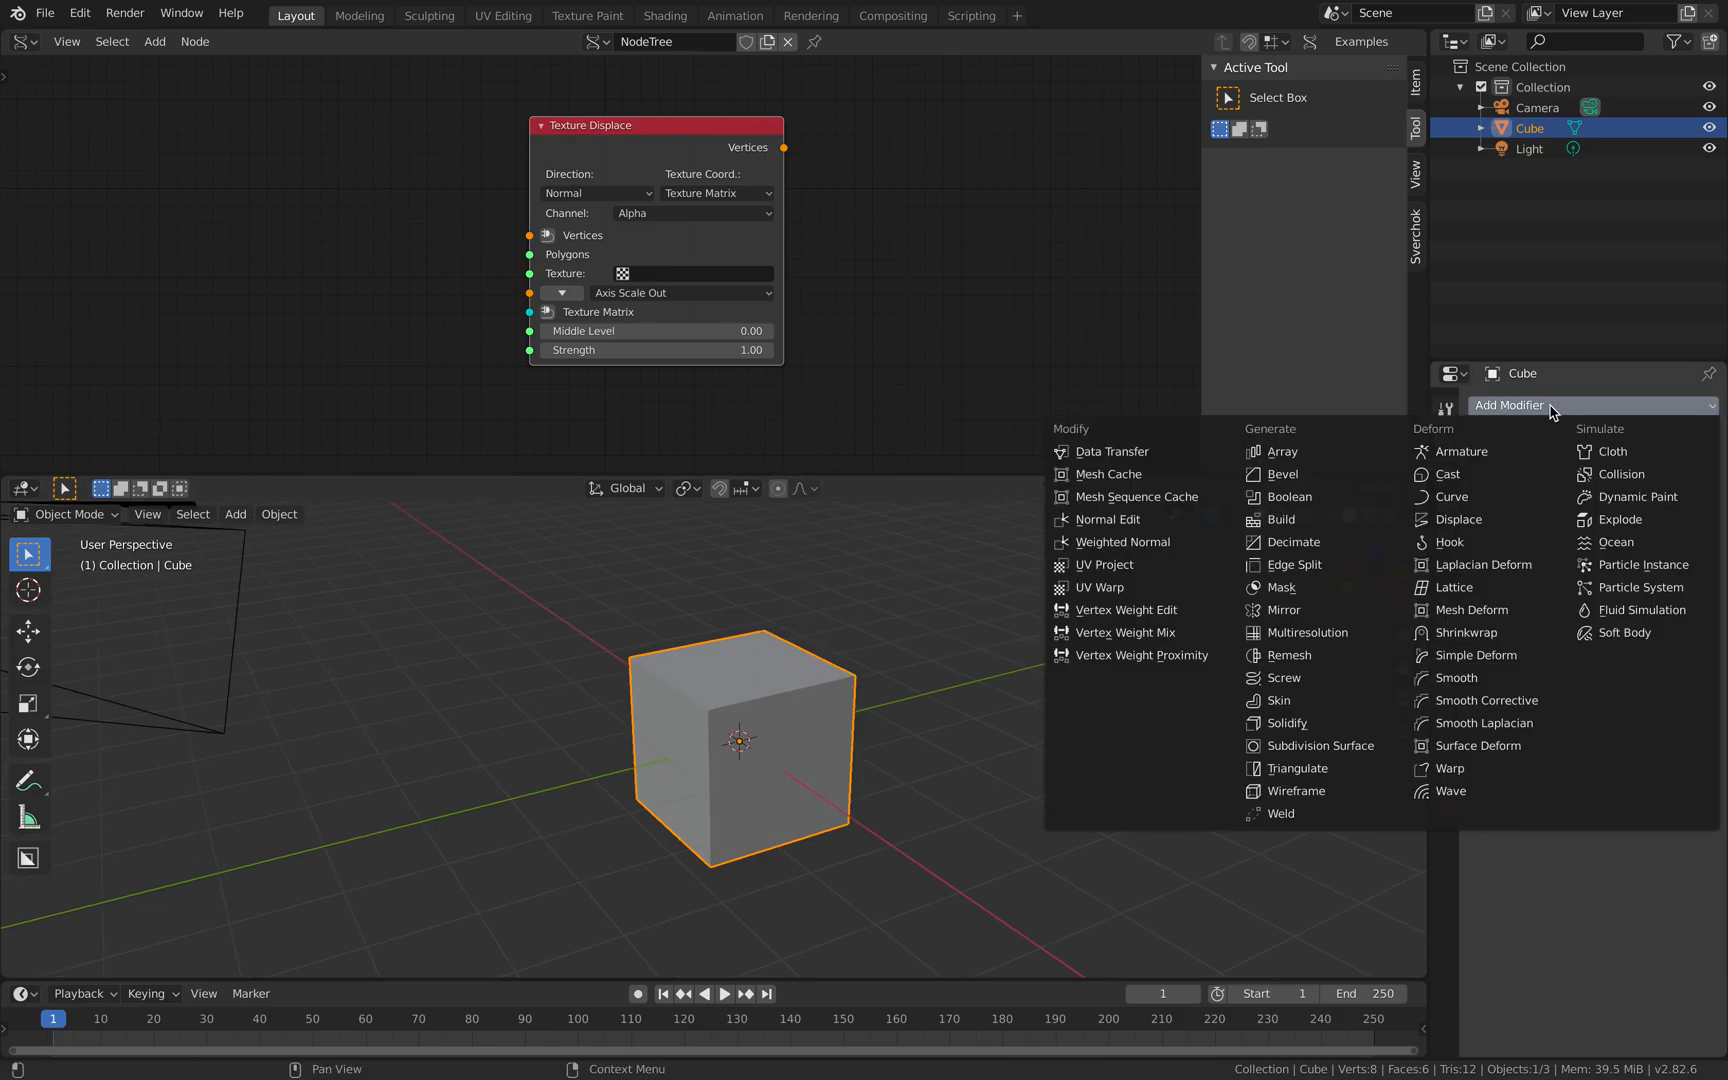
click(1480, 525)
middle_drag(1053, 606, 883, 630)
drag(1430, 335, 1265, 378)
mouse_move(822, 706)
middle_down()
mouse_move(752, 725)
mouse_move(748, 694)
mouse_move(697, 670)
mouse_move(682, 690)
mouse_move(796, 704)
middle_up()
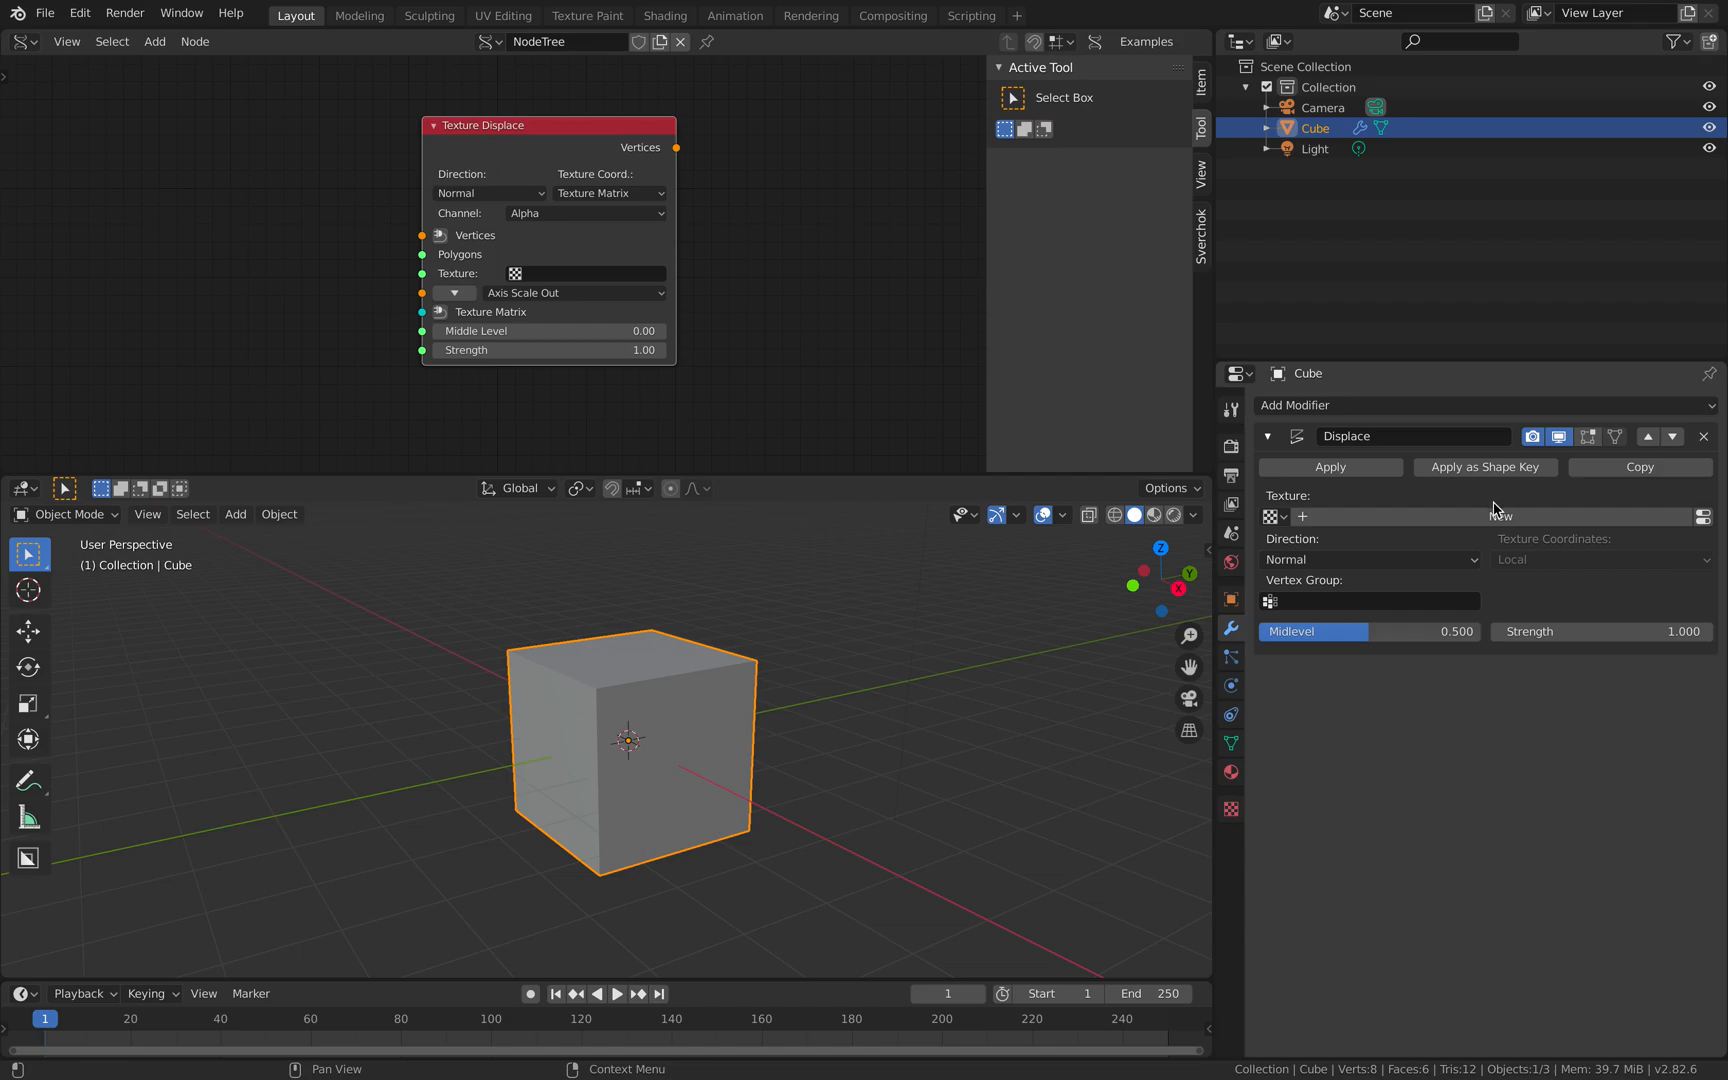
mouse_move(1530, 632)
mouse_down()
mouse_move(1600, 632)
mouse_move(1542, 632)
mouse_up()
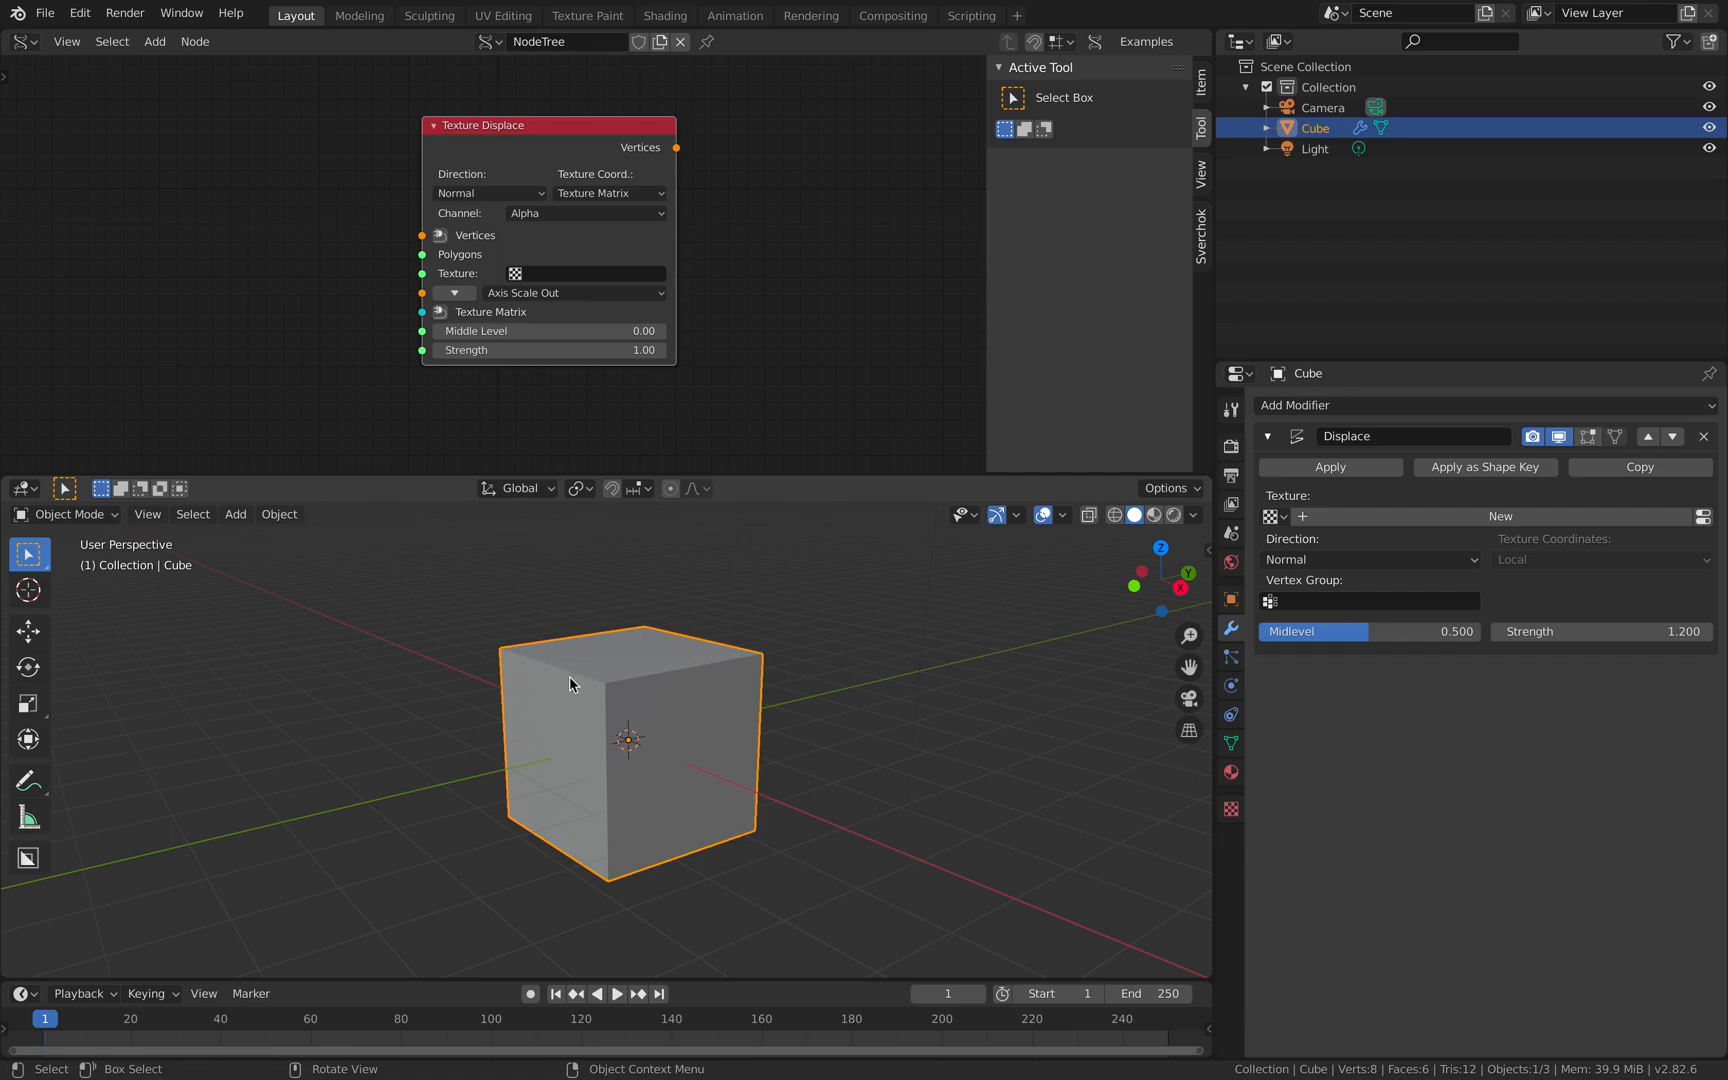
Add a Subdivision Surface modifier to the cube and move it above the Displace modifier
click(1416, 406)
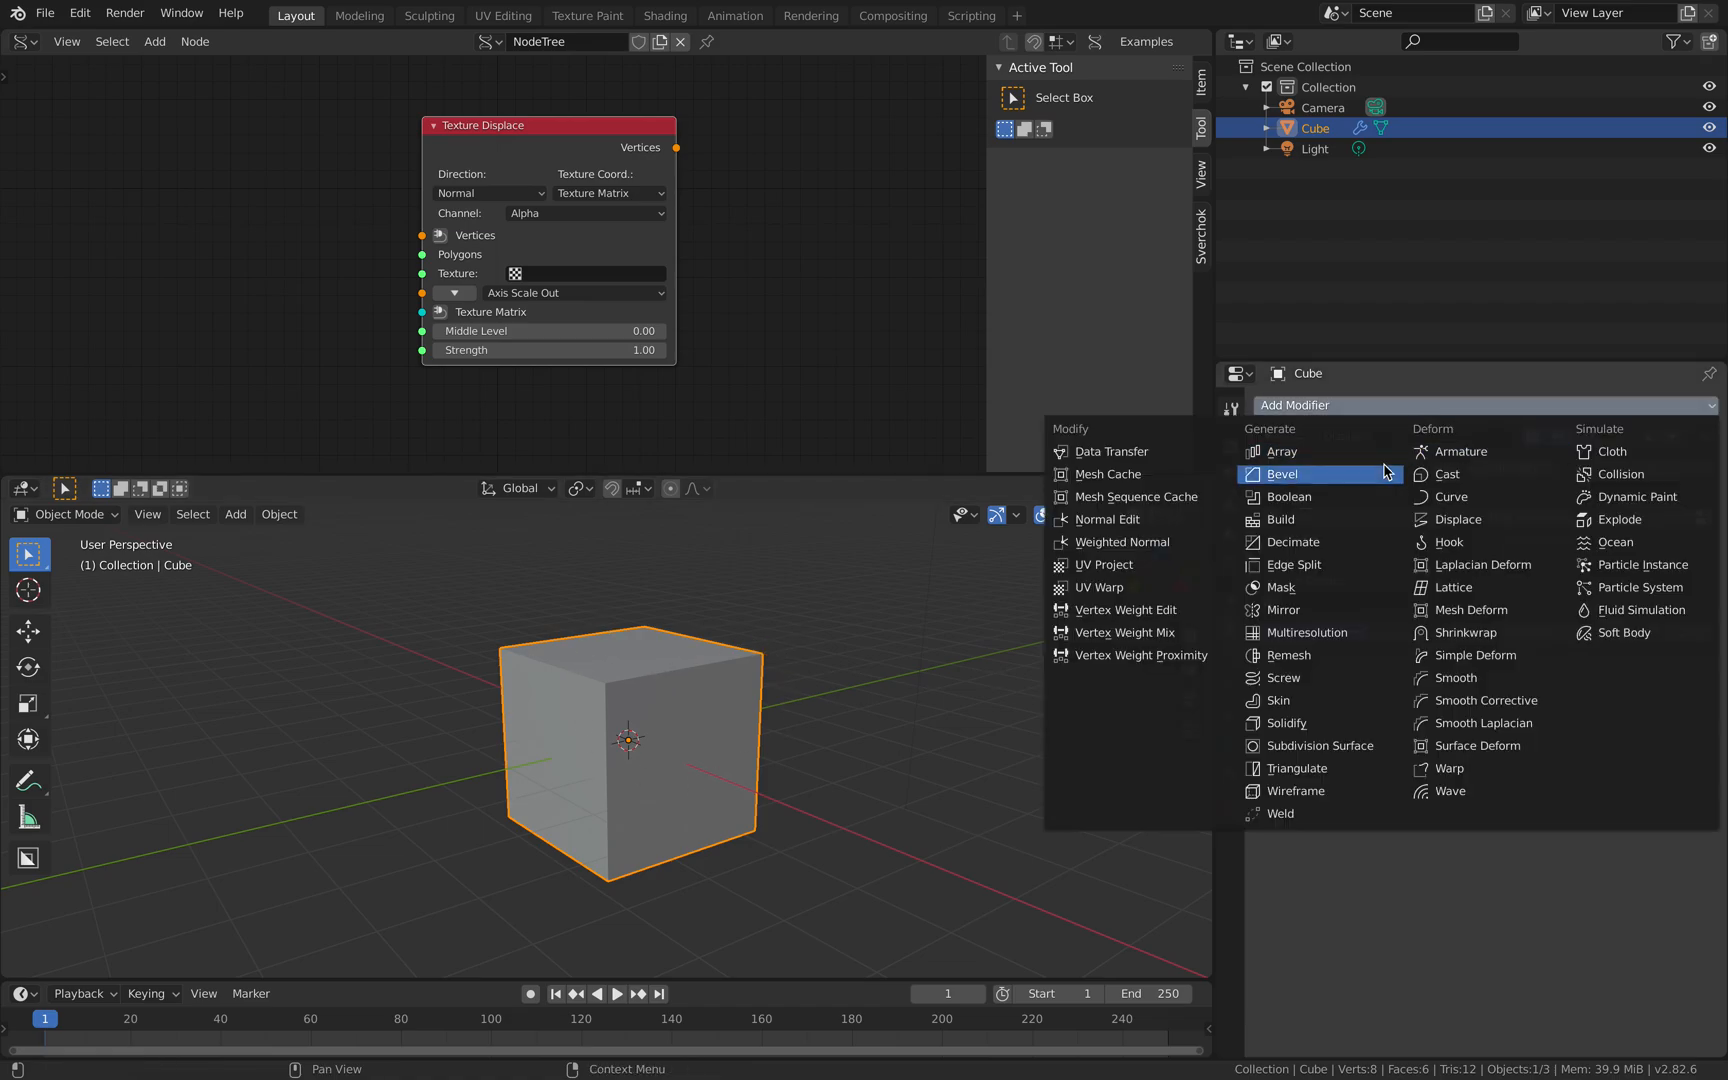
click(1366, 746)
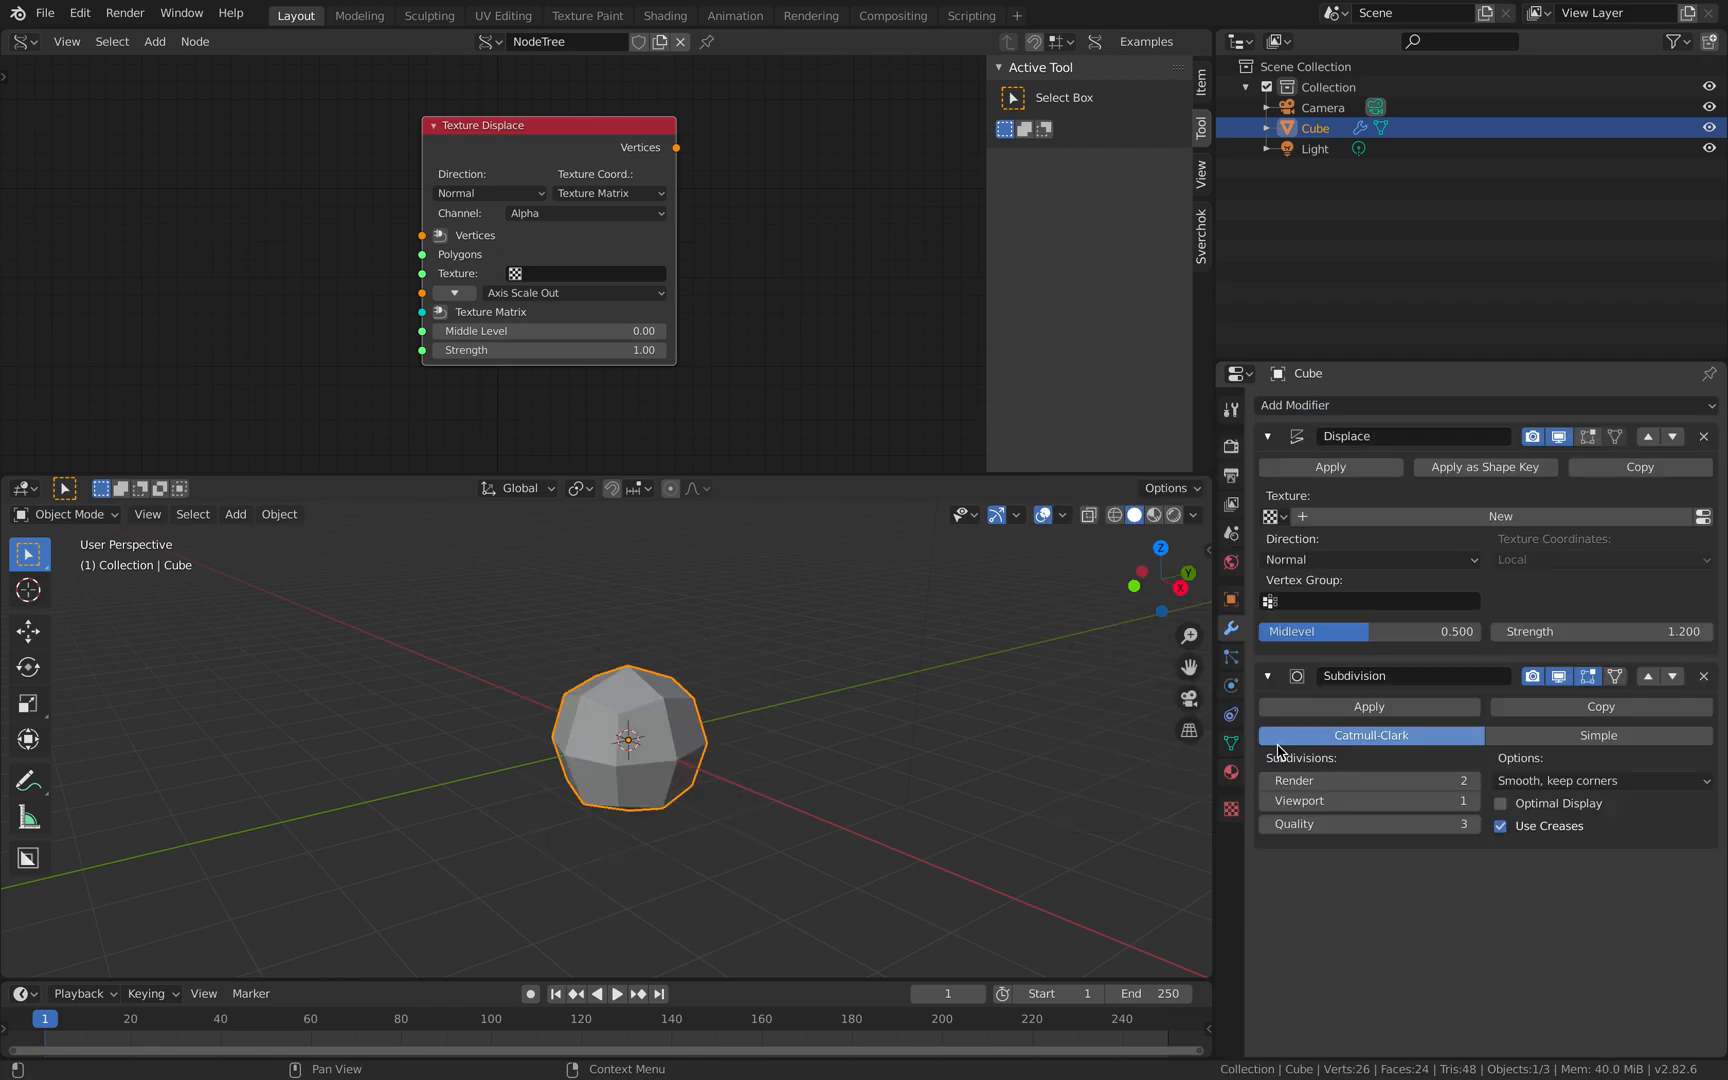
click(1650, 678)
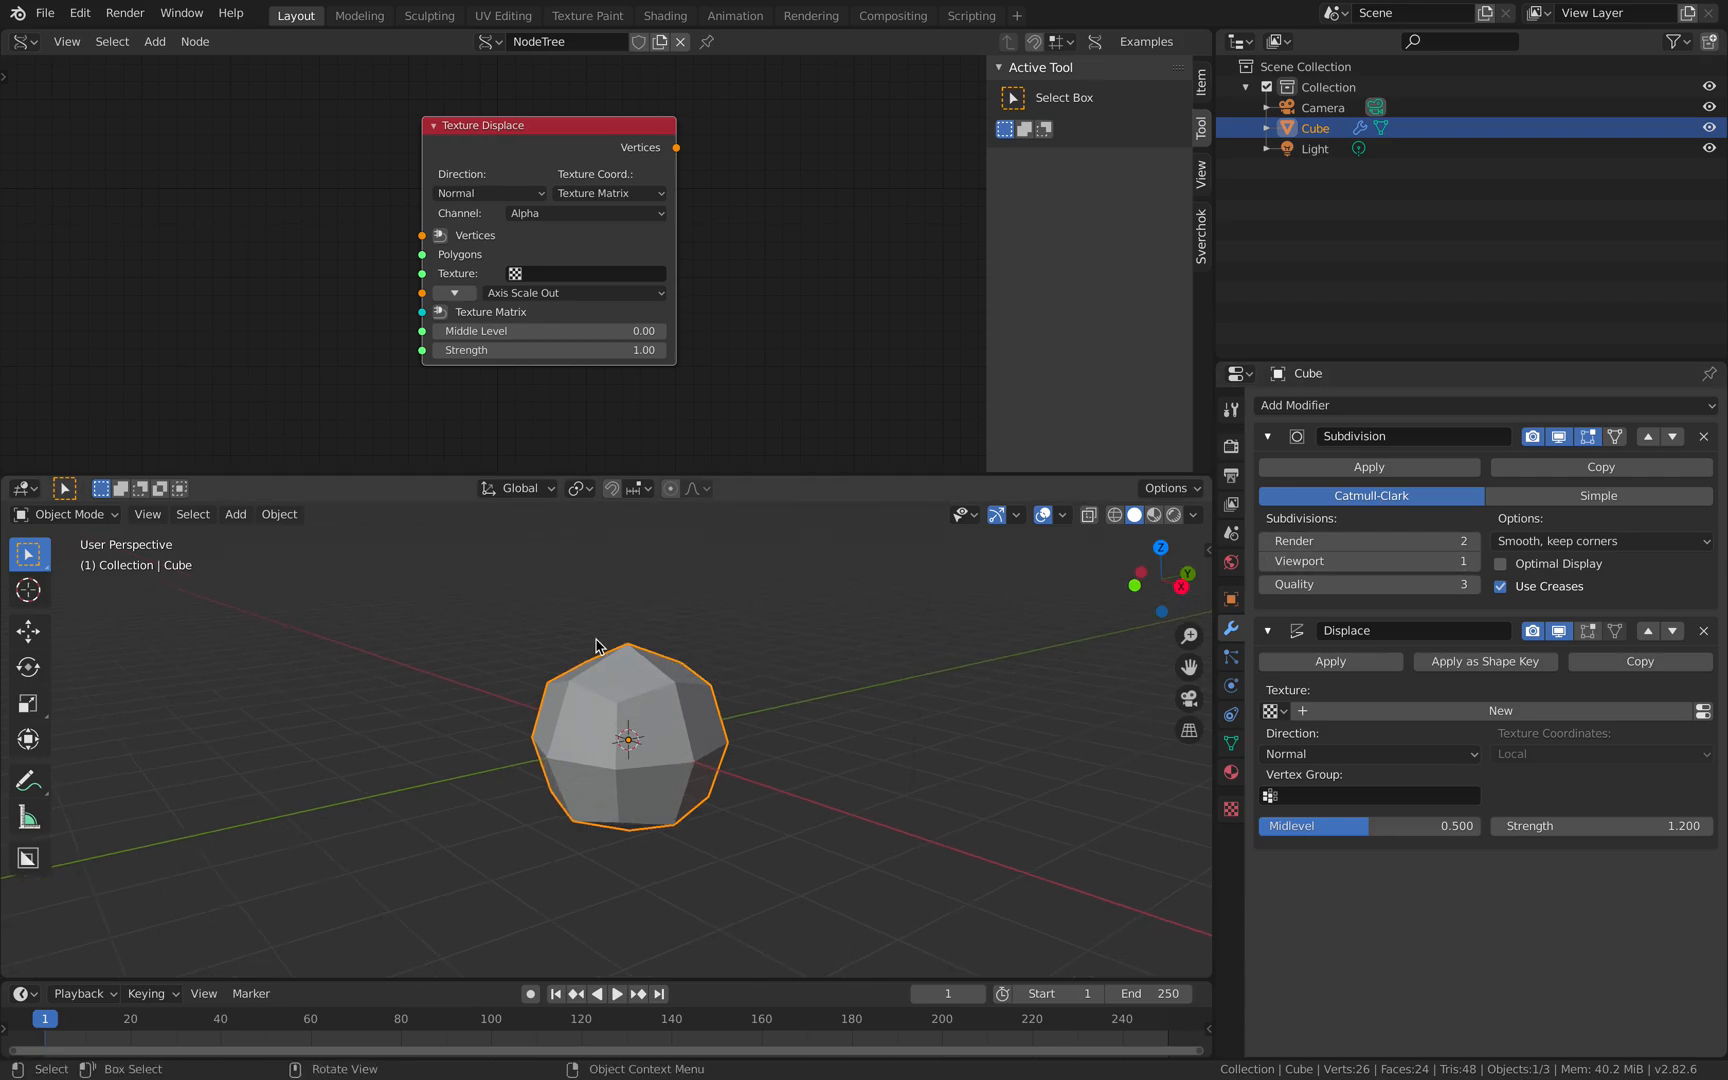
scroll(663, 683, up, 1)
drag(470, 128, 492, 128)
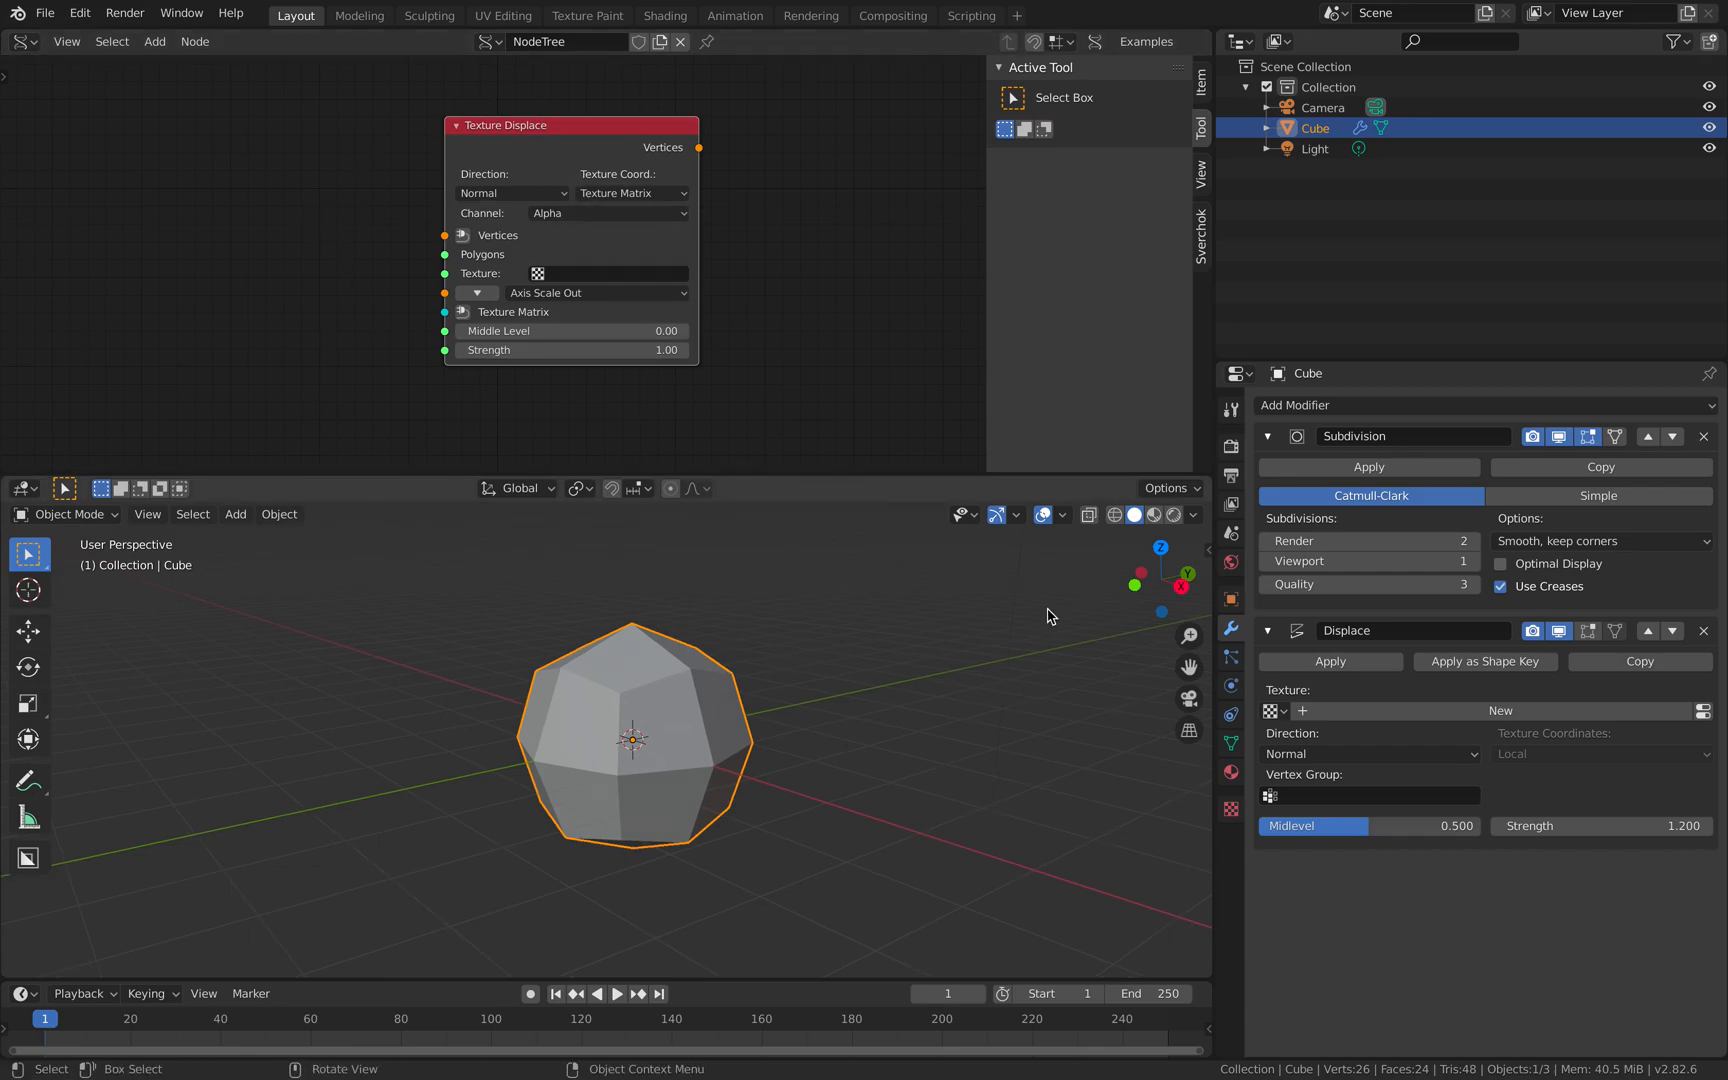
Set the Subdivision modifier's viewport level to 6 and its subdivision type to Simple
click(1477, 562)
click(1477, 562)
click(1477, 562)
click(1477, 562)
click(1477, 562)
middle_drag(768, 708, 810, 694)
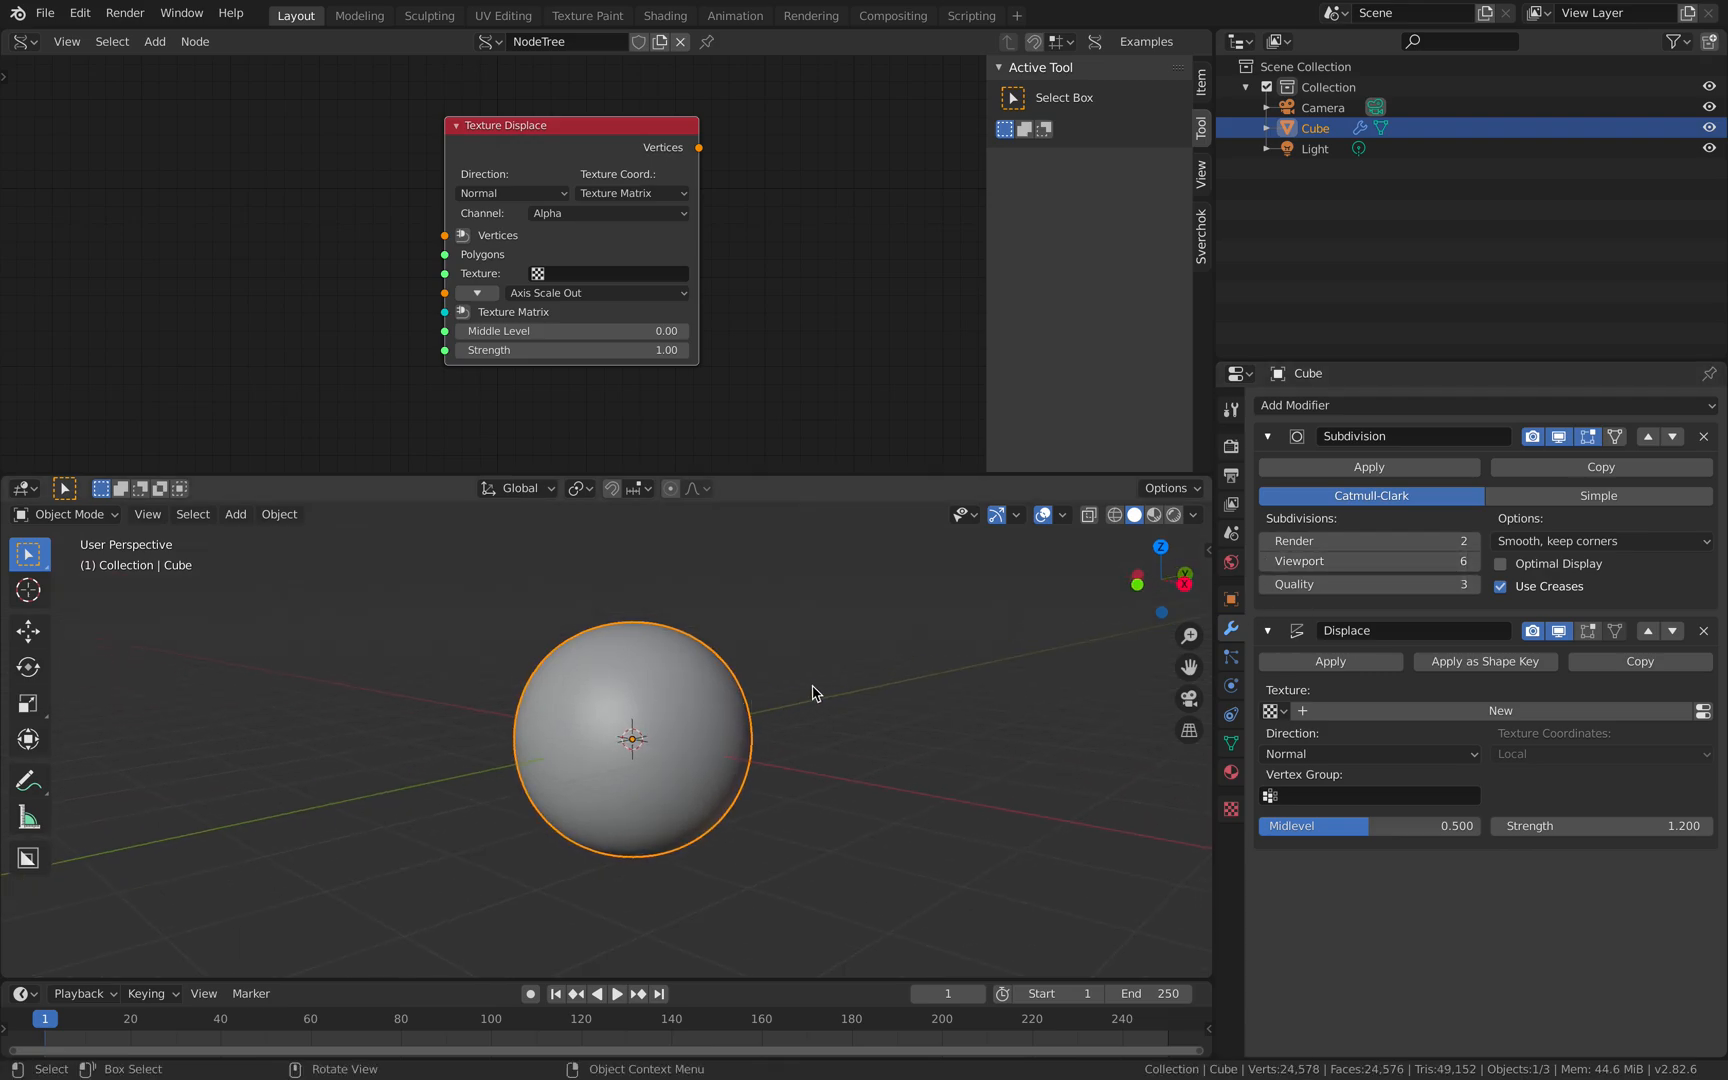
click(1537, 500)
middle_drag(926, 656, 1000, 675)
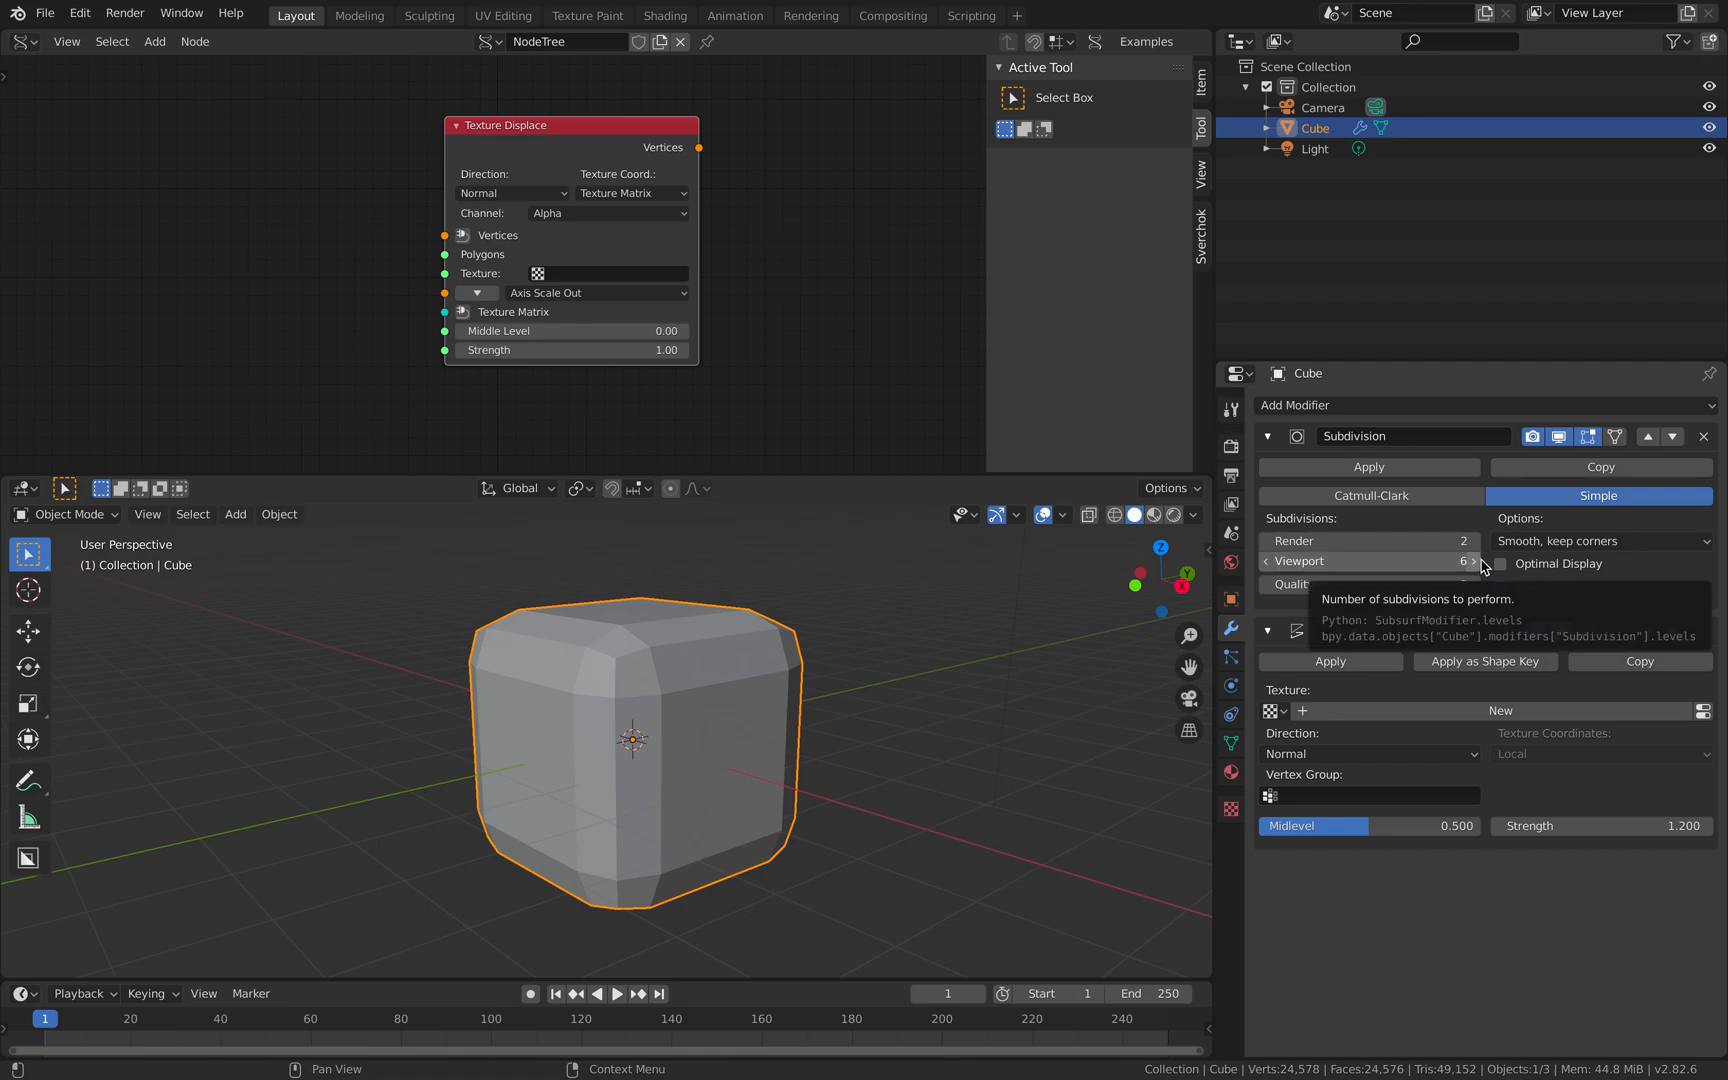
Create a new texture for the Displace modifier, set its type to Musgrave and its size to 0.24
click(1486, 711)
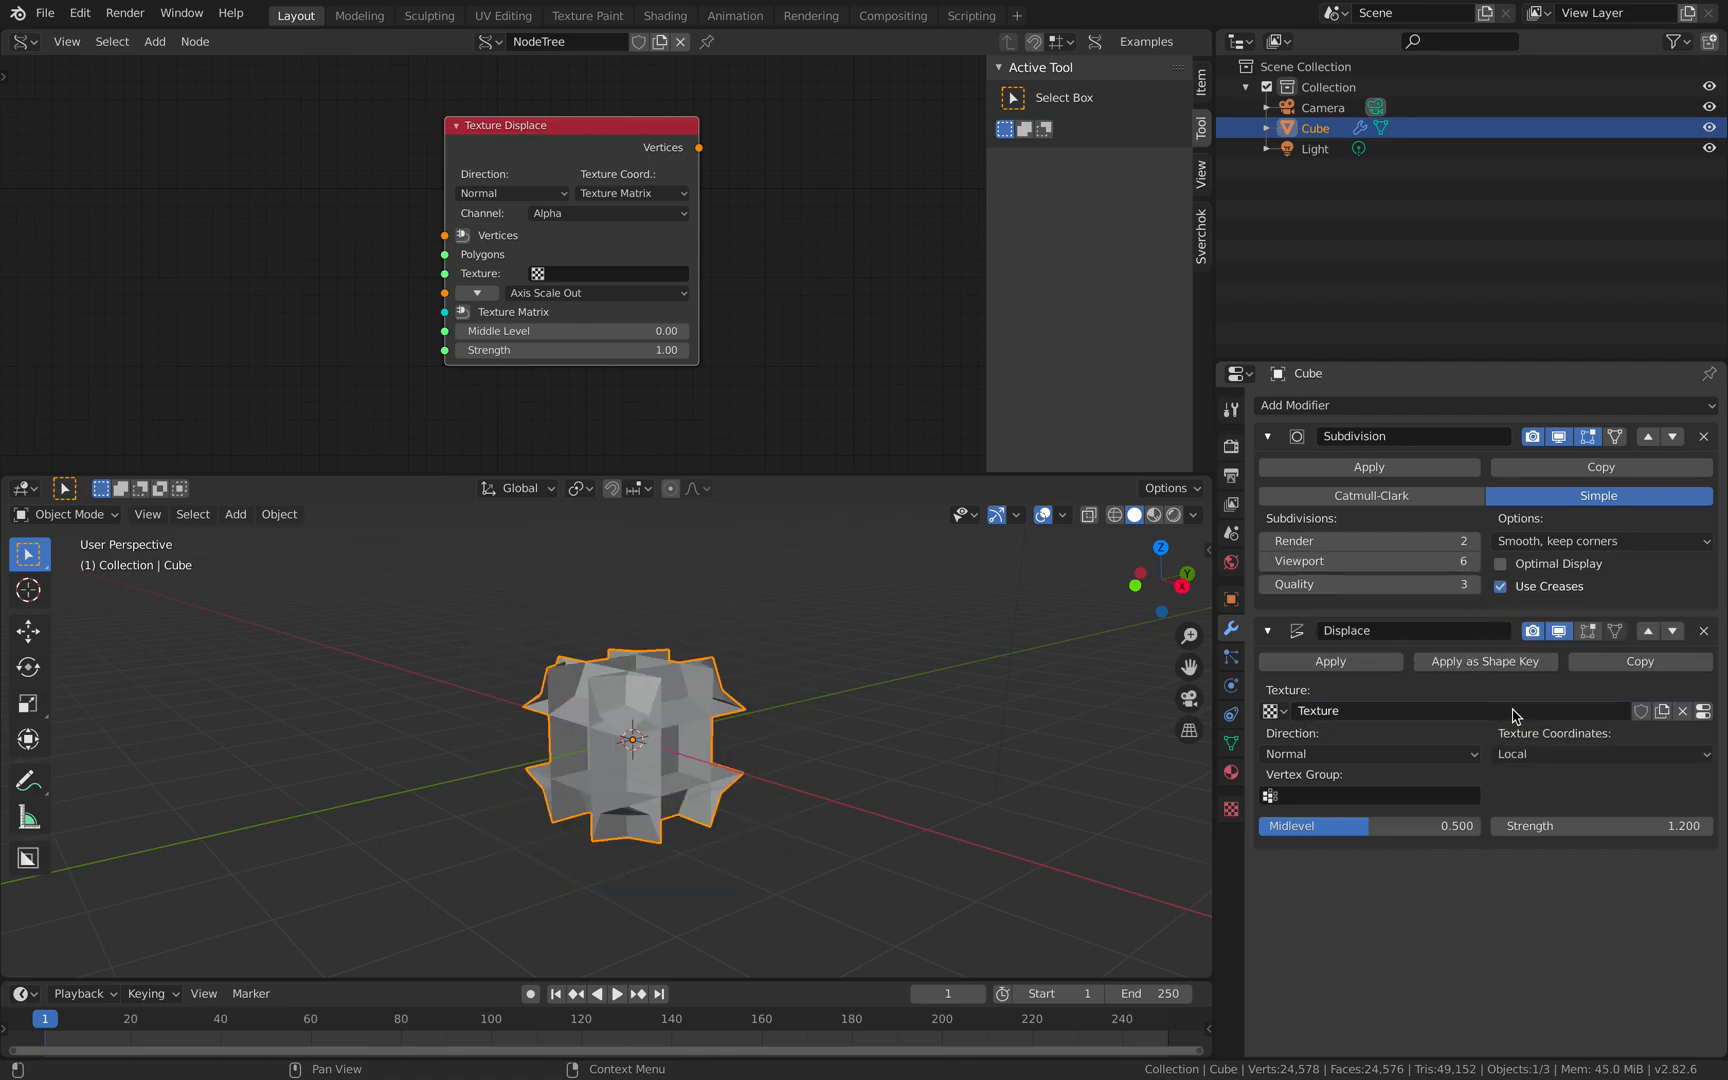
click(1703, 711)
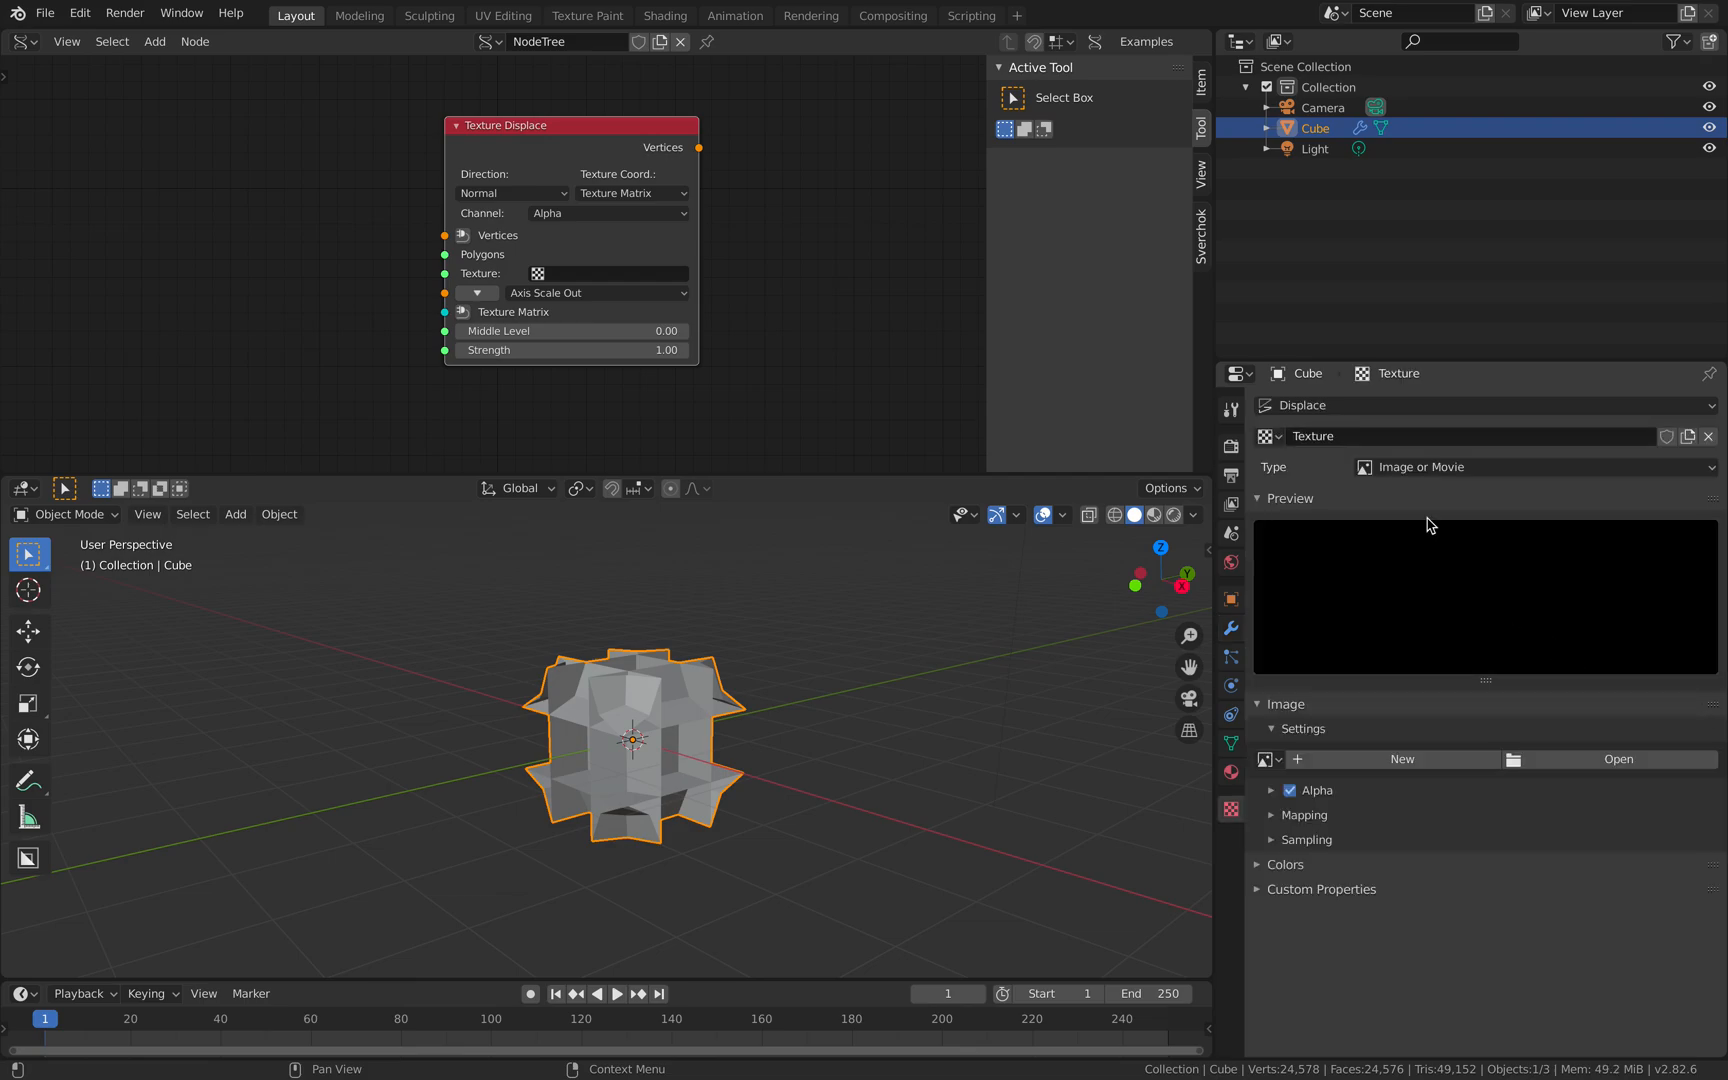
click(1460, 470)
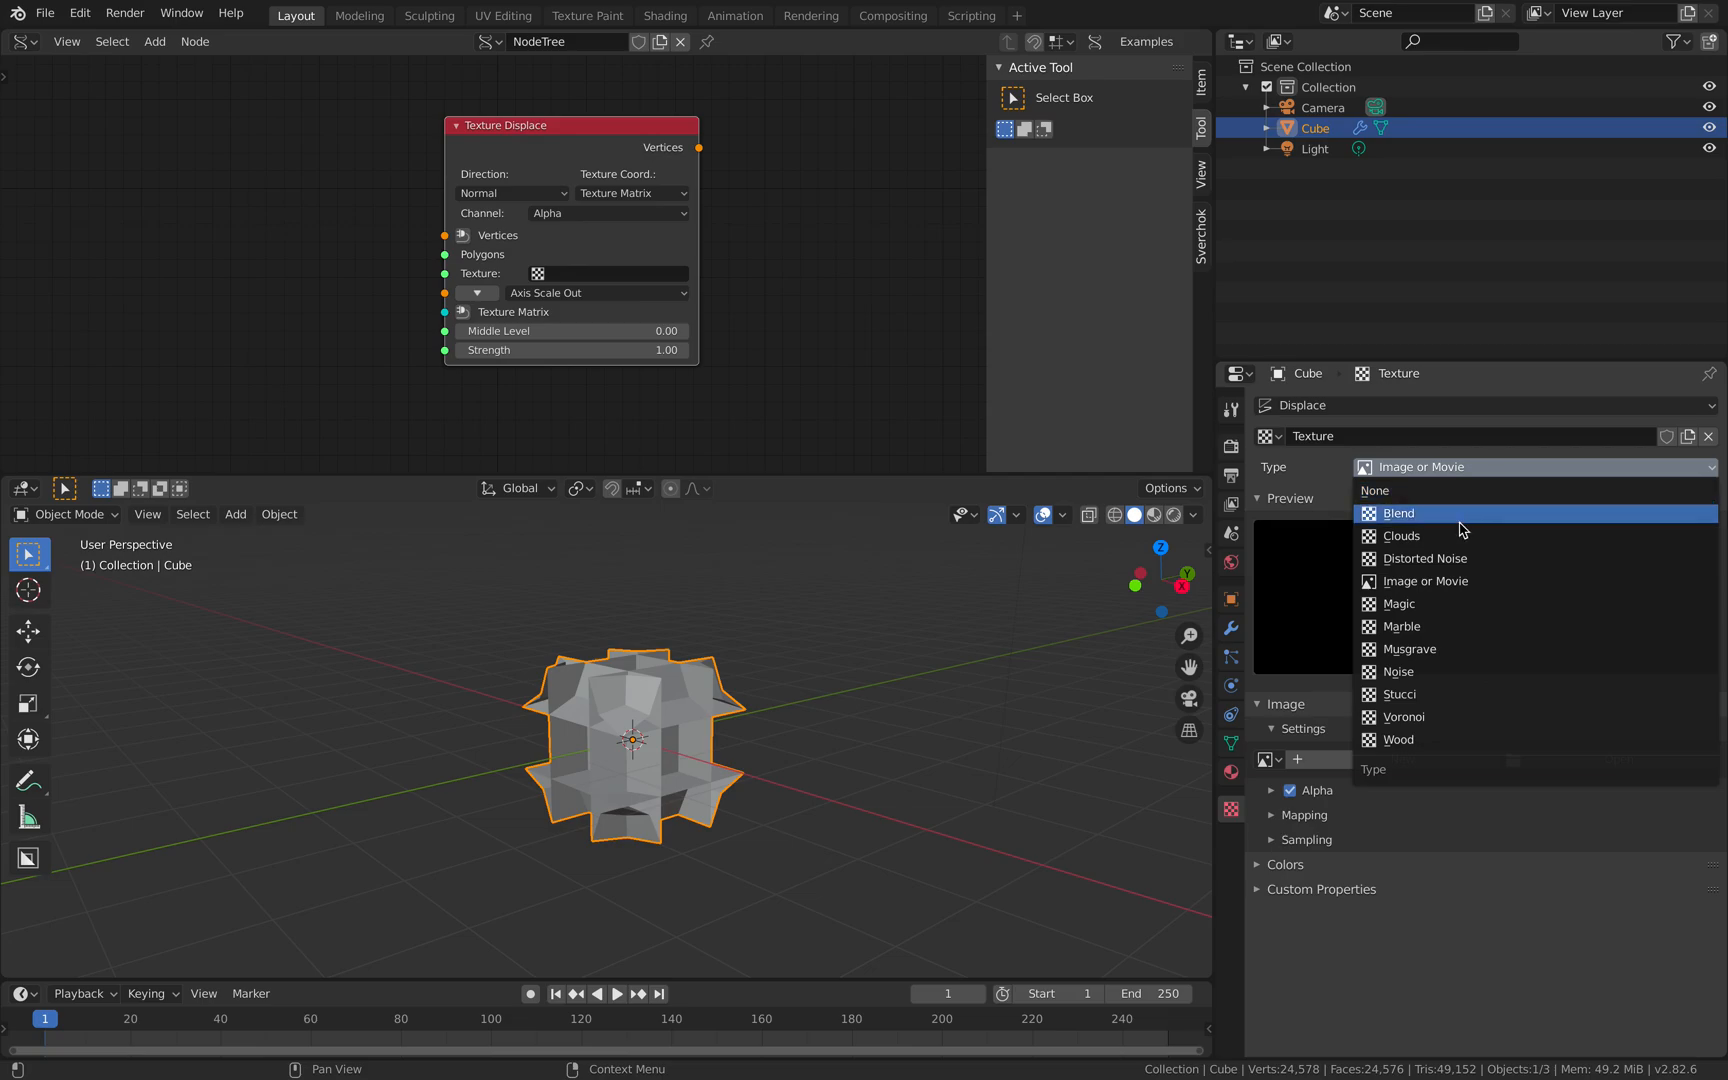
click(1448, 652)
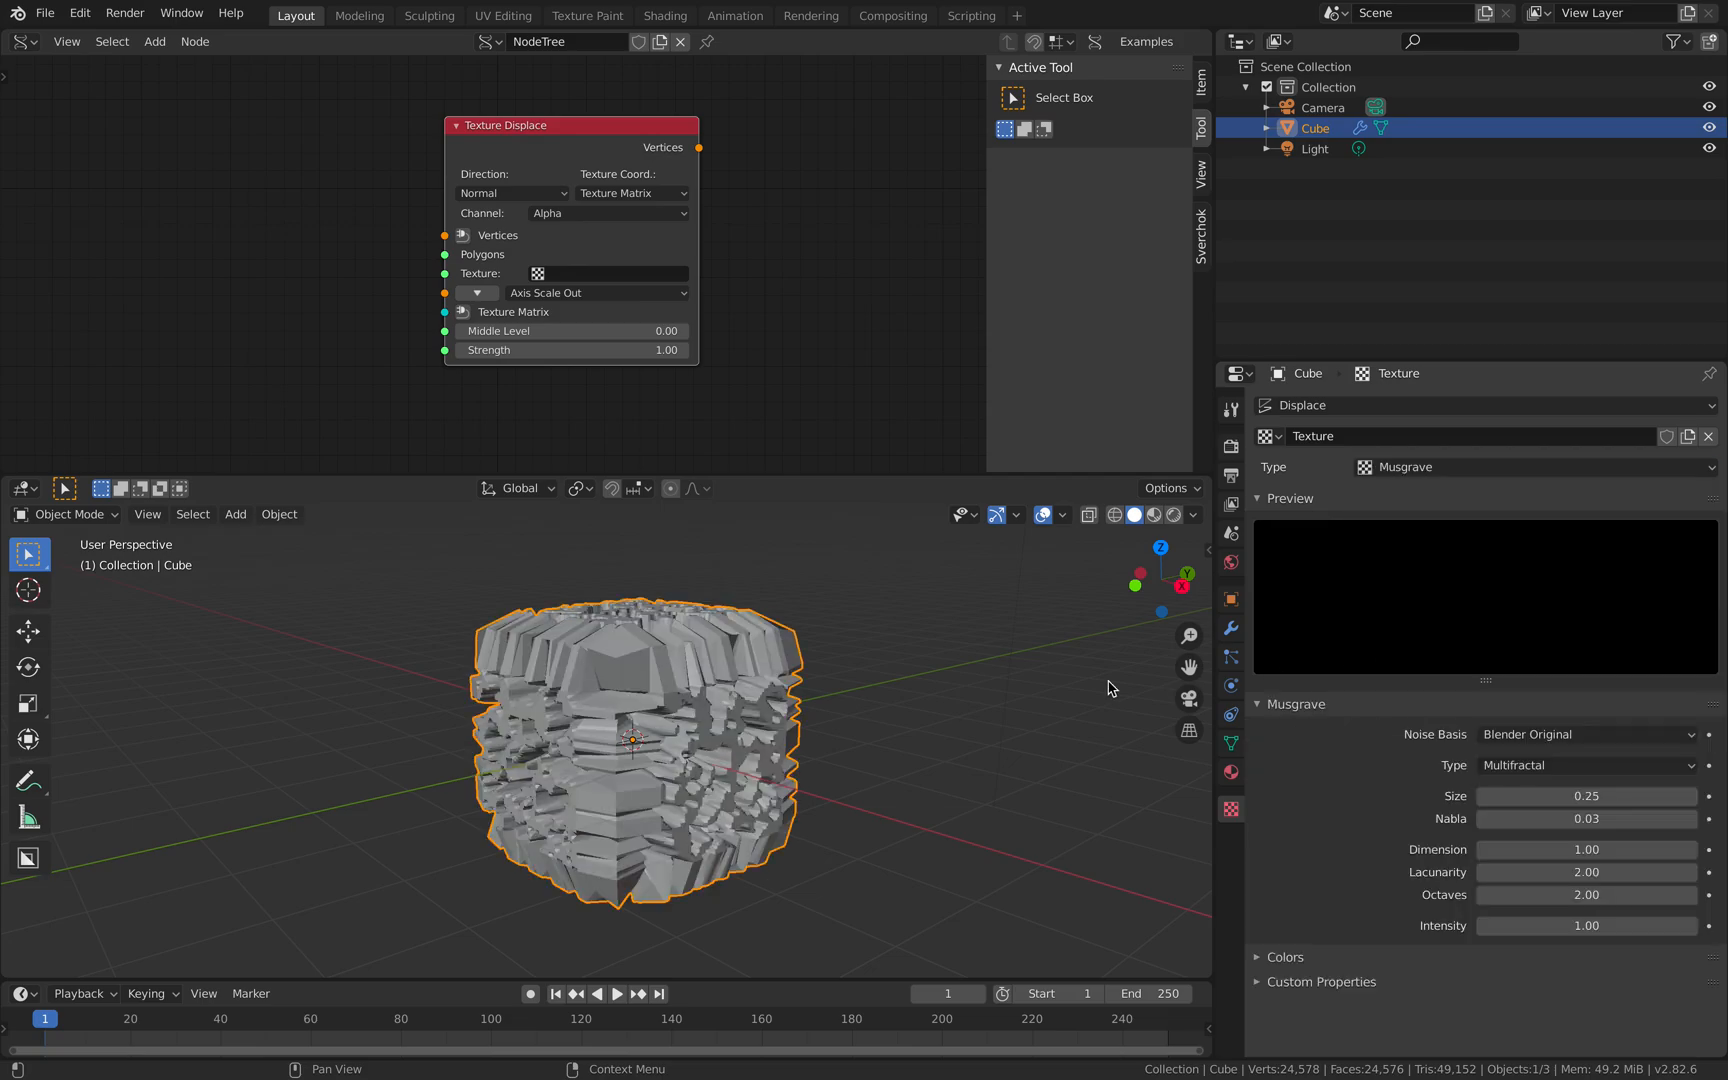
mouse_move(1582, 797)
mouse_down()
mouse_move(1615, 797)
mouse_move(1580, 797)
mouse_up()
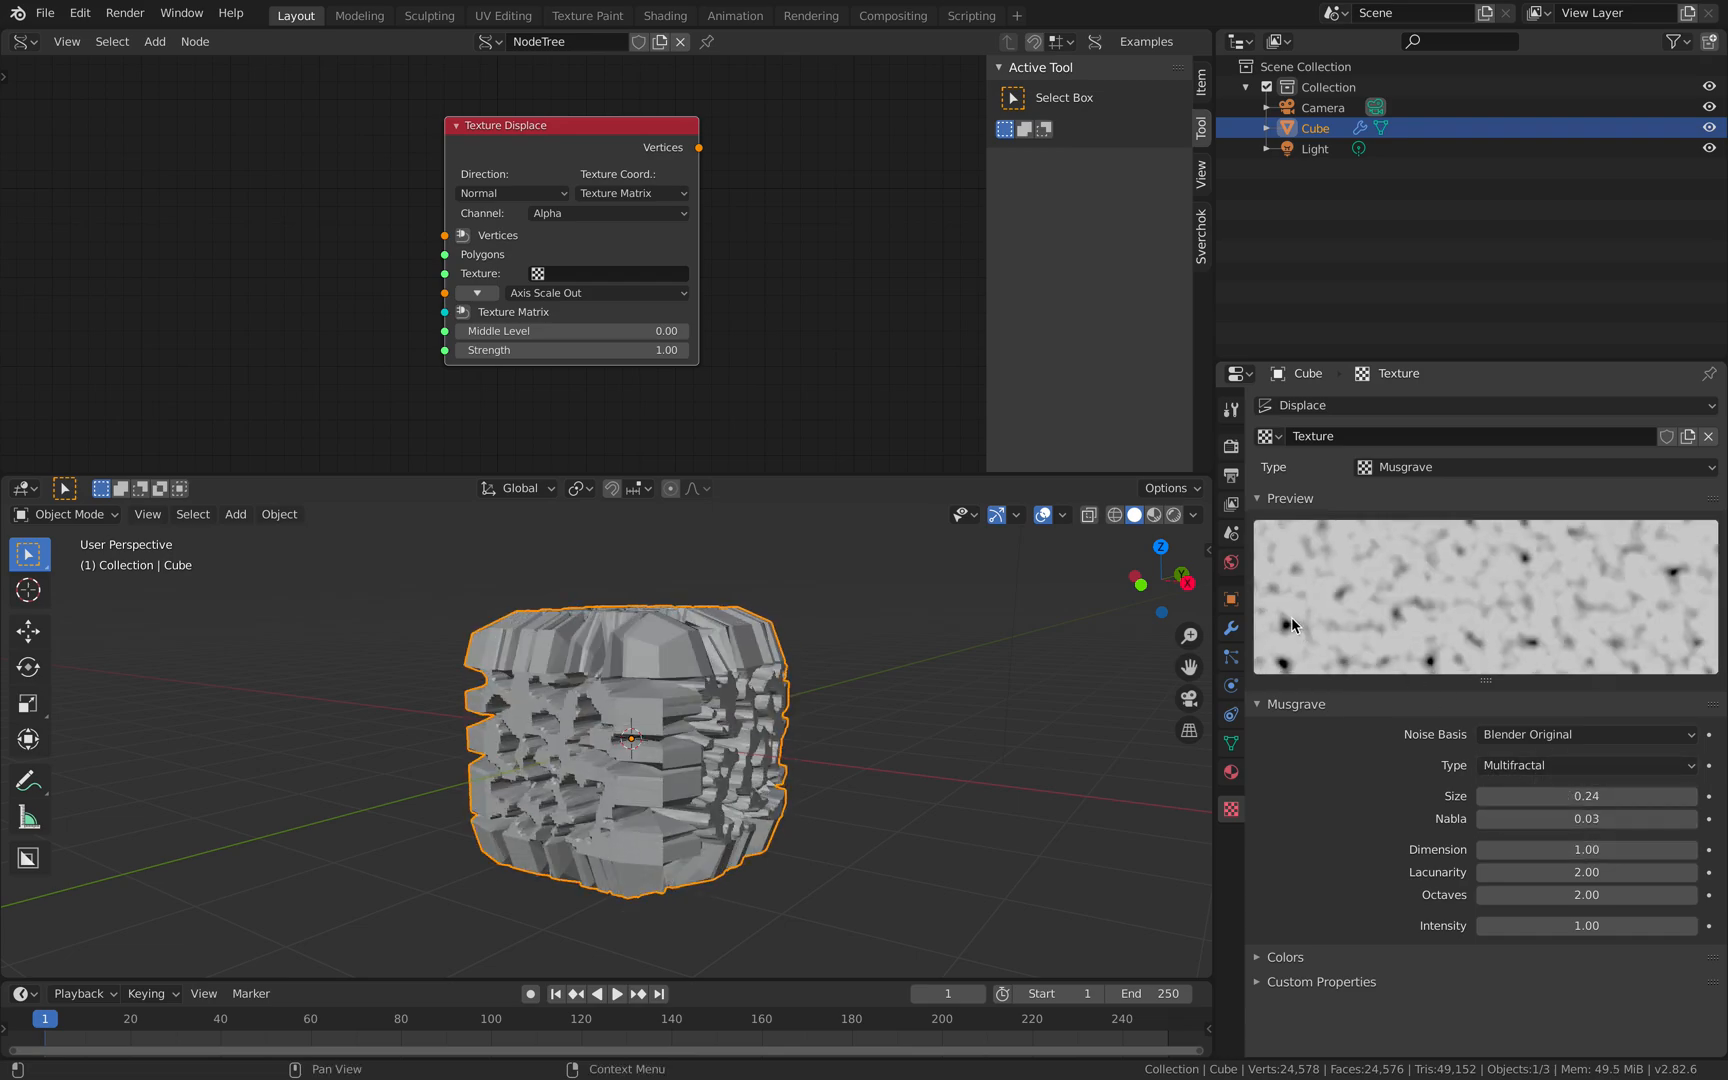
Set the Displace modifier's texture coordinates to Object
click(1231, 628)
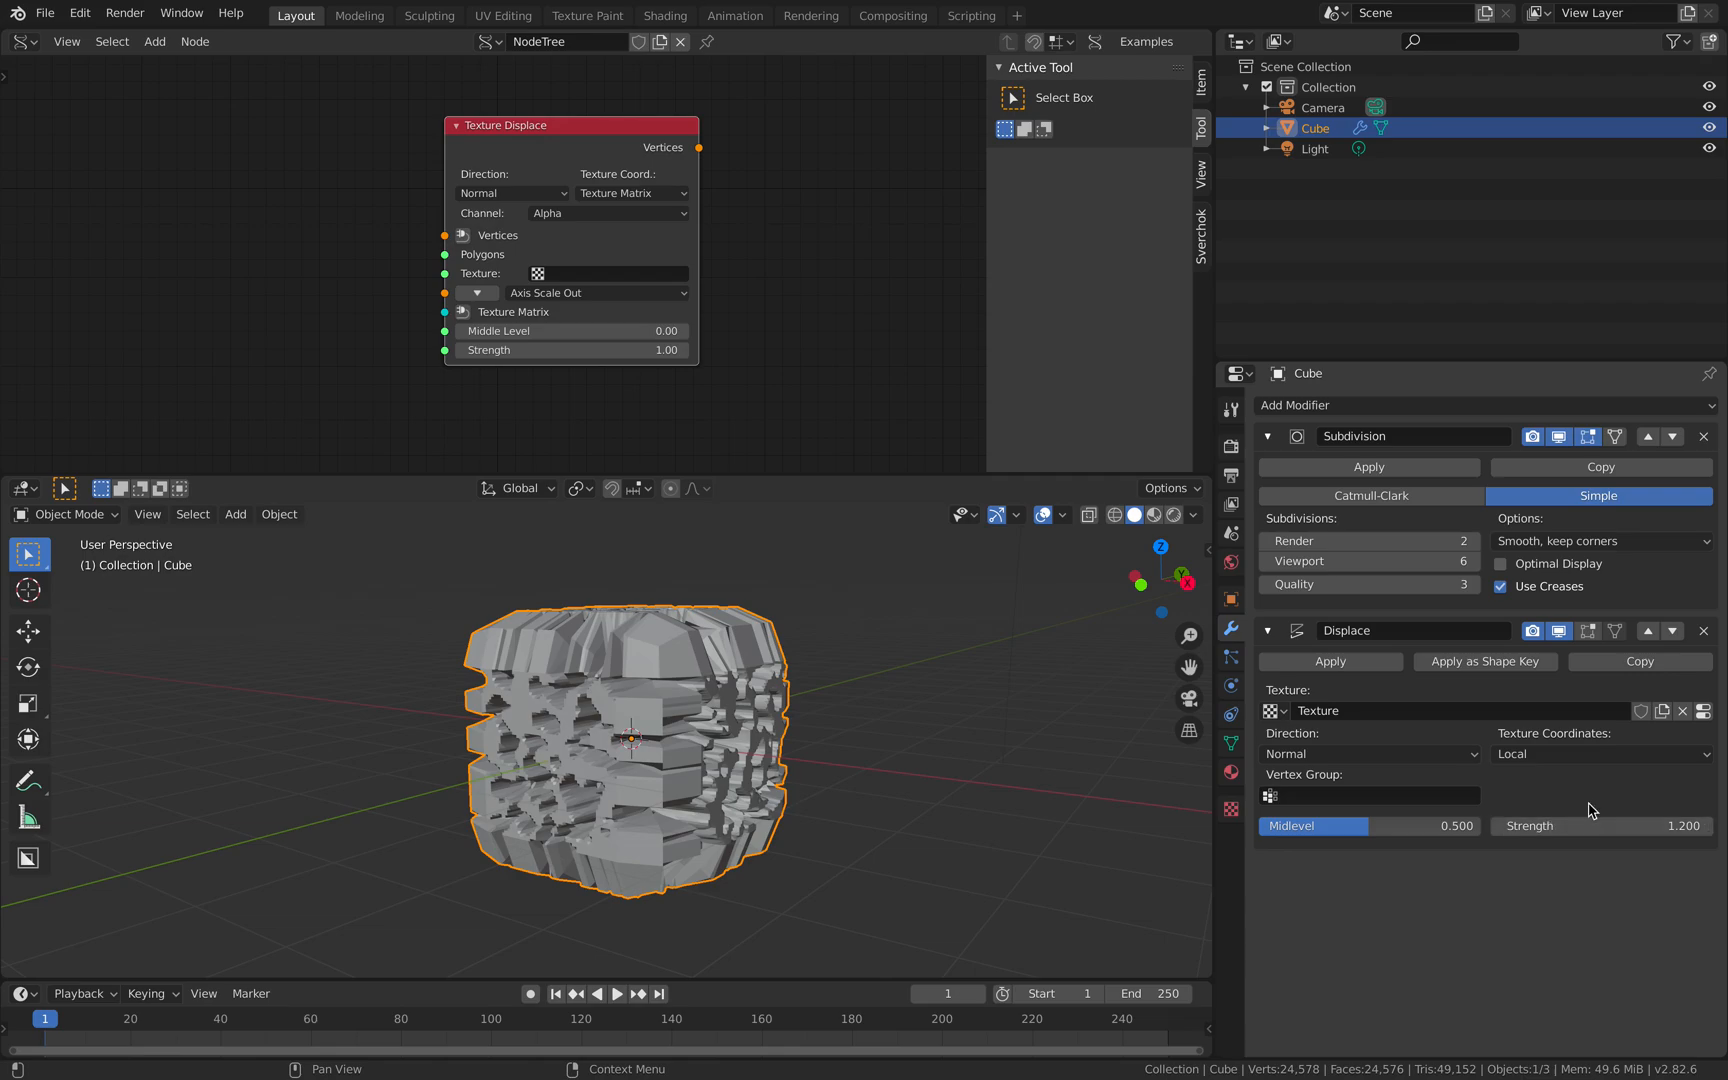
middle_drag(1088, 687, 852, 737)
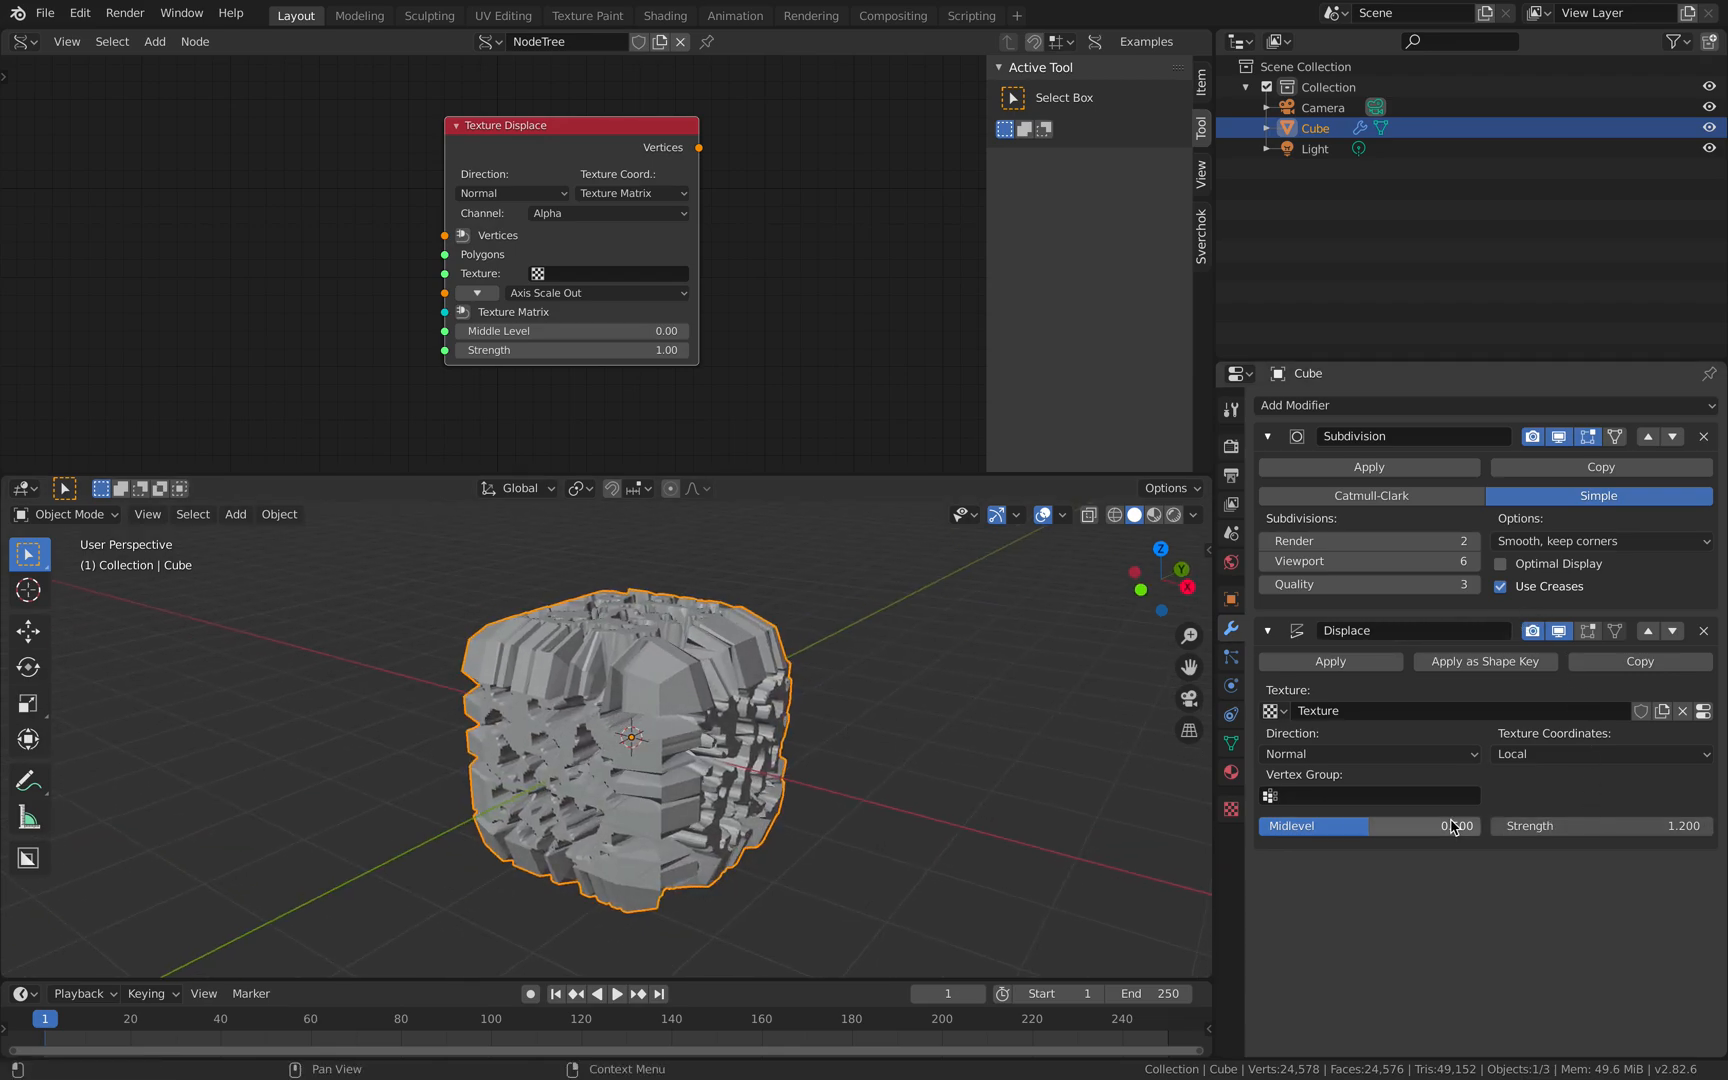
click(1571, 756)
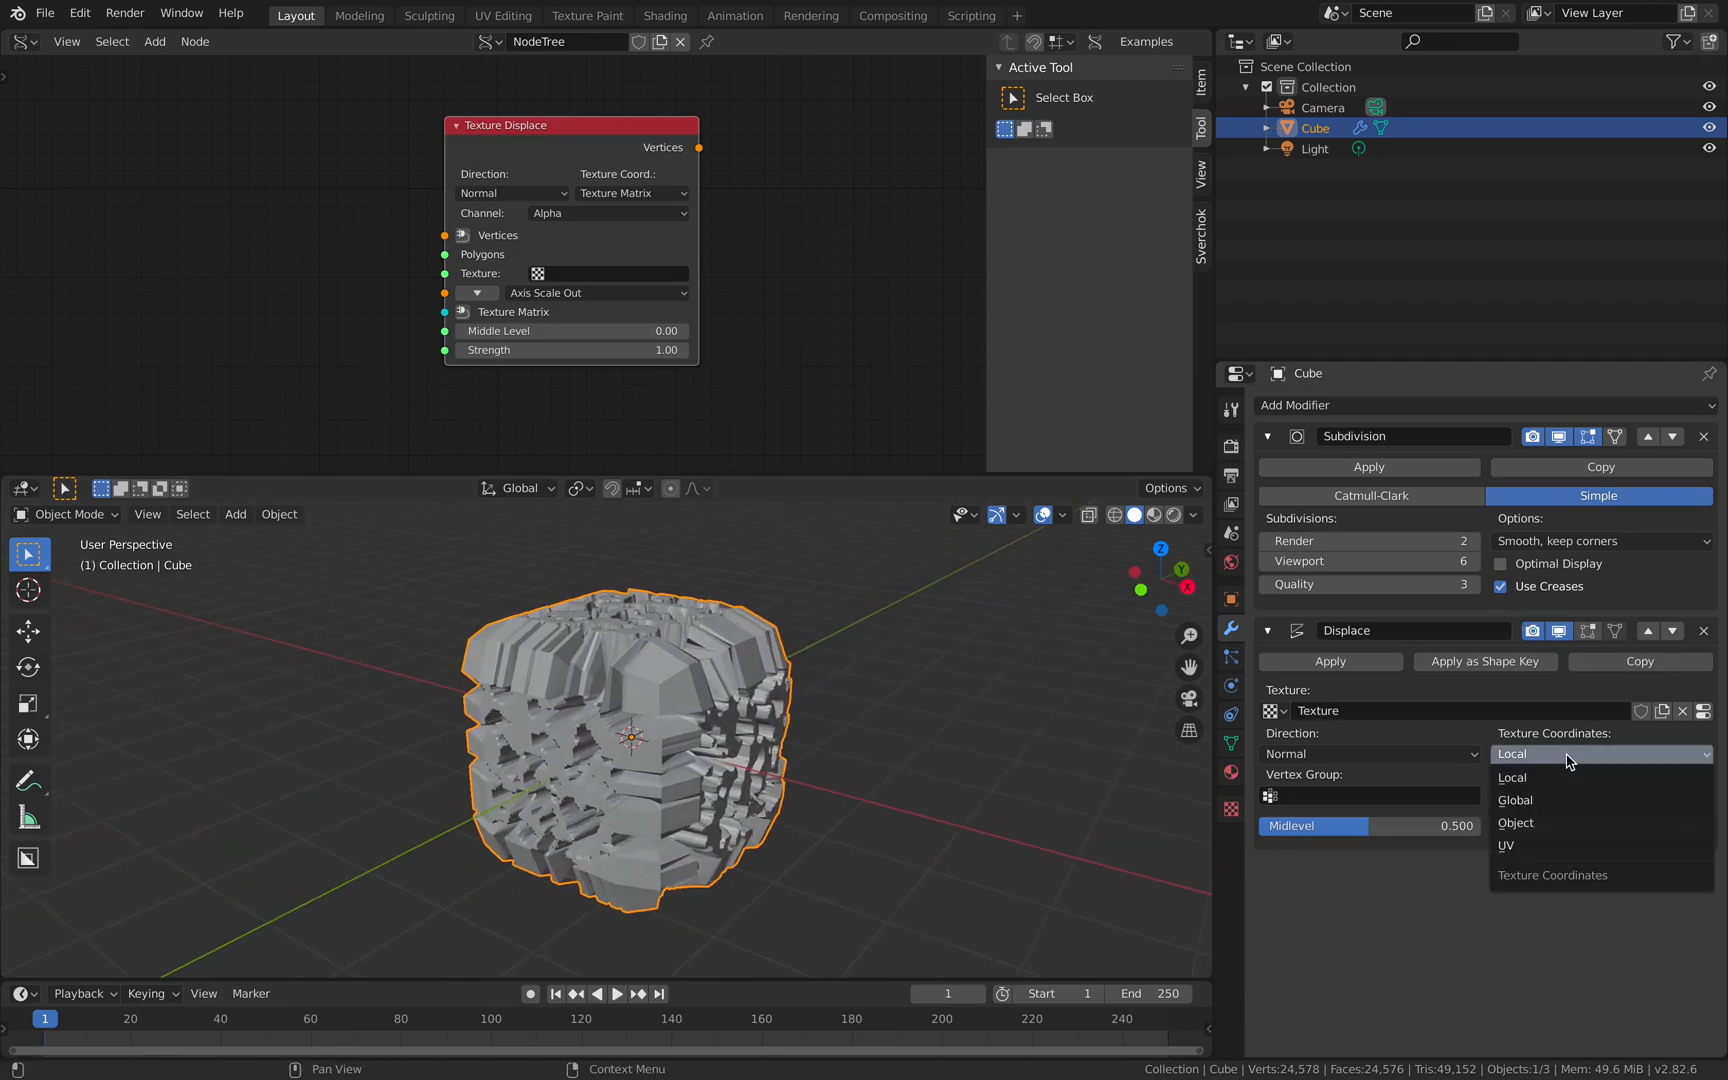
click(1516, 822)
Add an Empty to the scene and move it up beside the displaced cube
key(shift+a)
mouse_move(771, 716)
mouse_move(740, 688)
click(915, 689)
key(g)
click(760, 676)
Reselect the cube and assign the Empty as the Displace modifier's texture coordinate object
click(760, 676)
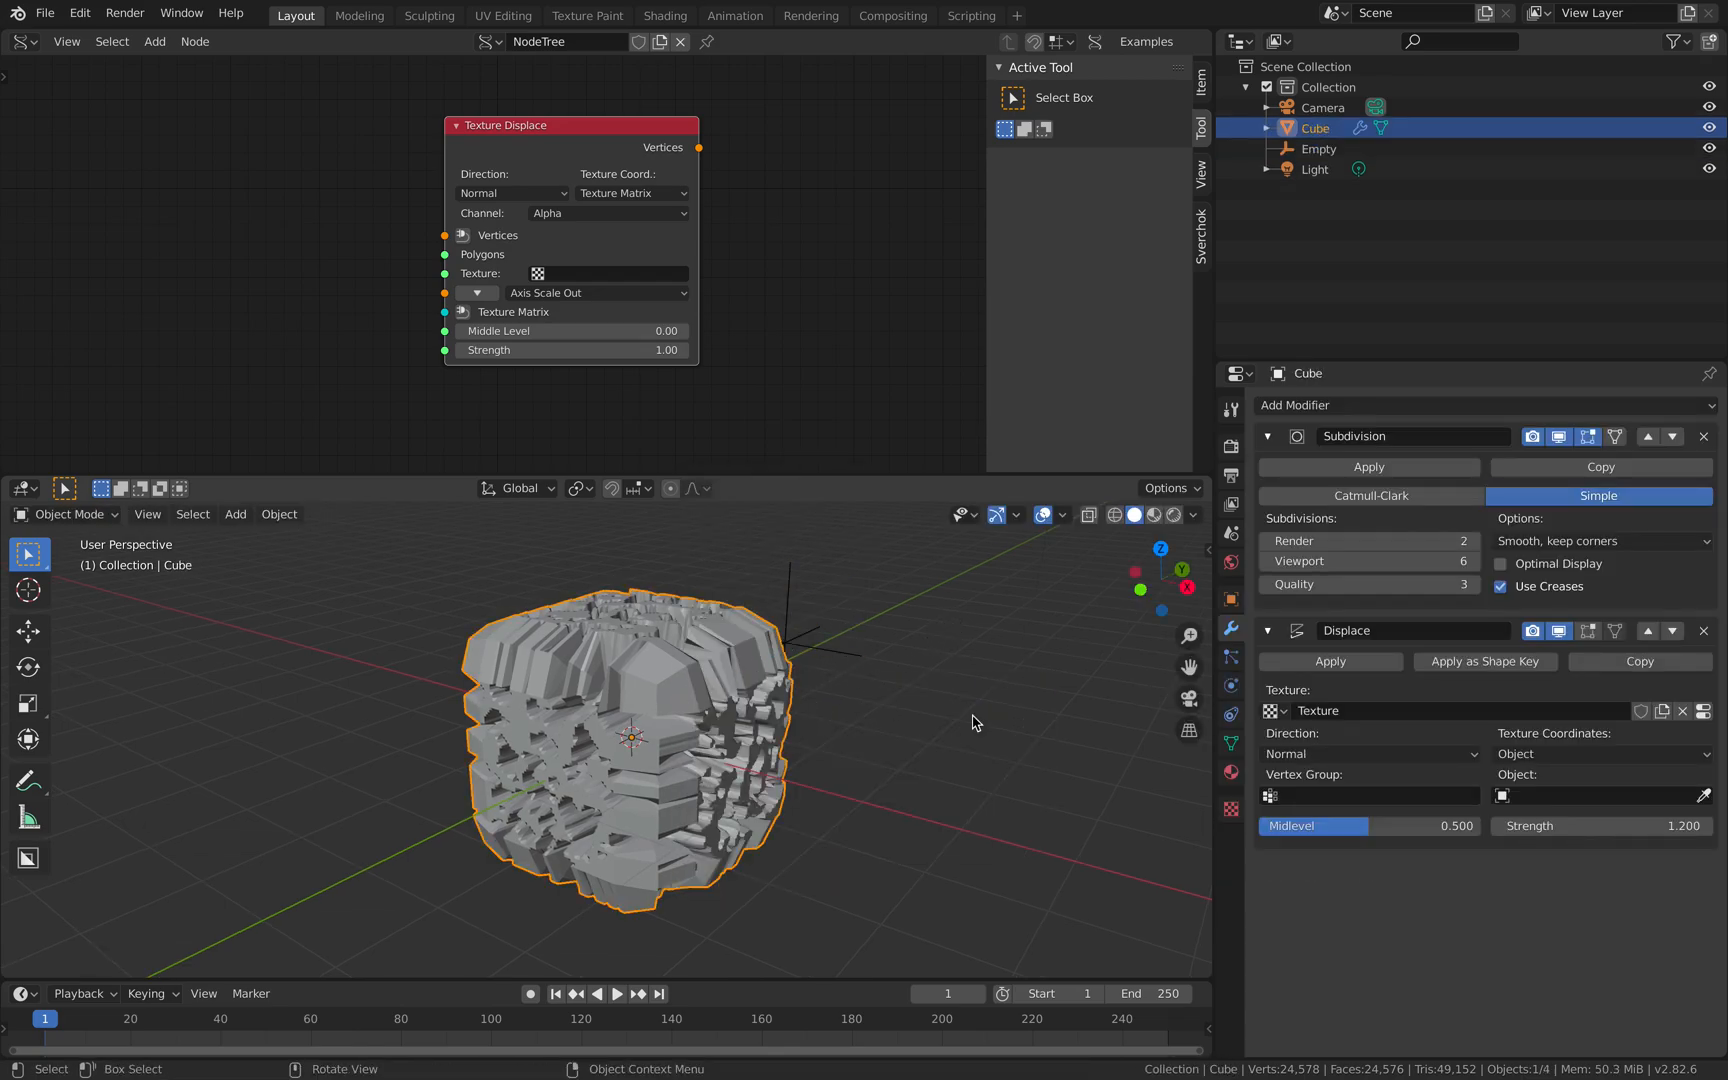
click(1532, 797)
click(1515, 843)
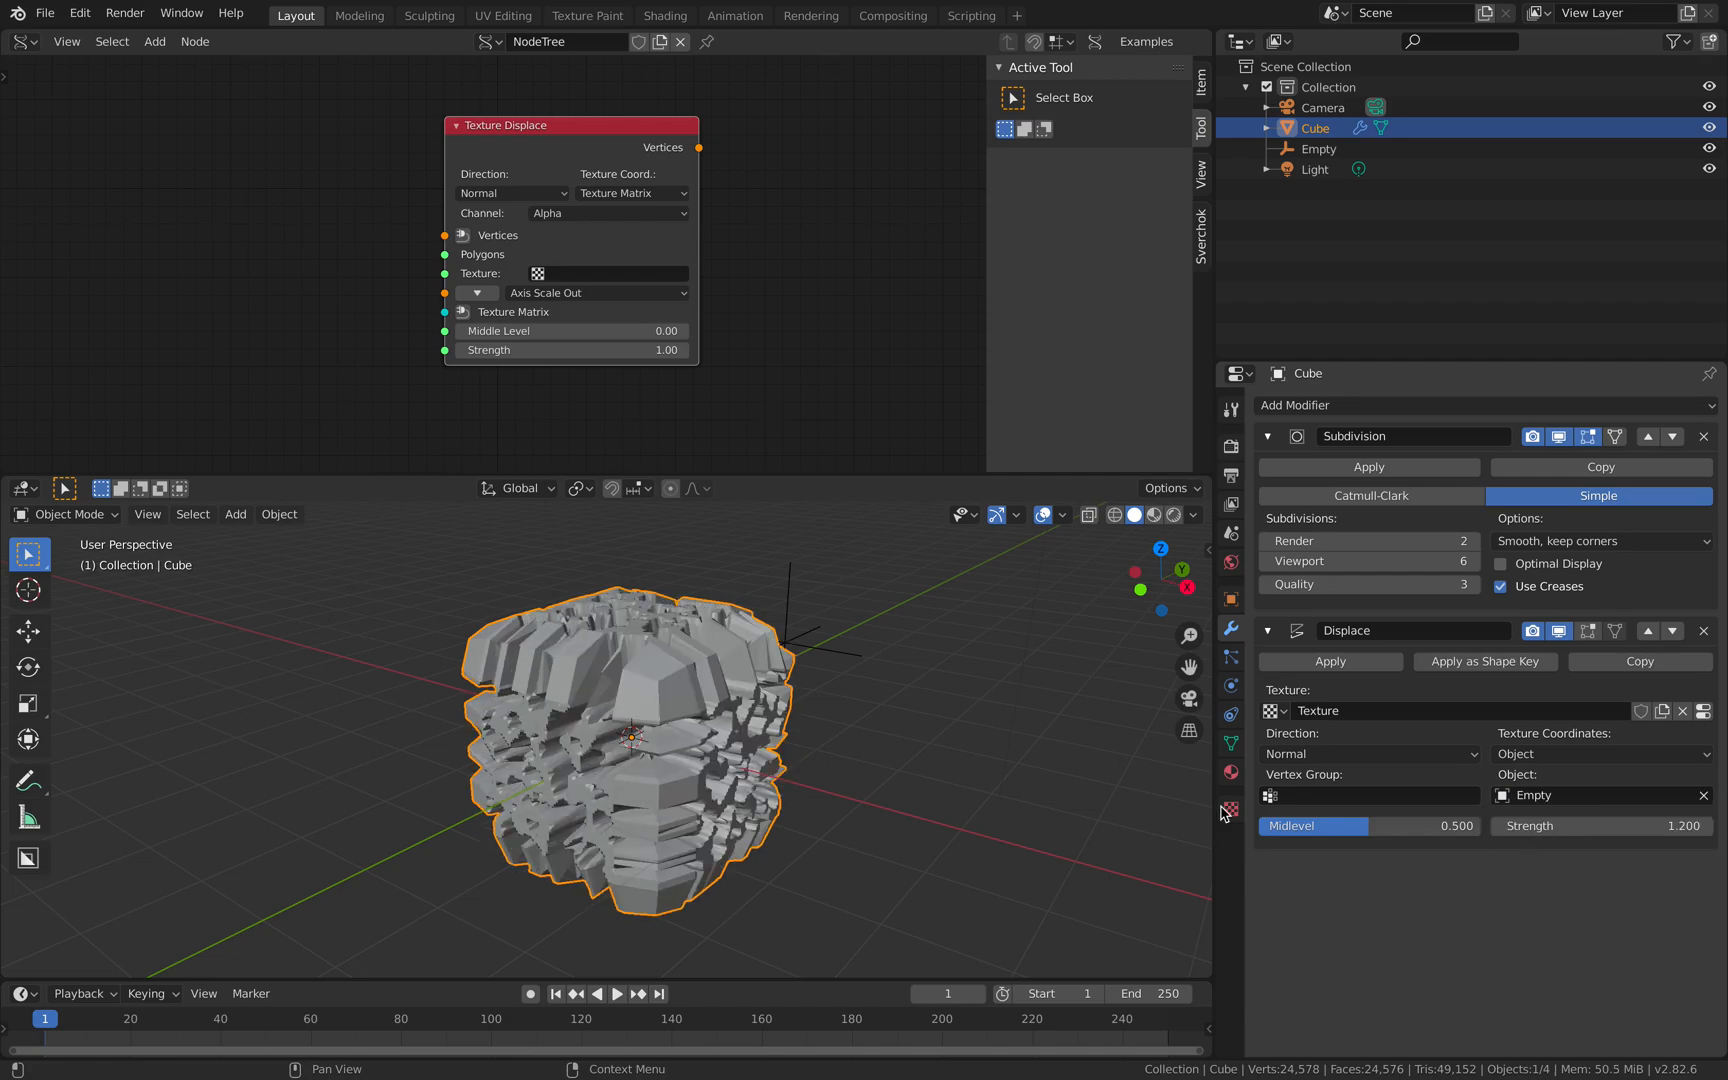
Scale the Empty to about 1.41 and move it to about X 1.45 m, Y 2.33 m, Z 2.18 m
click(825, 657)
key(g)
click(917, 623)
key(s)
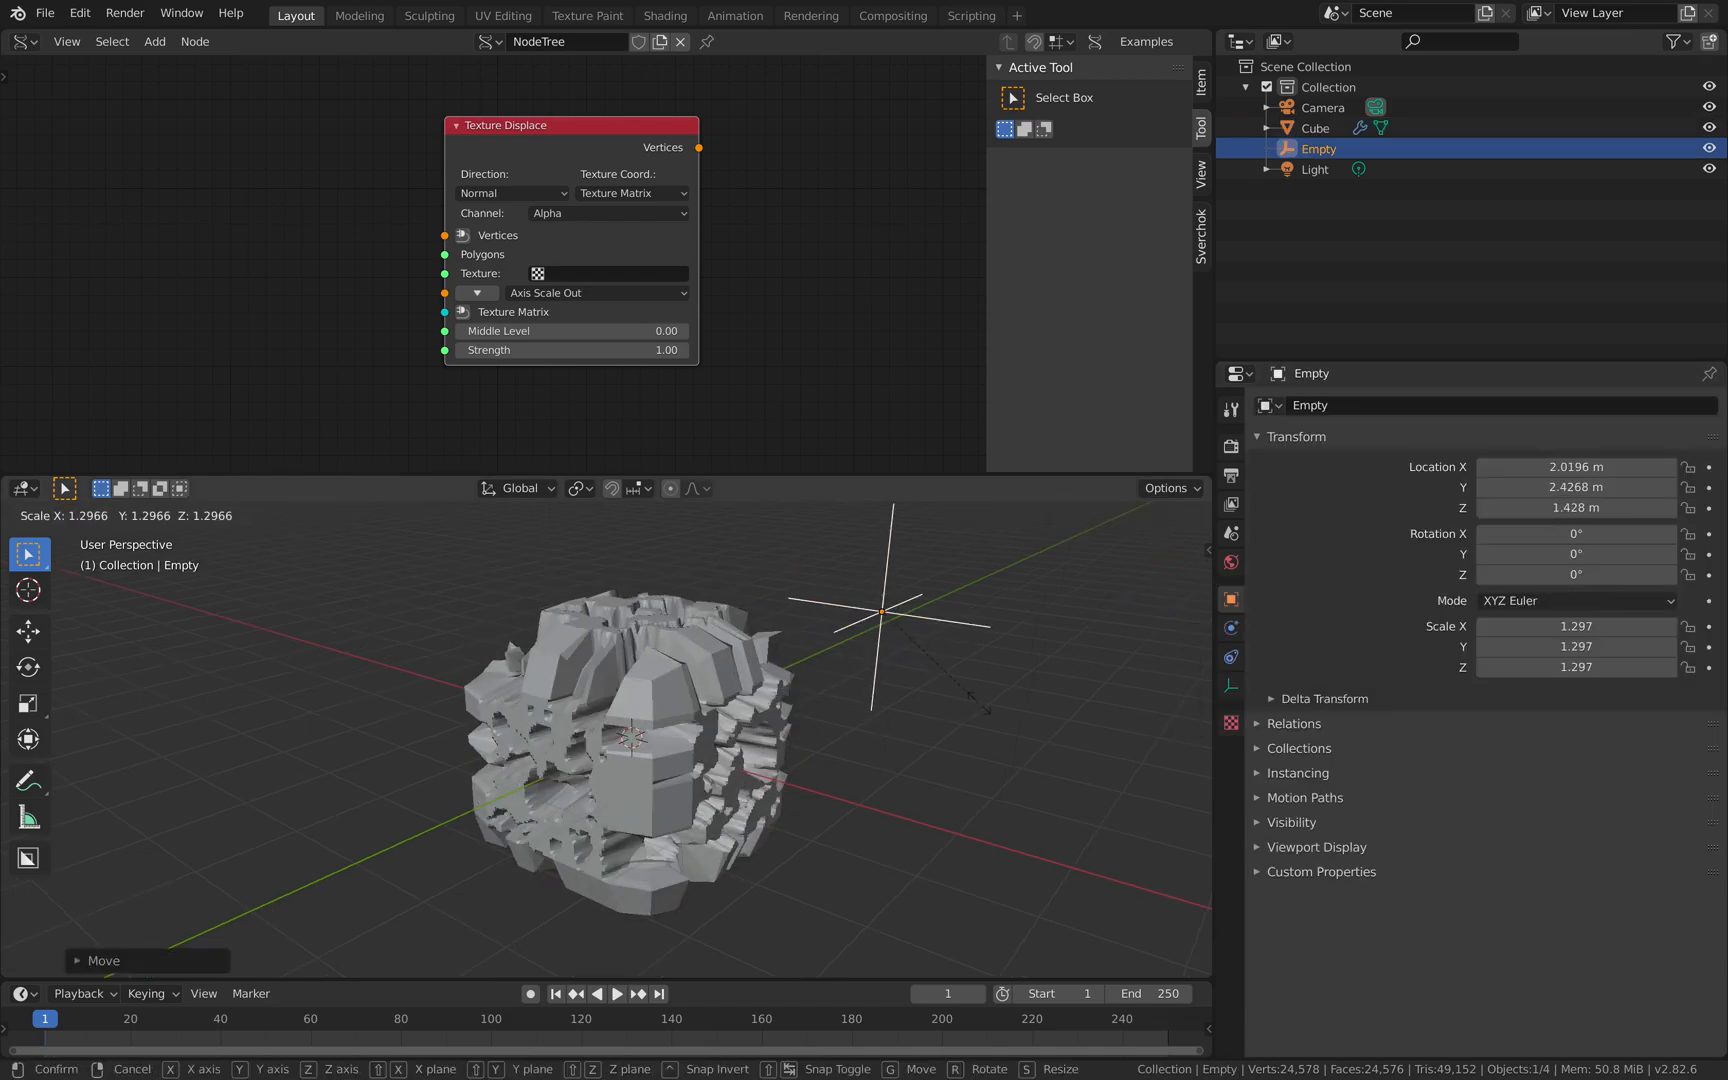
click(985, 710)
key(g)
click(920, 657)
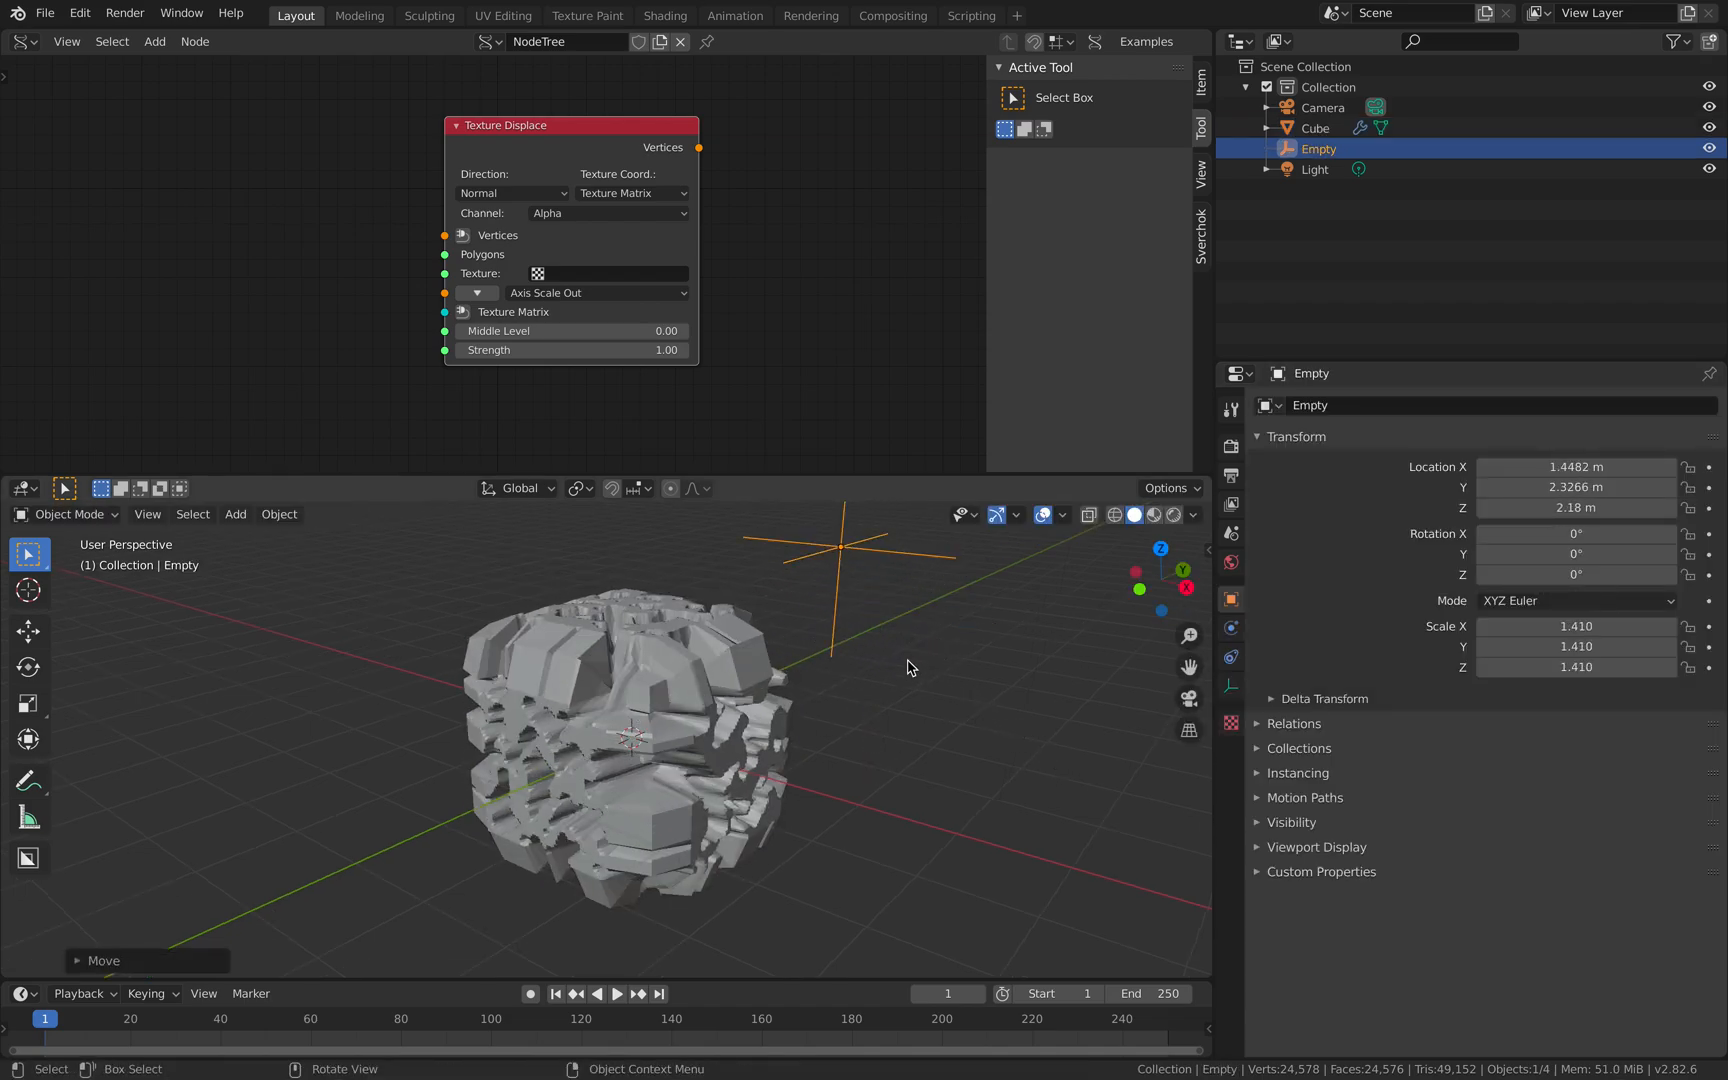
Rescale the Empty once more to vary the displacement pattern, and reselect the cube
scroll(900, 665, down, 2)
click(711, 724)
middle_drag(890, 714, 840, 654)
click(790, 614)
click(830, 620)
key(s)
click(846, 671)
click(720, 724)
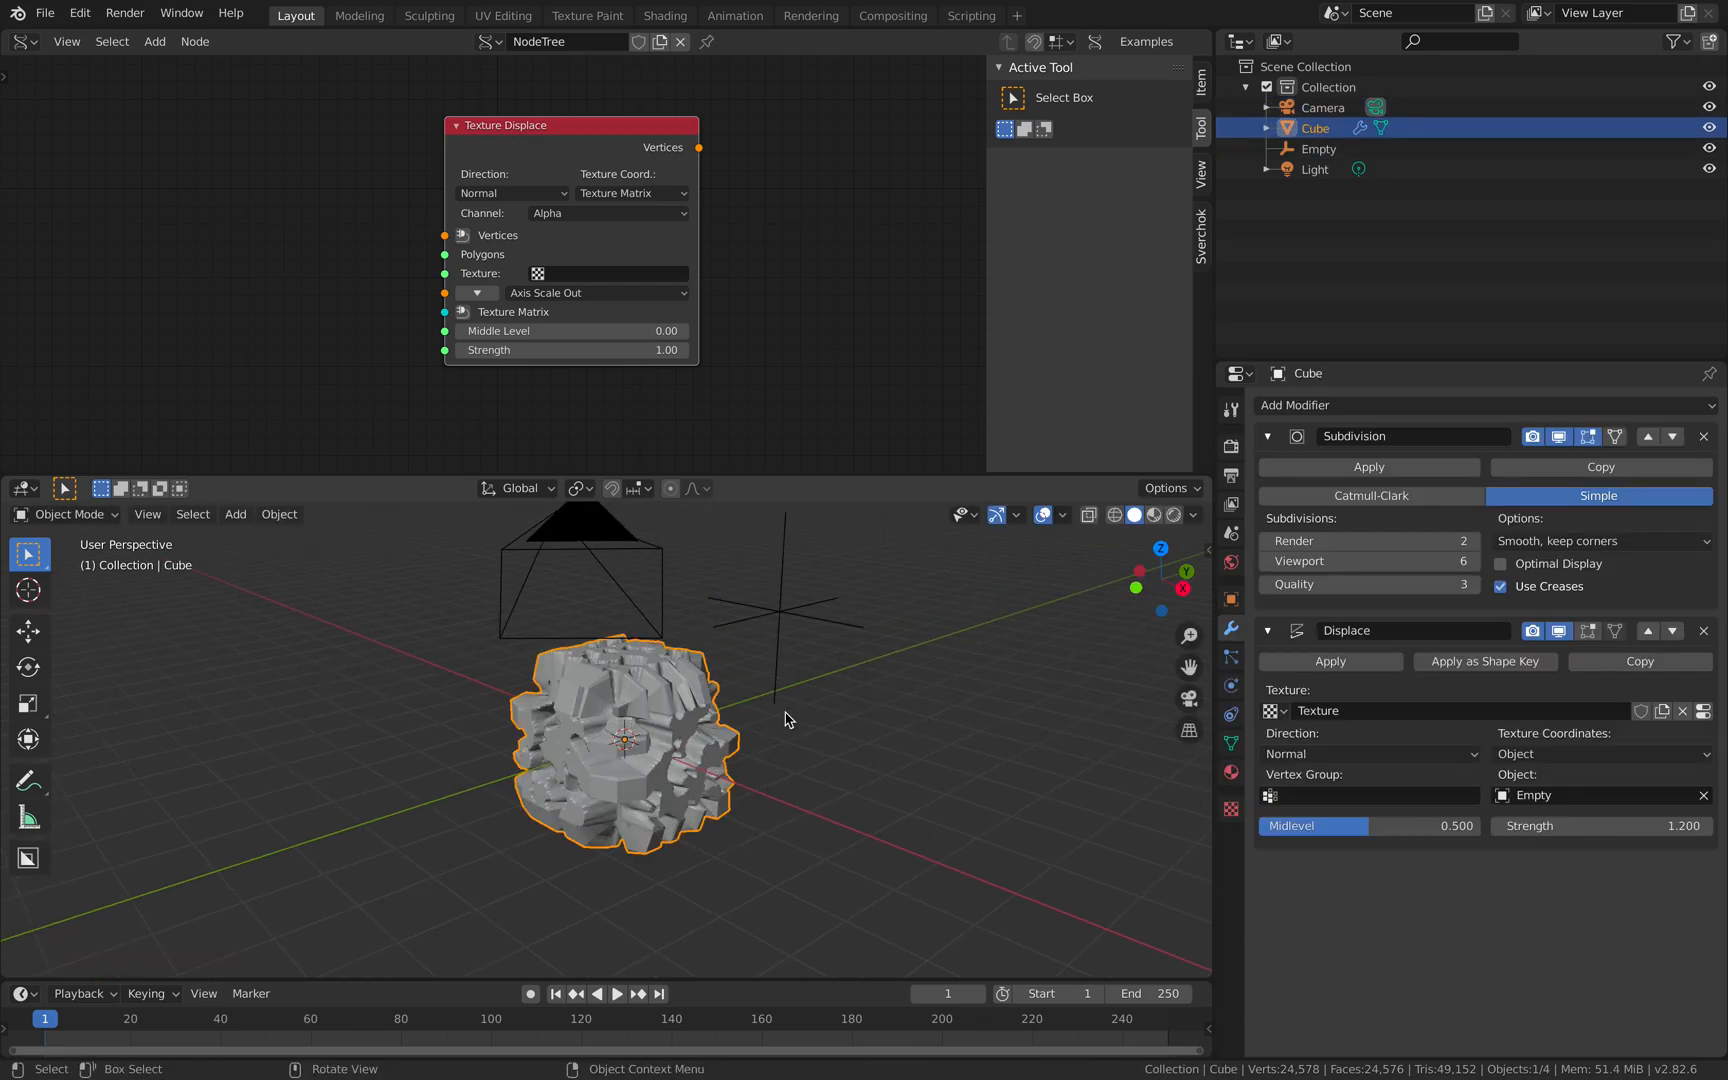
middle_drag(771, 717, 800, 693)
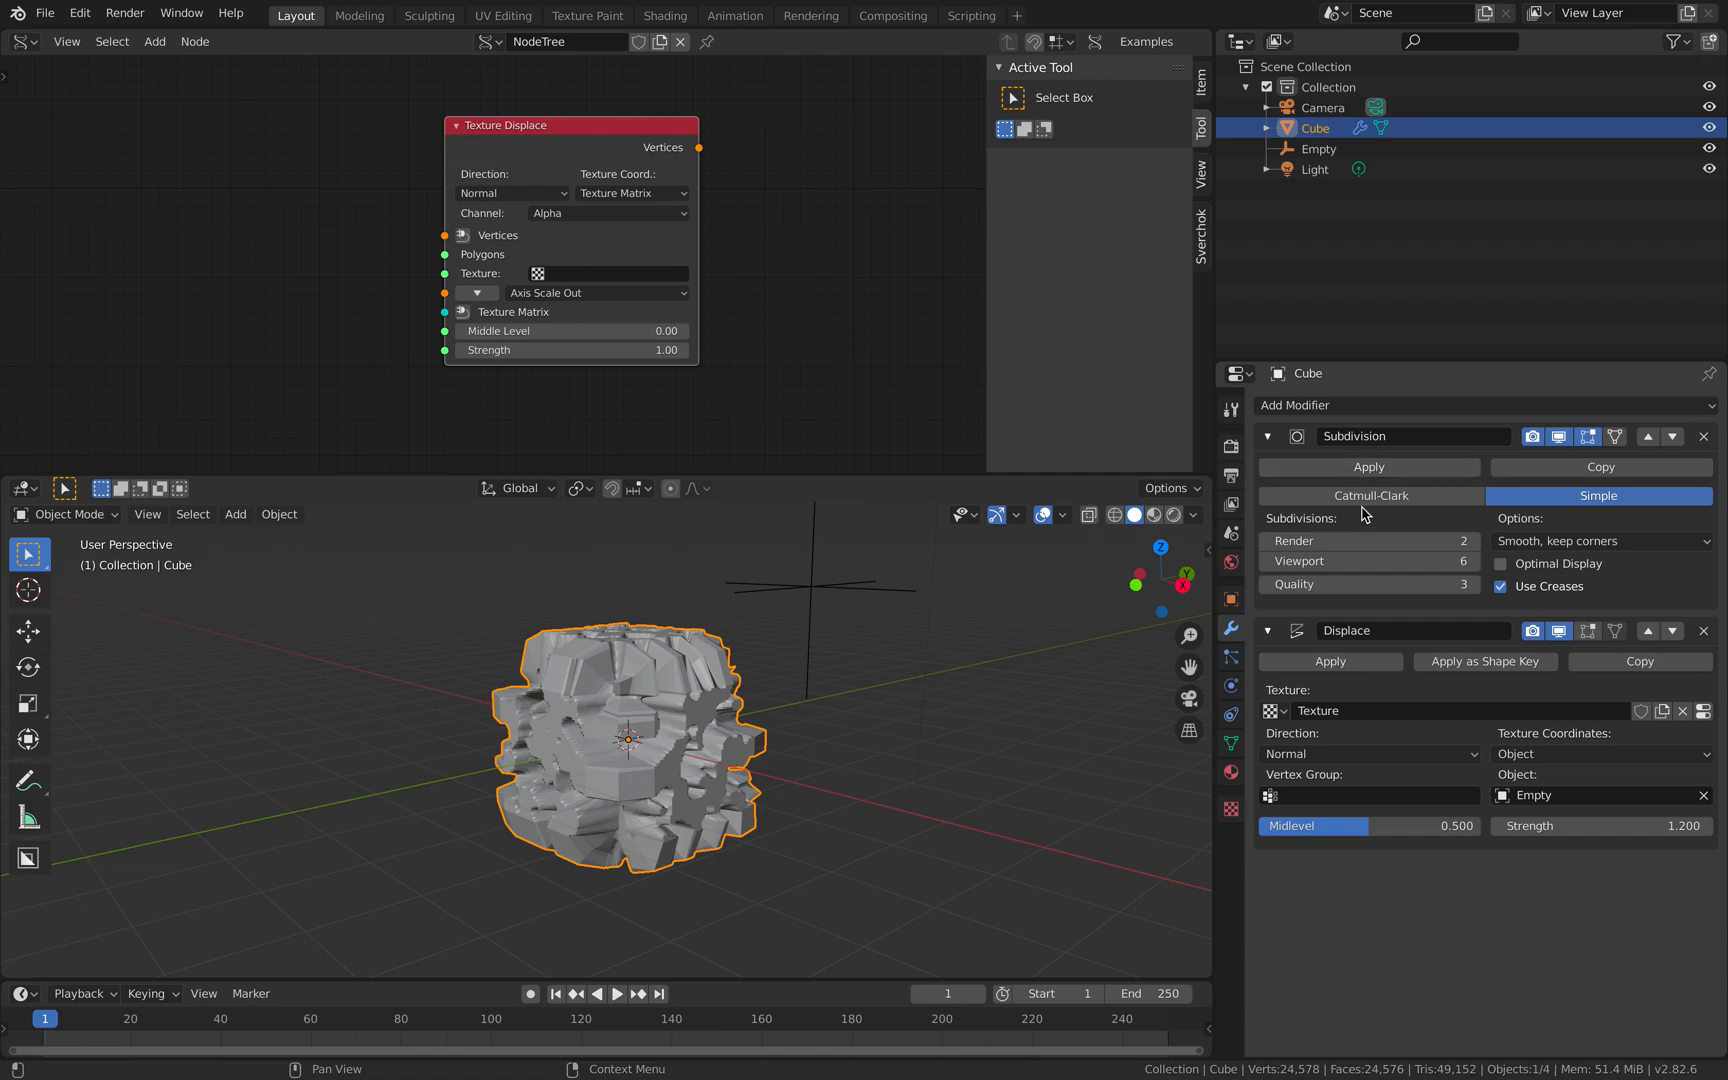
middle_drag(780, 630, 797, 624)
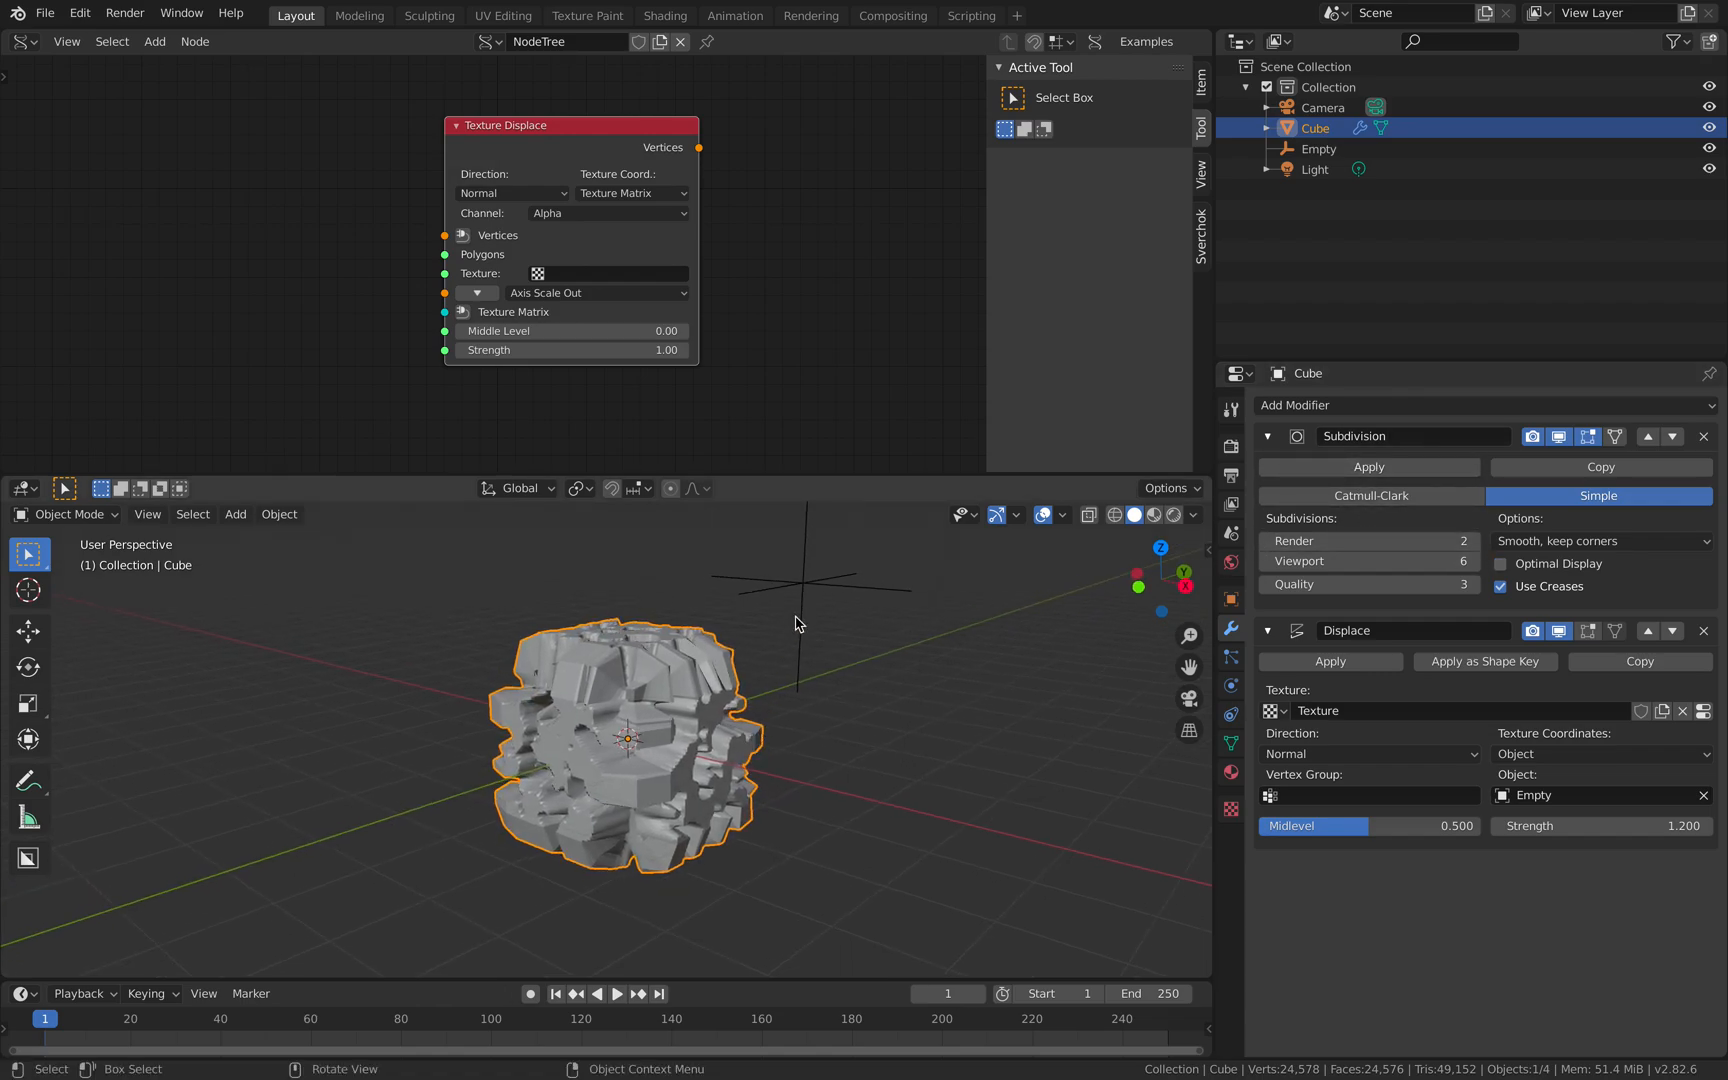
Clear the cube's modifiers and delete all objects in the scene
click(806, 588)
key(ctrl+z)
key(ctrl+z)
key(ctrl+z)
key(ctrl+z)
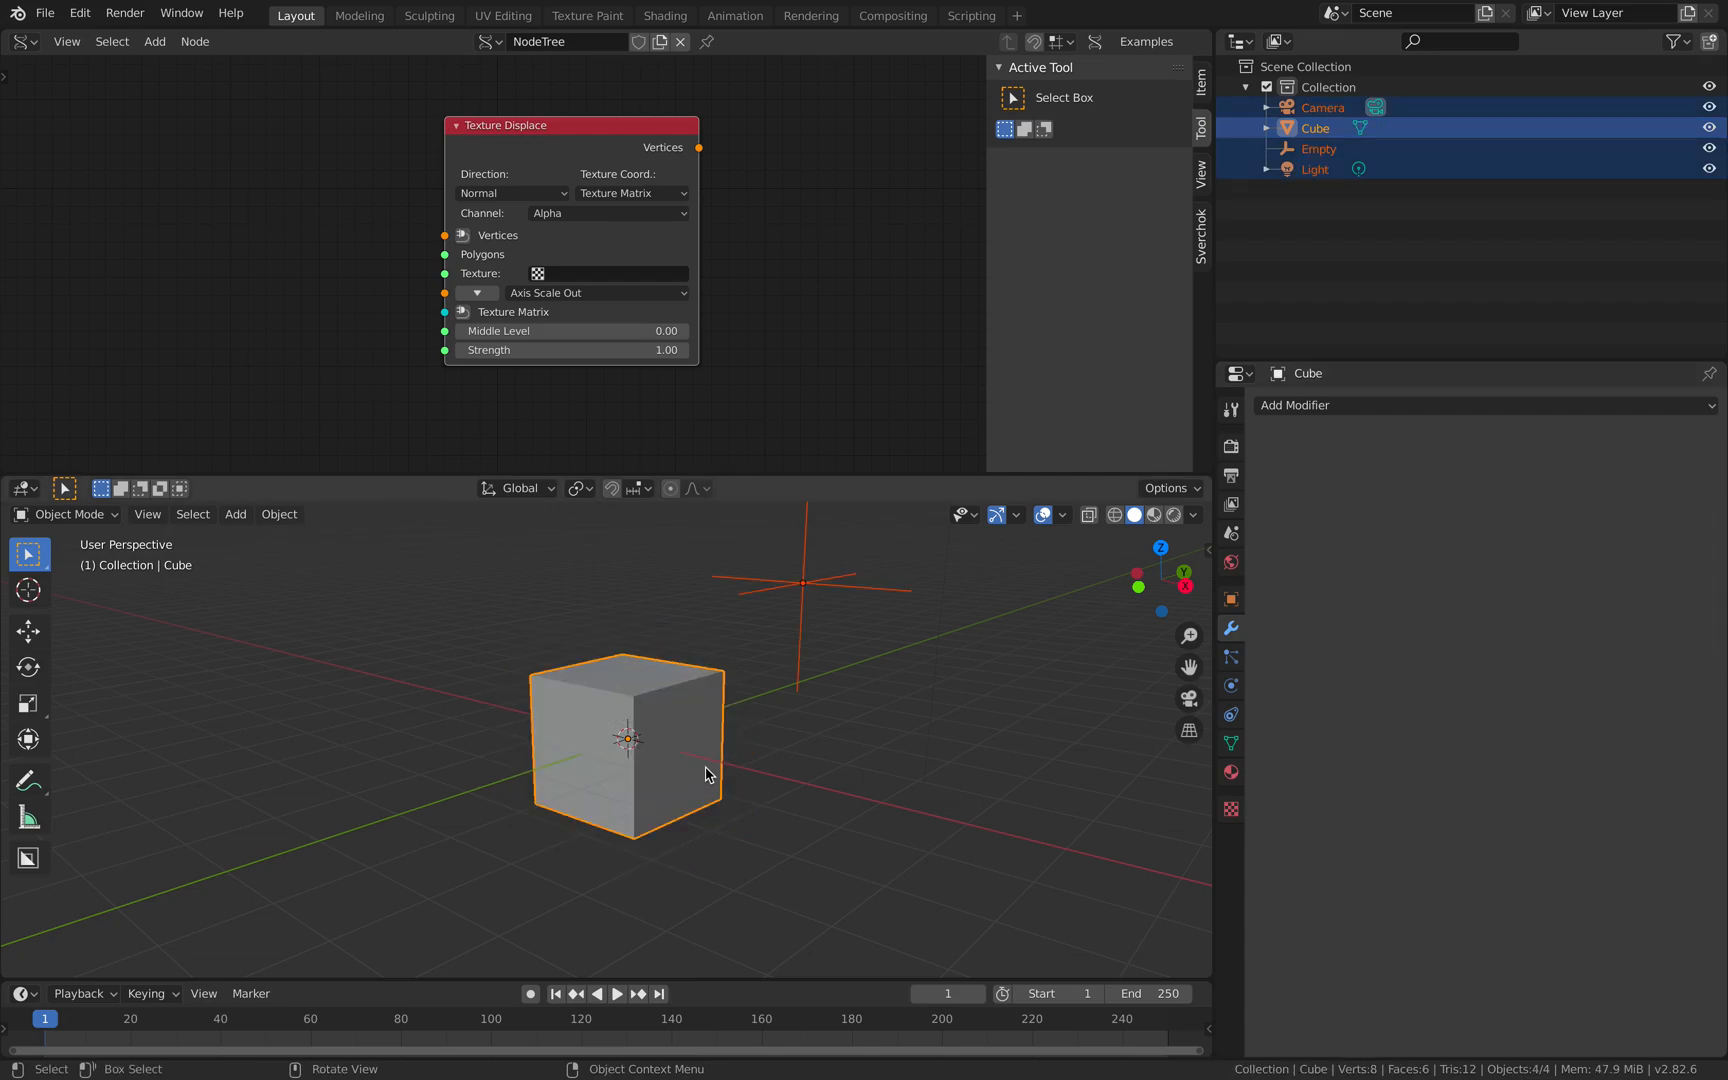
key(x)
click(706, 773)
Add a Box node before the Texture Displace node and widen it slightly
middle_drag(435, 272, 469, 287)
key(alt+space)
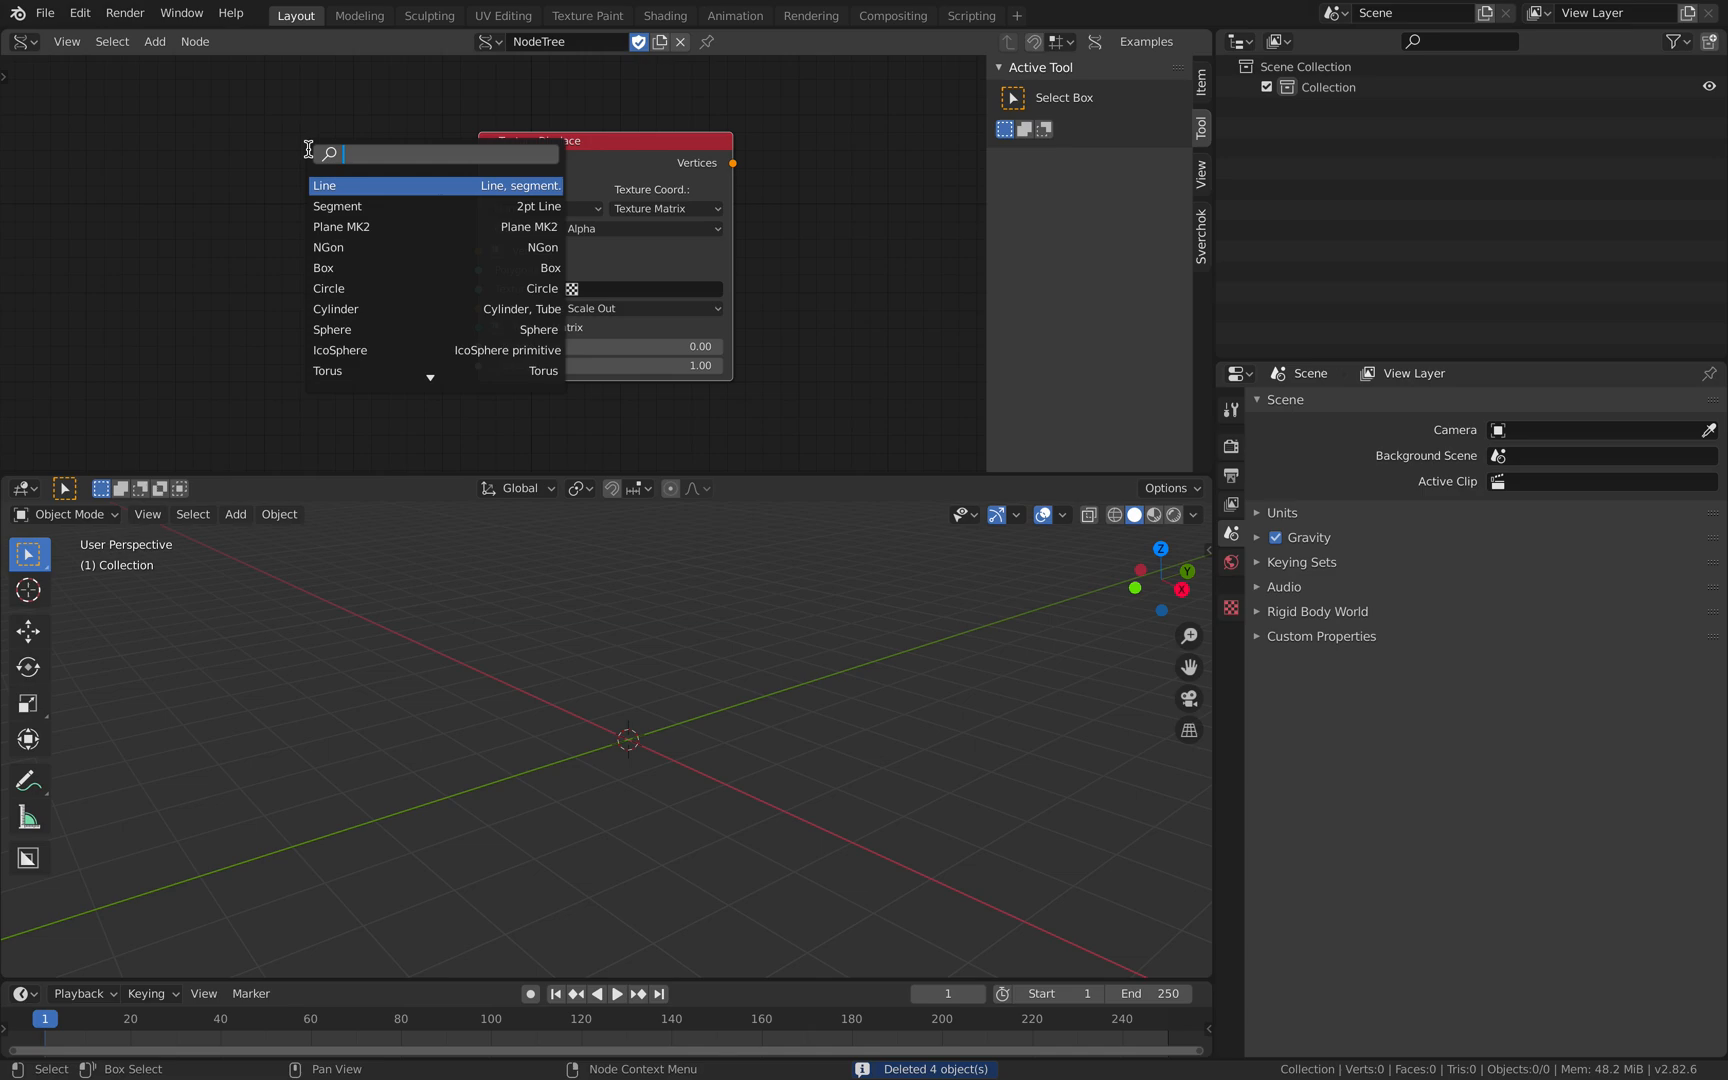
text(box)
key(Return)
click(220, 182)
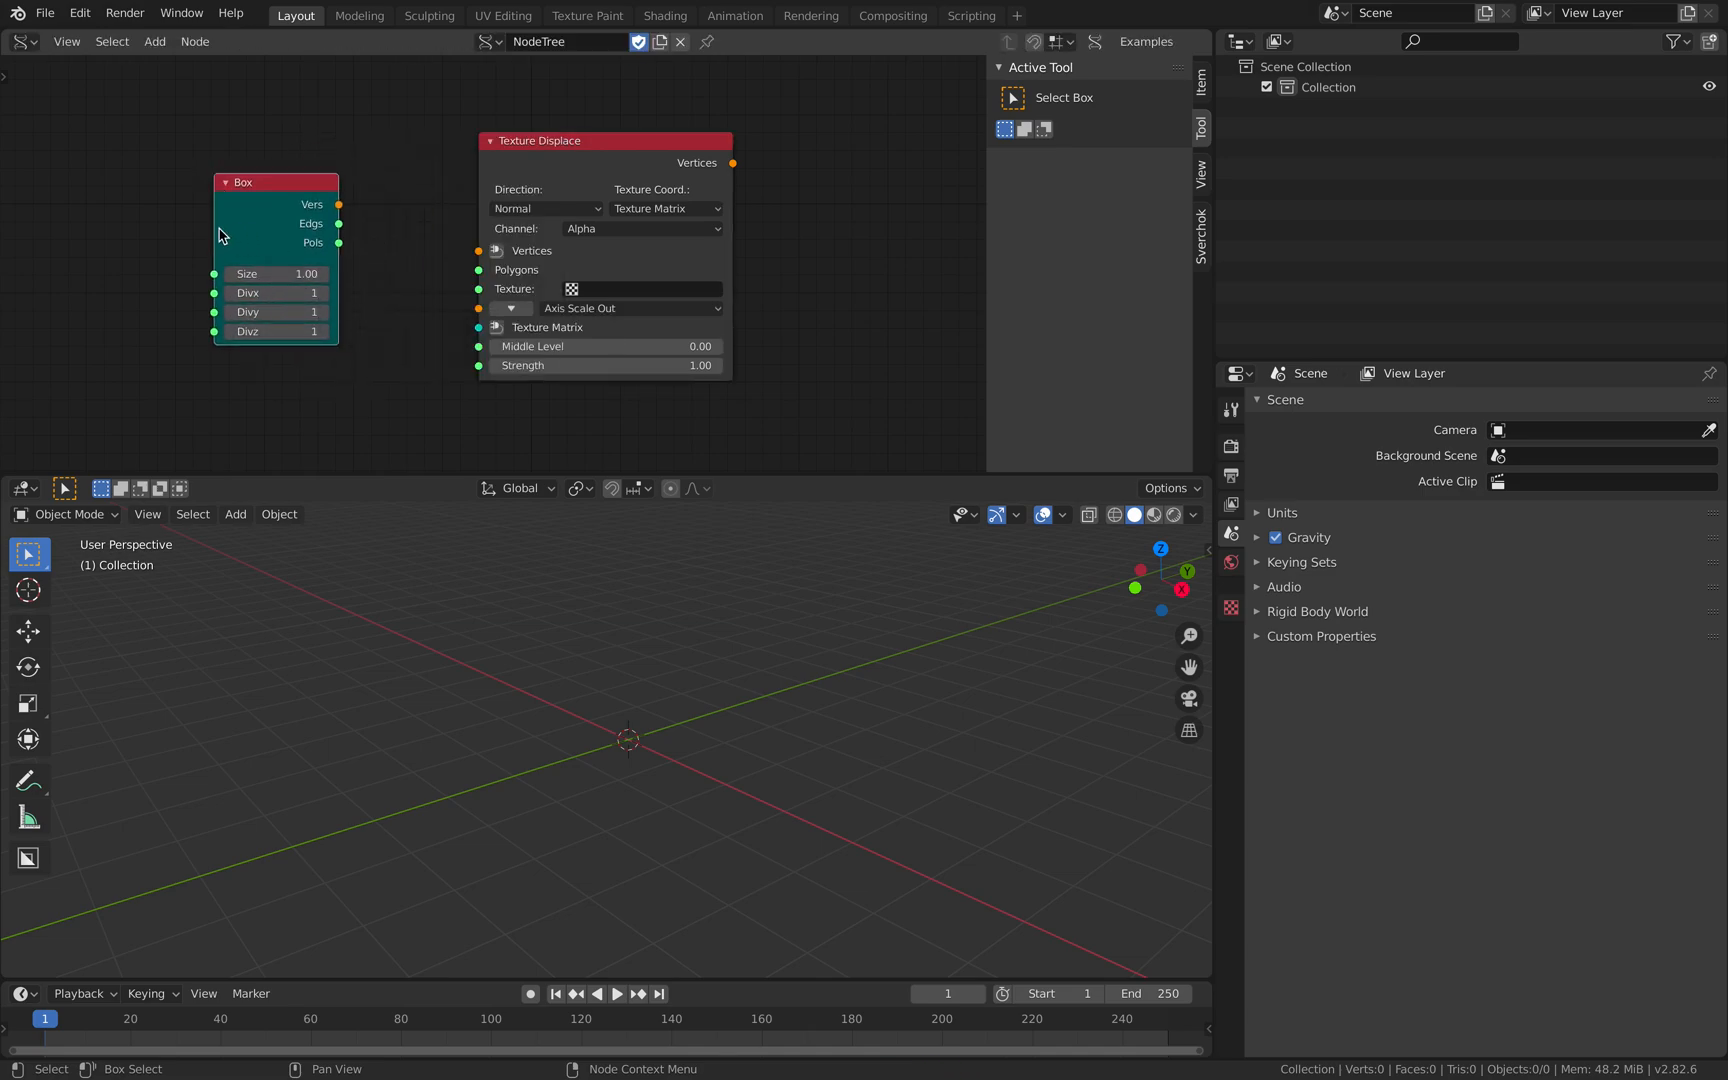
drag(208, 227, 168, 228)
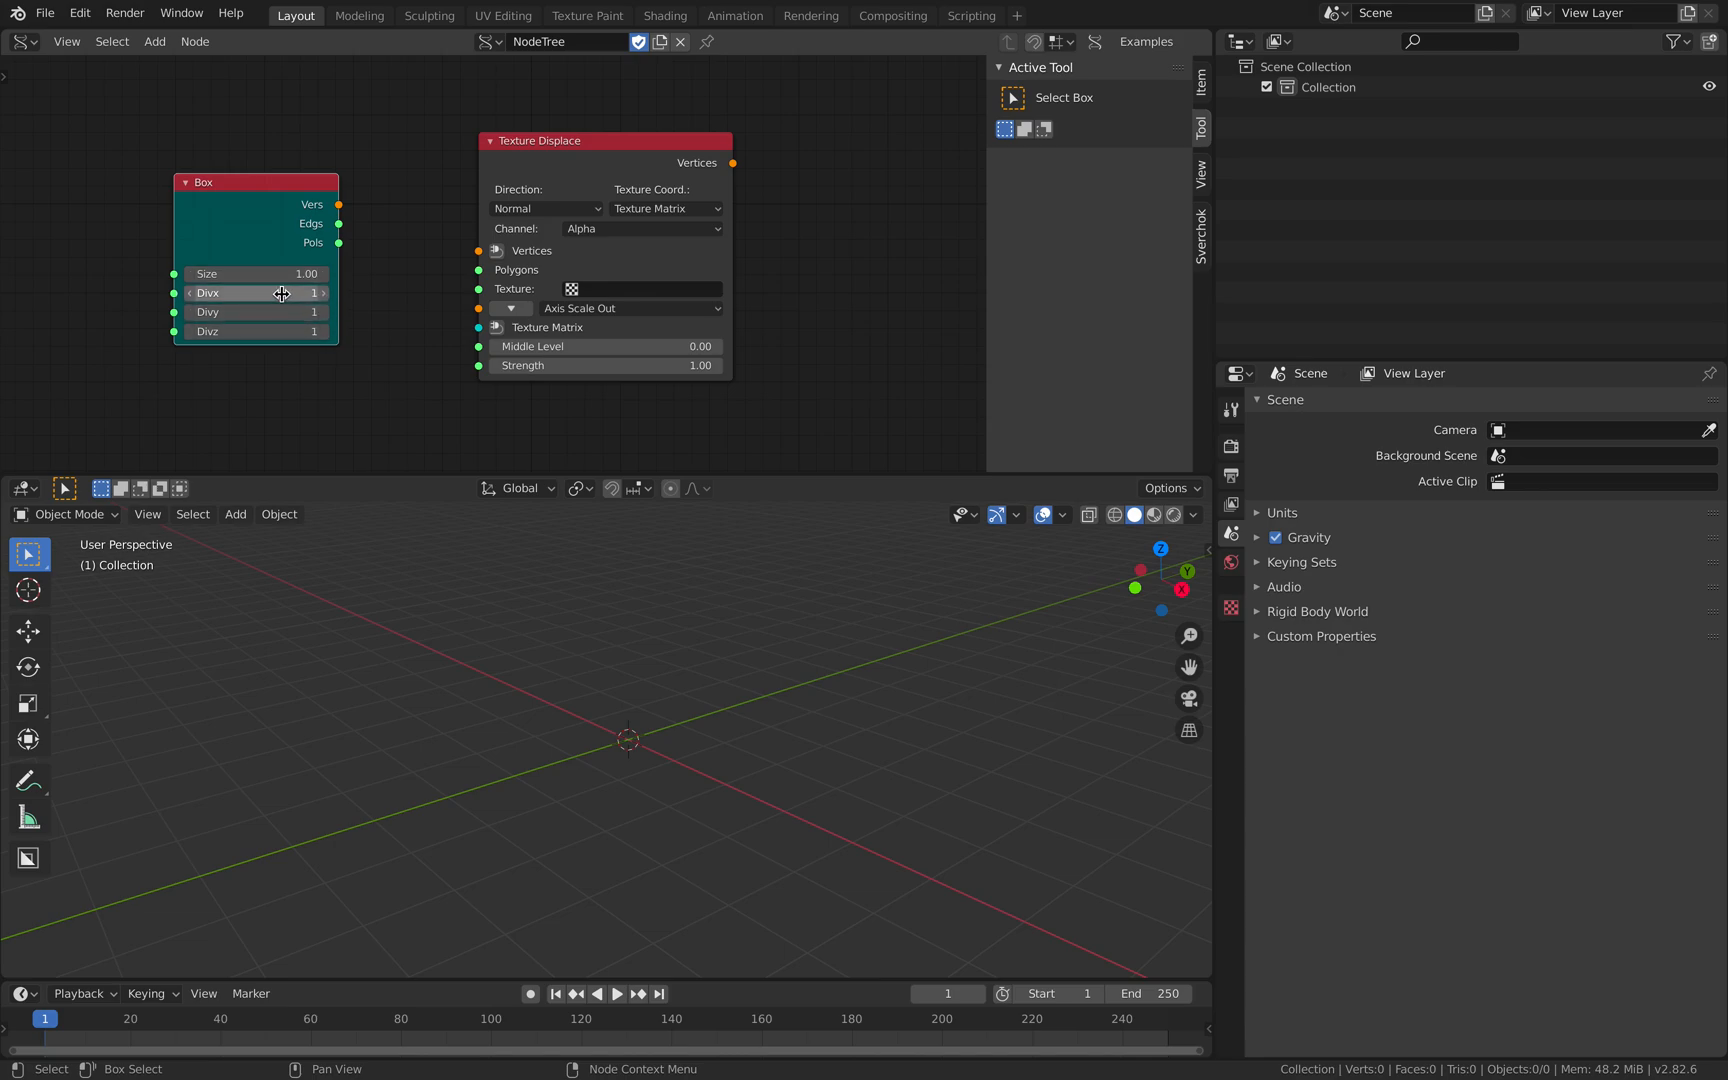
Set the Box node's Divx, Divy and Divz to 10 and link its Vers output to the Texture Displace Vertices input
drag(282, 294, 282, 331)
text(10)
key(Return)
drag(290, 222, 331, 172)
drag(472, 258, 479, 251)
Add a Viewer BMesh node and place it after the Texture Displace node
middle_drag(783, 239, 683, 210)
key(shift+a)
click(730, 207)
text(bme)
key(Return)
click(757, 144)
Link the Texture Displace Vertices output to the Viewer BMesh vertices input and the Box Pols output to its faces input
drag(633, 134, 717, 260)
drag(760, 322, 757, 316)
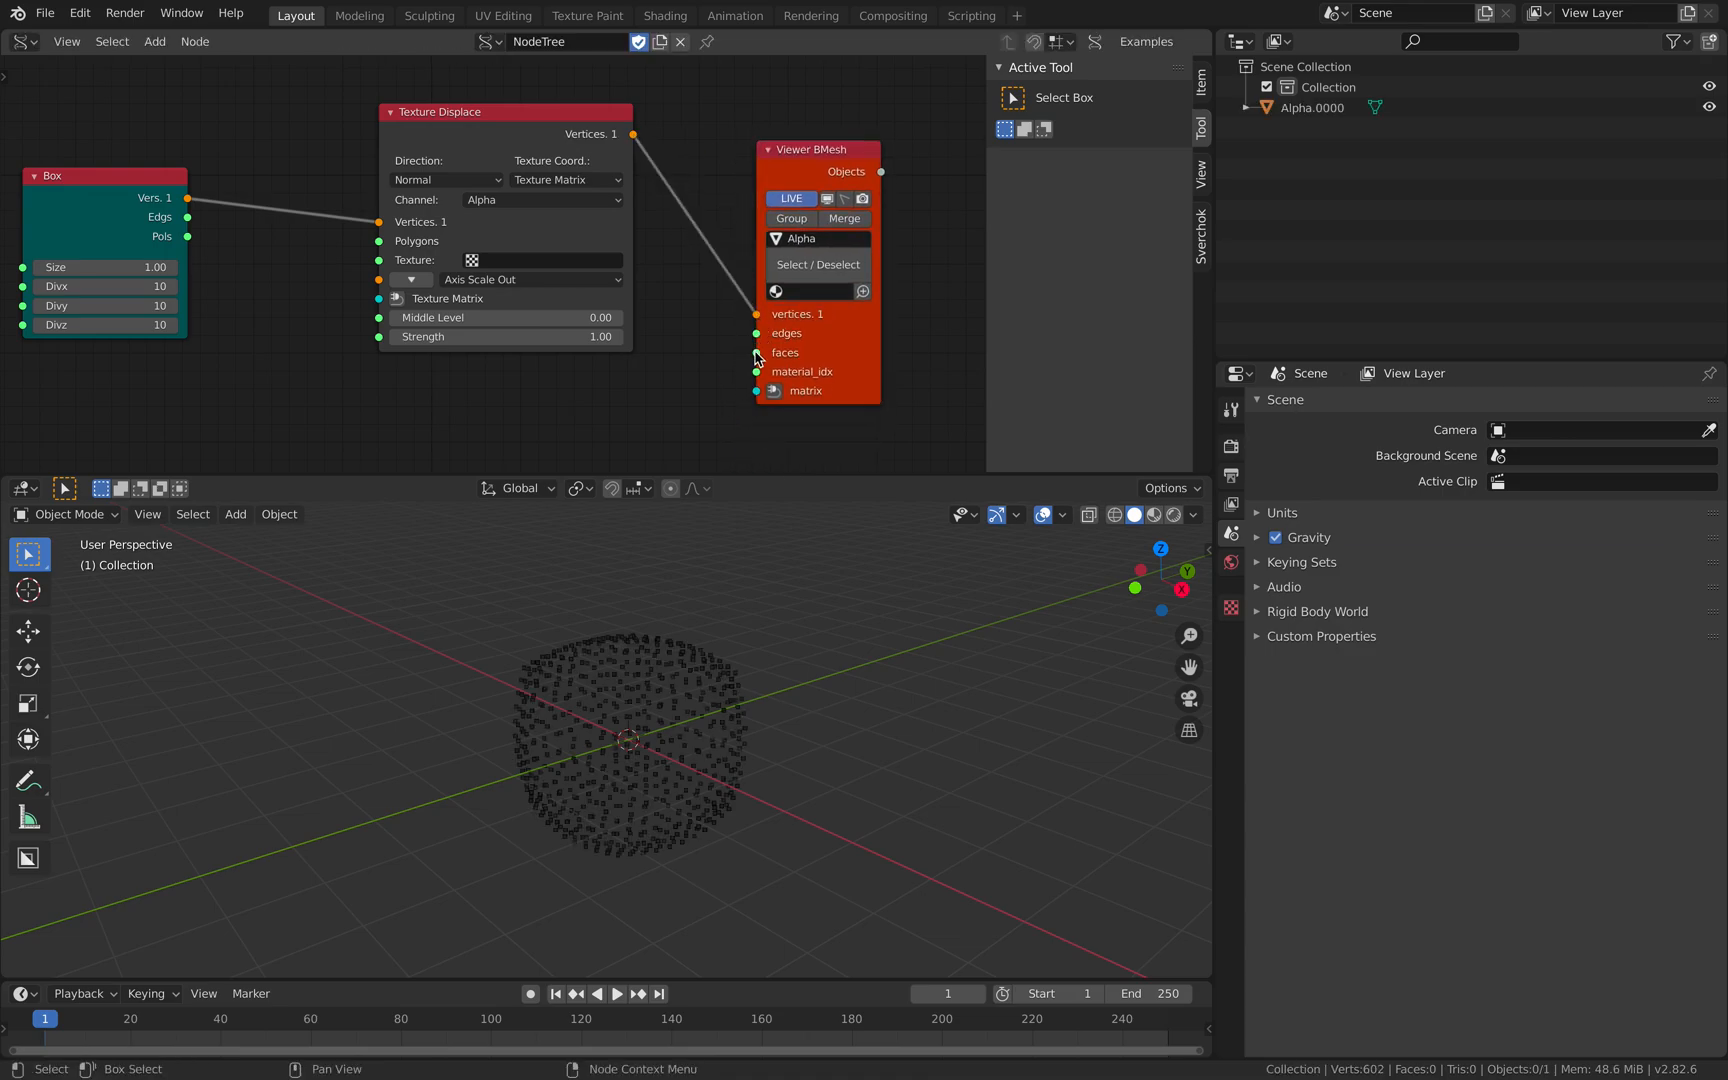
drag(297, 246, 188, 236)
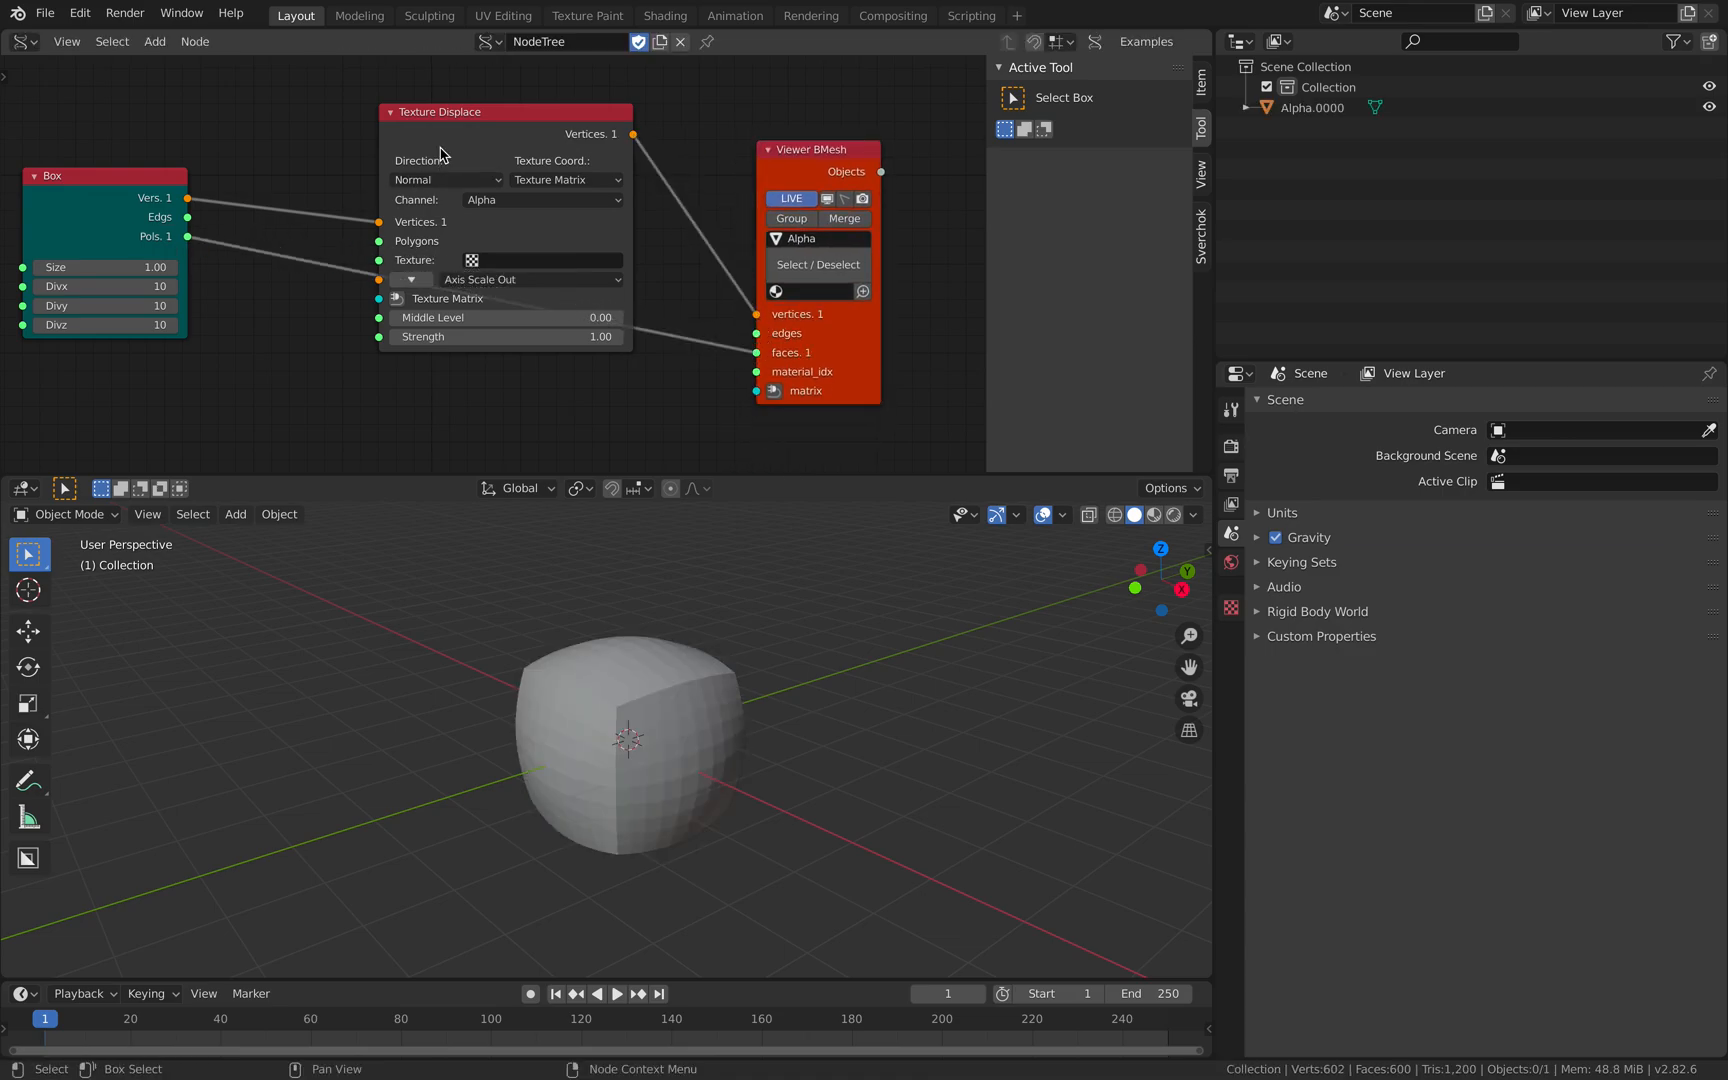
Move the Texture Displace node above the polygon link, reposition the Box node and collapse the node editor's sidebar
drag(440, 155, 410, 106)
drag(150, 192, 183, 226)
middle_drag(602, 668, 680, 655)
drag(988, 357, 1257, 388)
middle_drag(573, 690, 556, 693)
Set the Texture Displace strength to 1.16 and rearrange the Box and Texture Displace nodes
mouse_move(590, 287)
mouse_down()
mouse_move(740, 287)
mouse_move(624, 287)
mouse_up()
drag(289, 213, 321, 254)
drag(594, 155, 613, 148)
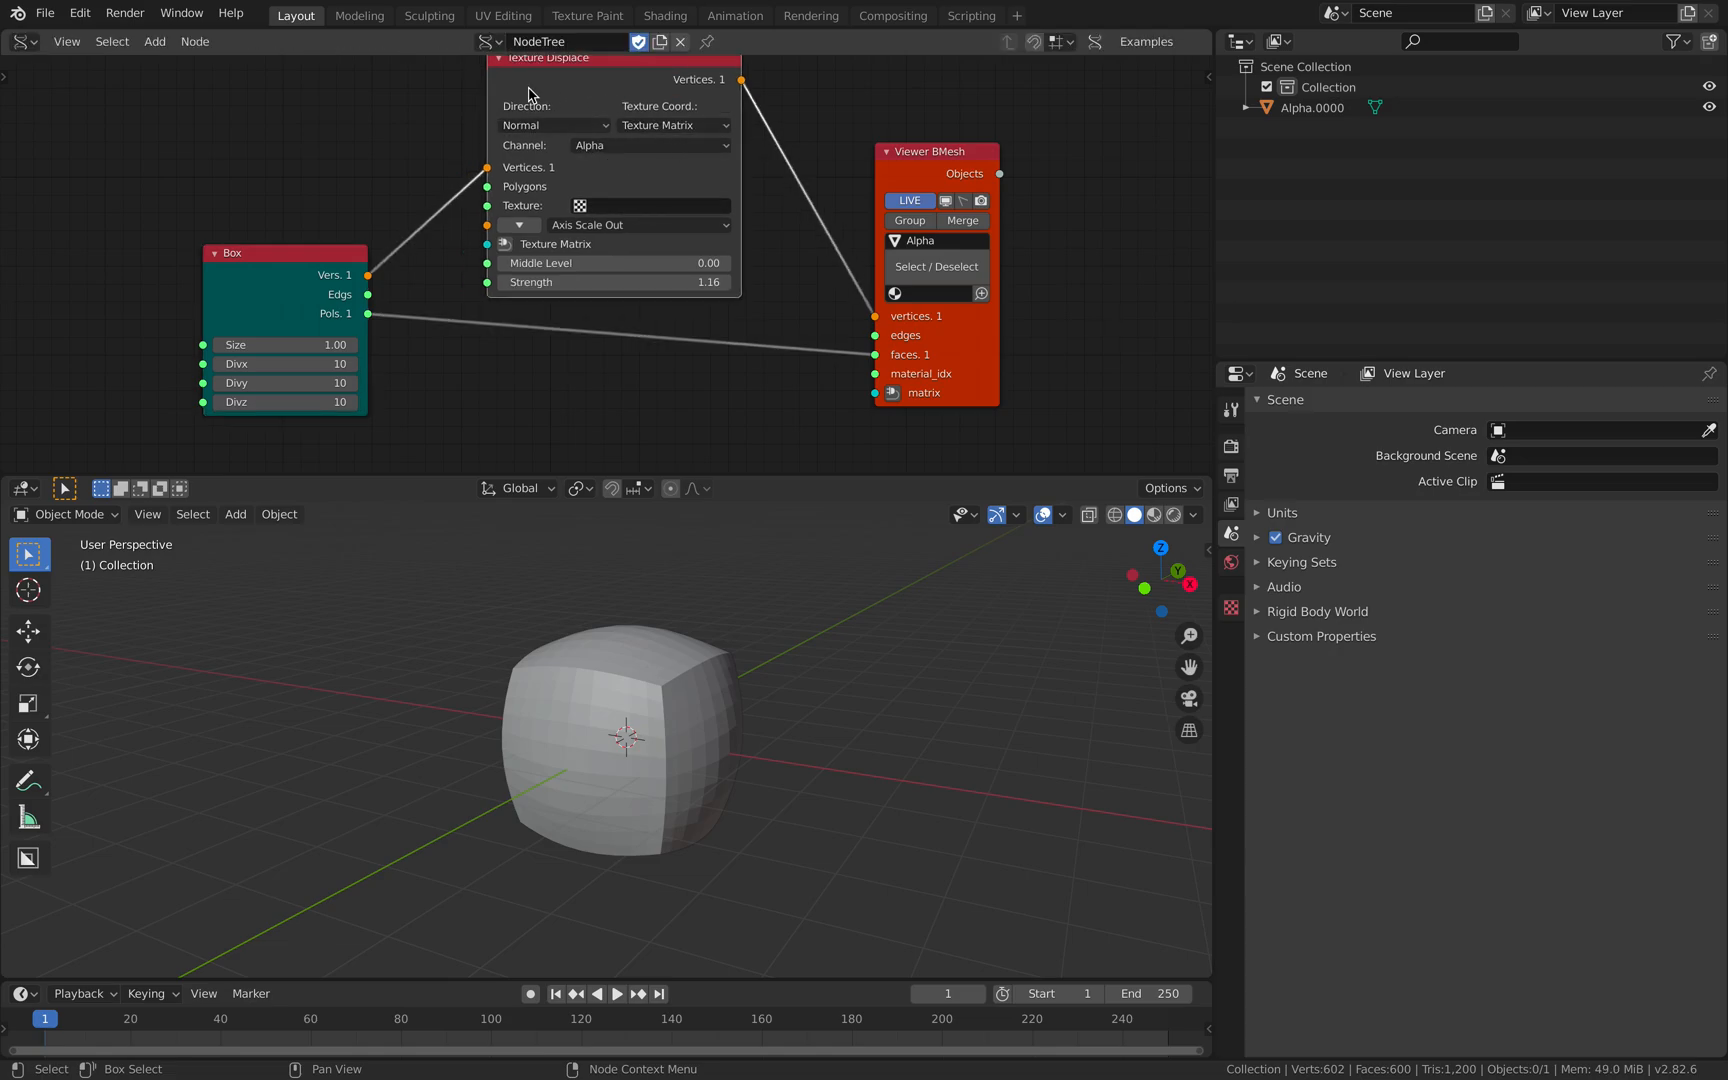
scroll(548, 110, up, 3)
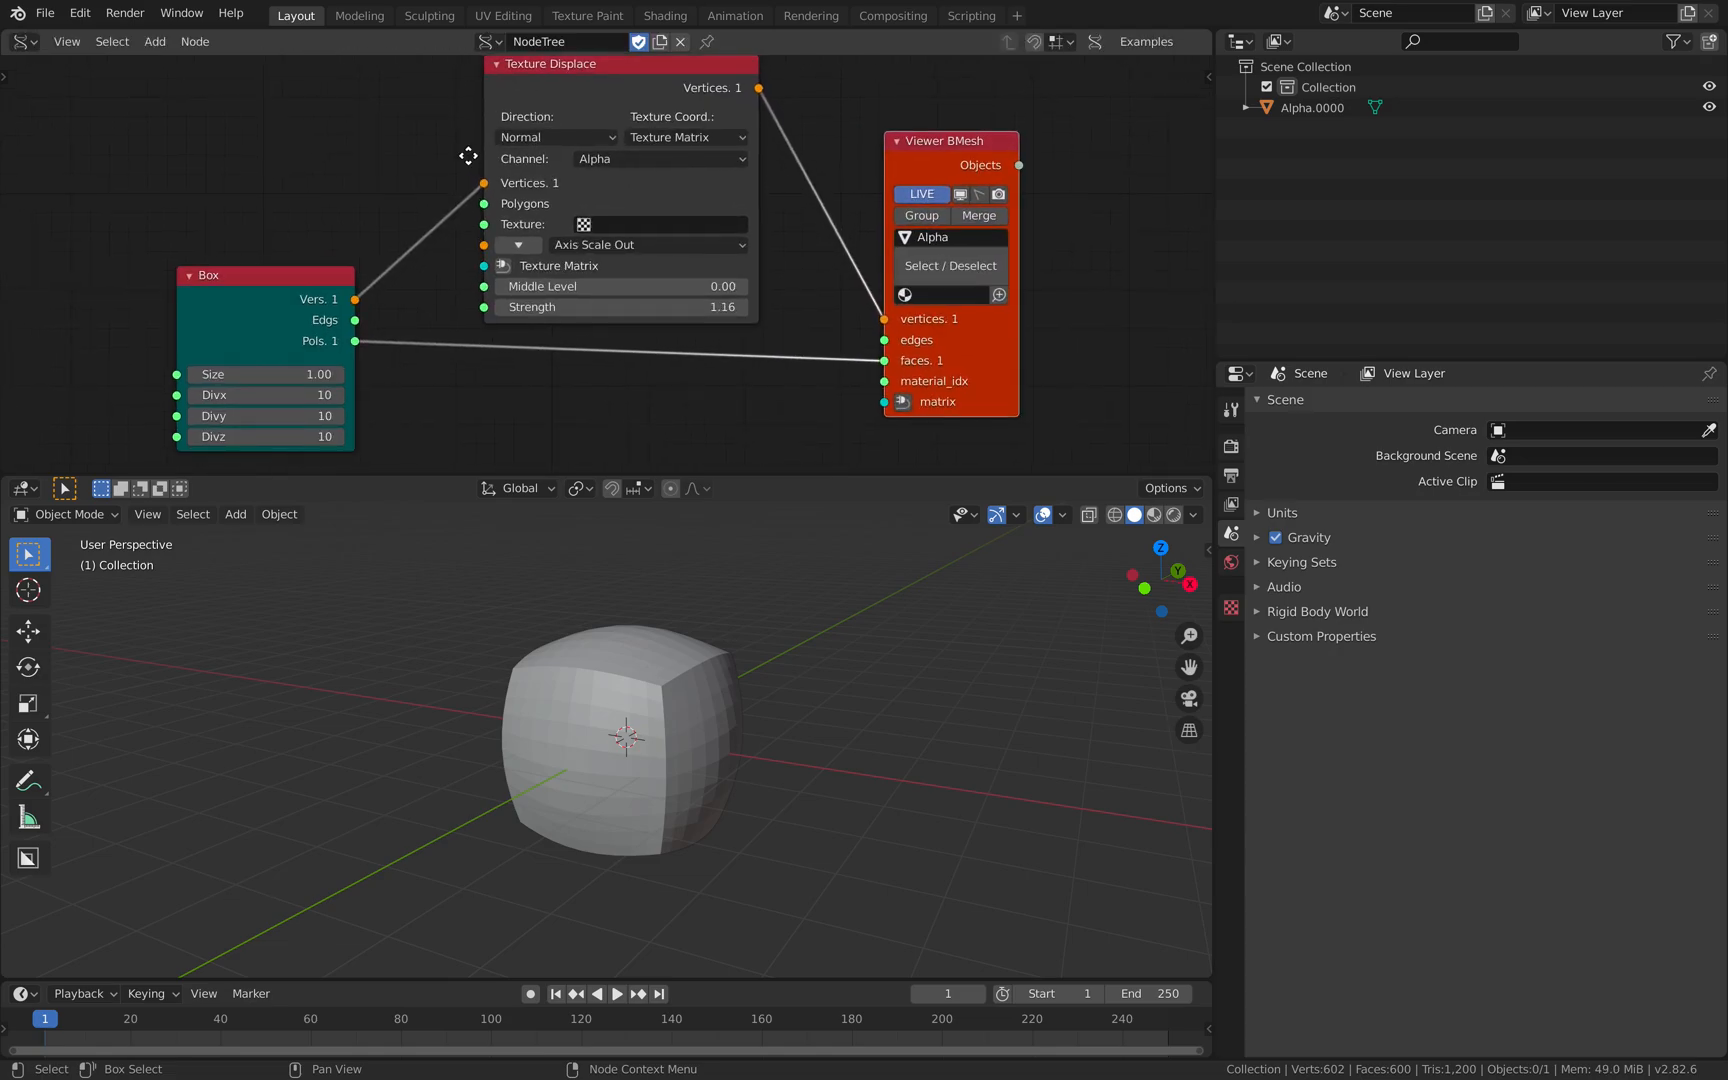
Review the Texture Displace directions, keep Texture Matrix as the coordinates, and assign the existing Texture to the node
click(560, 140)
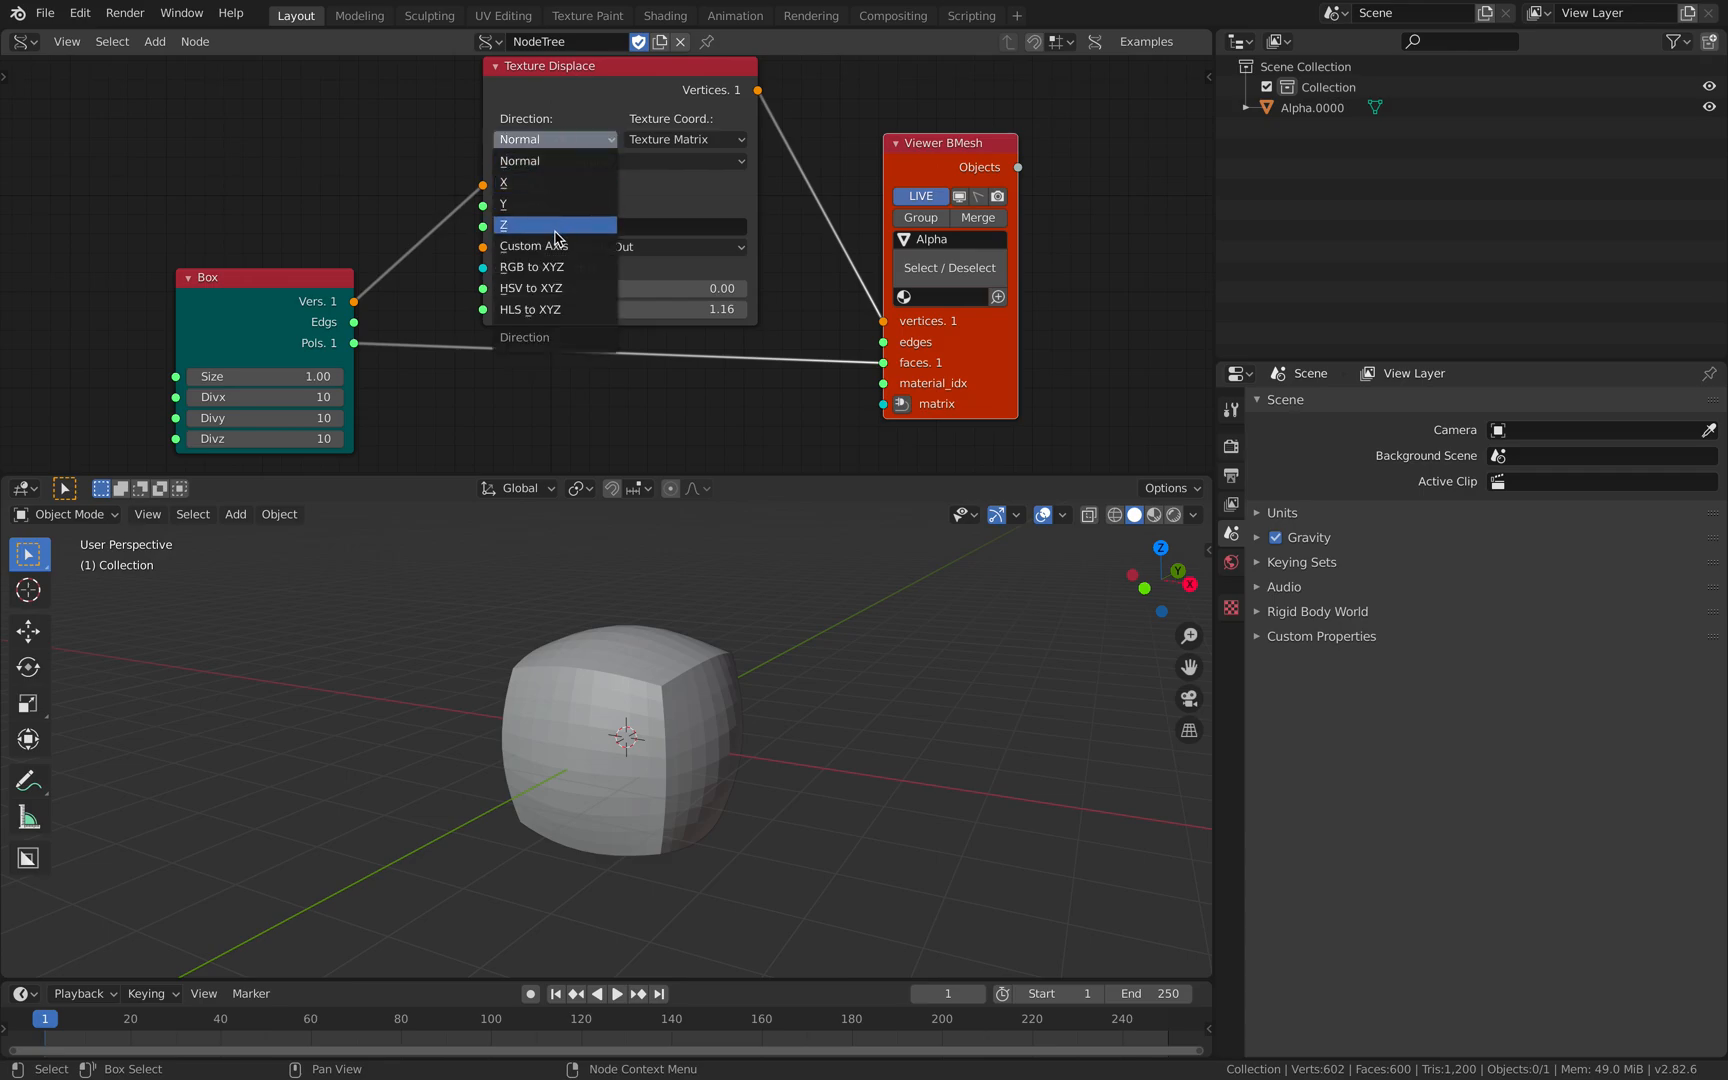
click(686, 140)
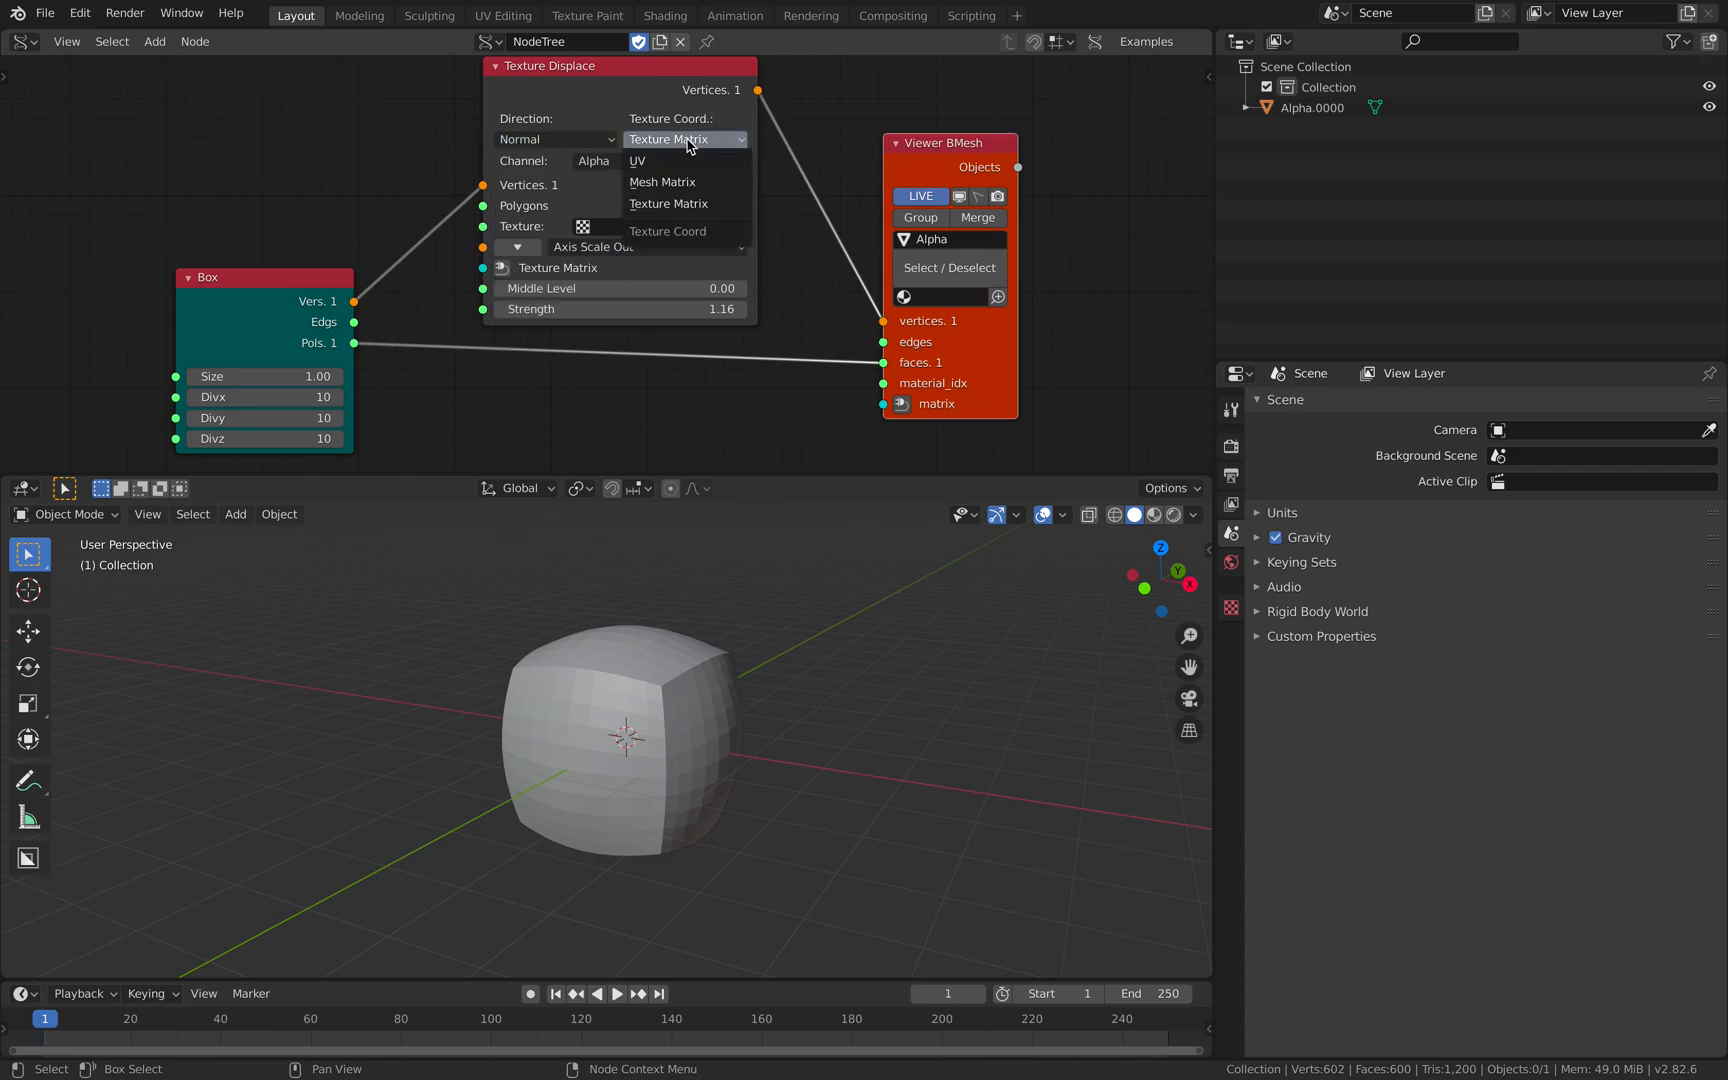
click(707, 205)
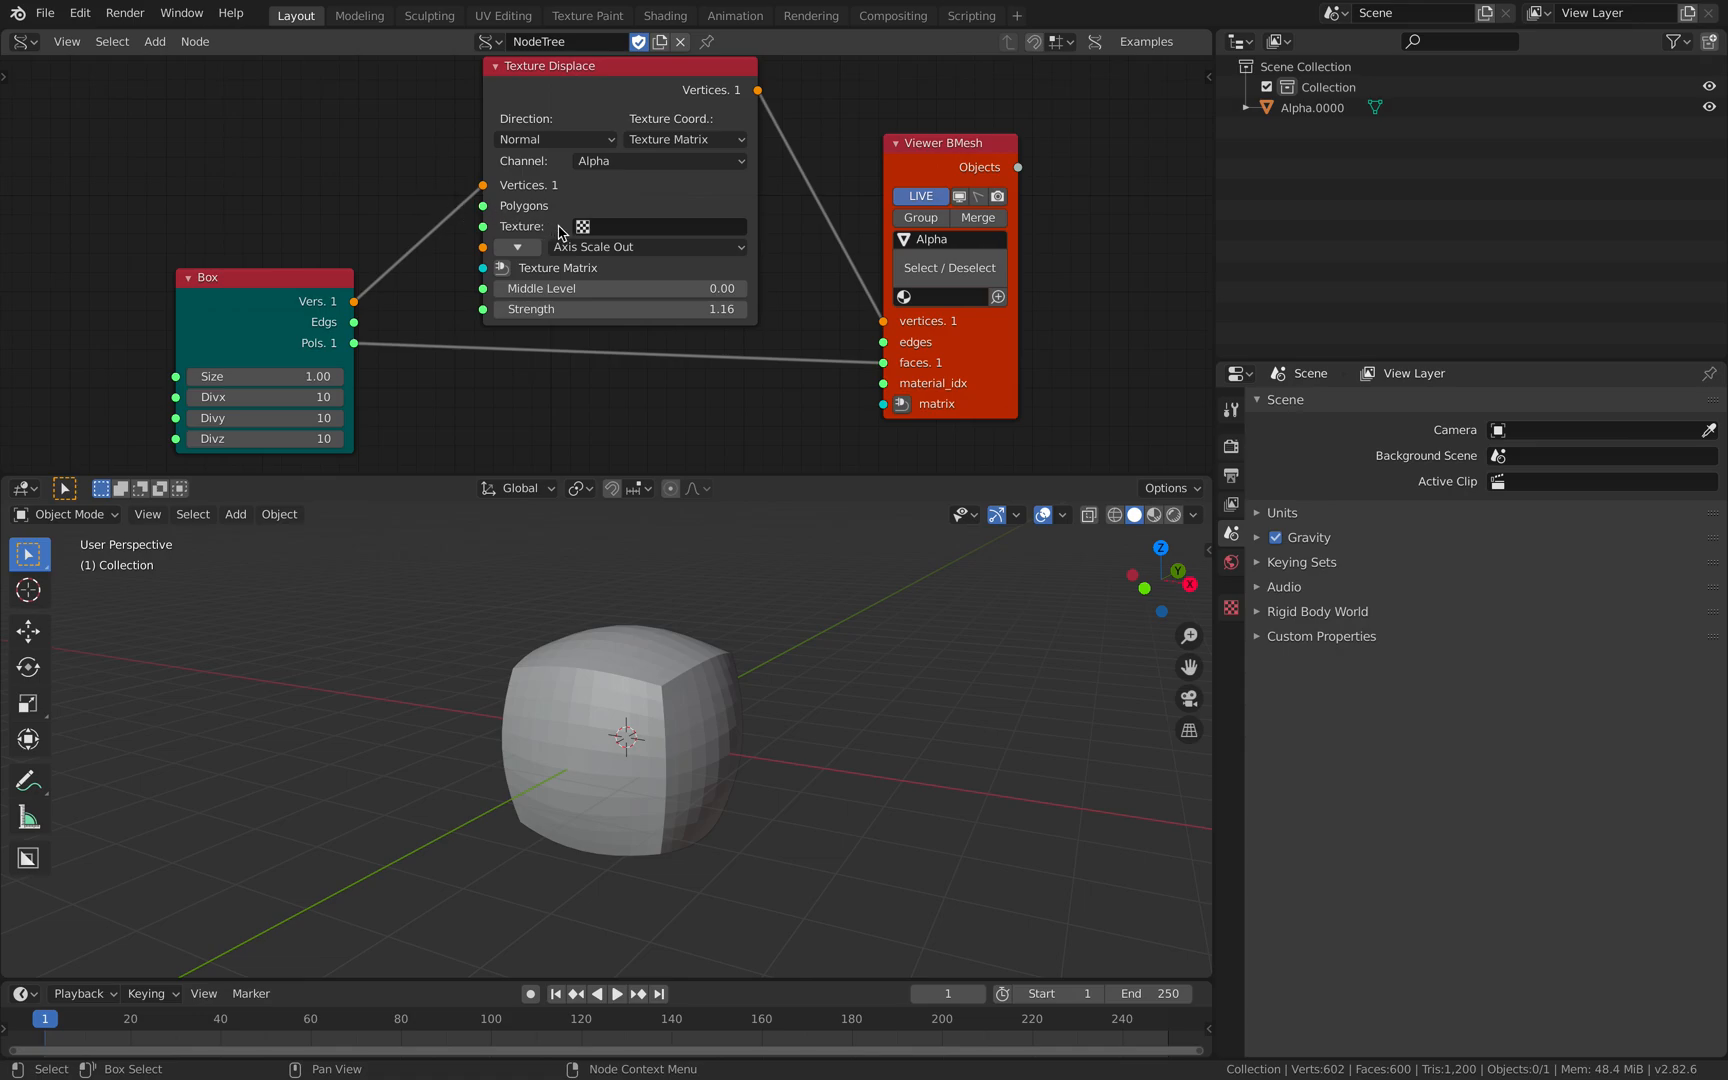
click(599, 228)
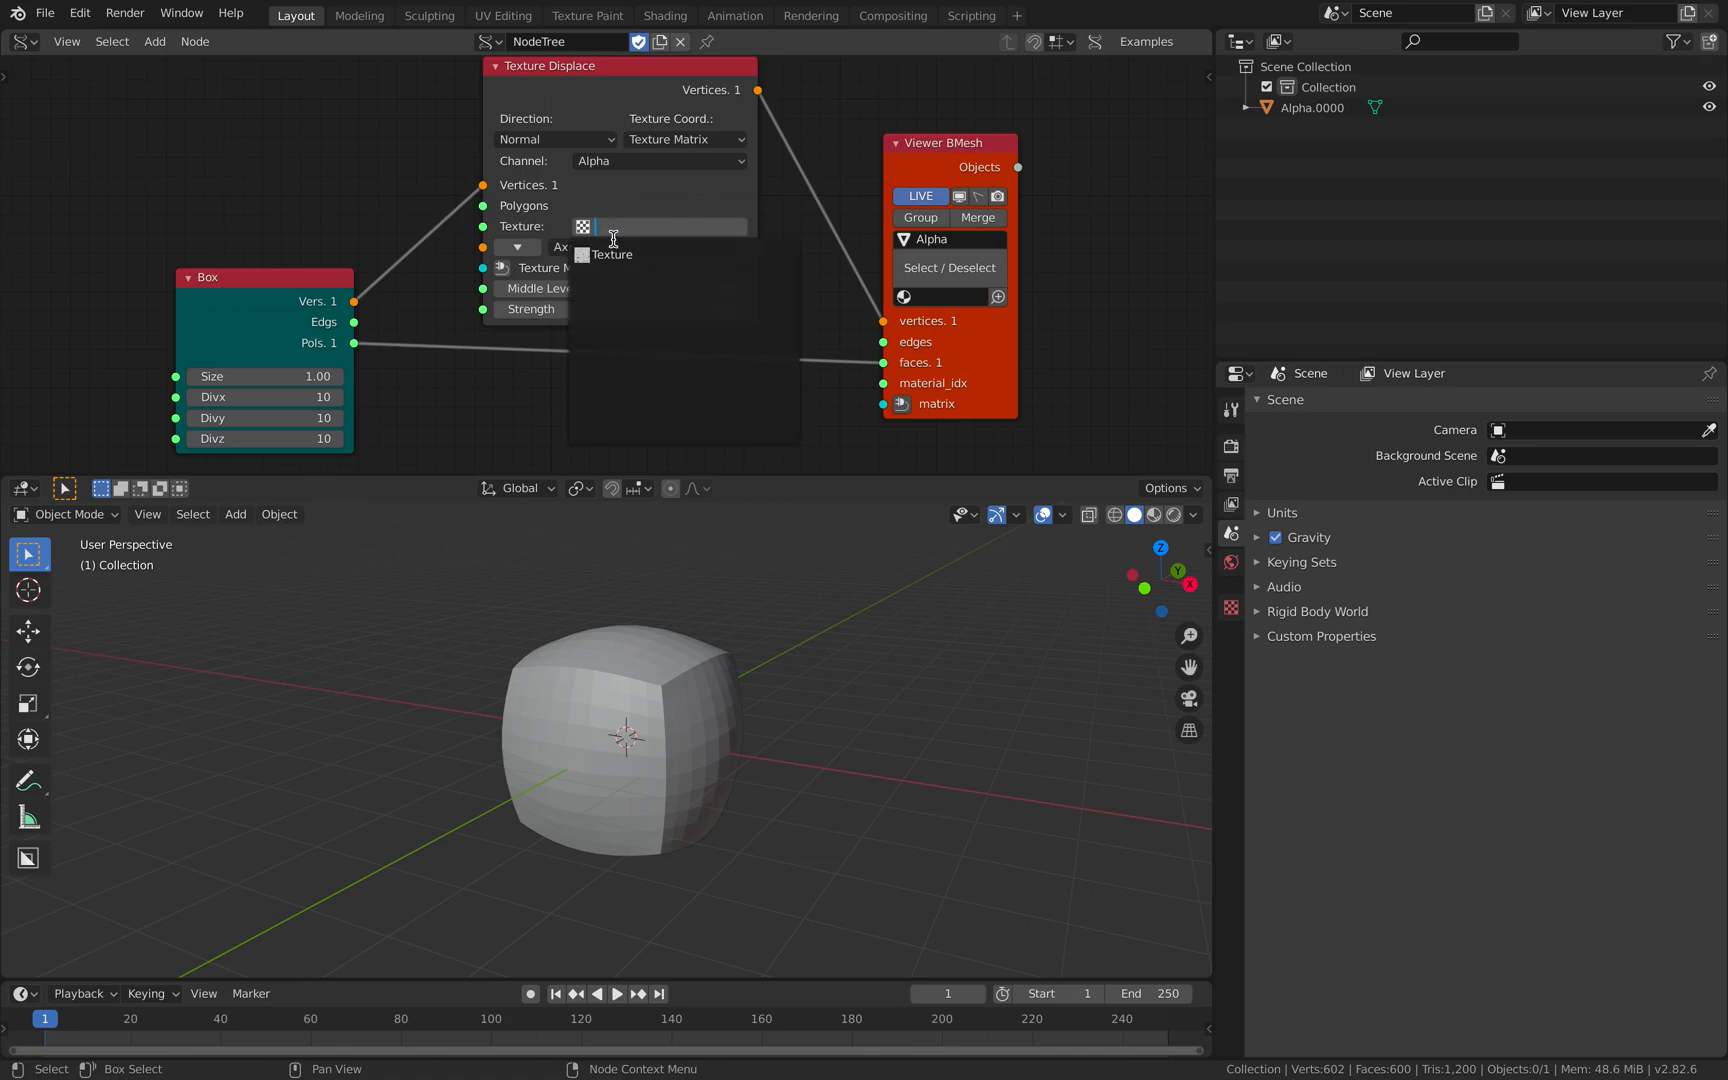
click(617, 254)
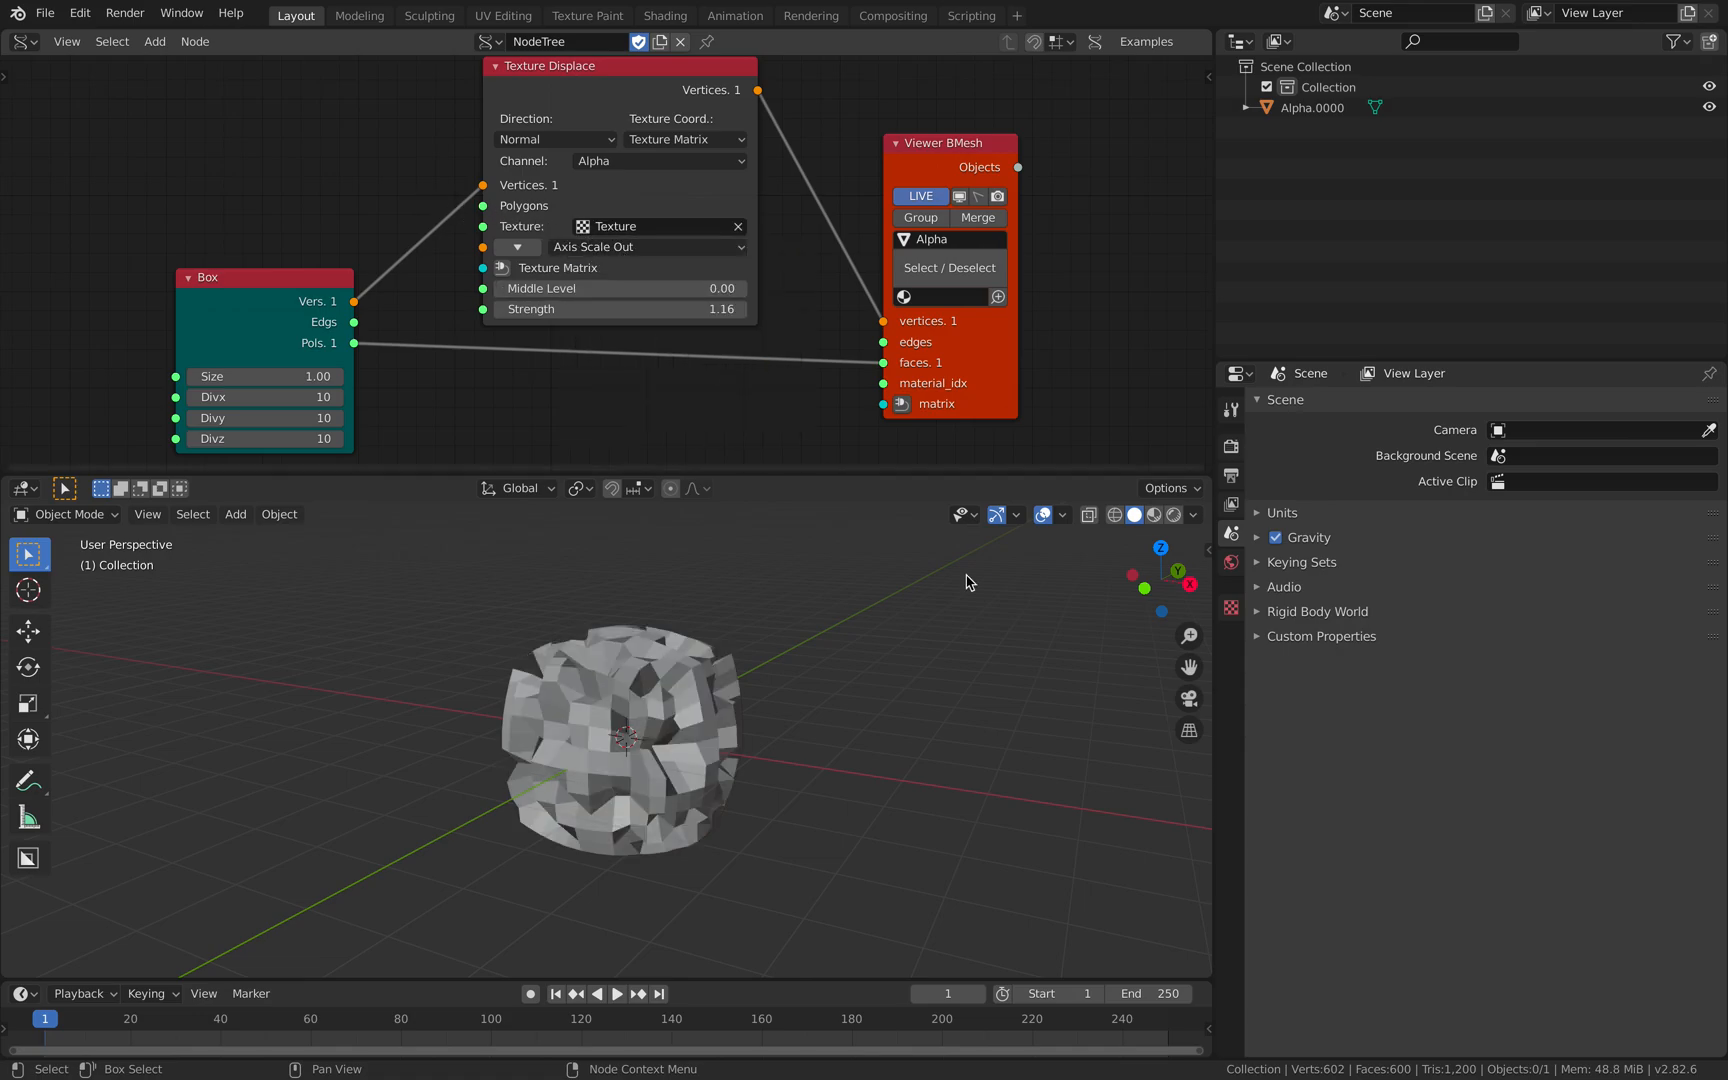
Load the Texture in the texture properties, set its Musgrave size to 0.66 and set the Texture Displace strength to 1.10
click(1233, 609)
click(1268, 437)
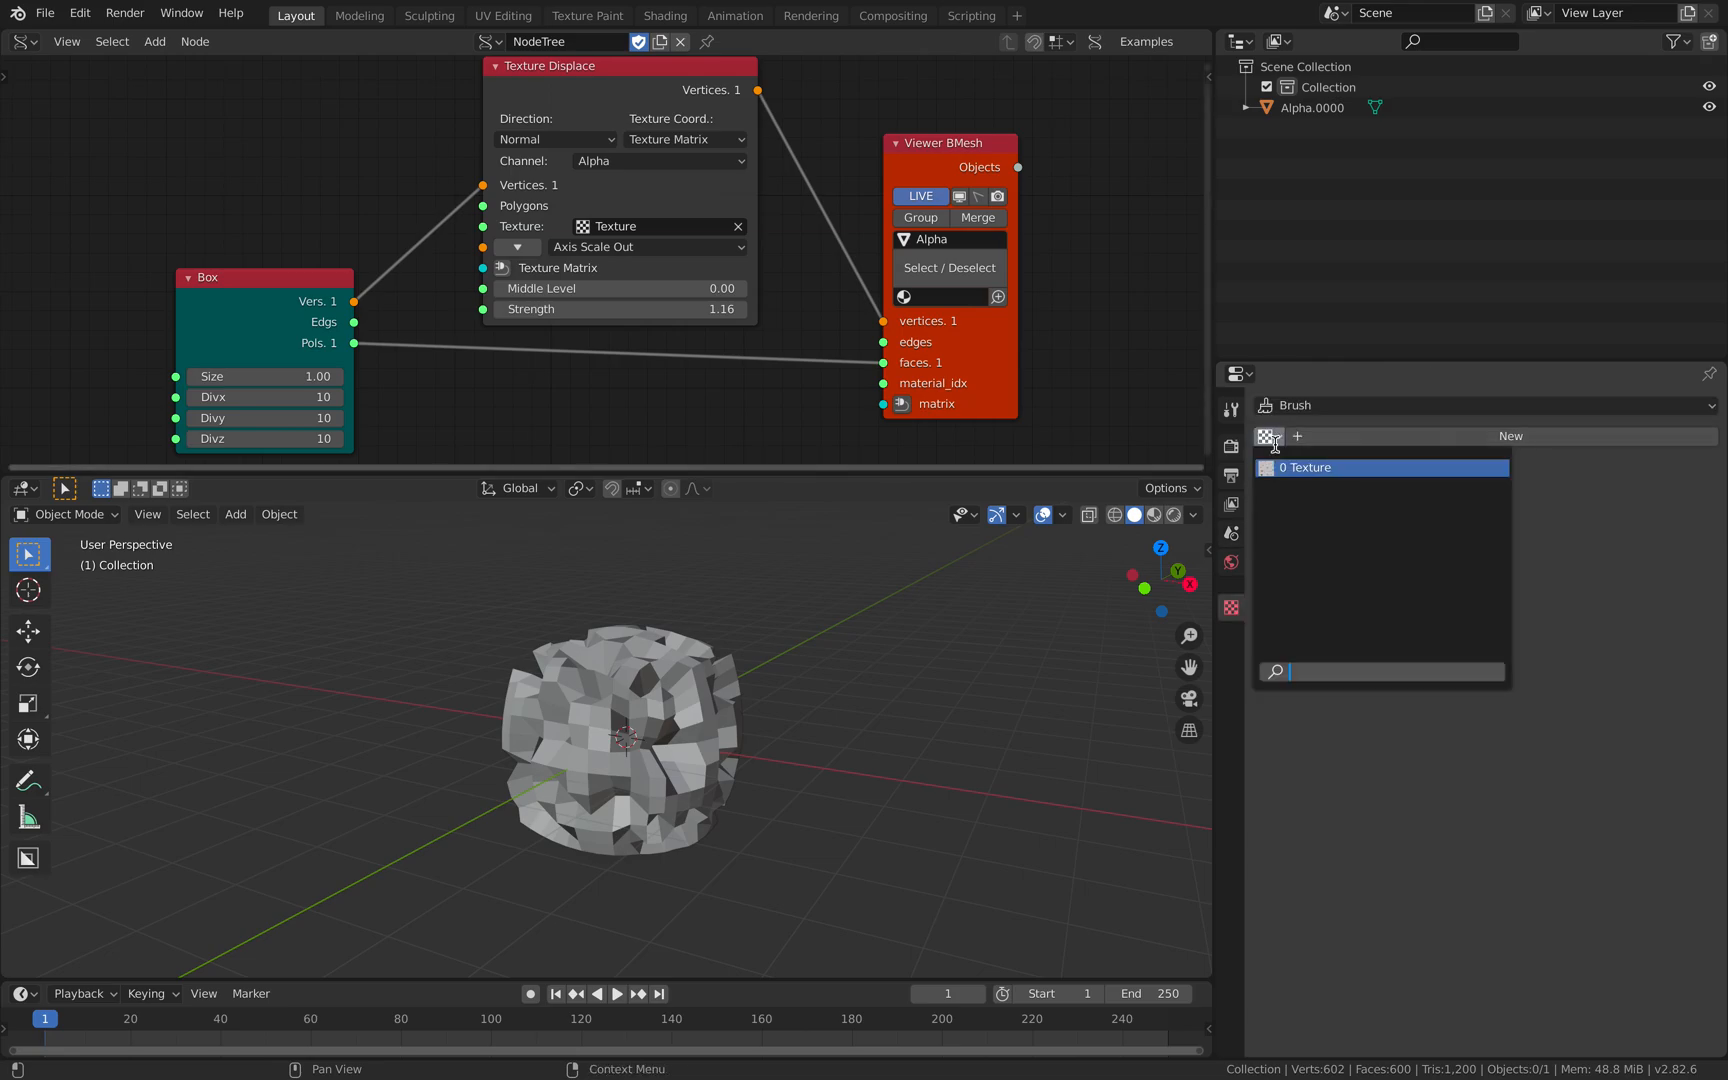
click(1287, 468)
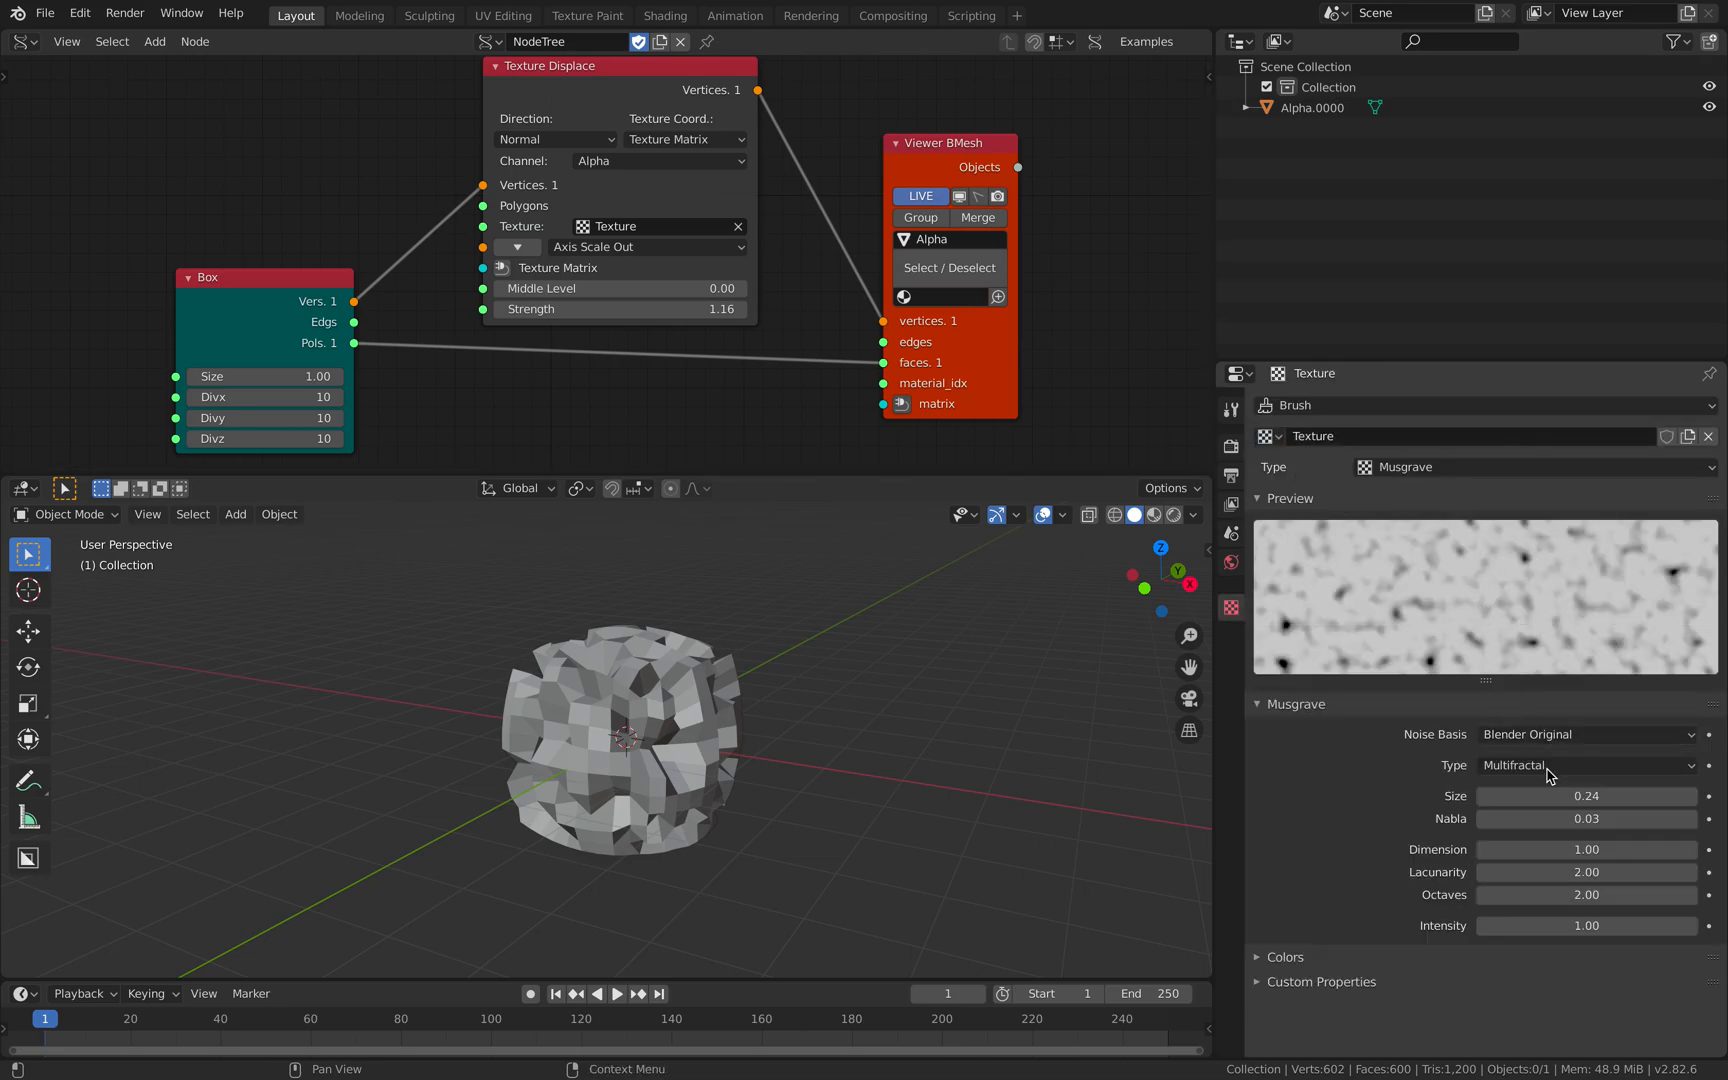
drag(1567, 796, 1680, 796)
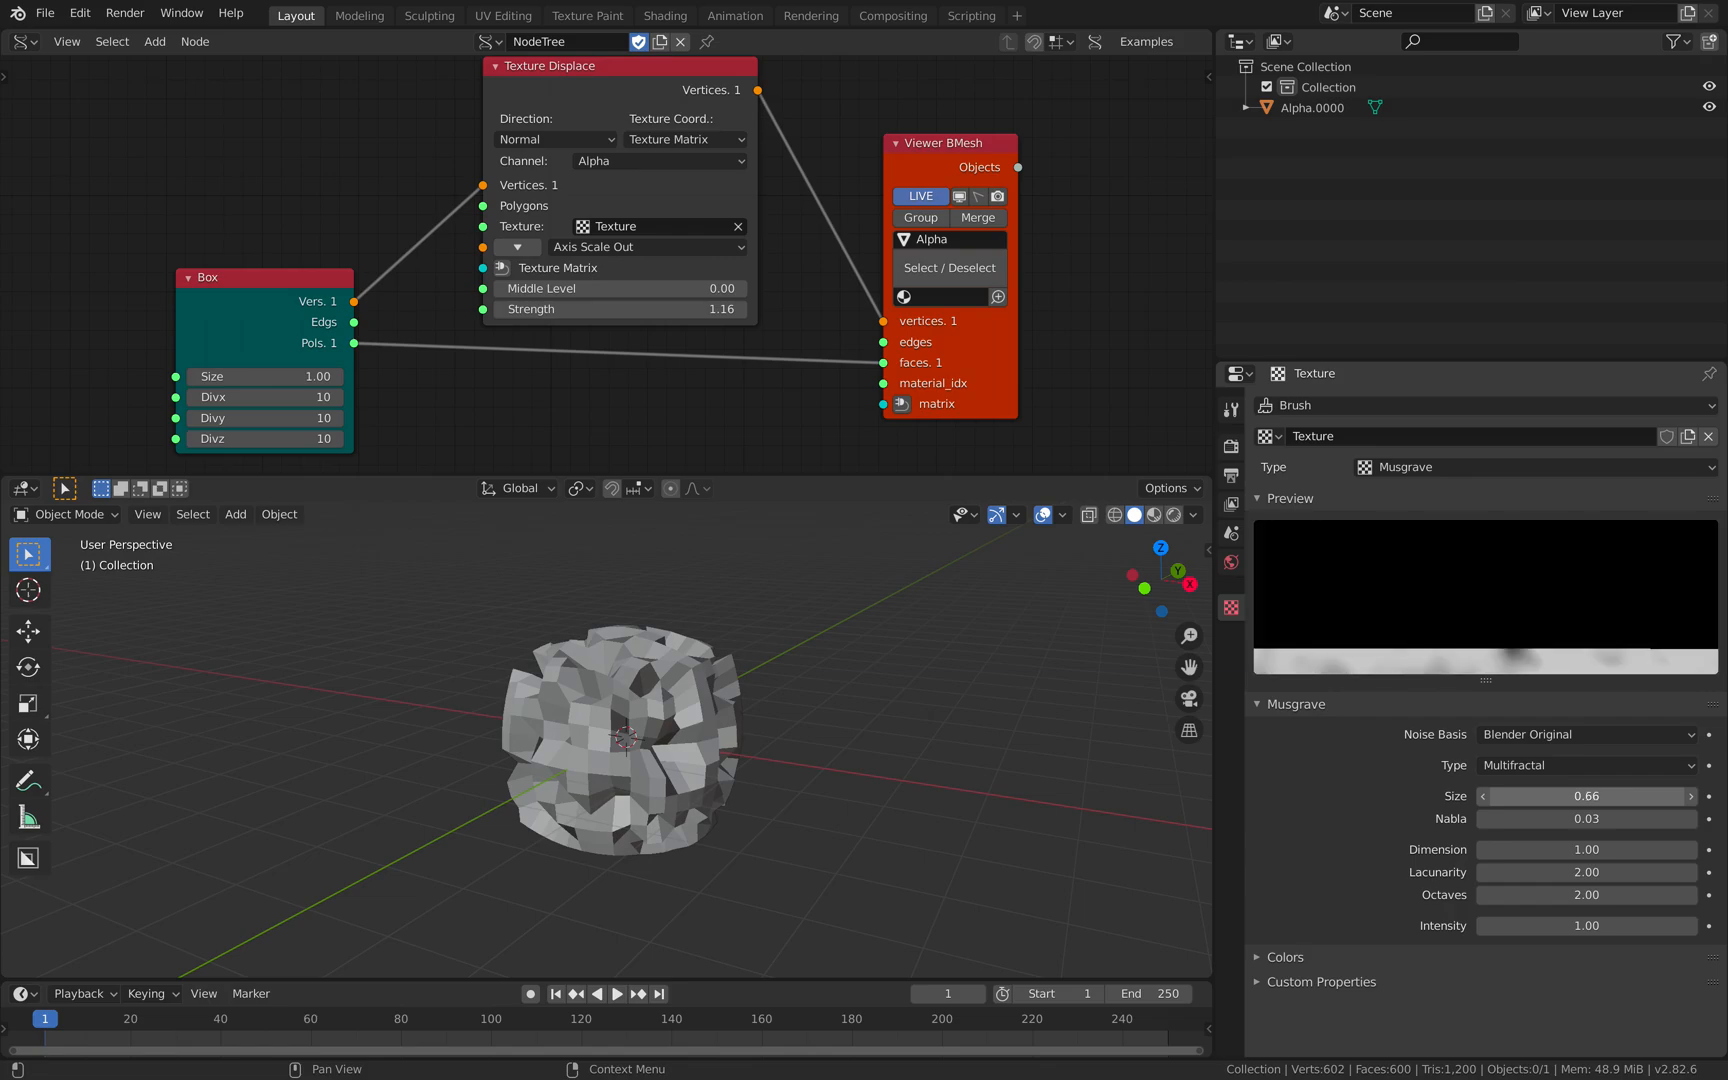
mouse_move(653, 310)
mouse_down()
mouse_move(668, 310)
mouse_move(638, 310)
mouse_up()
middle_drag(599, 357, 670, 324)
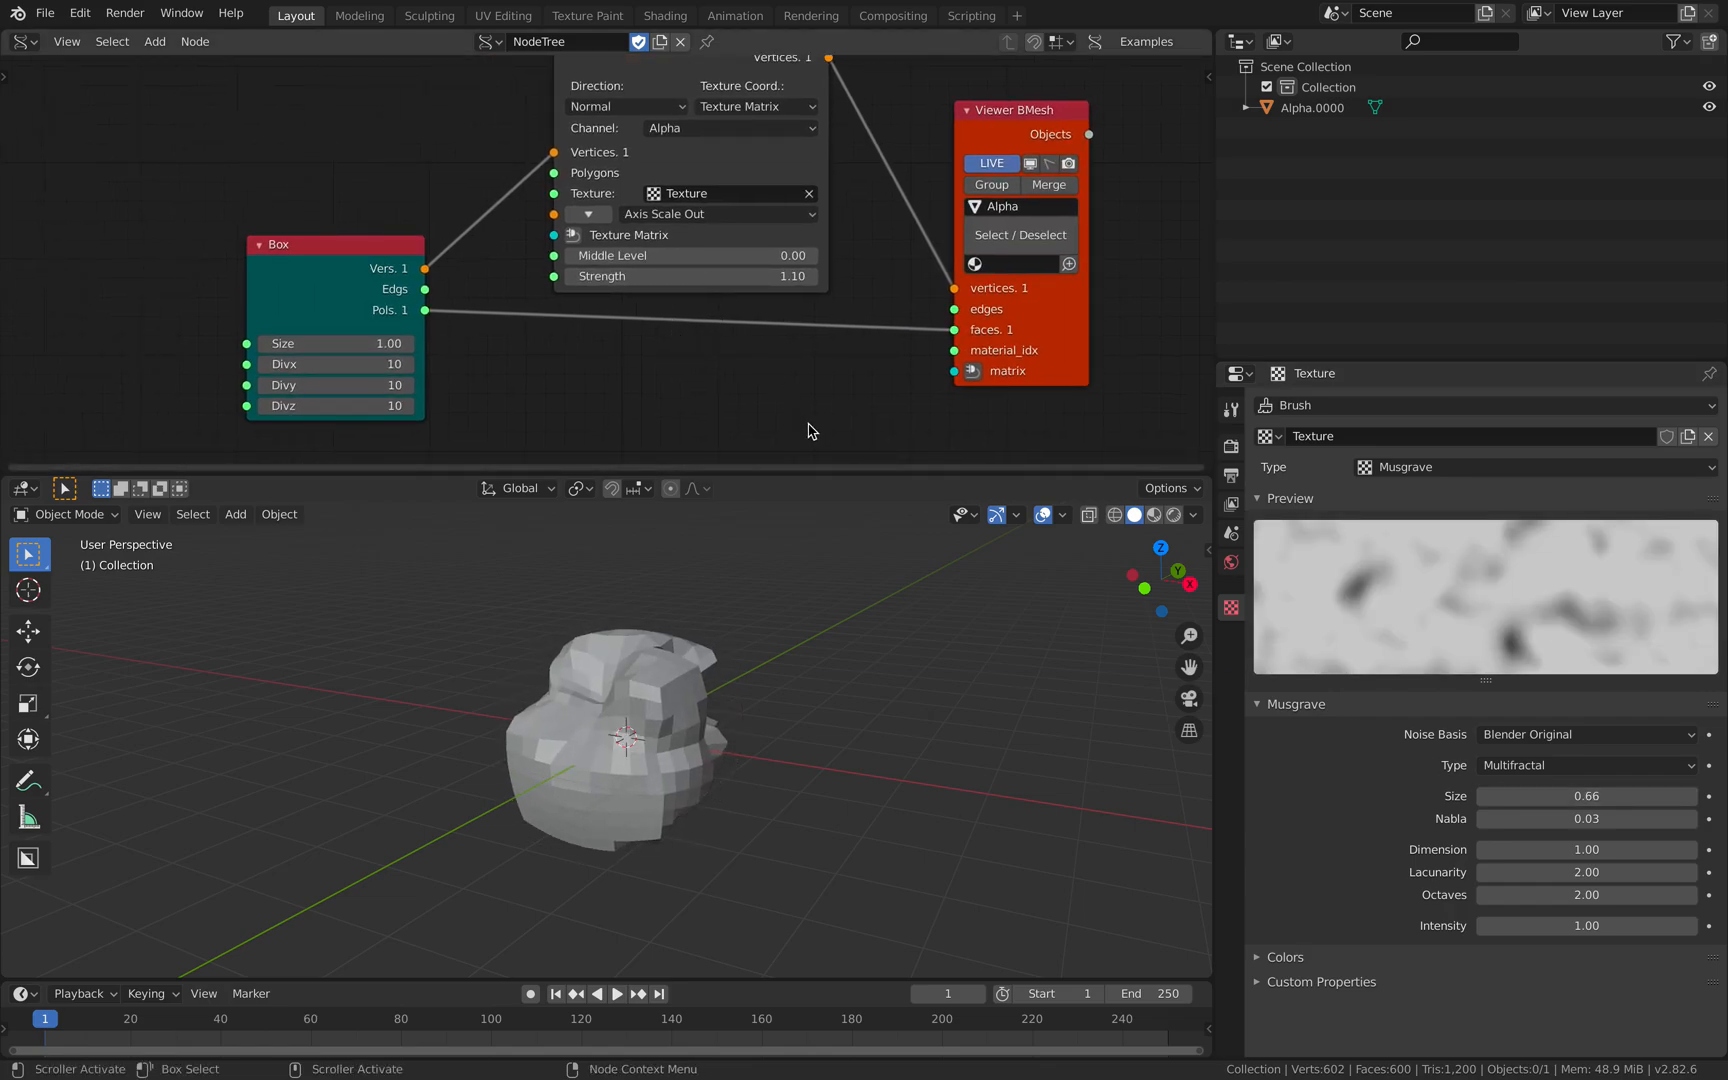
Set the Musgrave texture size to 0.44 and the Texture Displace strength to 0.98
drag(1570, 798, 1500, 798)
drag(700, 276, 654, 279)
scroll(589, 338, down, 1)
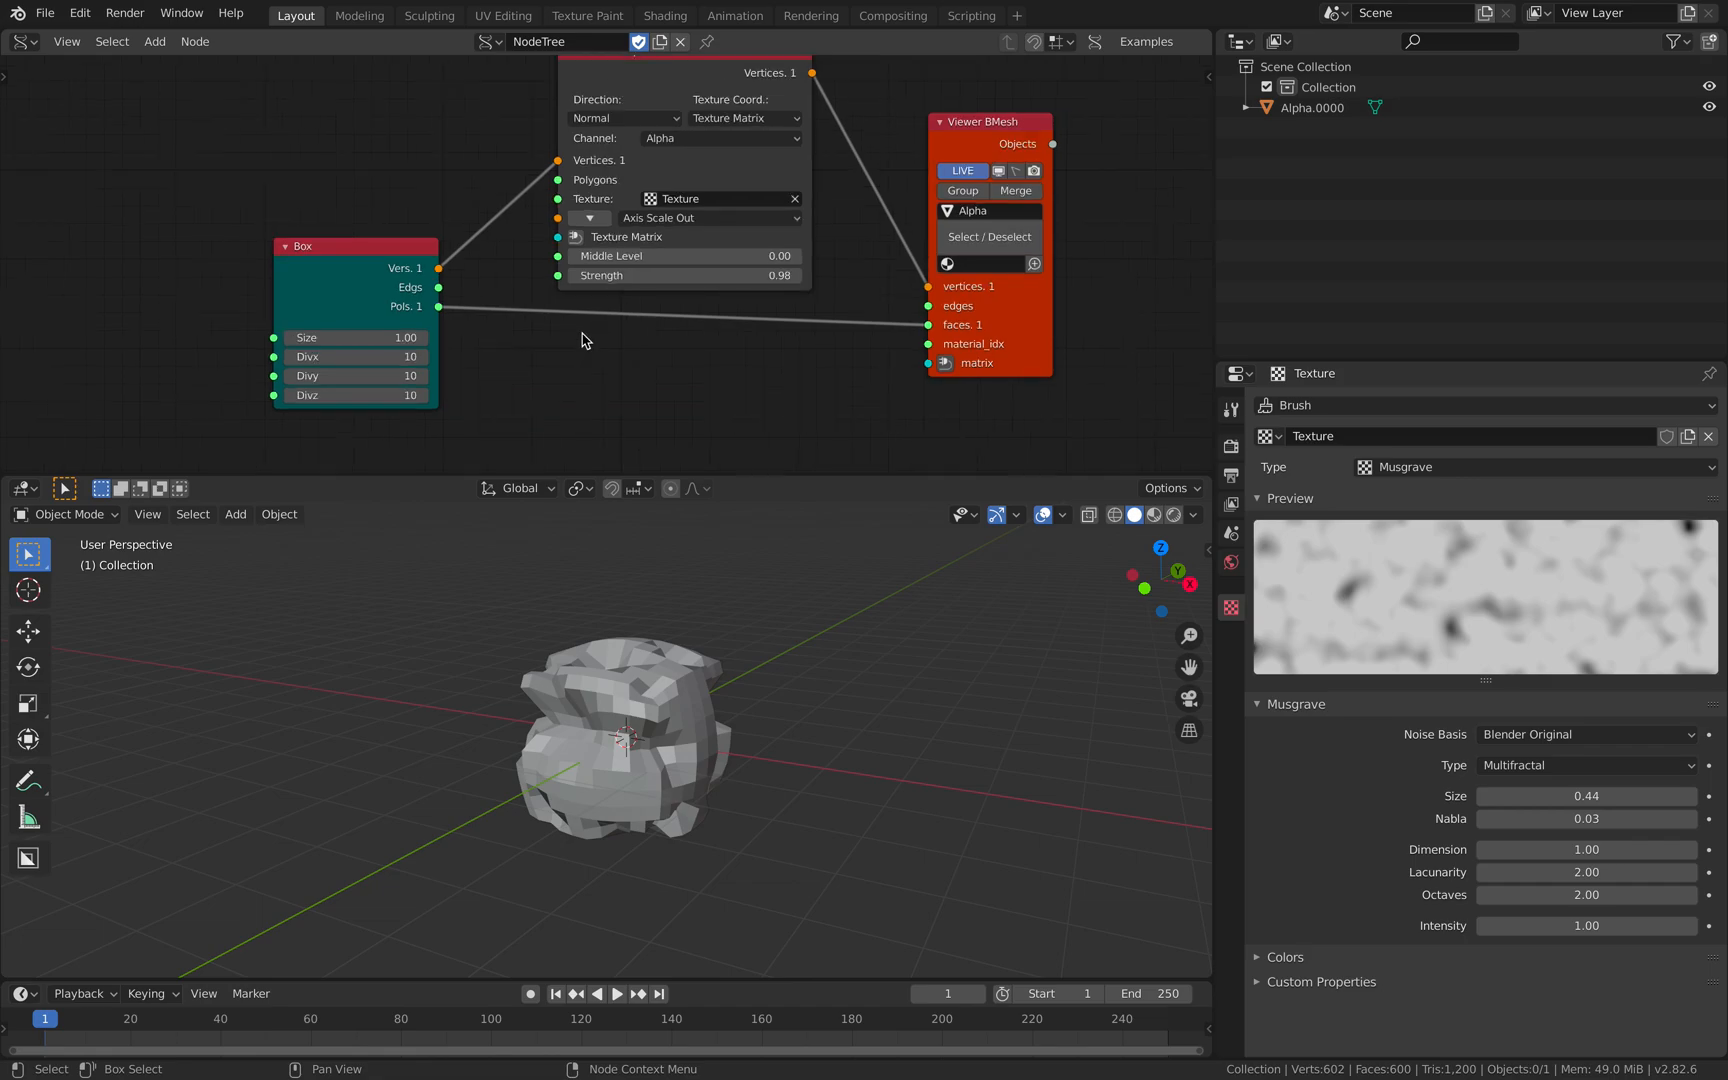
Add a Random Num Gen node and place it below the Texture Displace node
key(shift+a)
click(539, 356)
text(random num)
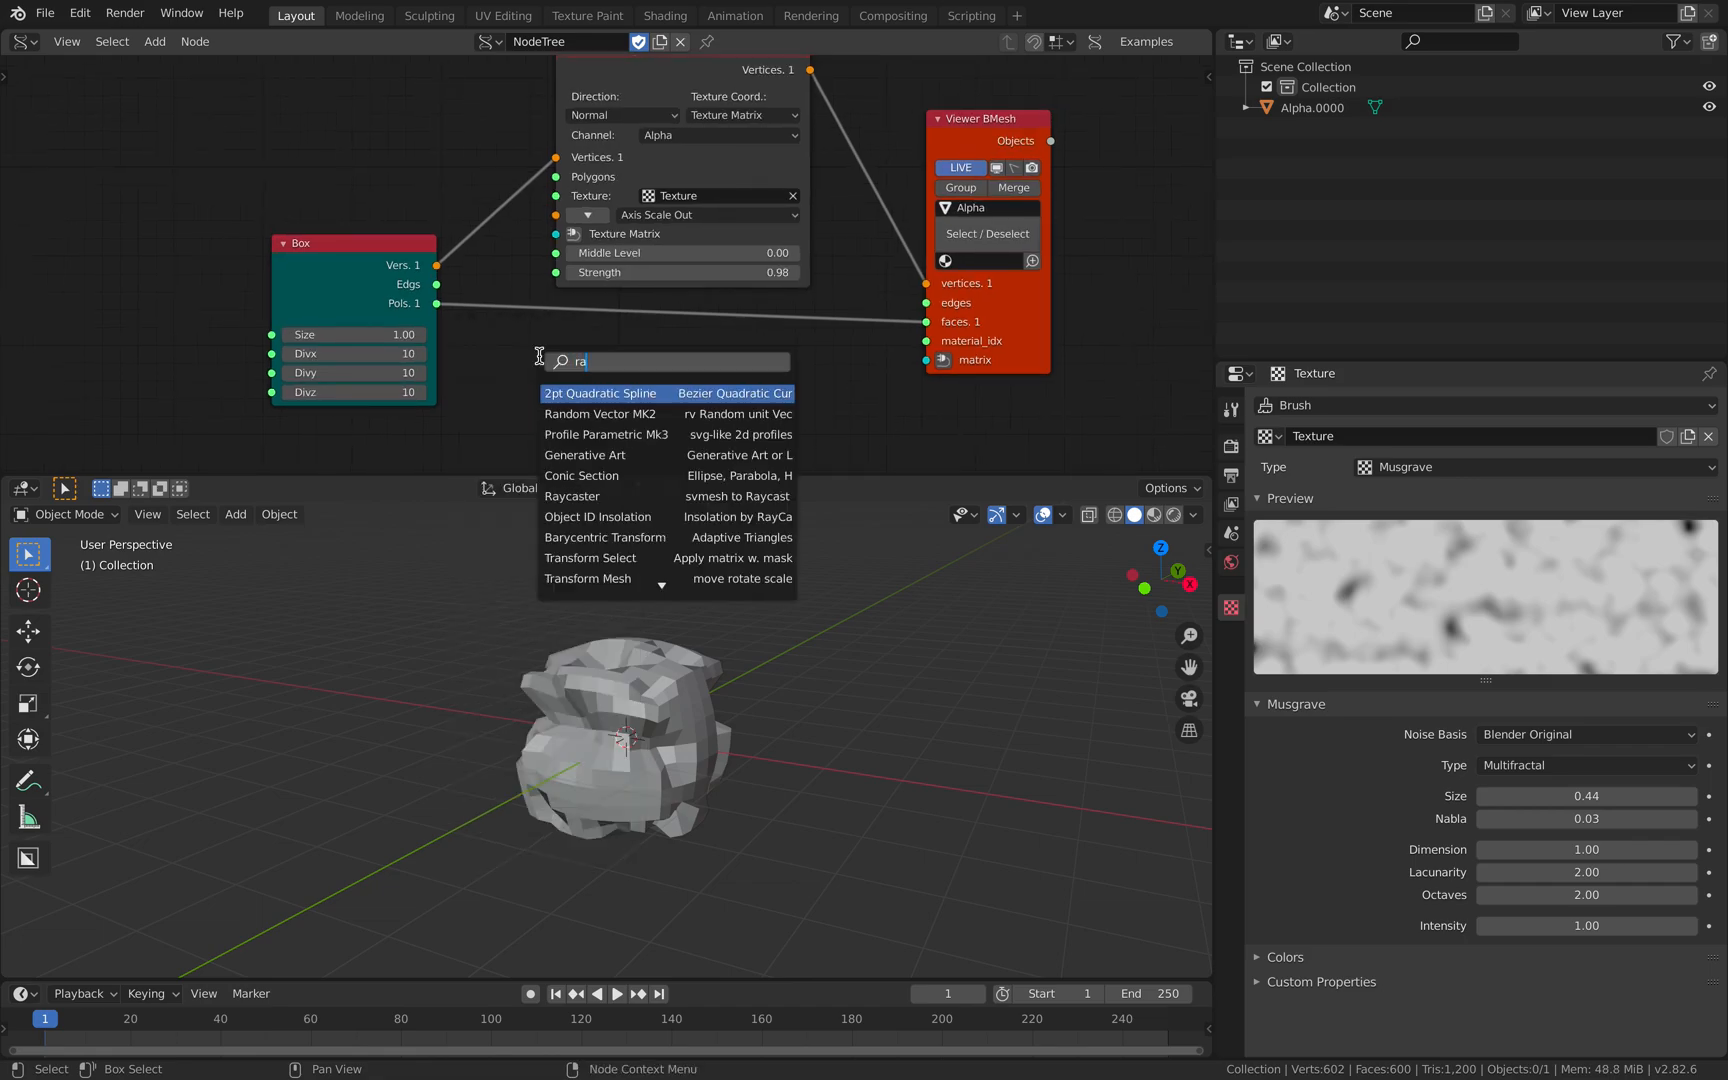
key(Return)
click(539, 356)
Add a Frame info node and place it below the Box node, beside the Random Num Gen node
shift+scroll(476, 335, down, 3)
key(shift+a)
click(240, 397)
text(fra)
click(278, 517)
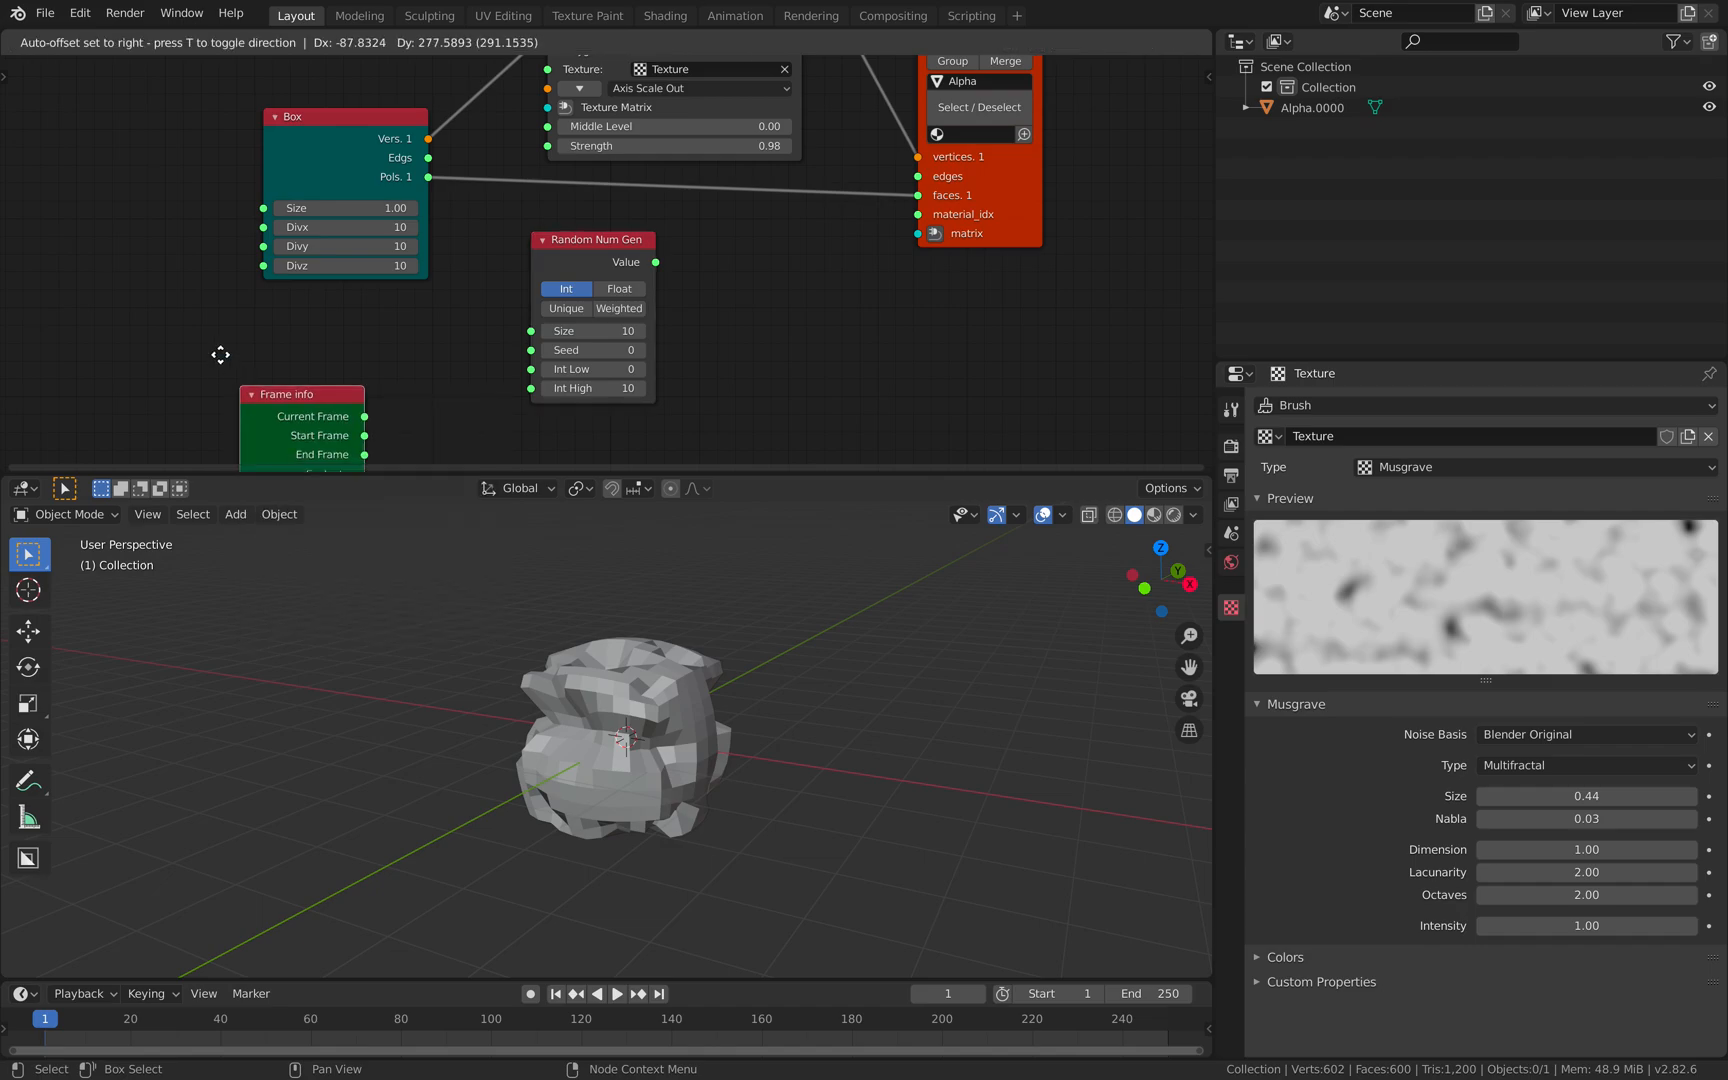
click(196, 306)
Link Current Frame to the Random Num Gen Seed, set the generator's Size to 1 and move that node closer to Frame info
drag(335, 362, 412, 256)
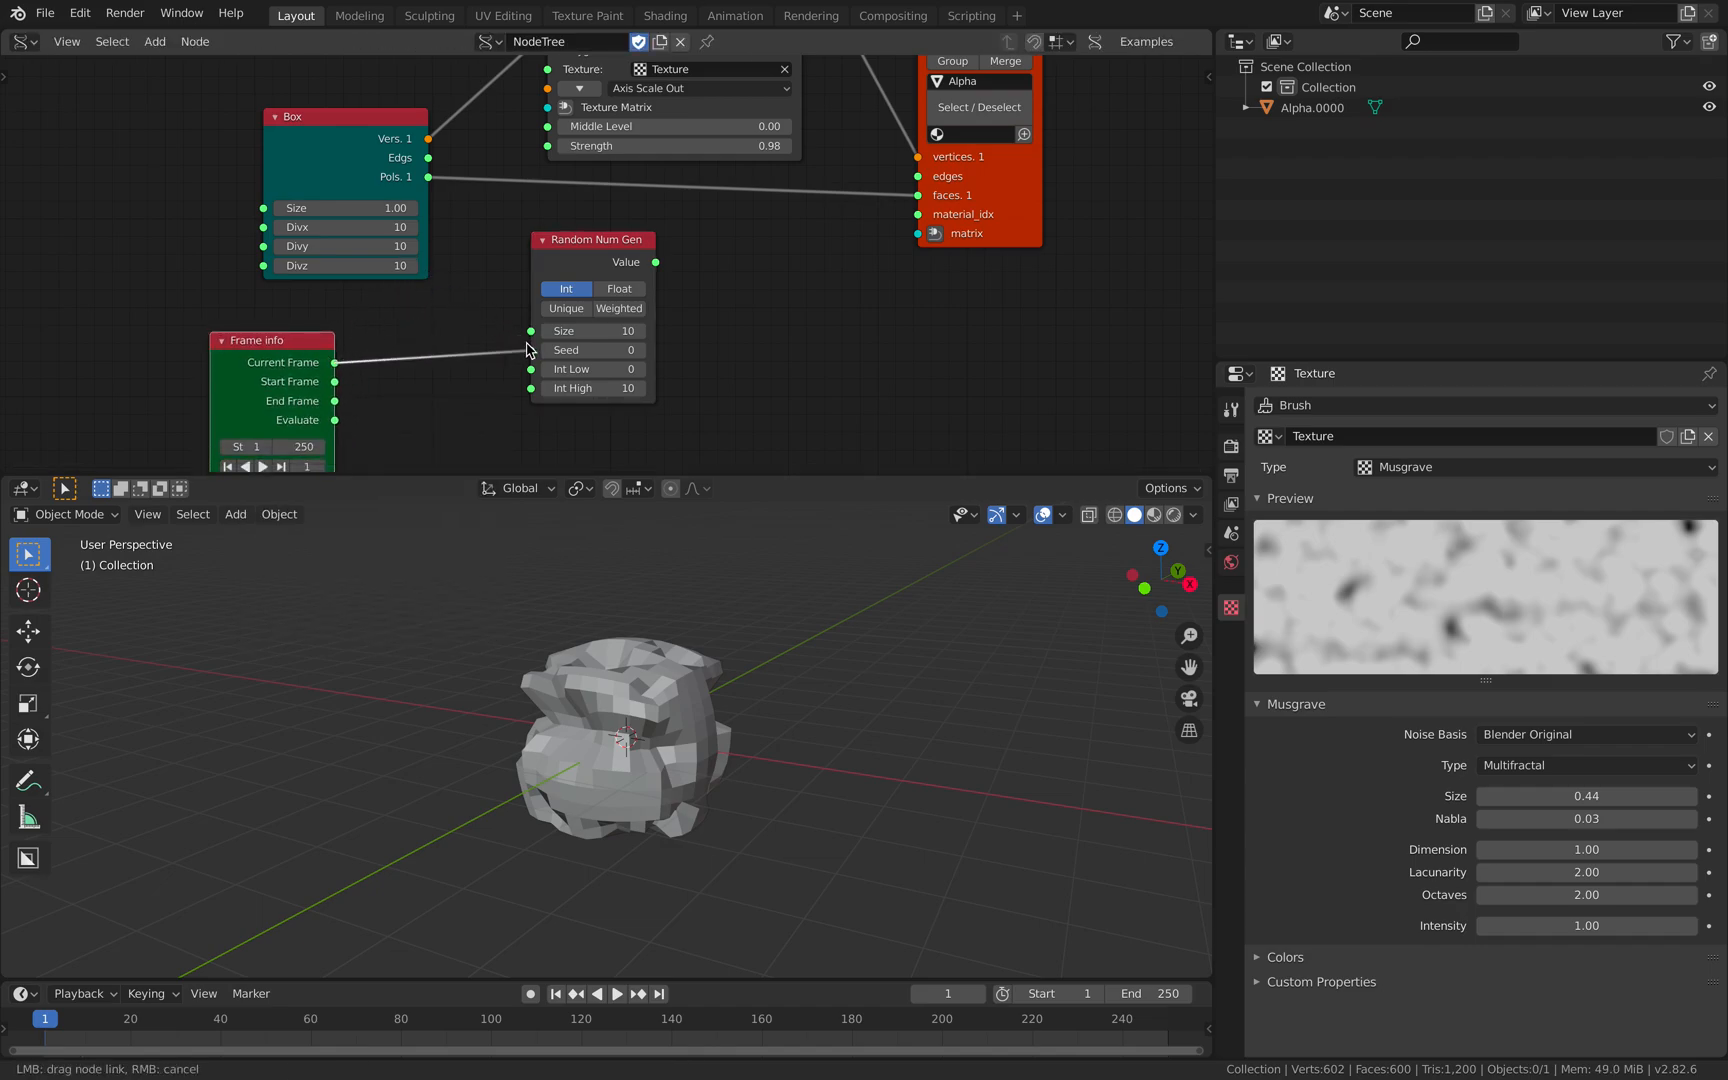
drag(527, 349, 531, 350)
key(Return)
drag(605, 250, 554, 282)
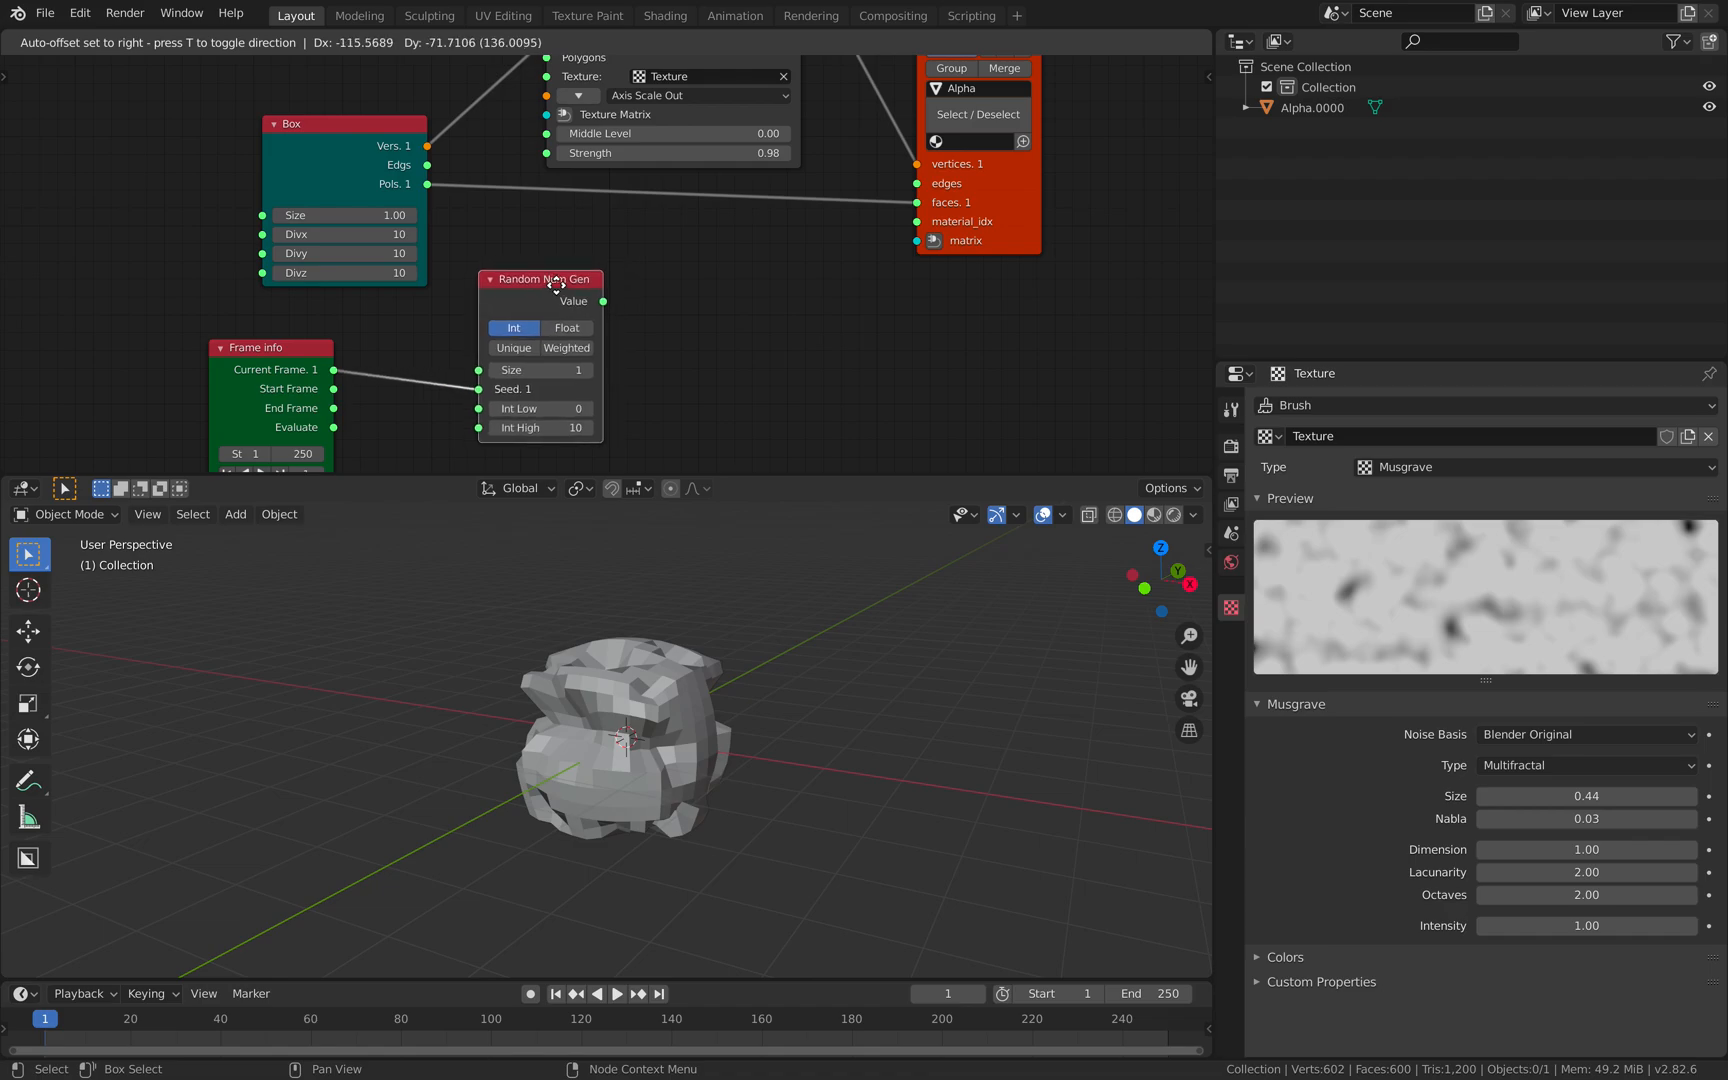
Link the Random Num Gen Value output to the Texture Displace Strength input and play the animation briefly
middle_drag(624, 276, 587, 326)
drag(567, 345, 525, 198)
middle_drag(530, 452, 532, 393)
key(Return)
middle_drag(652, 351, 563, 362)
key(space)
key(space)
Switch the Random Num Gen node to Float and set its Float Low to 0.90
mouse_move(518, 420)
mouse_down()
mouse_move(450, 420)
mouse_move(490, 420)
mouse_up()
click(512, 420)
click(516, 340)
click(520, 420)
text(9)
key(Return)
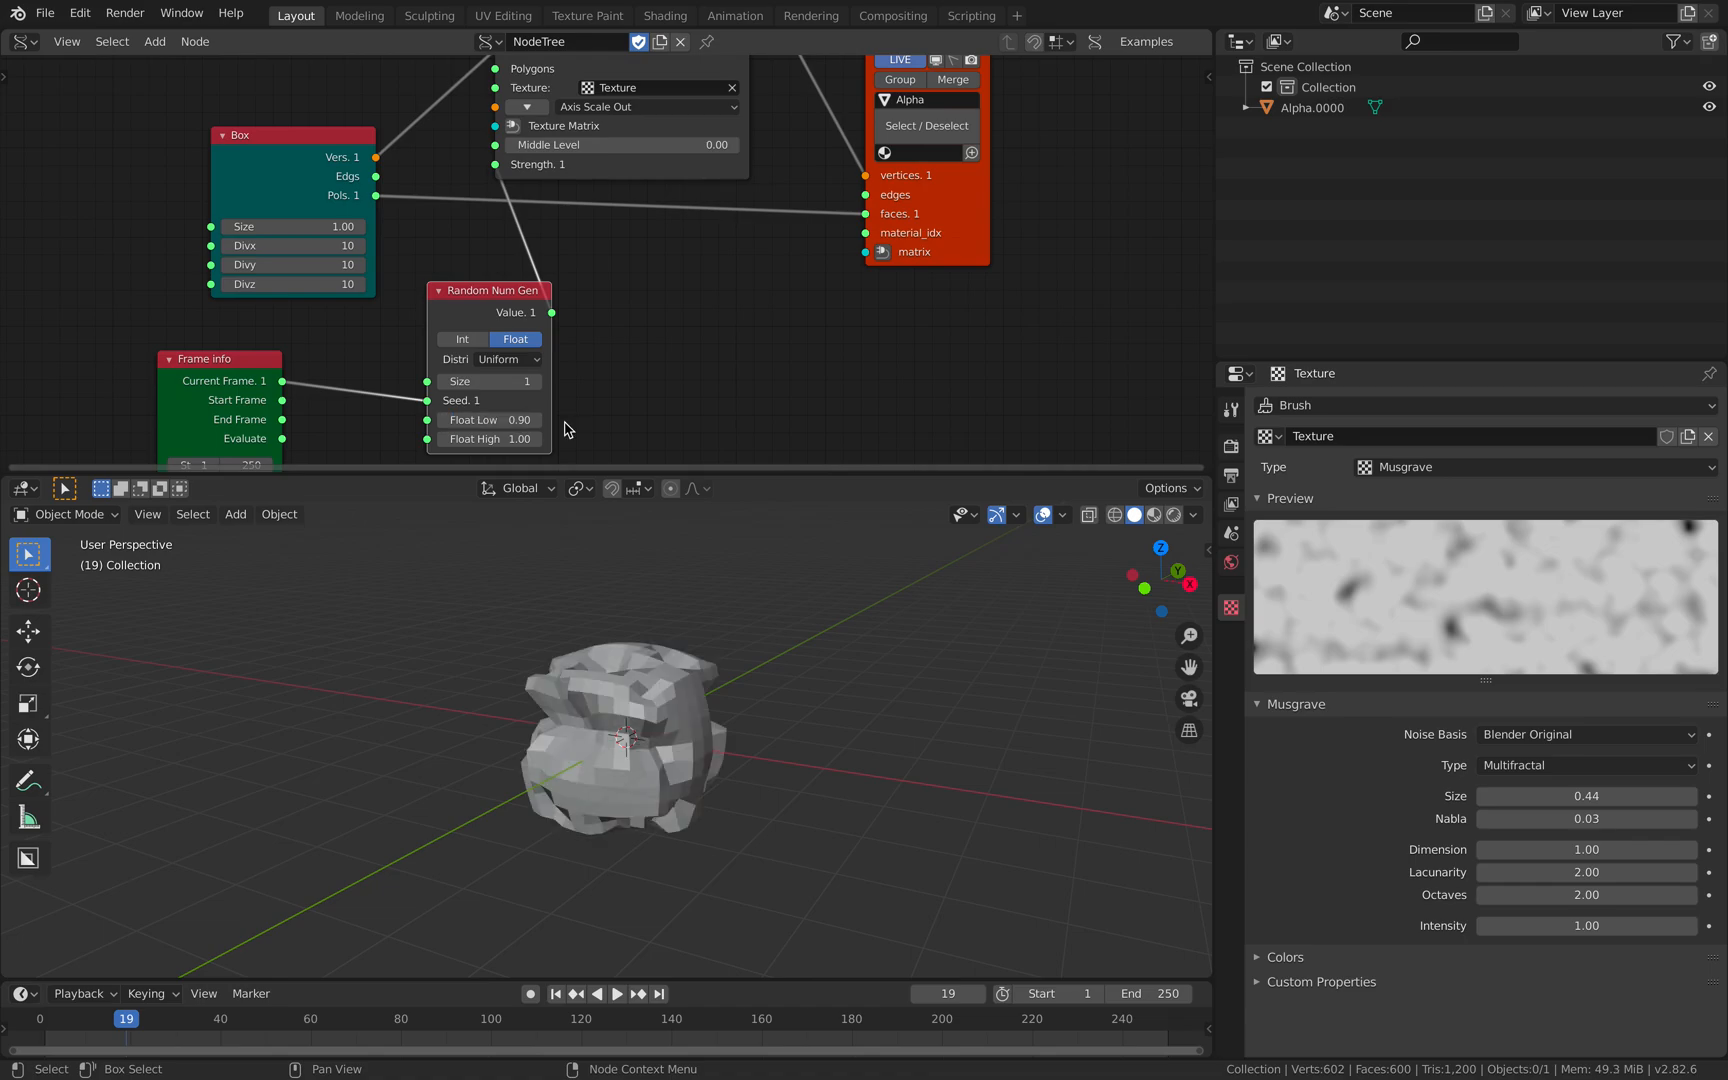
Save the file to the Desktop as texturedispSV_001.blend
key(super+s)
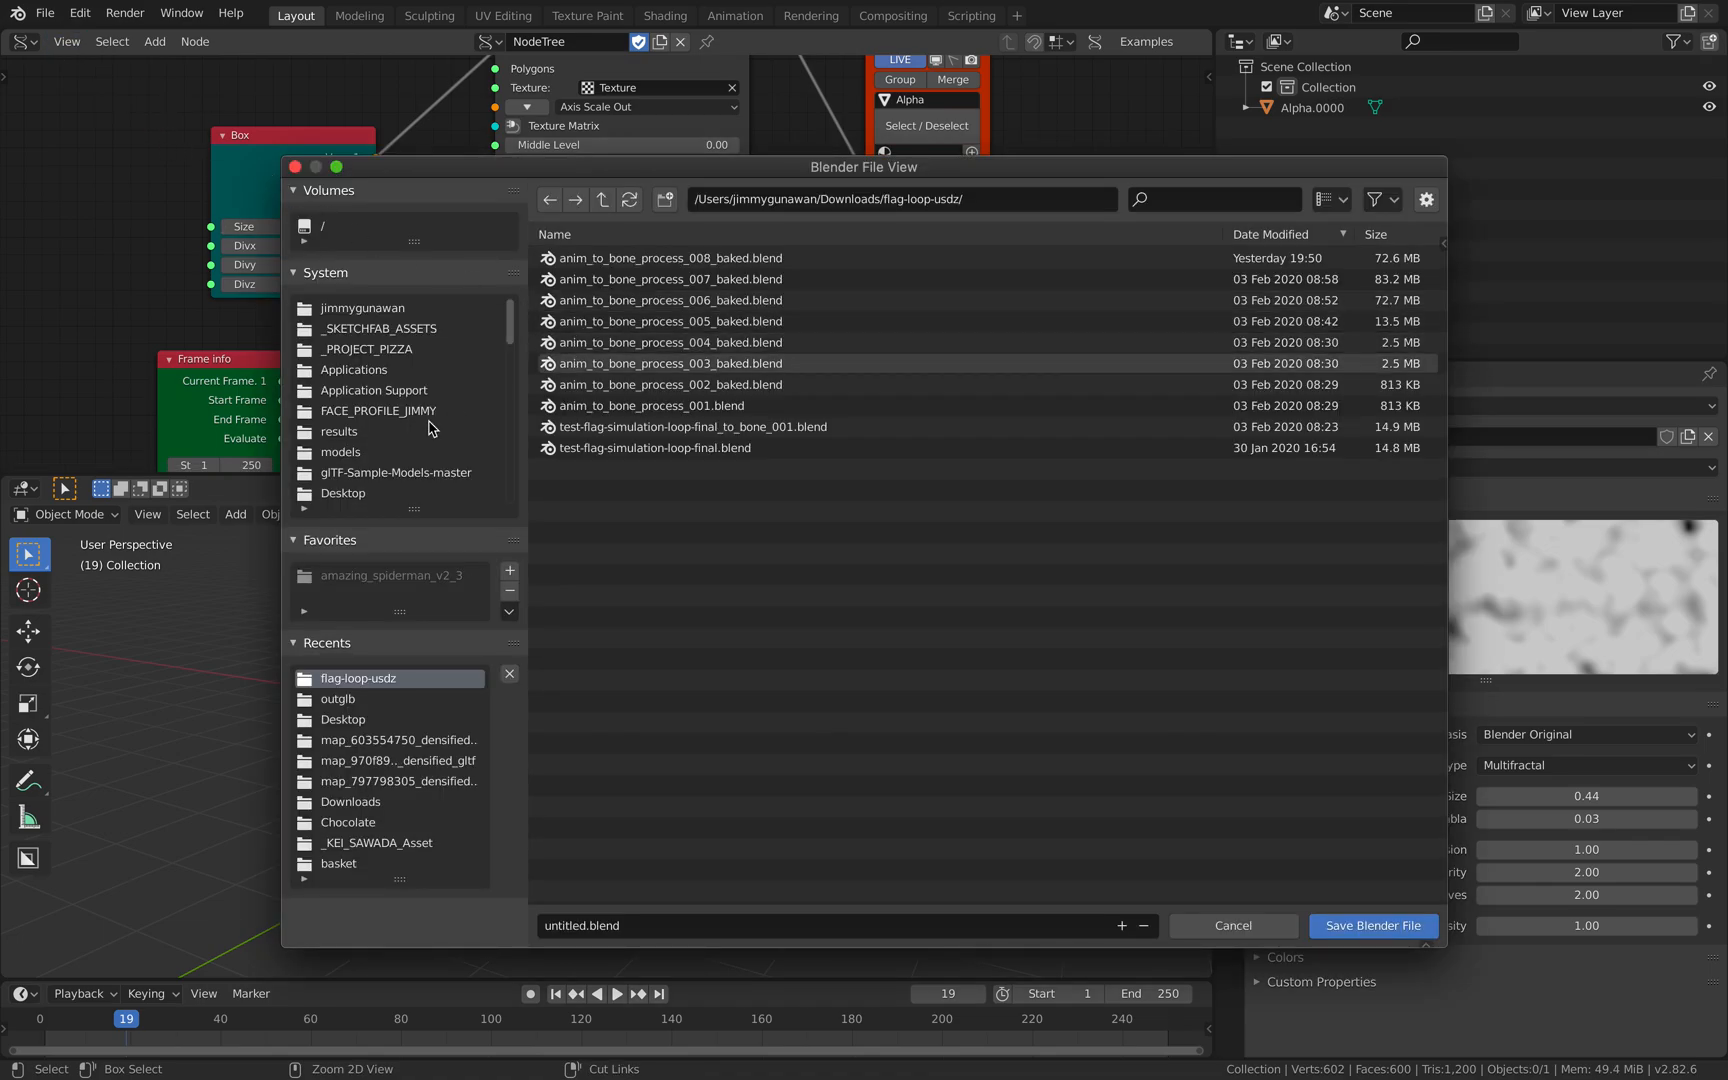
click(360, 492)
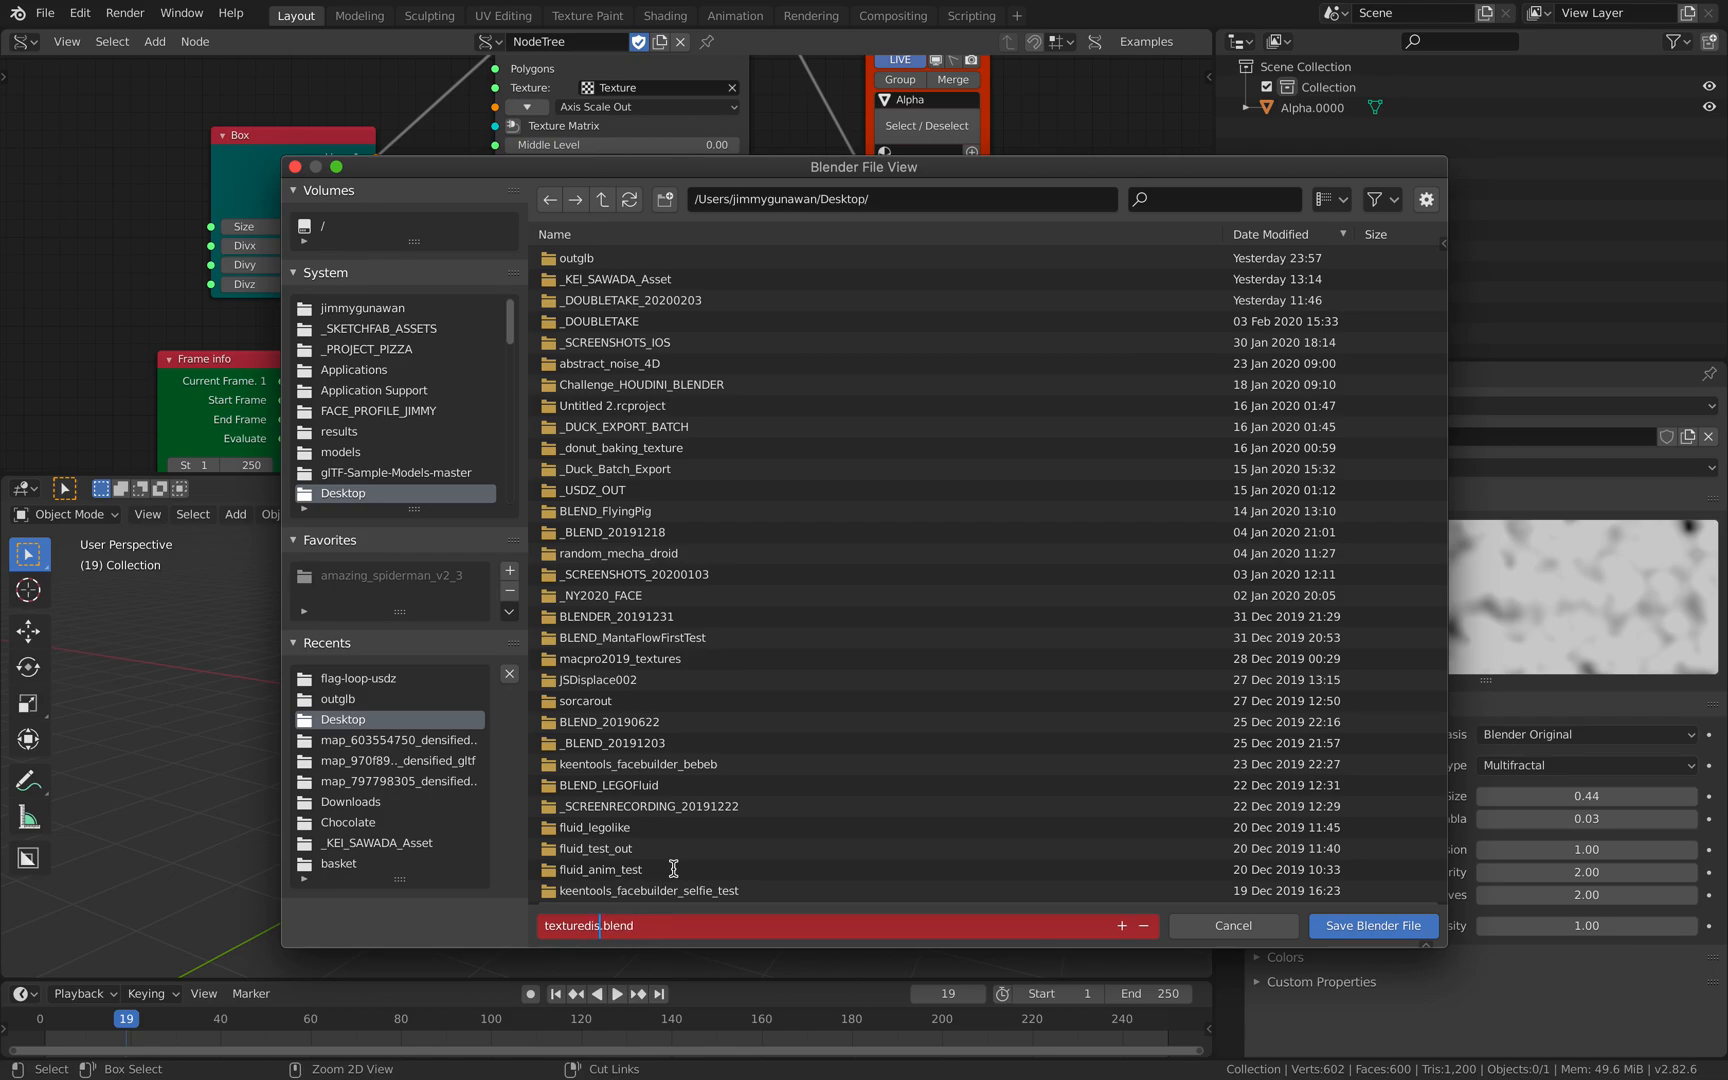
text(001)
key(Return)
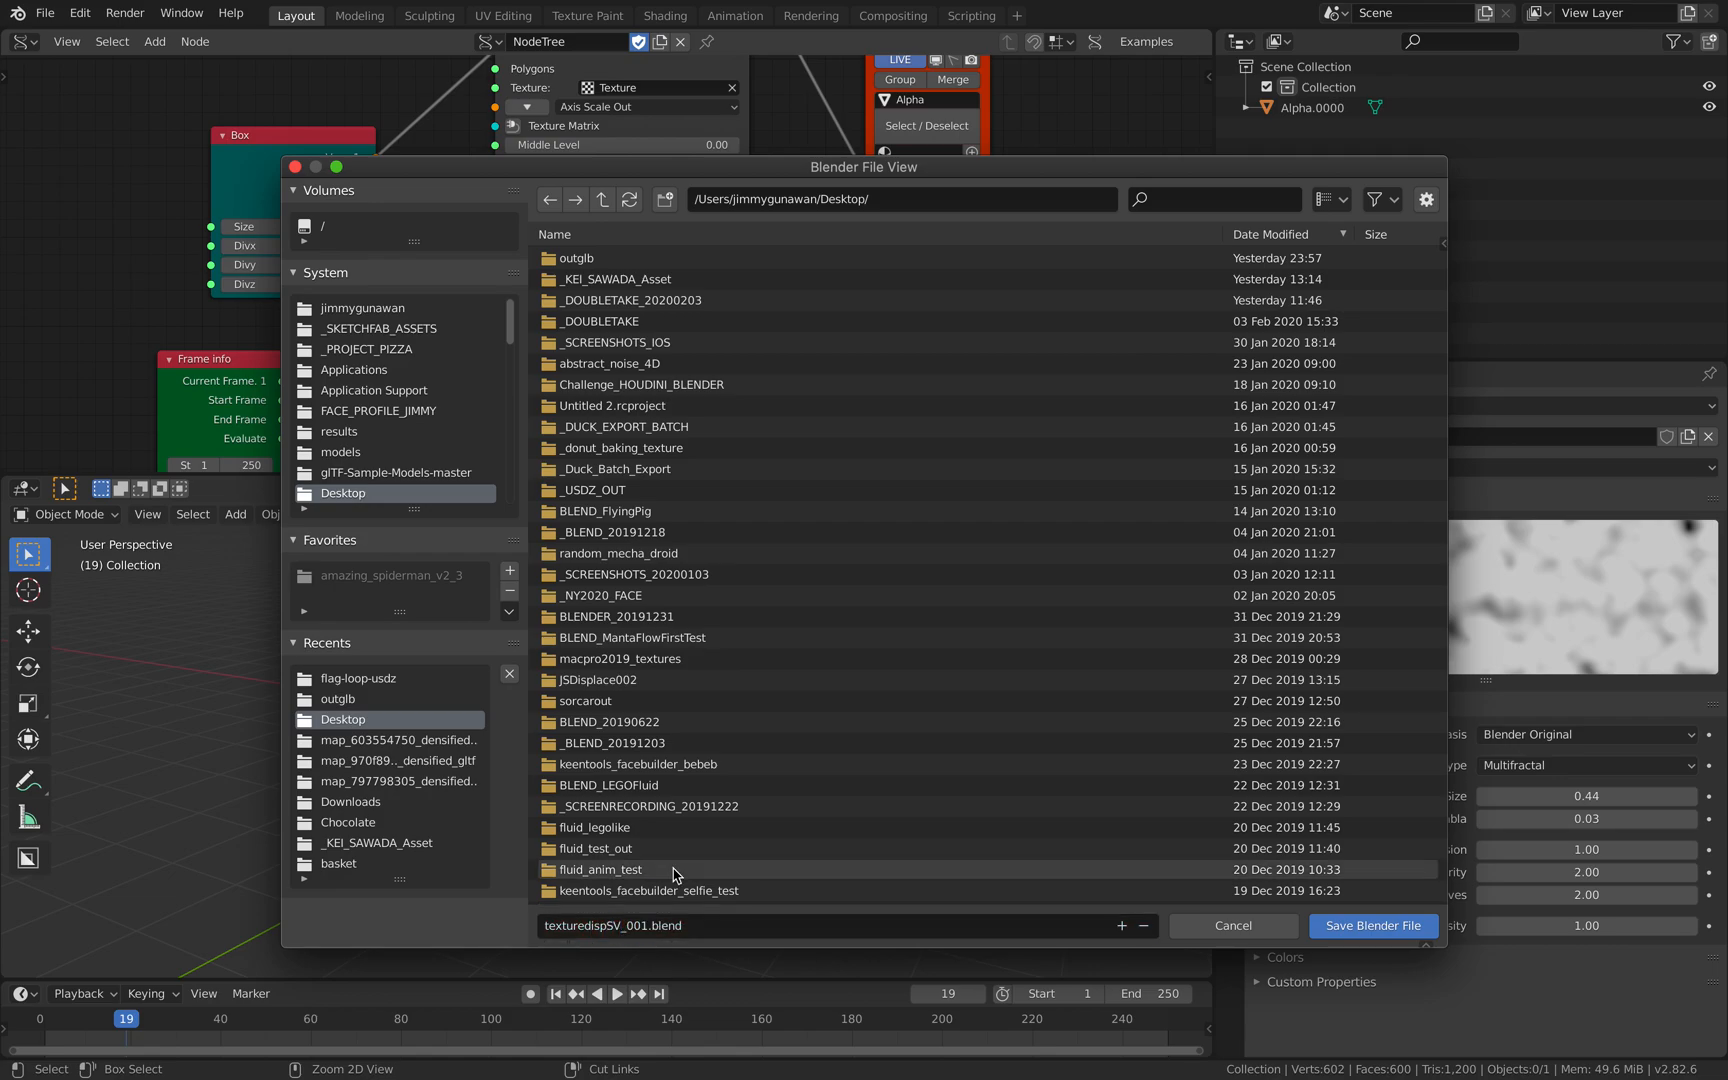
click(1322, 926)
Set the Musgrave size to 0.40 while playing the animation, and save the file
middle_drag(791, 918, 695, 690)
drag(249, 358, 258, 342)
click(636, 677)
key(space)
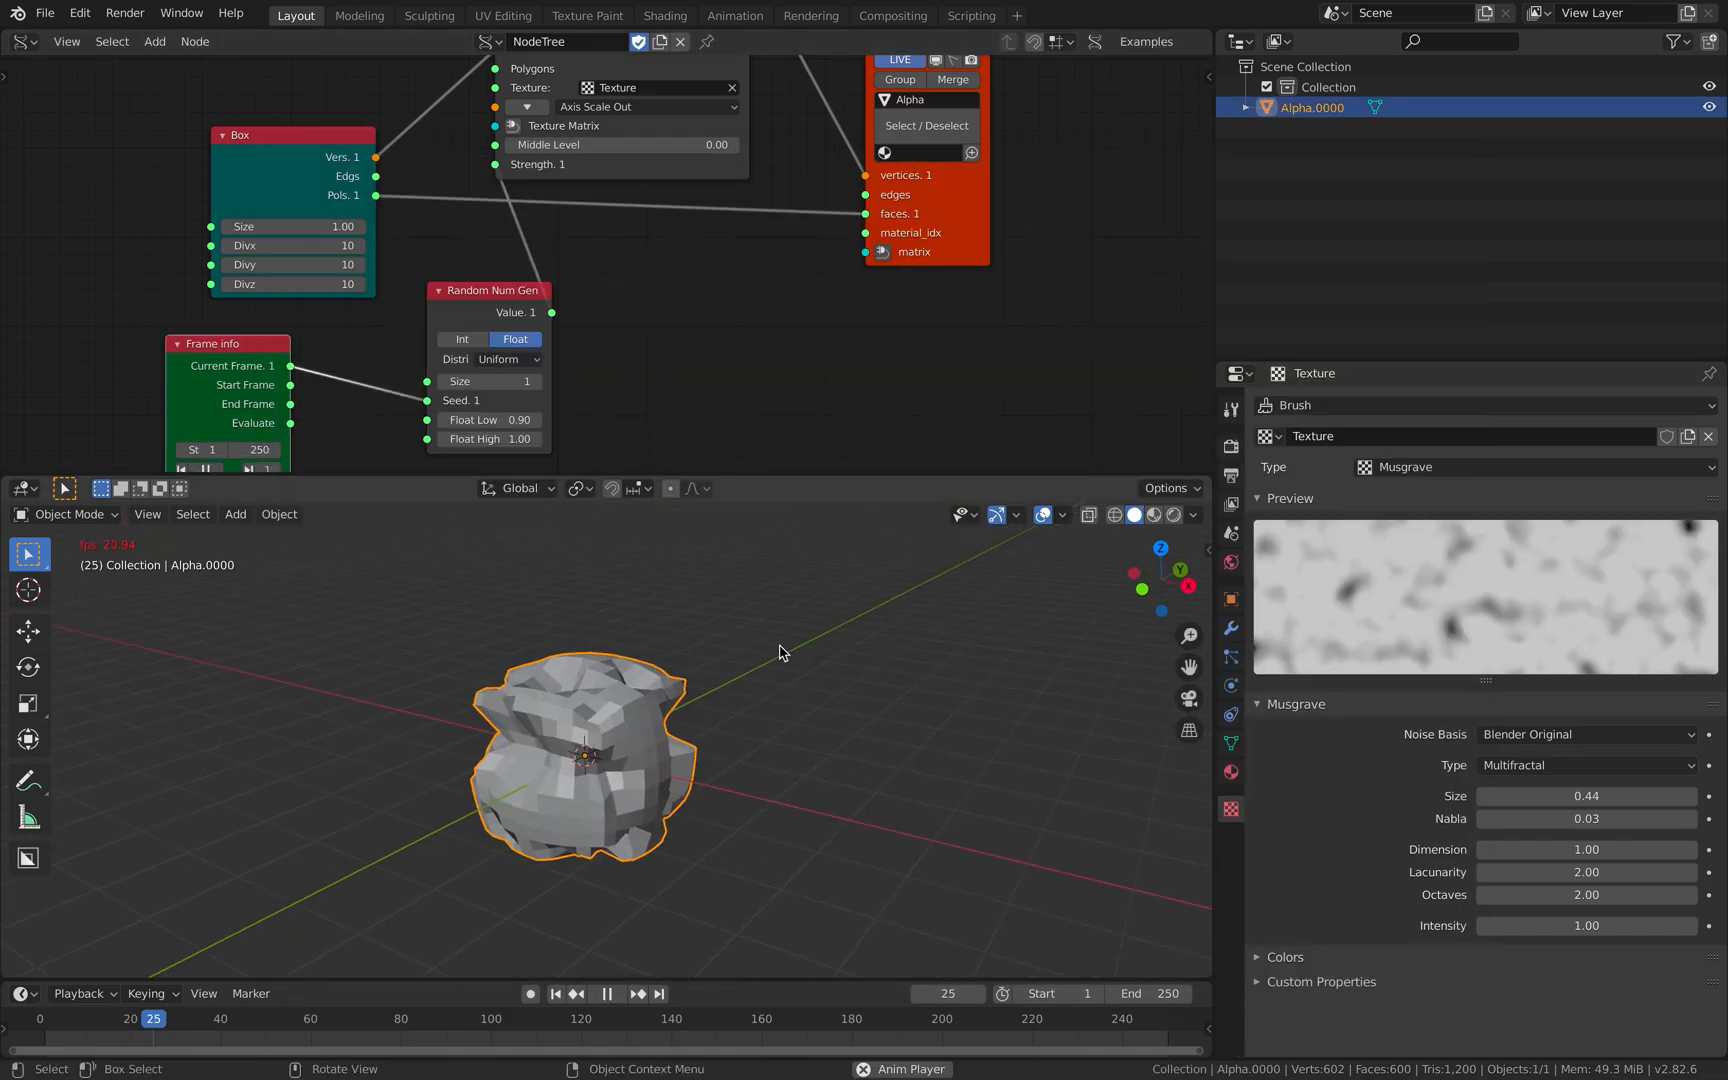
mouse_move(1535, 796)
mouse_down()
mouse_move(1625, 796)
mouse_move(1440, 796)
mouse_move(1525, 796)
mouse_up()
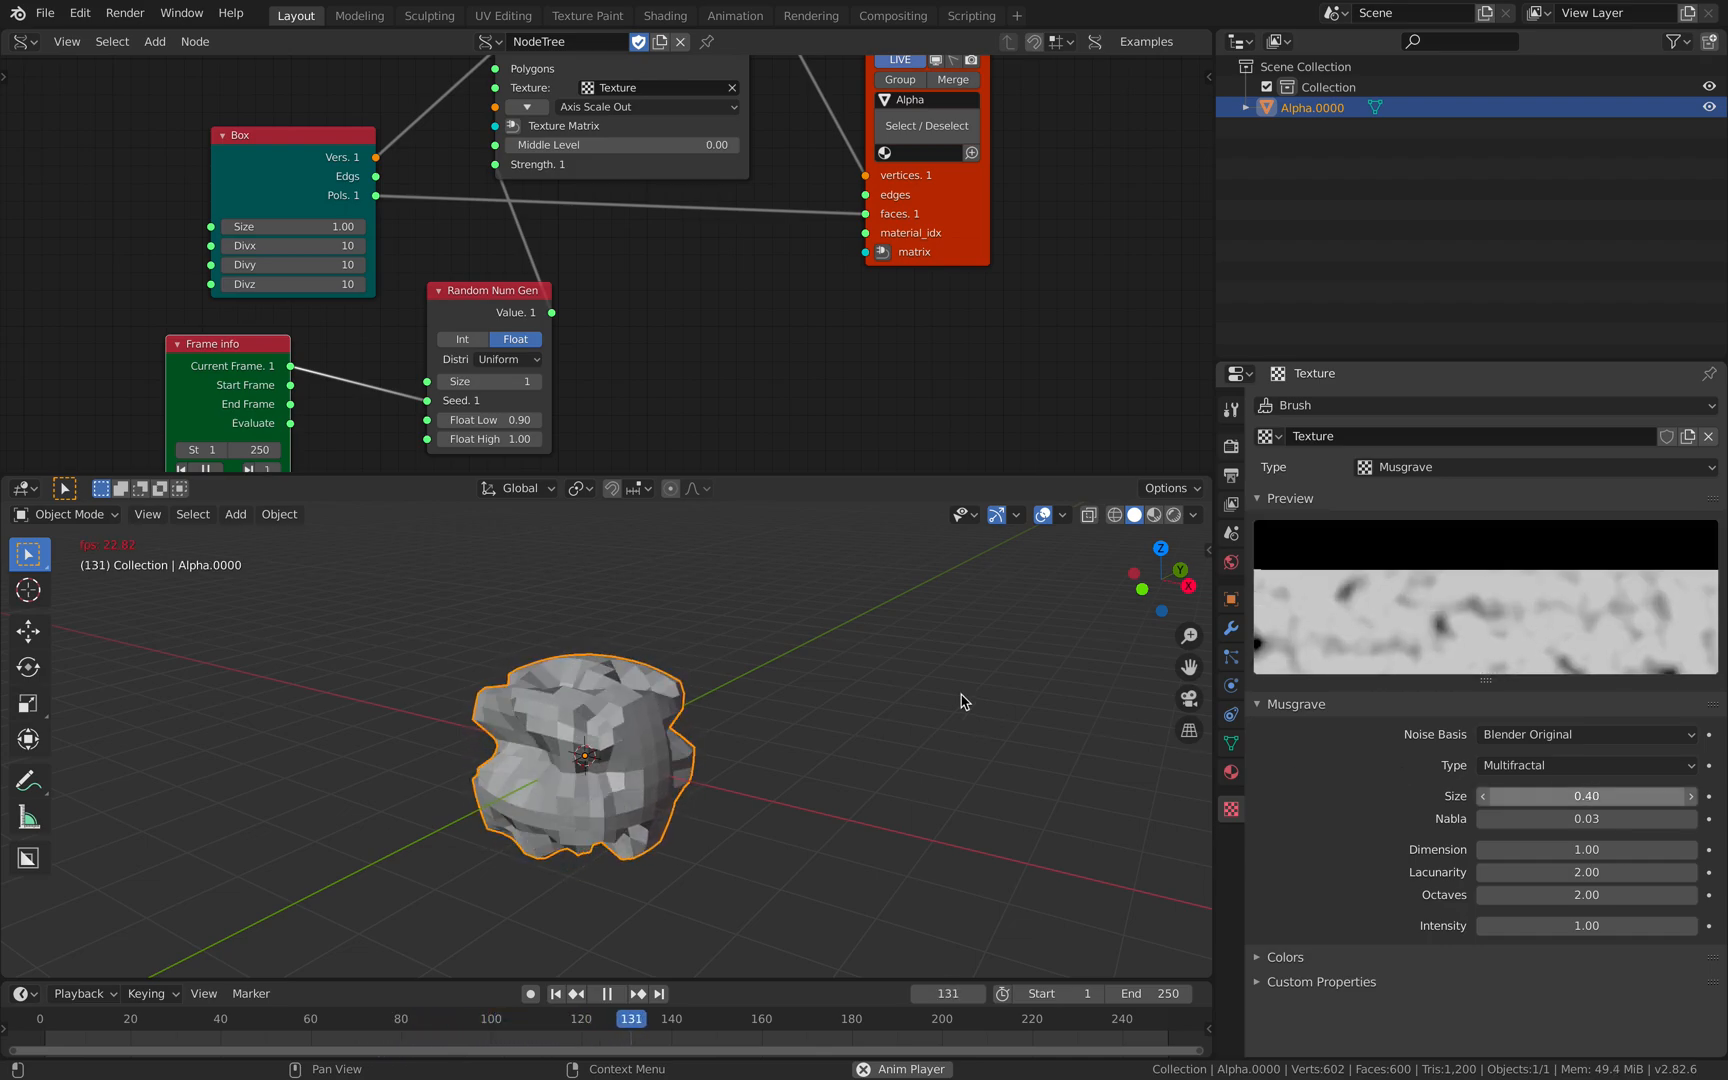
key(space)
key(ctrl+s)
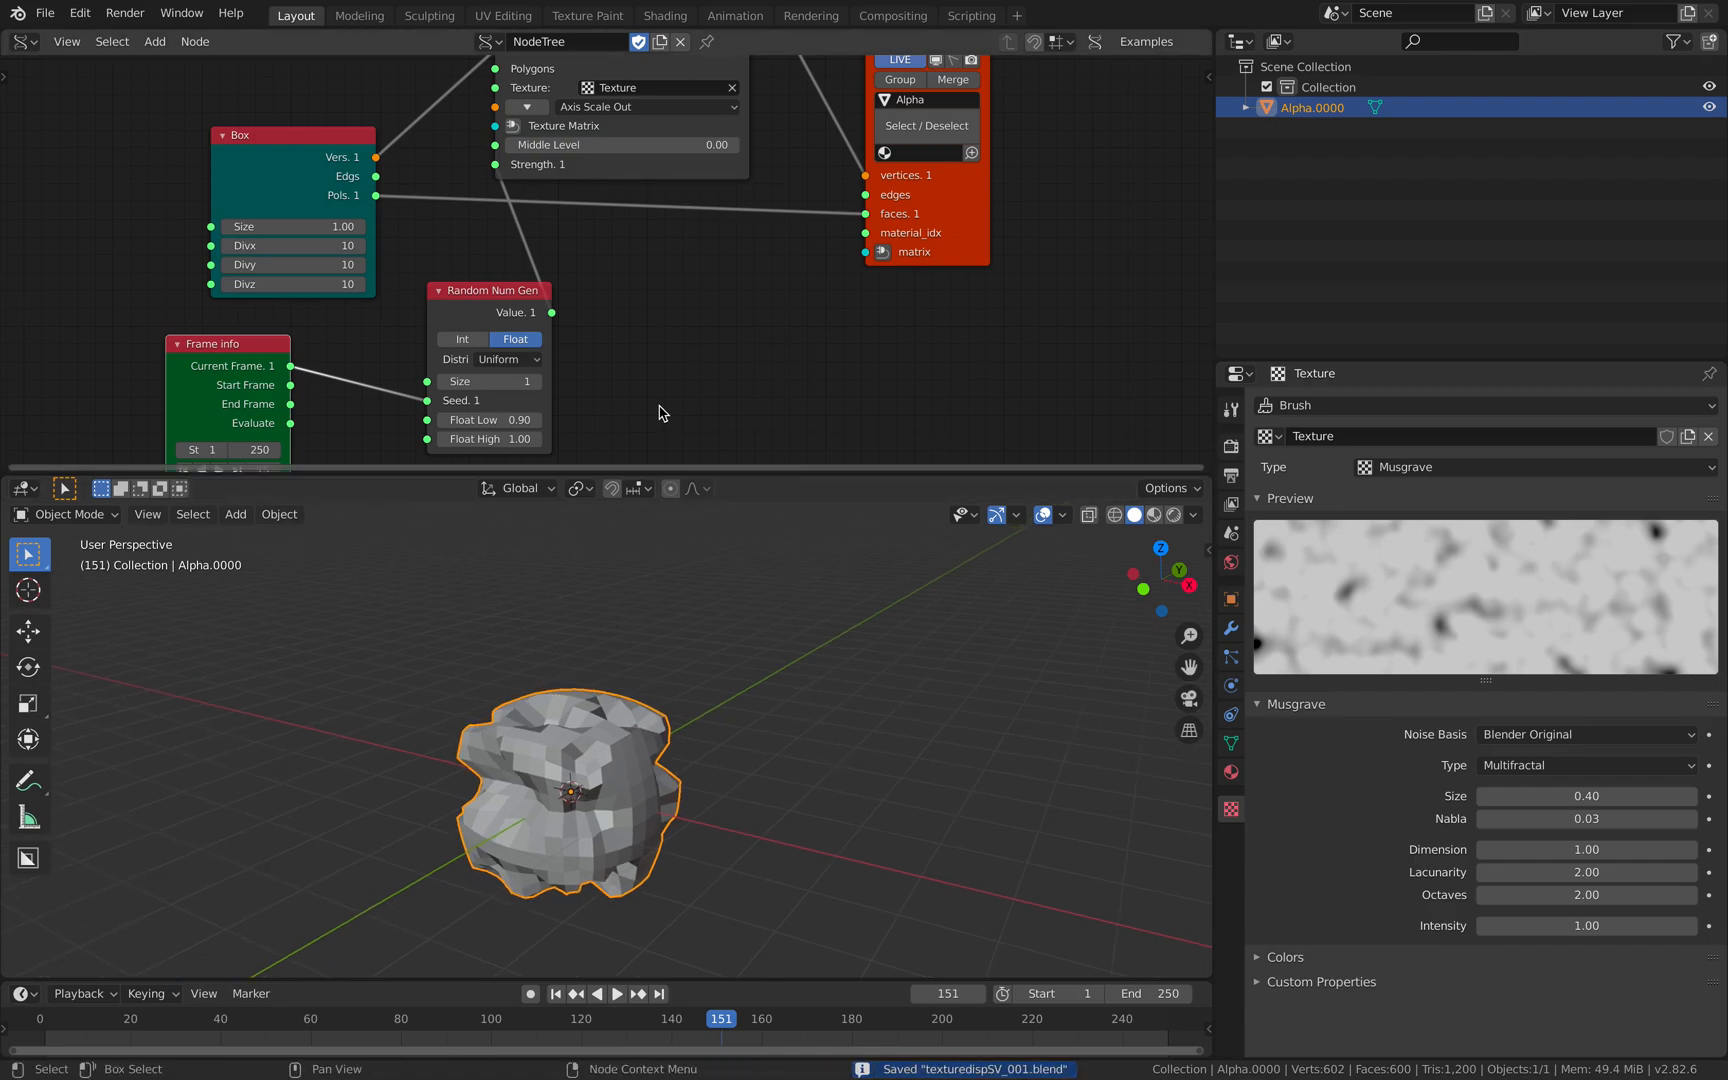
Reposition the Random Num Gen and Box nodes and set the generator's Float Low to 0.92
middle_drag(711, 290, 738, 336)
middle_drag(605, 393, 597, 361)
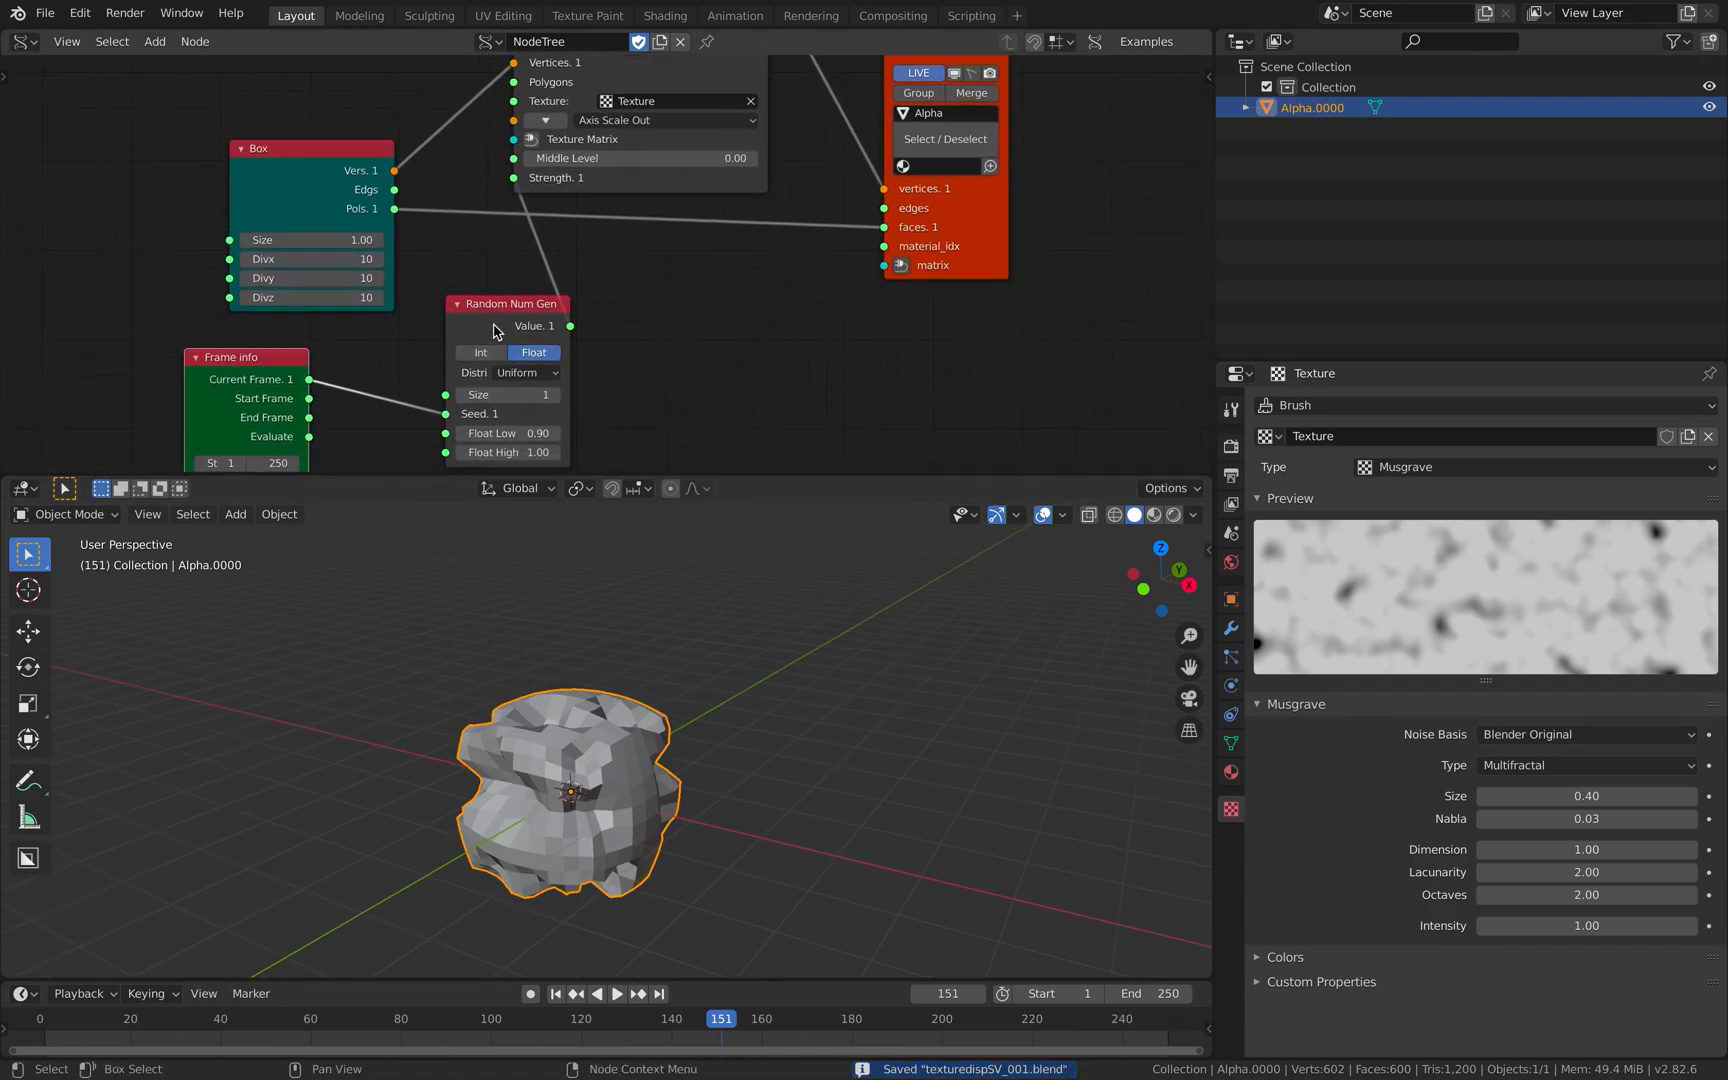
drag(497, 330, 408, 317)
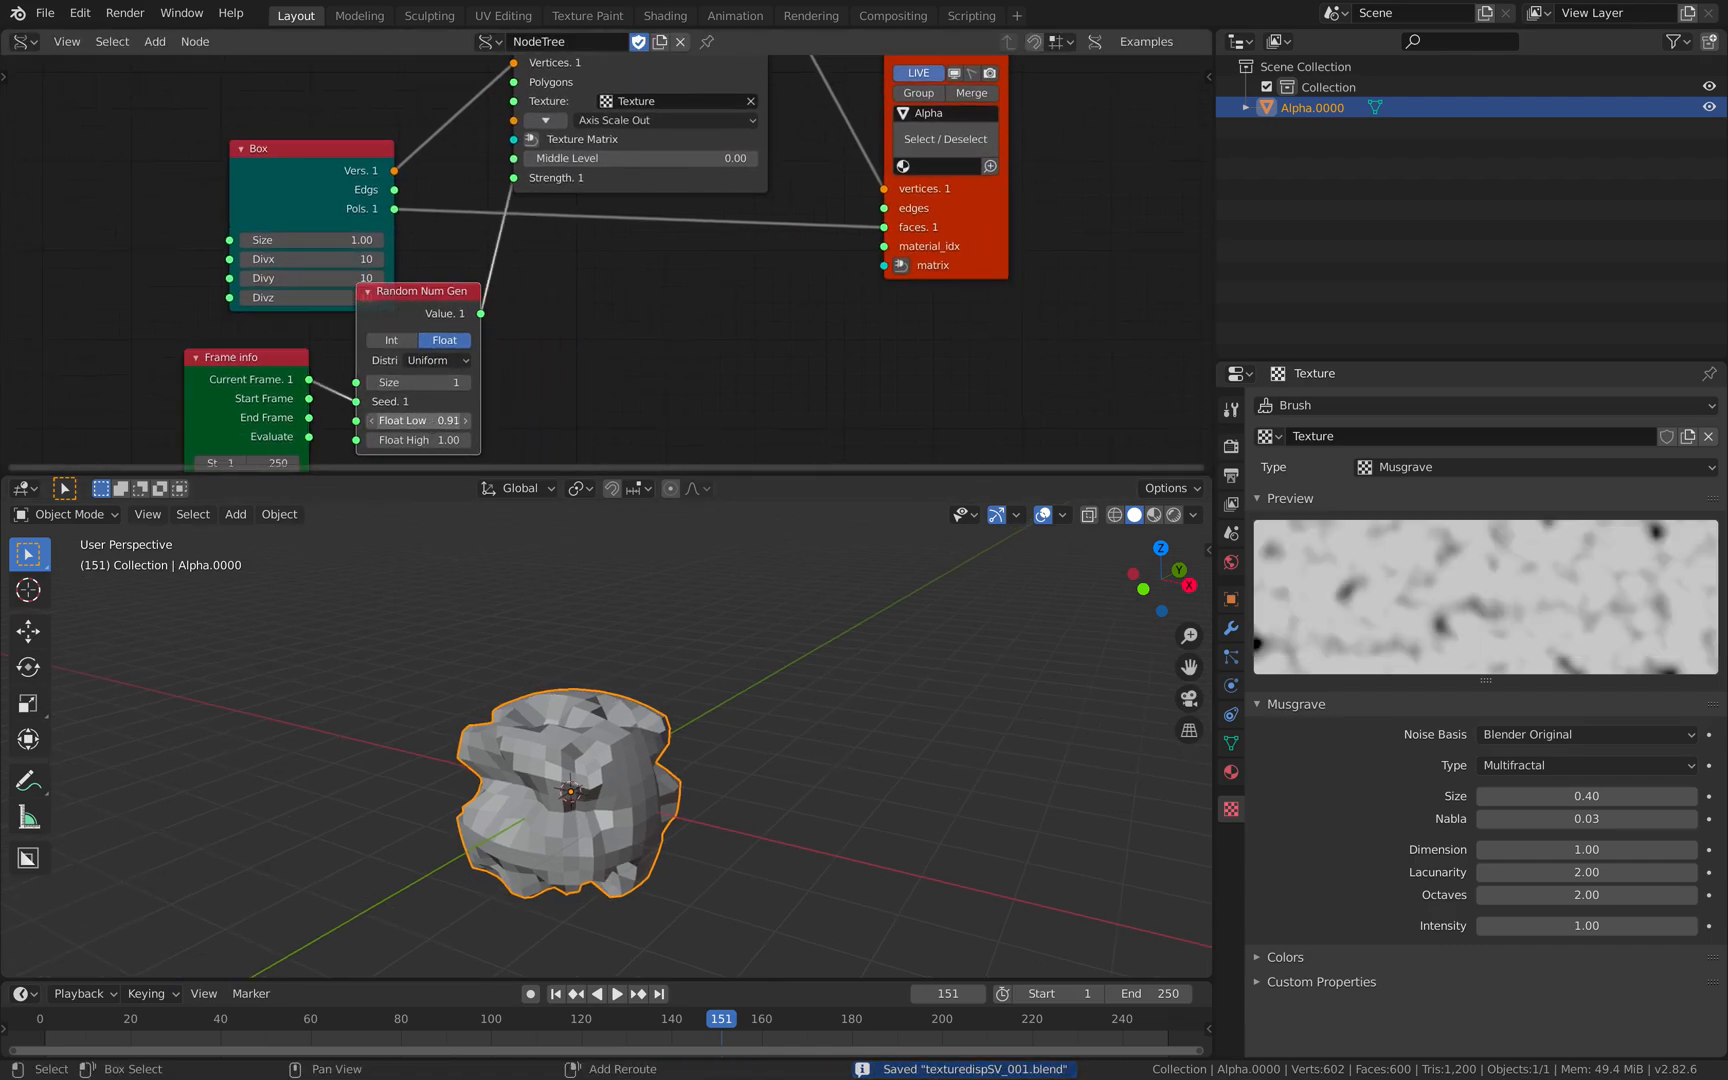
drag(312, 178, 255, 135)
Set the Box node's Divx, Divy and Divz to 30, save the file and preview the animation
click(267, 217)
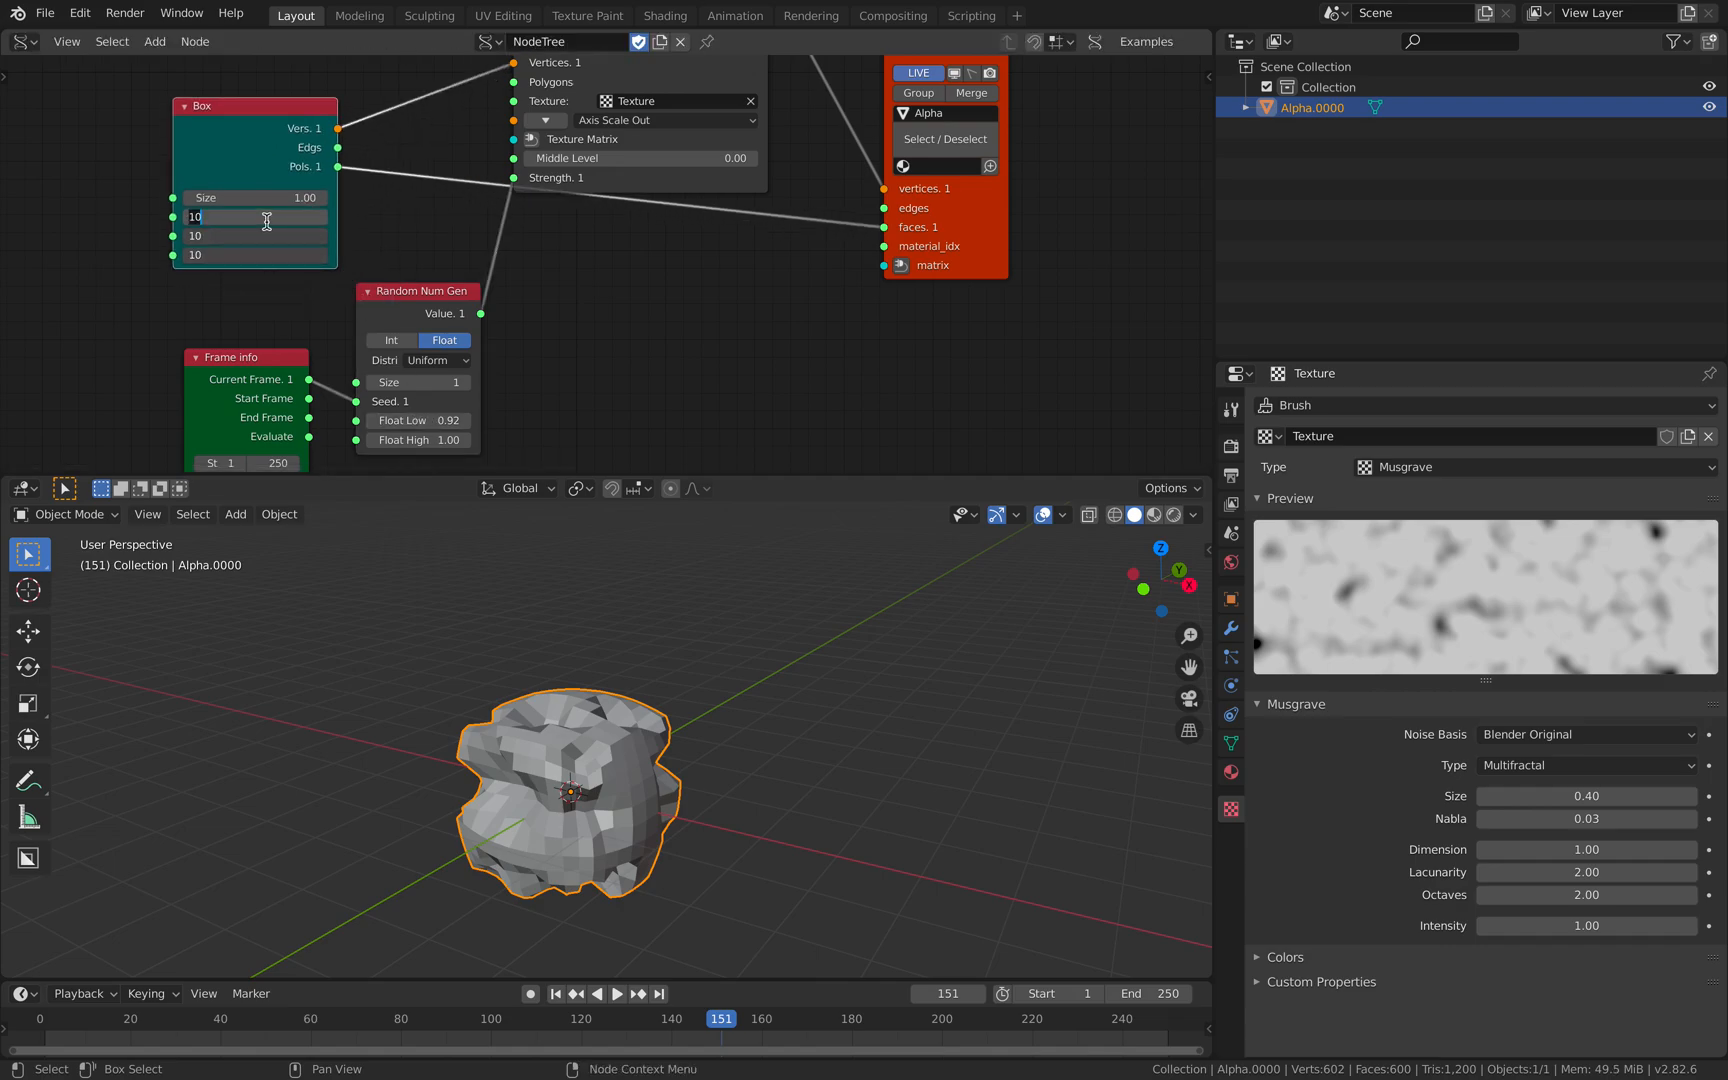
text(30)
key(Return)
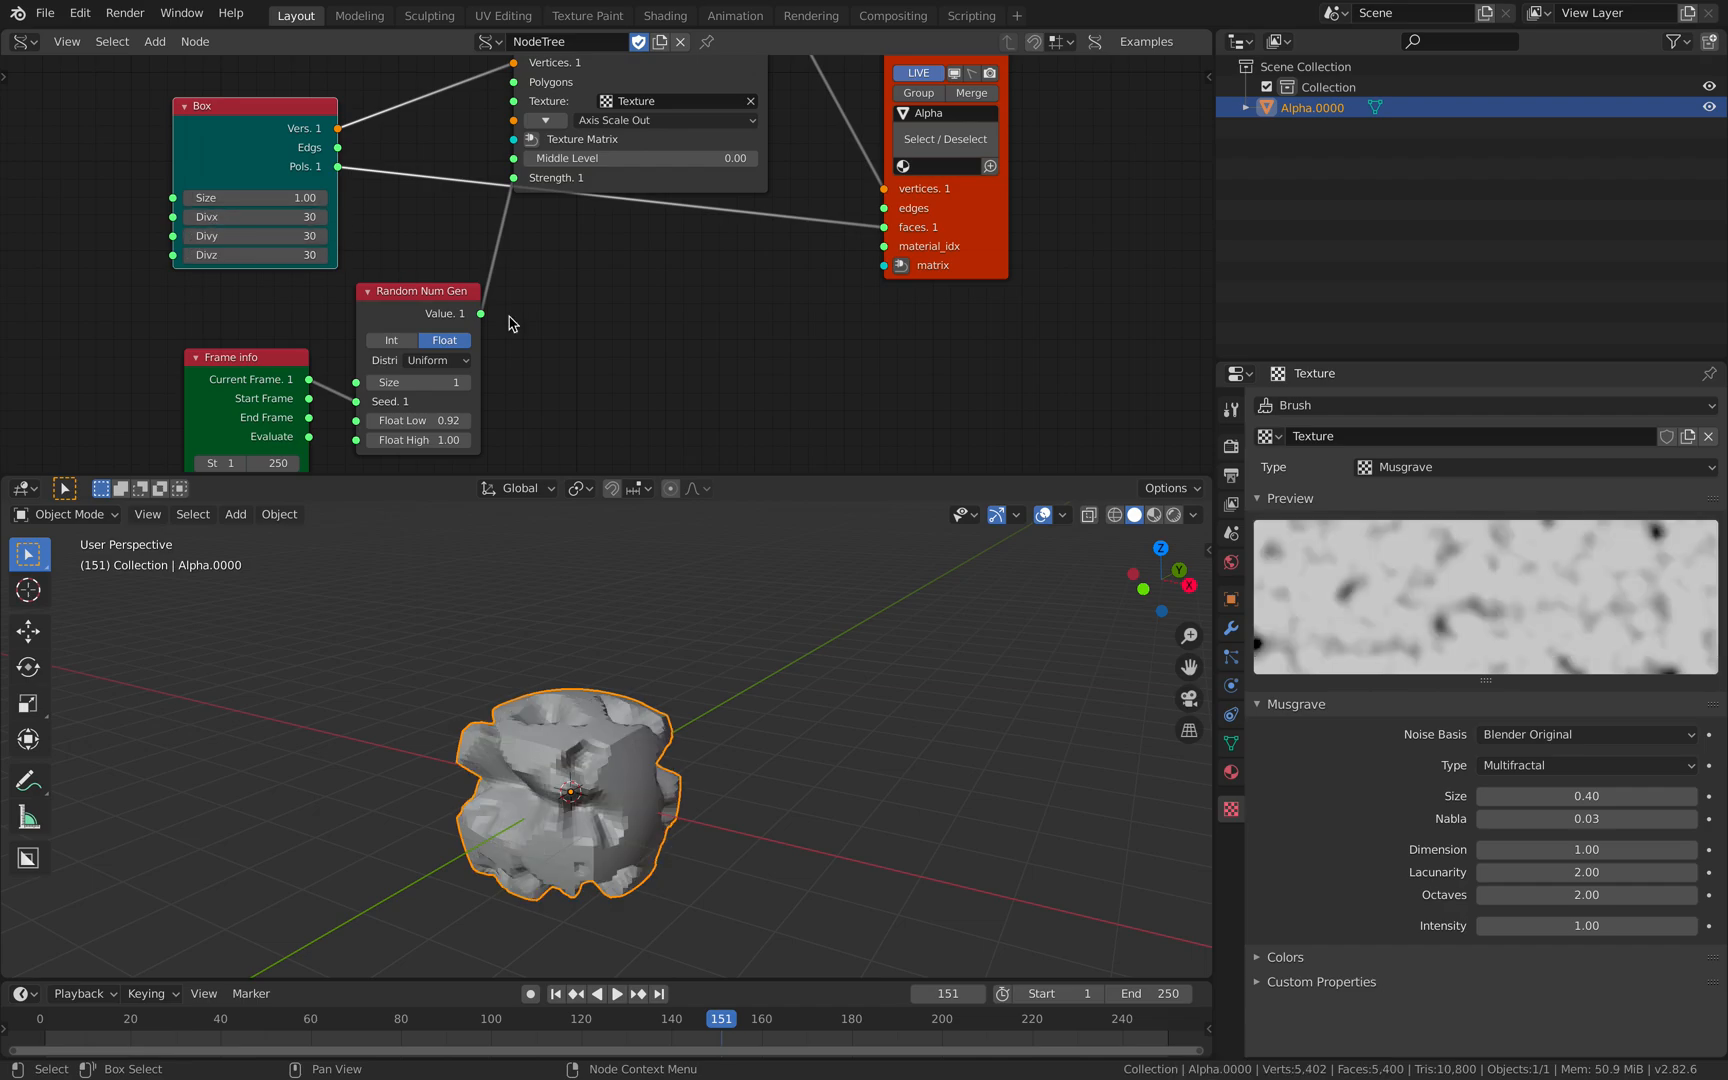
key(ctrl+s)
key(space)
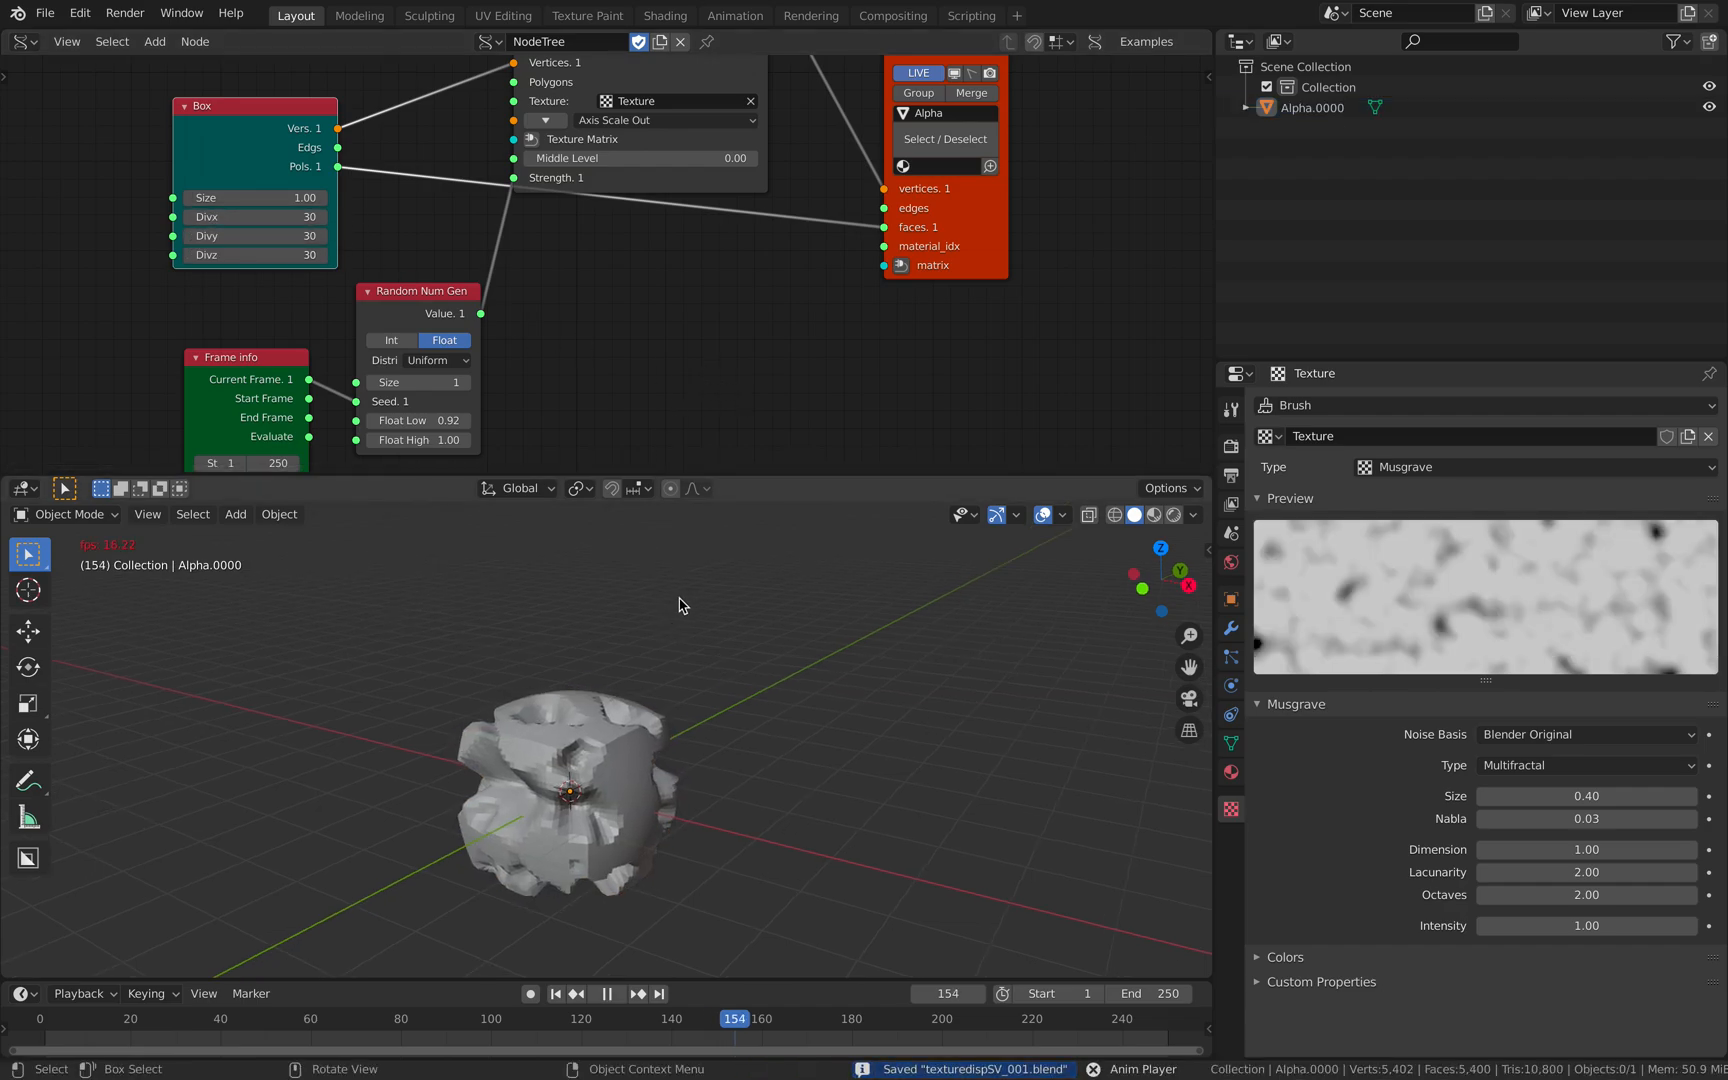
key(space)
Set the Box node's Divx, Divy and Divz to 20 and preview the animation
drag(320, 258, 282, 216)
text(20)
key(Return)
key(space)
middle_drag(625, 316, 617, 355)
key(space)
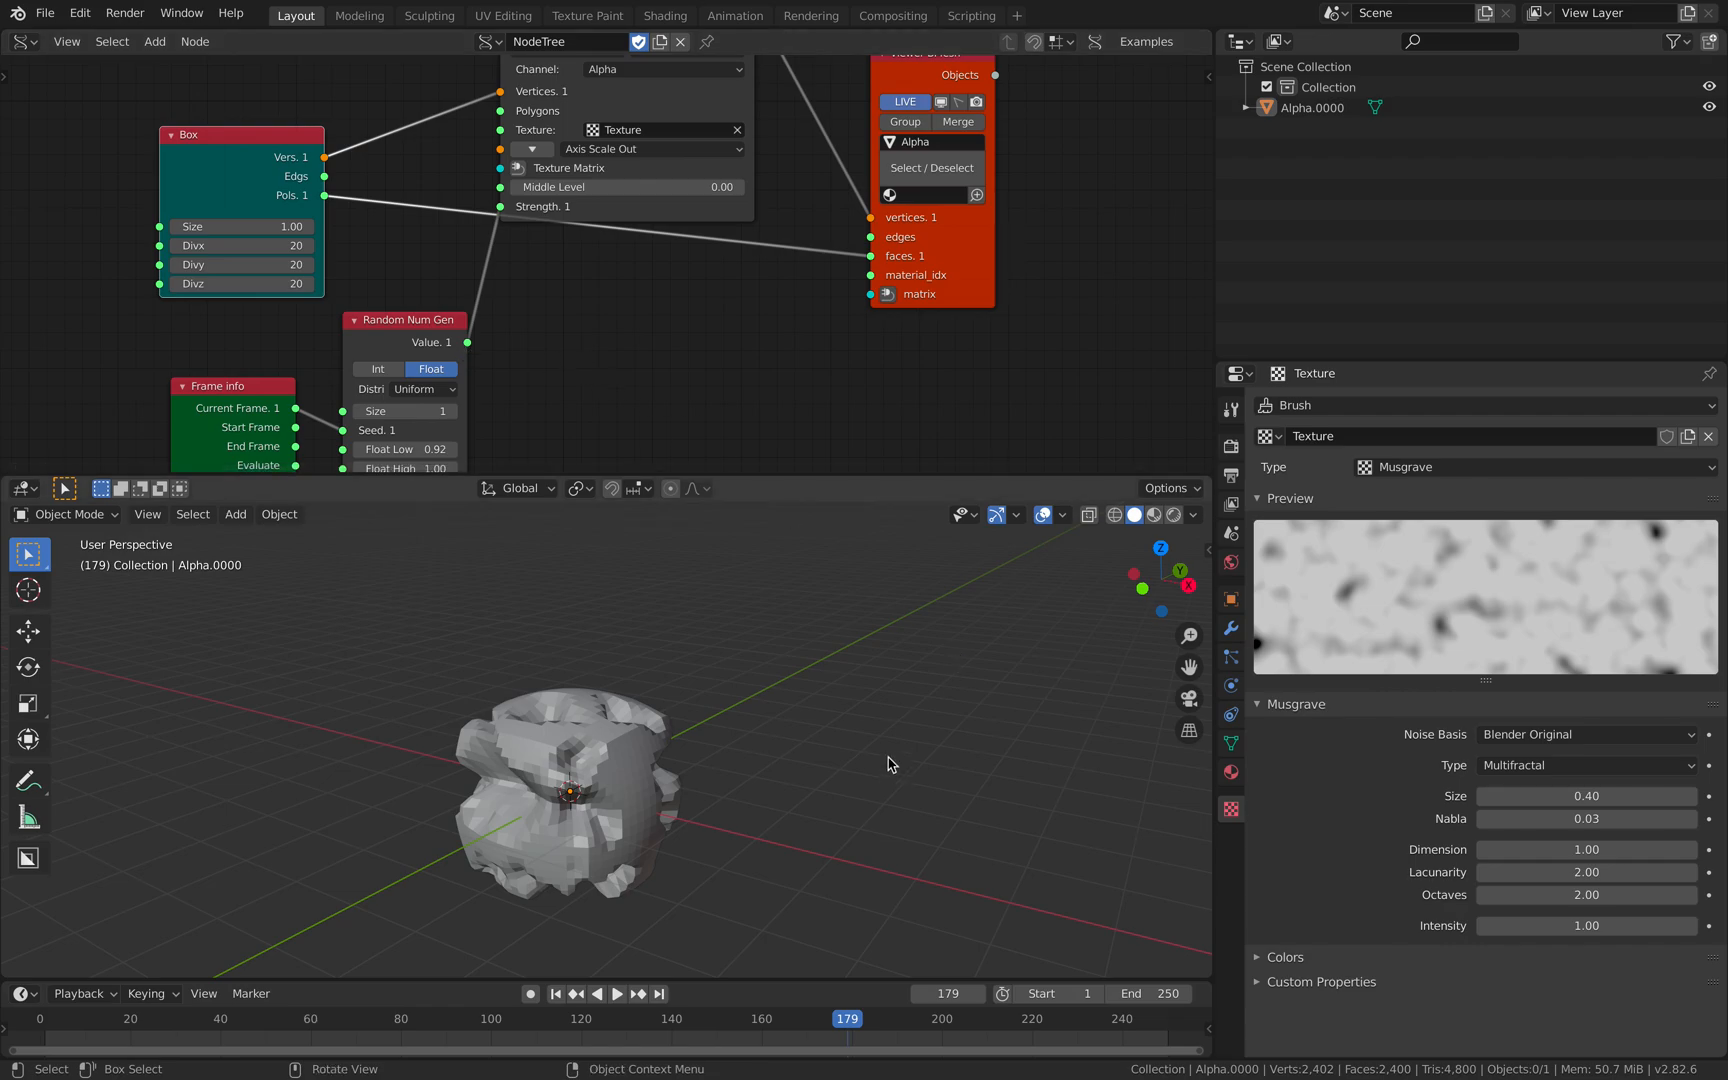
Replay the animation to check the displacement at Musgrave size 0.40, and save the file
key(space)
mouse_move(1570, 798)
mouse_down()
mouse_move(1624, 798)
mouse_move(1576, 798)
mouse_up()
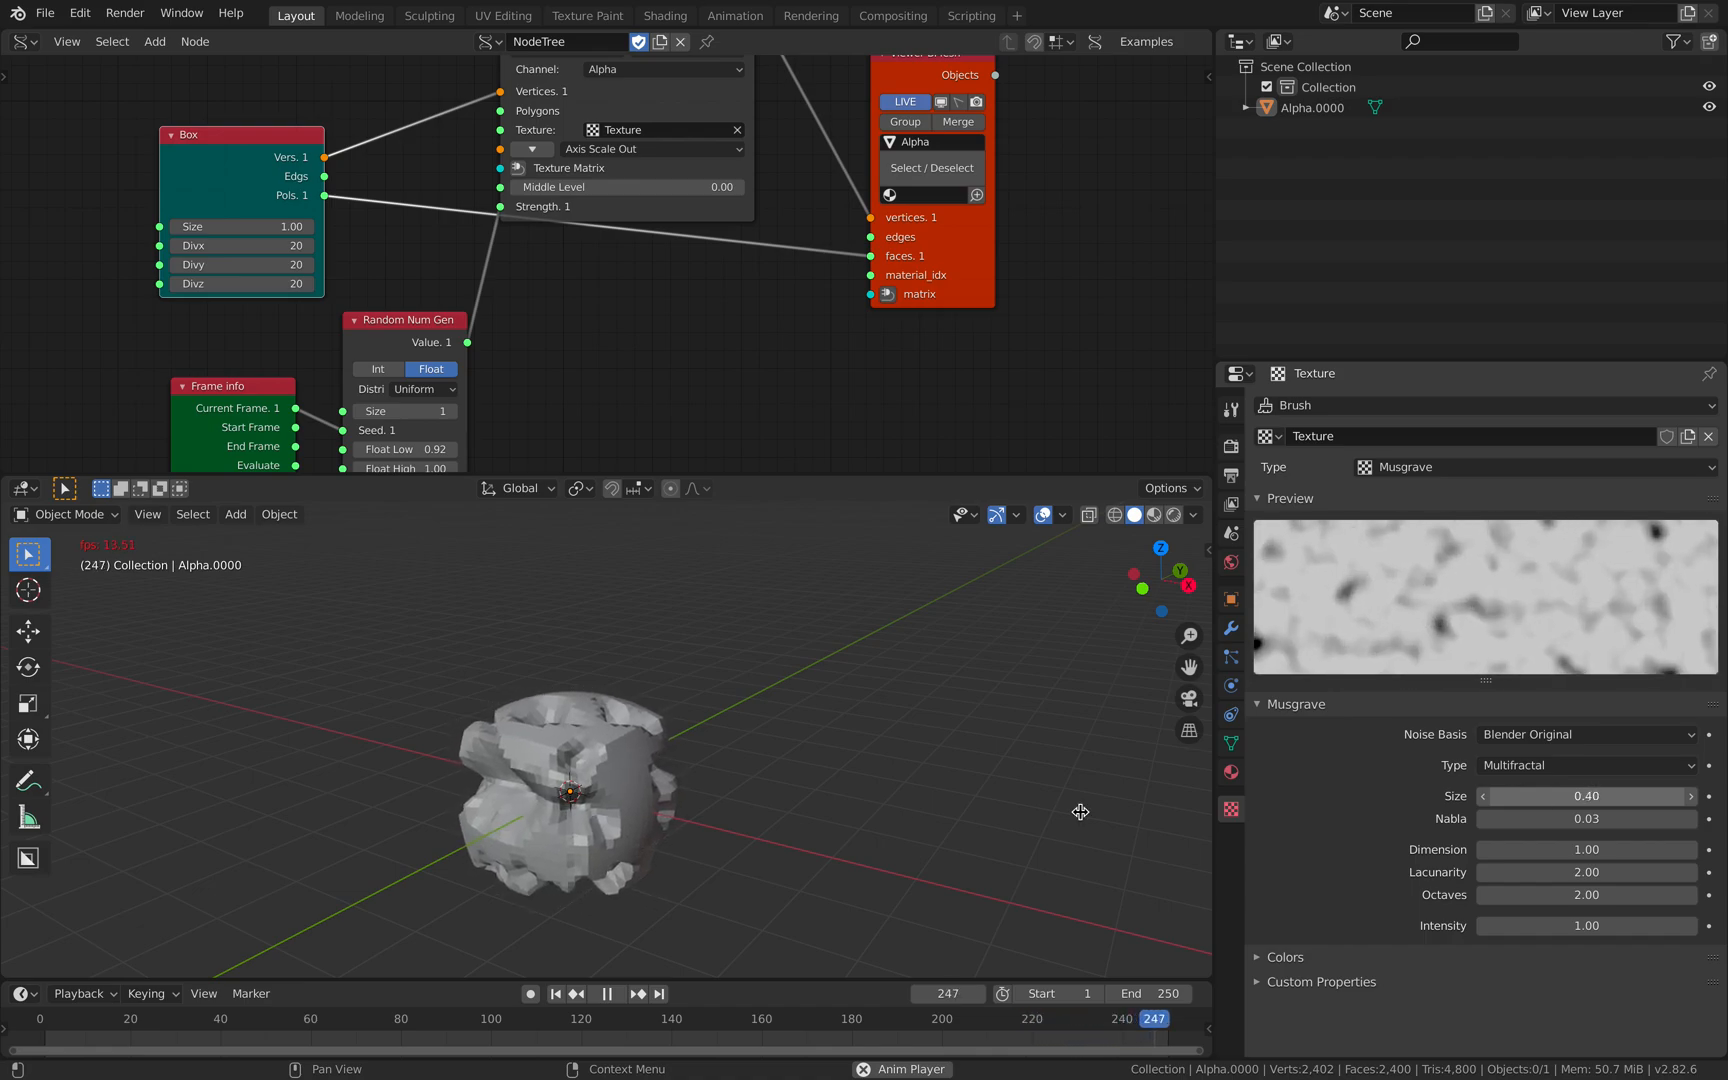
key(space)
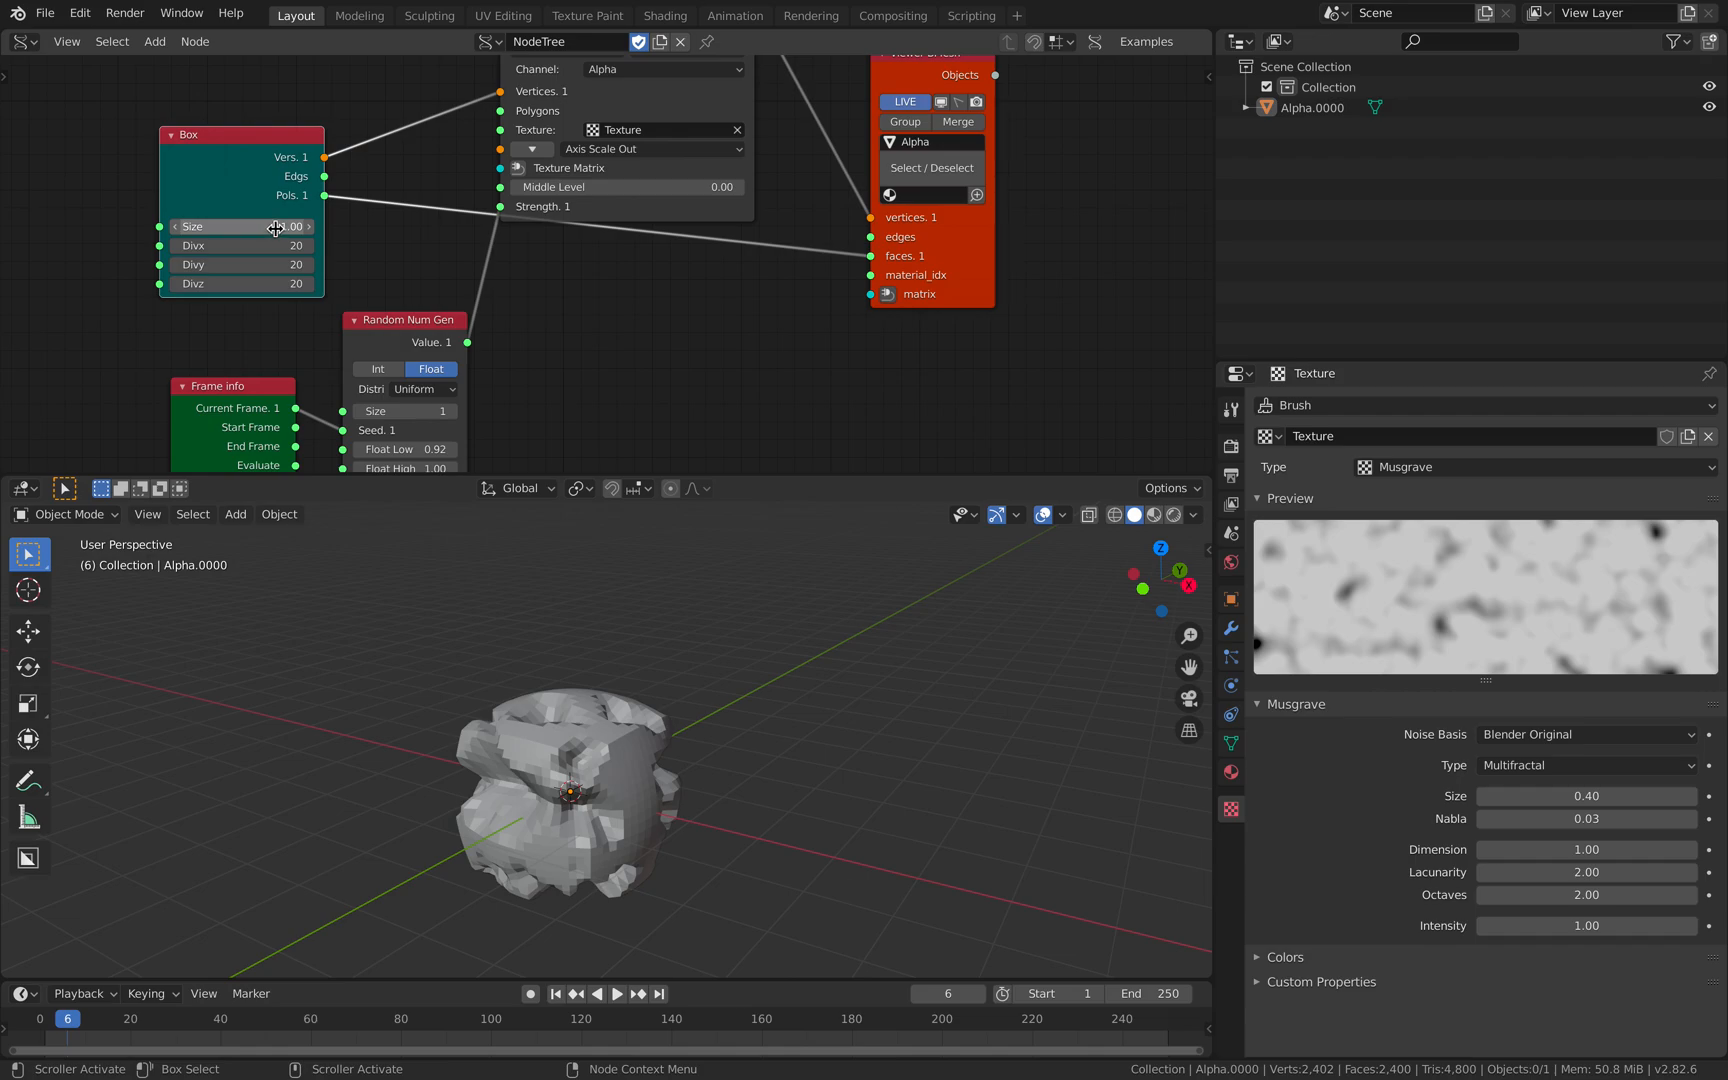
key(ctrl+s)
Spread out the node tree by moving the Box, Texture Displace and Viewer BMesh nodes, and save the file
drag(212, 152, 136, 208)
middle_drag(280, 194, 299, 232)
drag(187, 240, 179, 257)
scroll(640, 190, down, 3)
drag(700, 127, 700, 99)
drag(928, 186, 953, 177)
drag(304, 252, 202, 240)
middle_drag(282, 231, 359, 193)
key(ctrl+s)
Set the Texture Displace Middle Level to -0.07 and save the file
mouse_move(560, 770)
middle_down()
mouse_move(590, 765)
mouse_move(571, 656)
mouse_move(571, 734)
middle_up()
middle_drag(320, 247, 231, 216)
scroll(231, 216, up, 1)
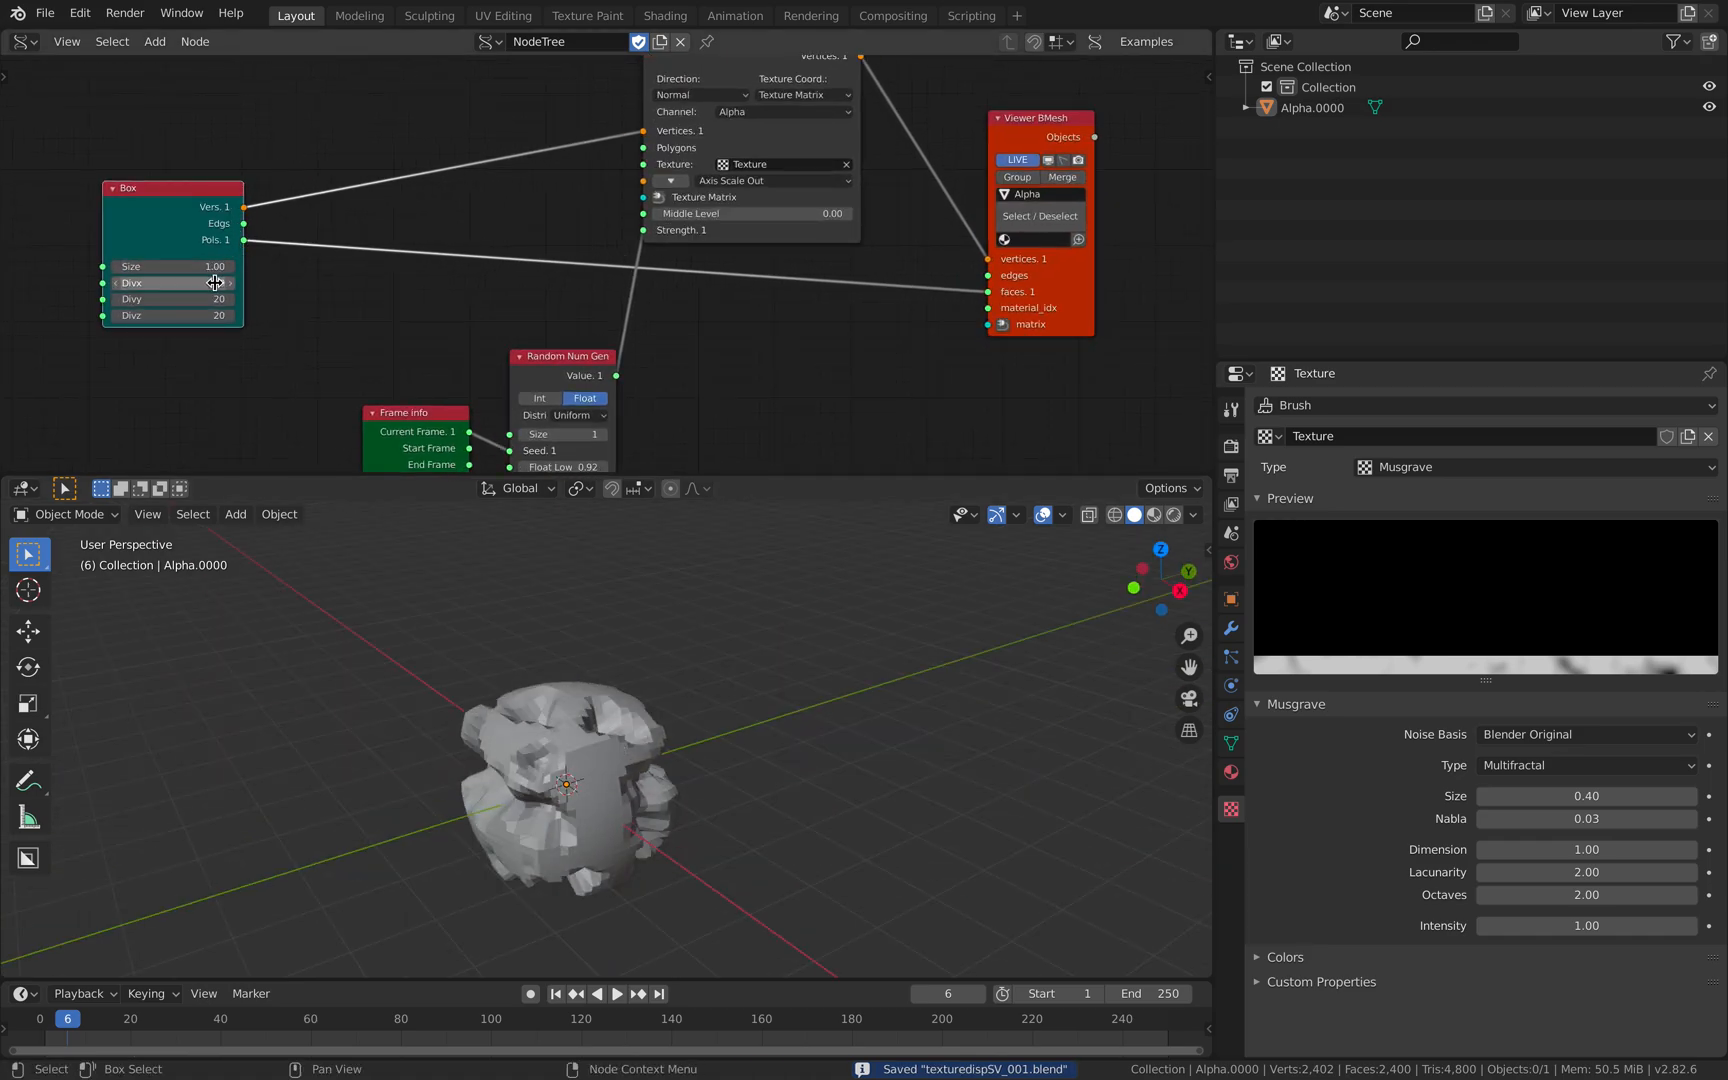
middle_drag(577, 446, 575, 482)
middle_drag(674, 346, 636, 378)
scroll(636, 378, up, 2)
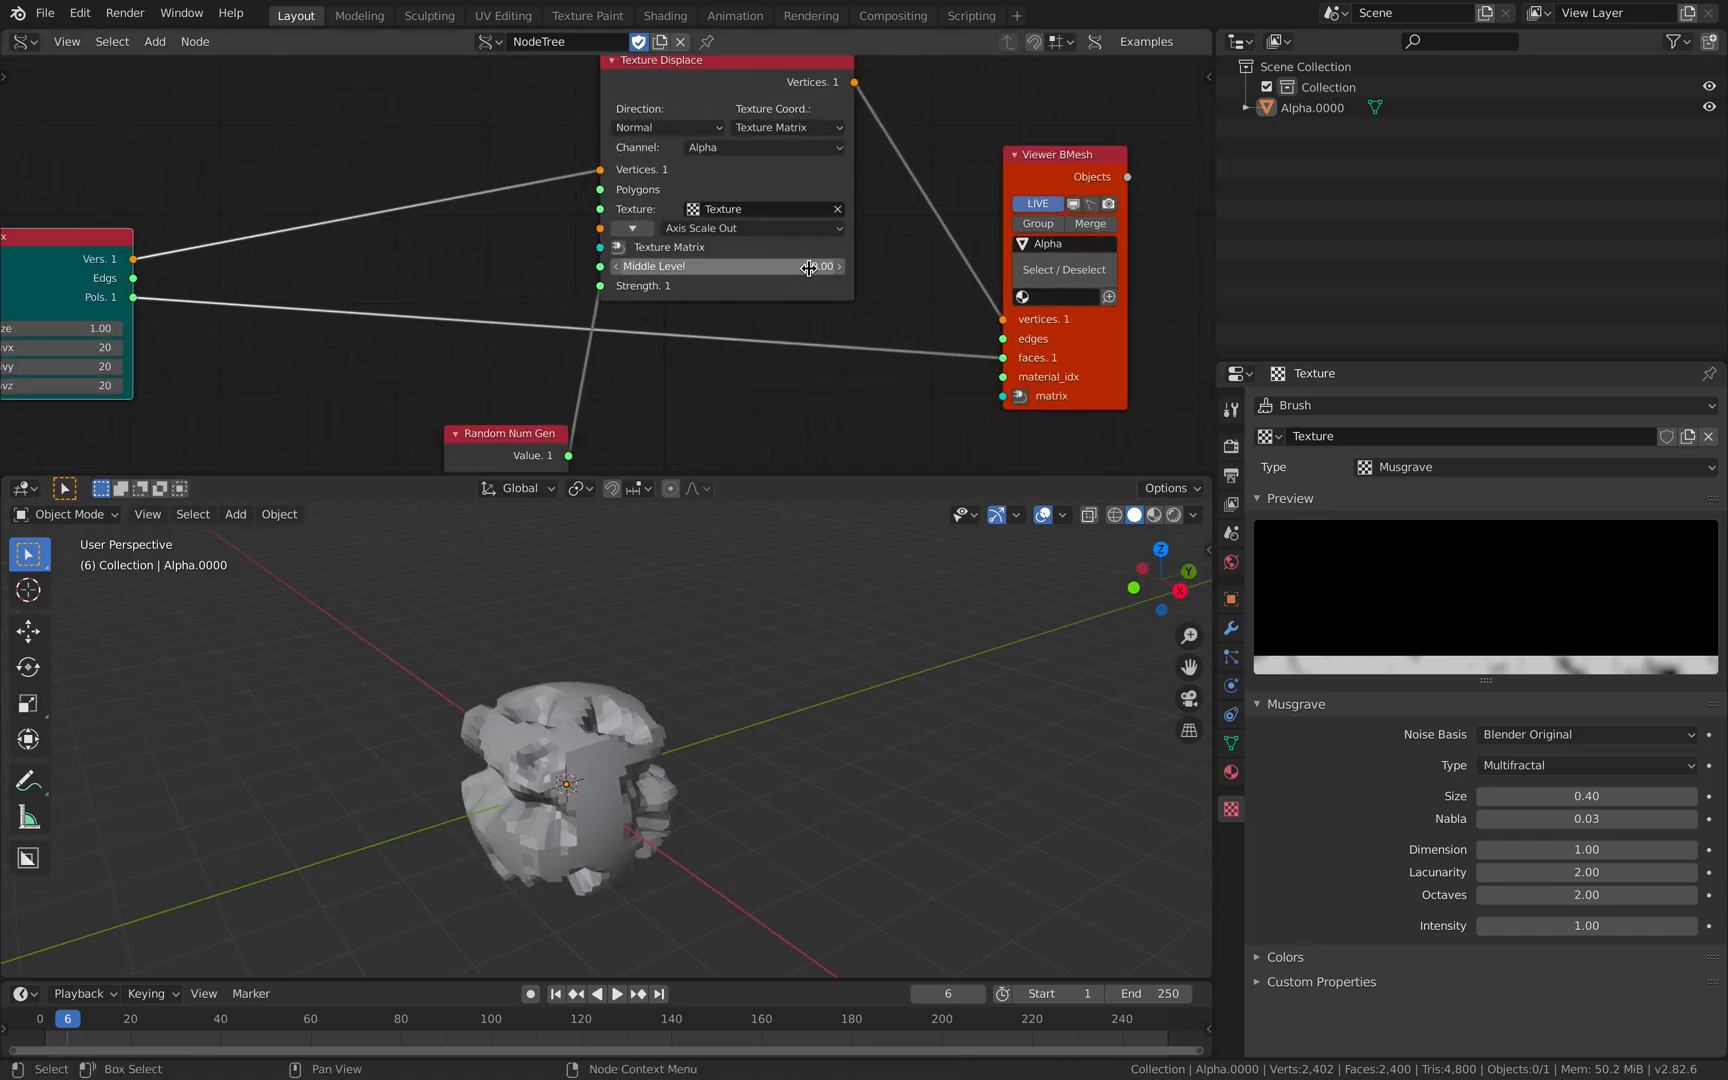
drag(804, 267, 750, 267)
key(ctrl+s)
Start the animation and change the Musgrave noise basis to Original Perlin during playback
middle_drag(462, 208, 468, 241)
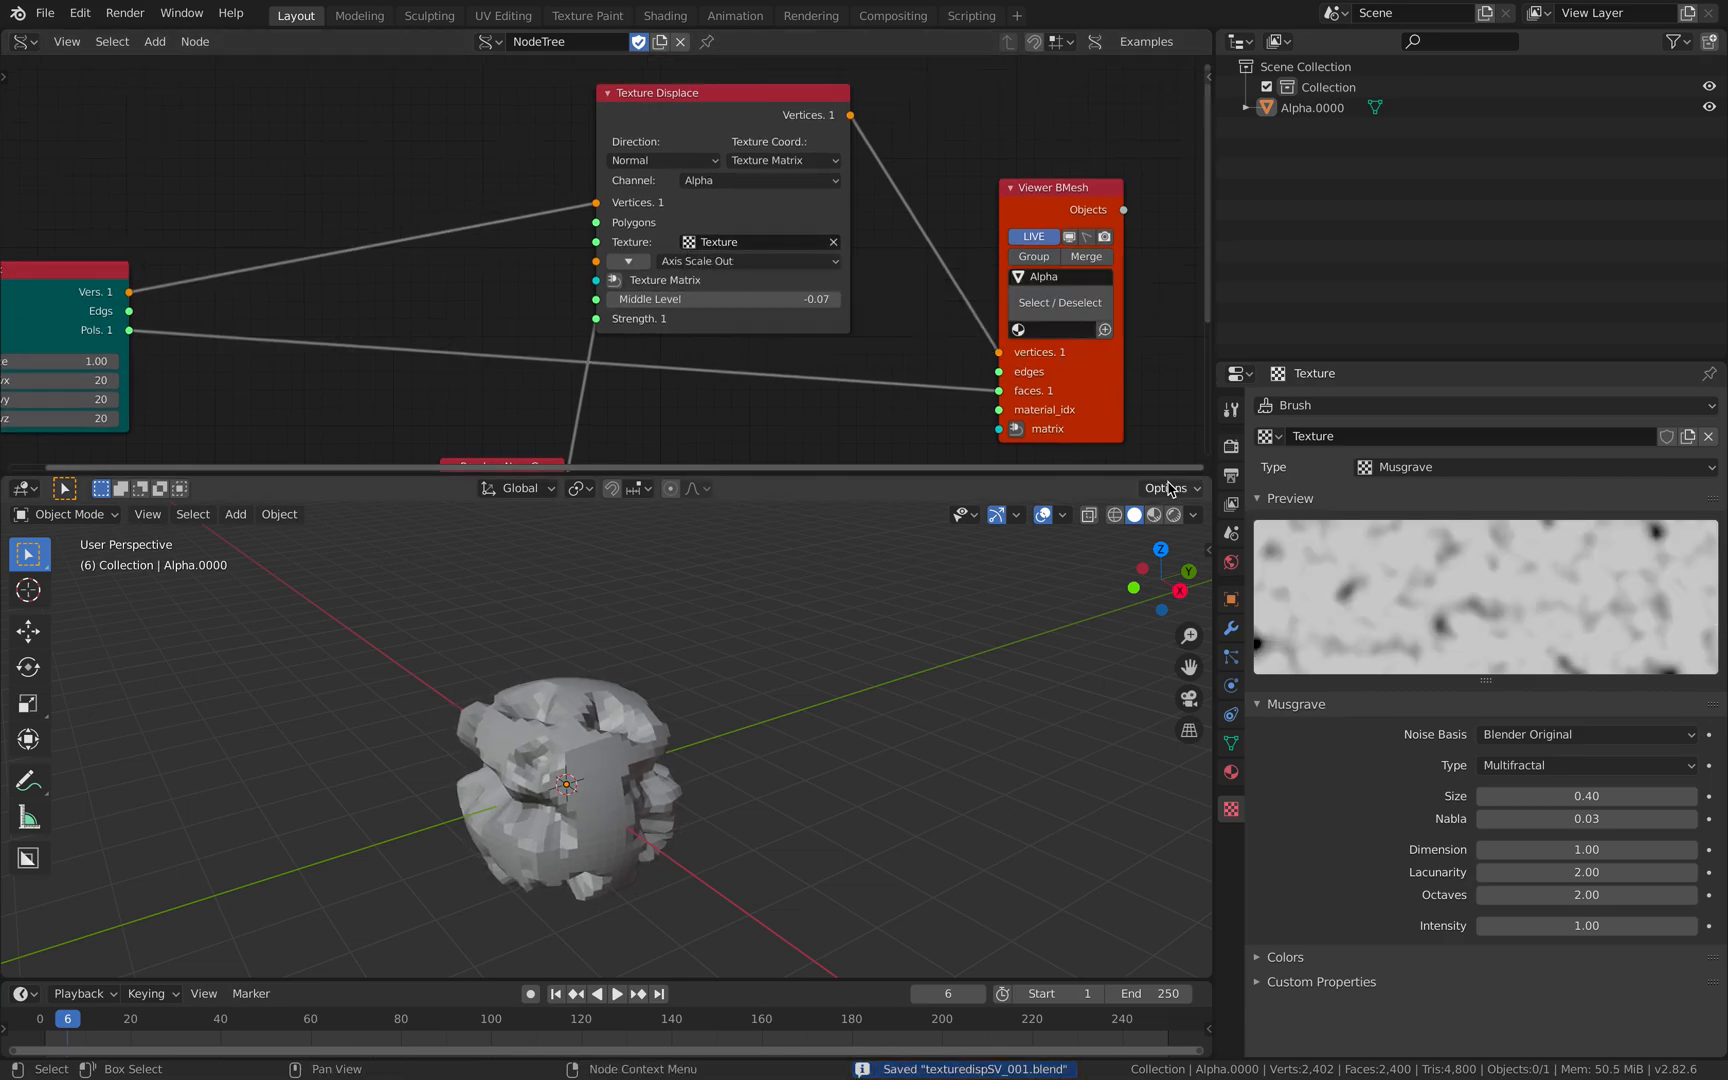
click(1566, 734)
key(space)
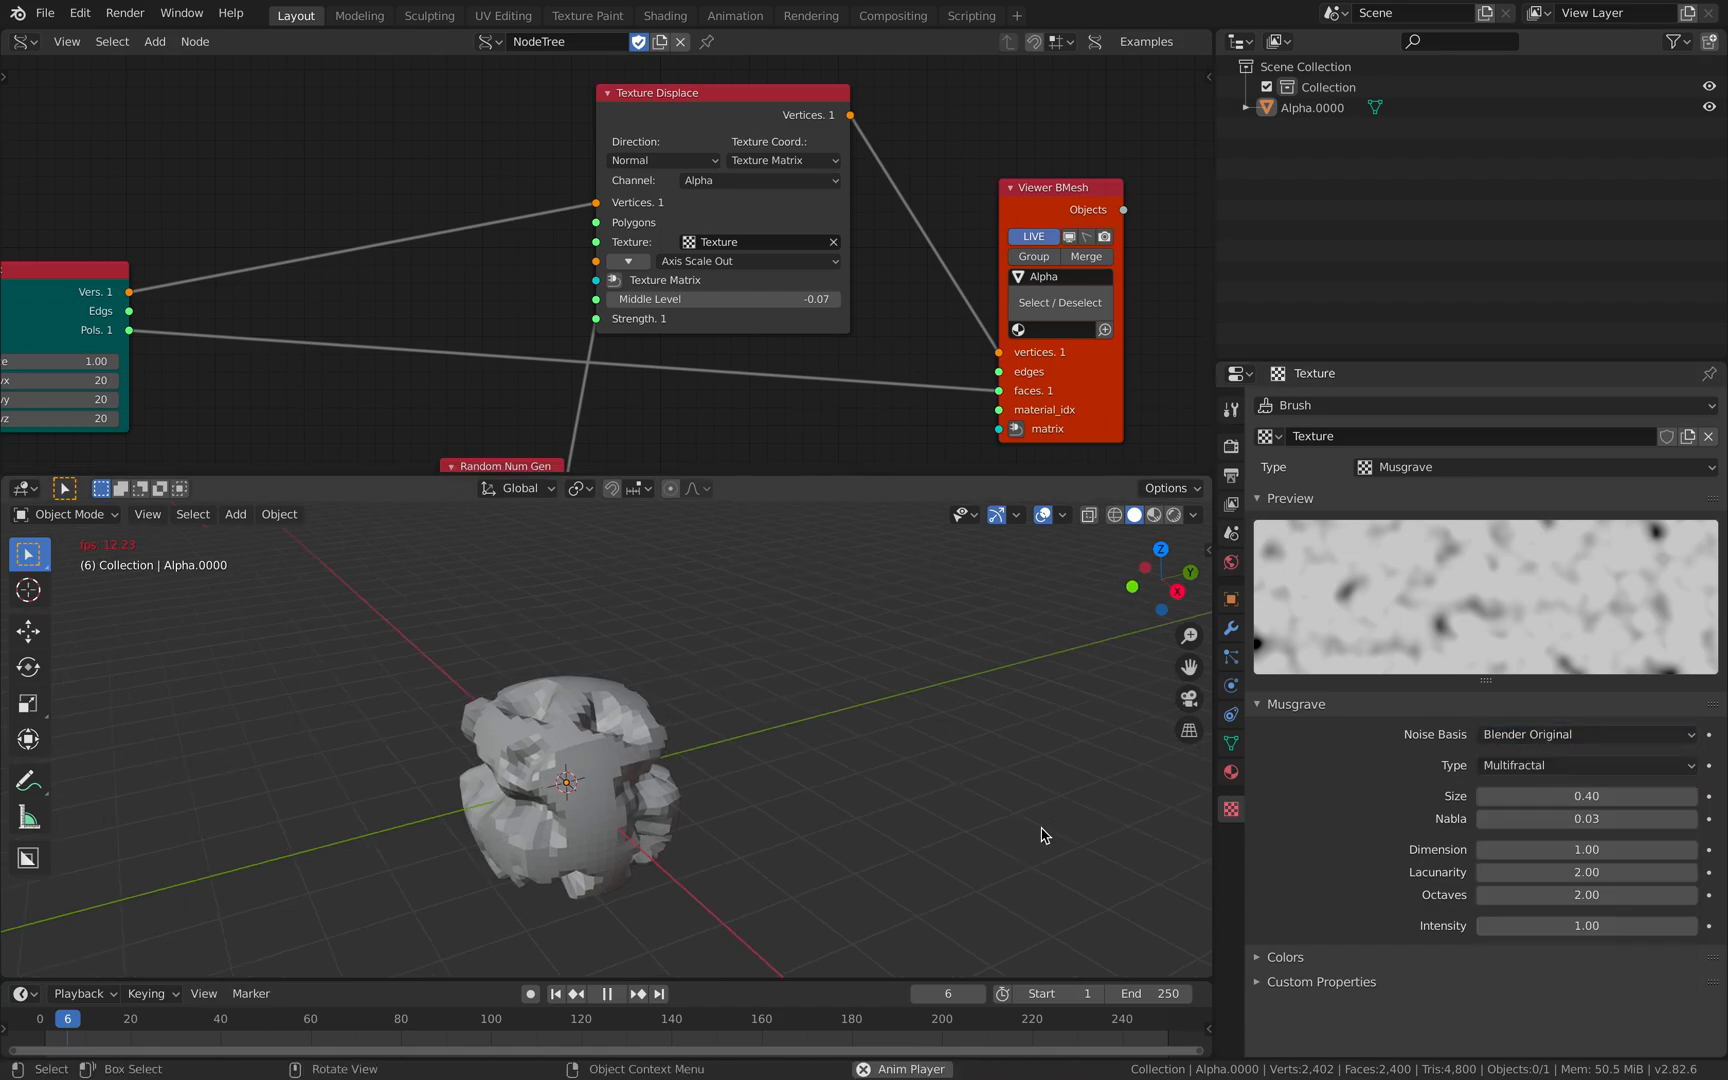
click(1546, 734)
click(1548, 781)
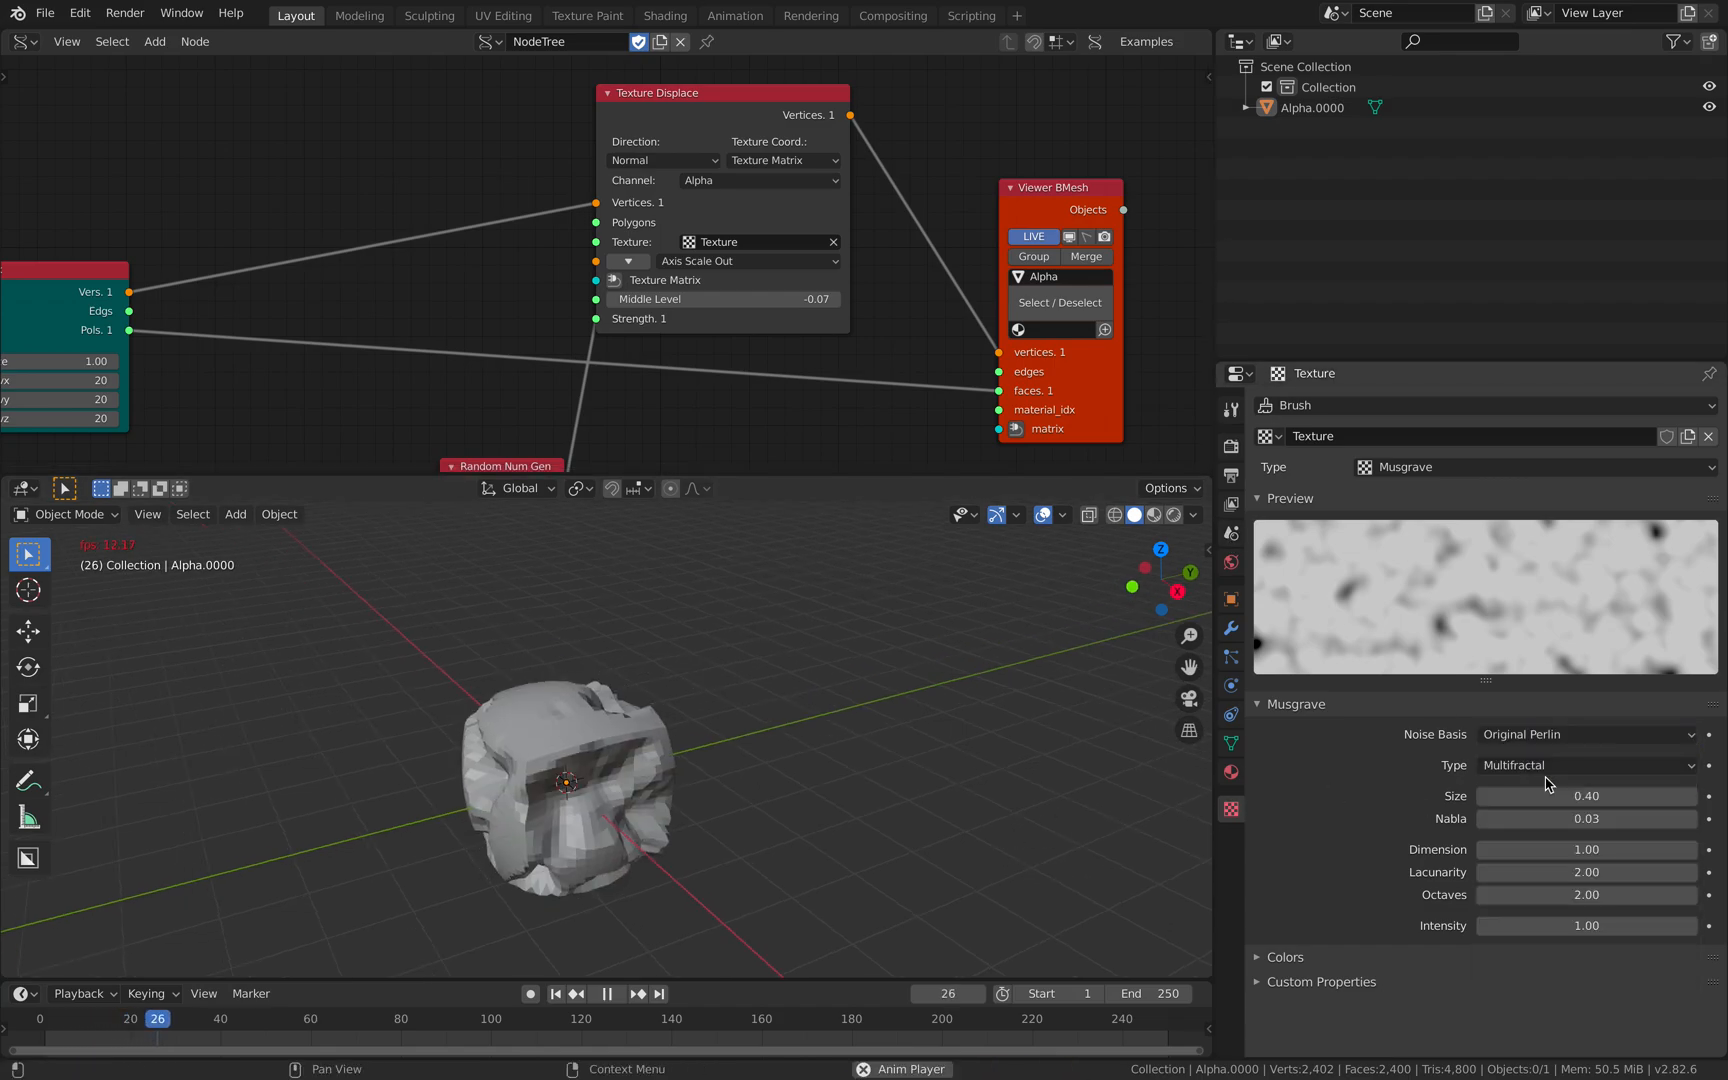
Change the texture type to Clouds with size 0.50 during playback and stop the animation
click(1457, 470)
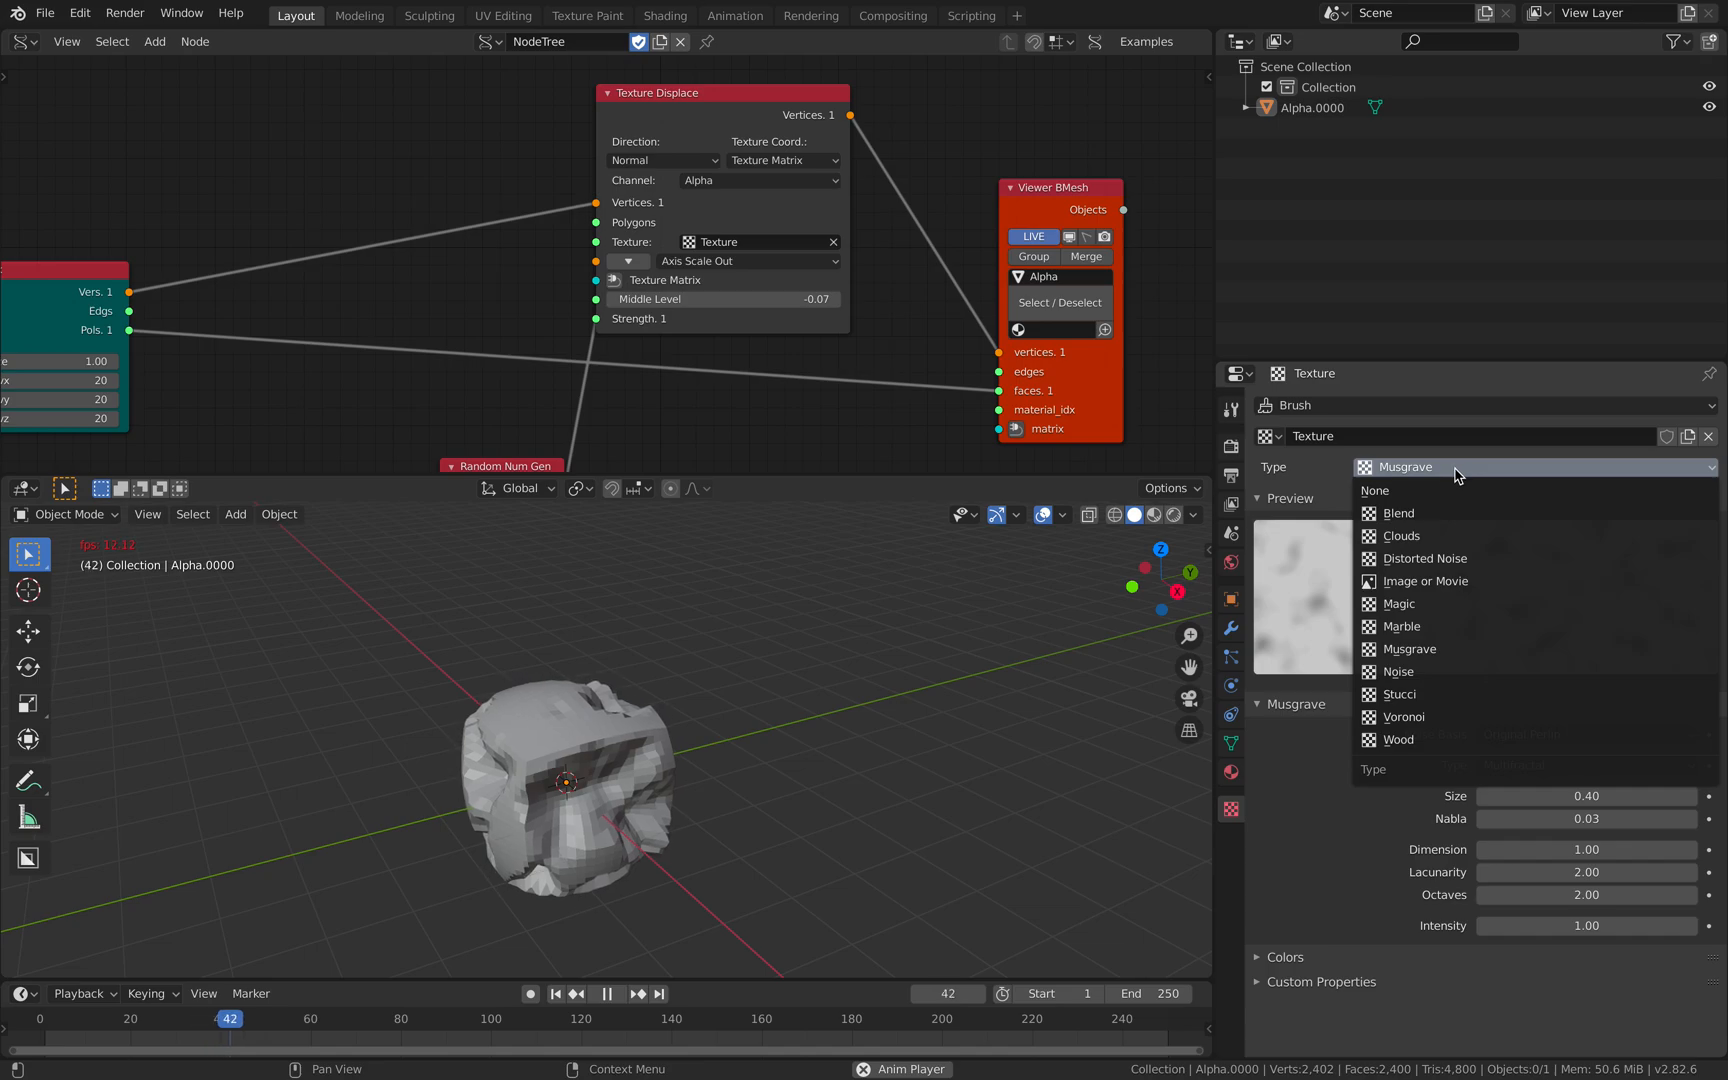
click(1452, 536)
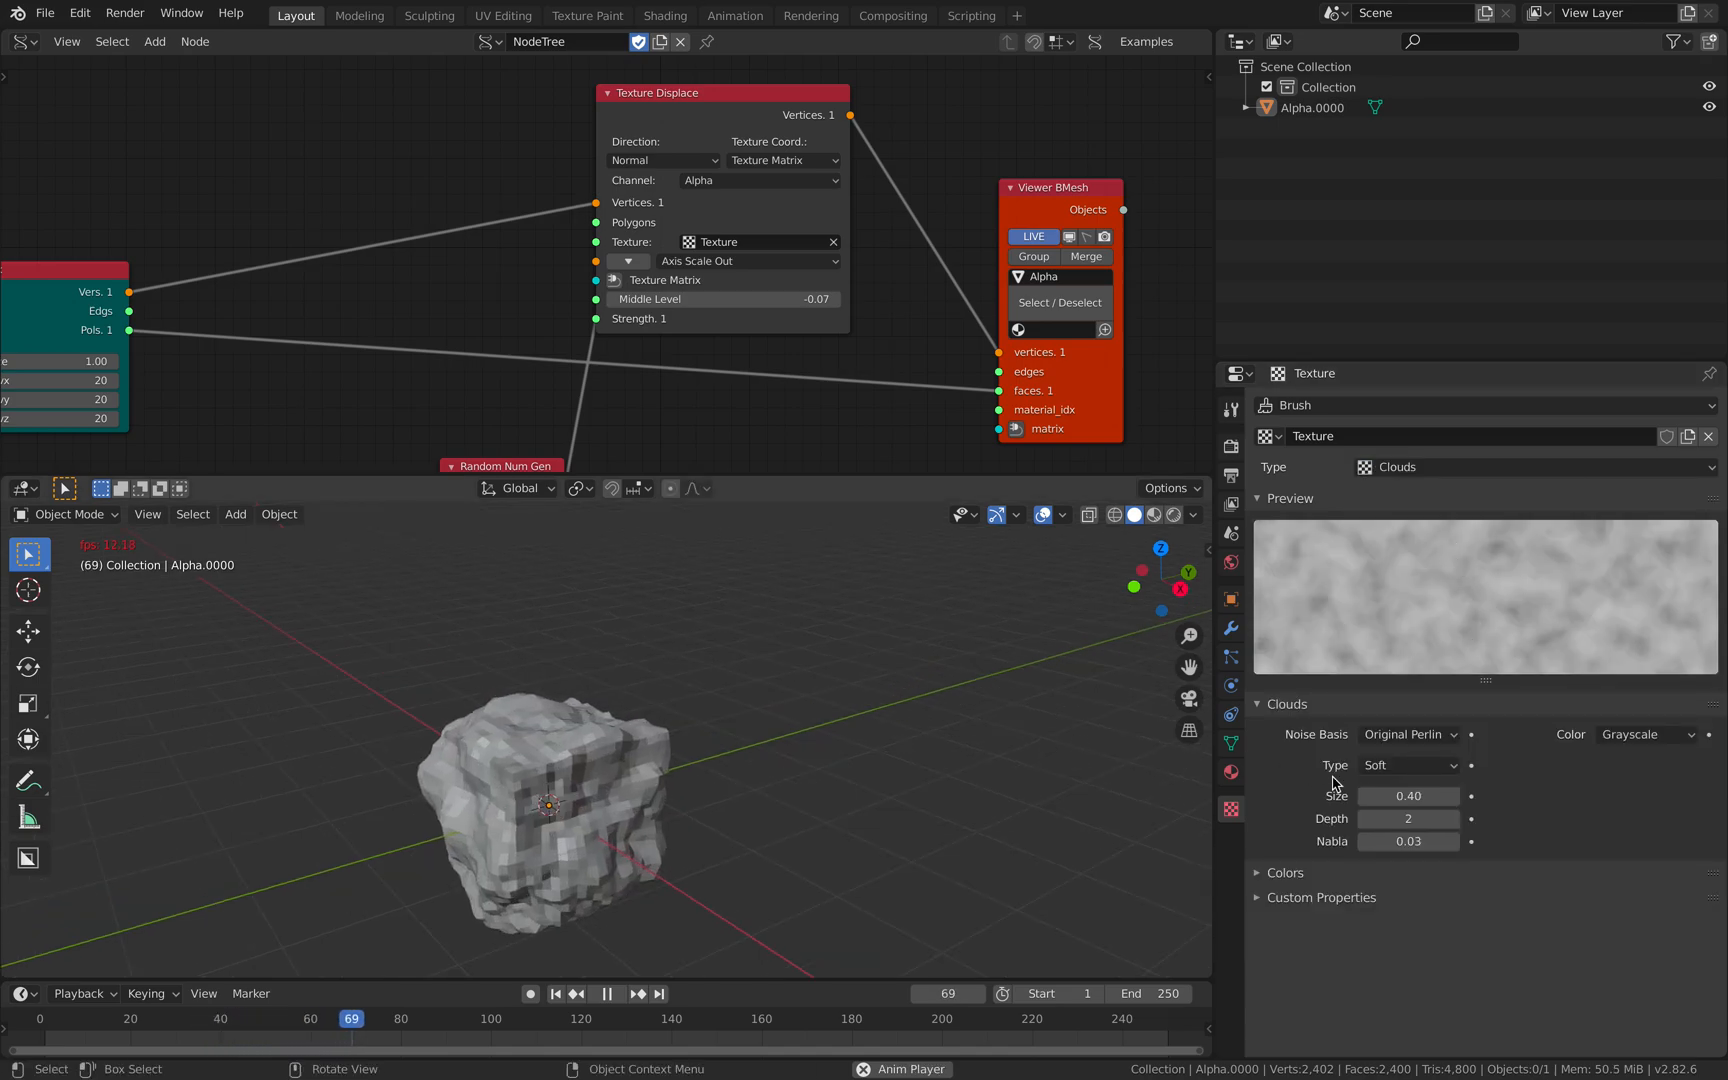
drag(1409, 796, 1419, 796)
middle_drag(606, 760, 717, 741)
key(space)
Feed the Texture Displace Texture Matrix input from a Matrix in node with location -0.420, 0.000, 1.020, and save the file
middle_drag(606, 289, 655, 305)
click(660, 299)
drag(388, 218, 435, 188)
click(382, 123)
click(383, 178)
key(ctrl+z)
middle_drag(289, 151, 286, 120)
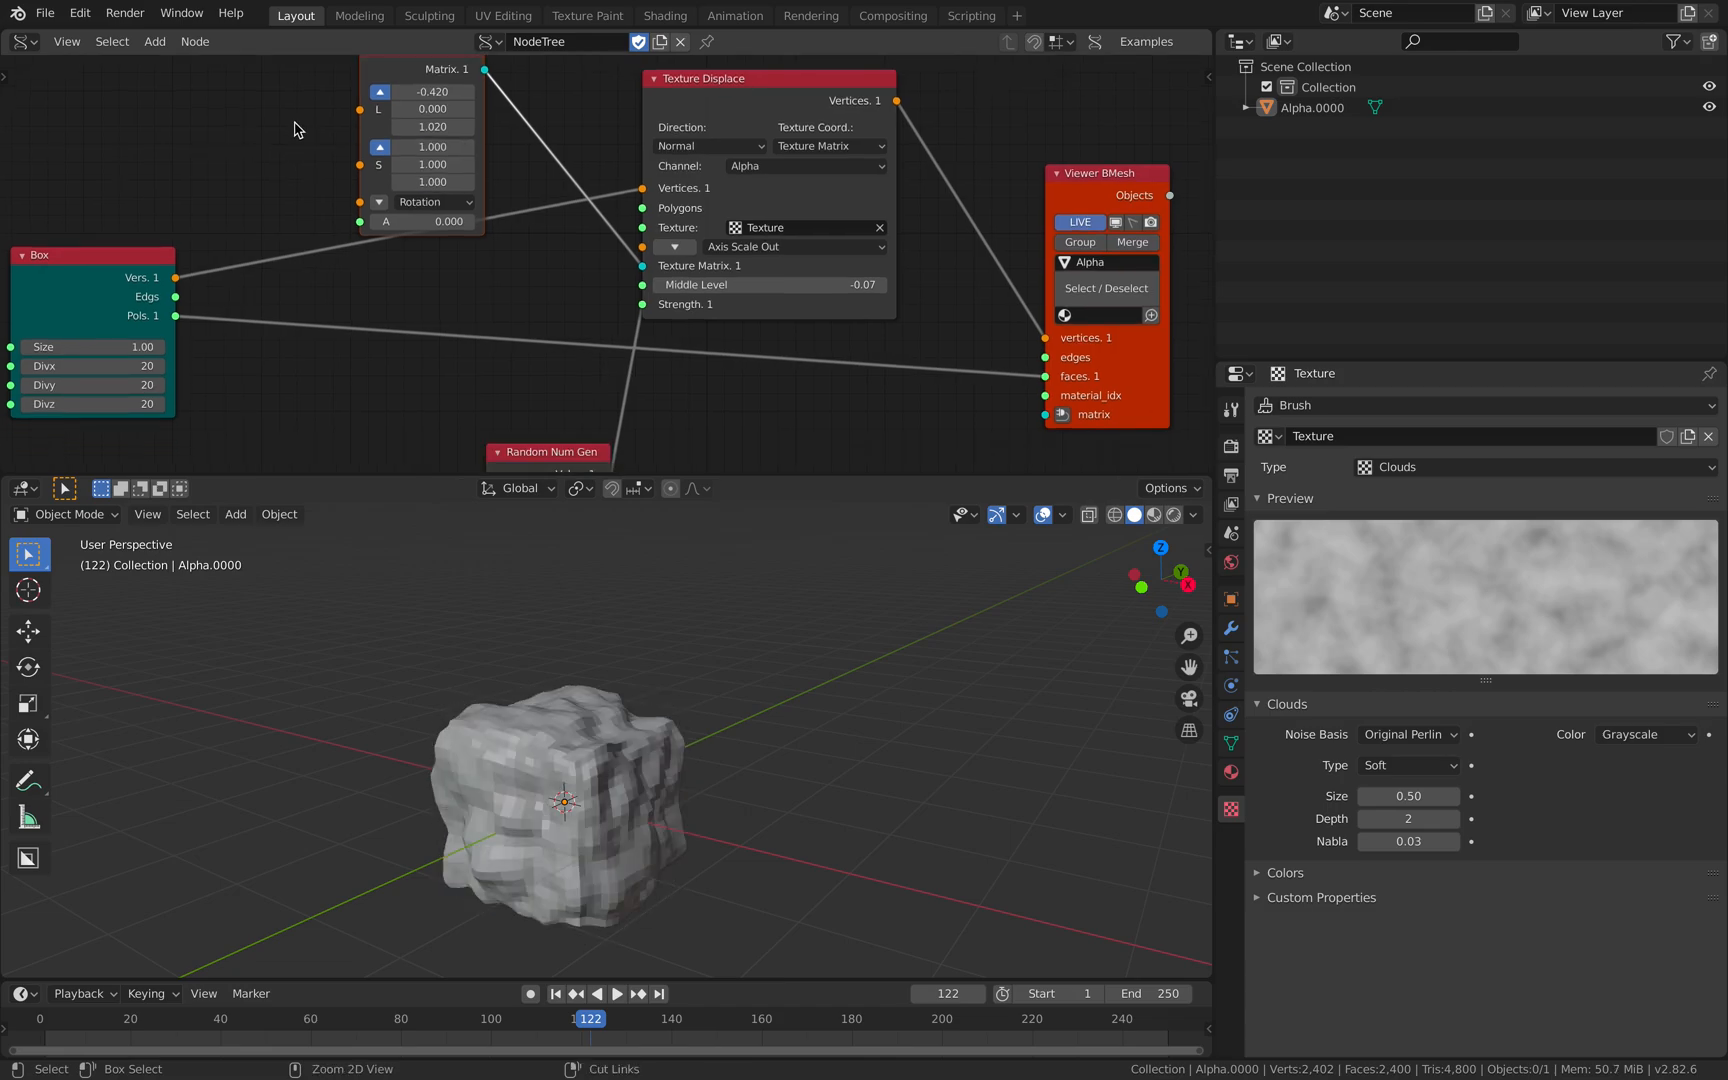
key(ctrl+s)
Set the Matrix in node's rotation angle to 2.220 and save the file
mouse_move(425, 221)
mouse_down()
mouse_move(465, 221)
mouse_move(435, 221)
mouse_up()
scroll(306, 190, down, 2)
middle_drag(317, 200, 320, 224)
key(ctrl+s)
Review the Texture Coord options of the Texture Displace node and the available texture types
middle_drag(809, 207, 741, 161)
scroll(741, 161, up, 2)
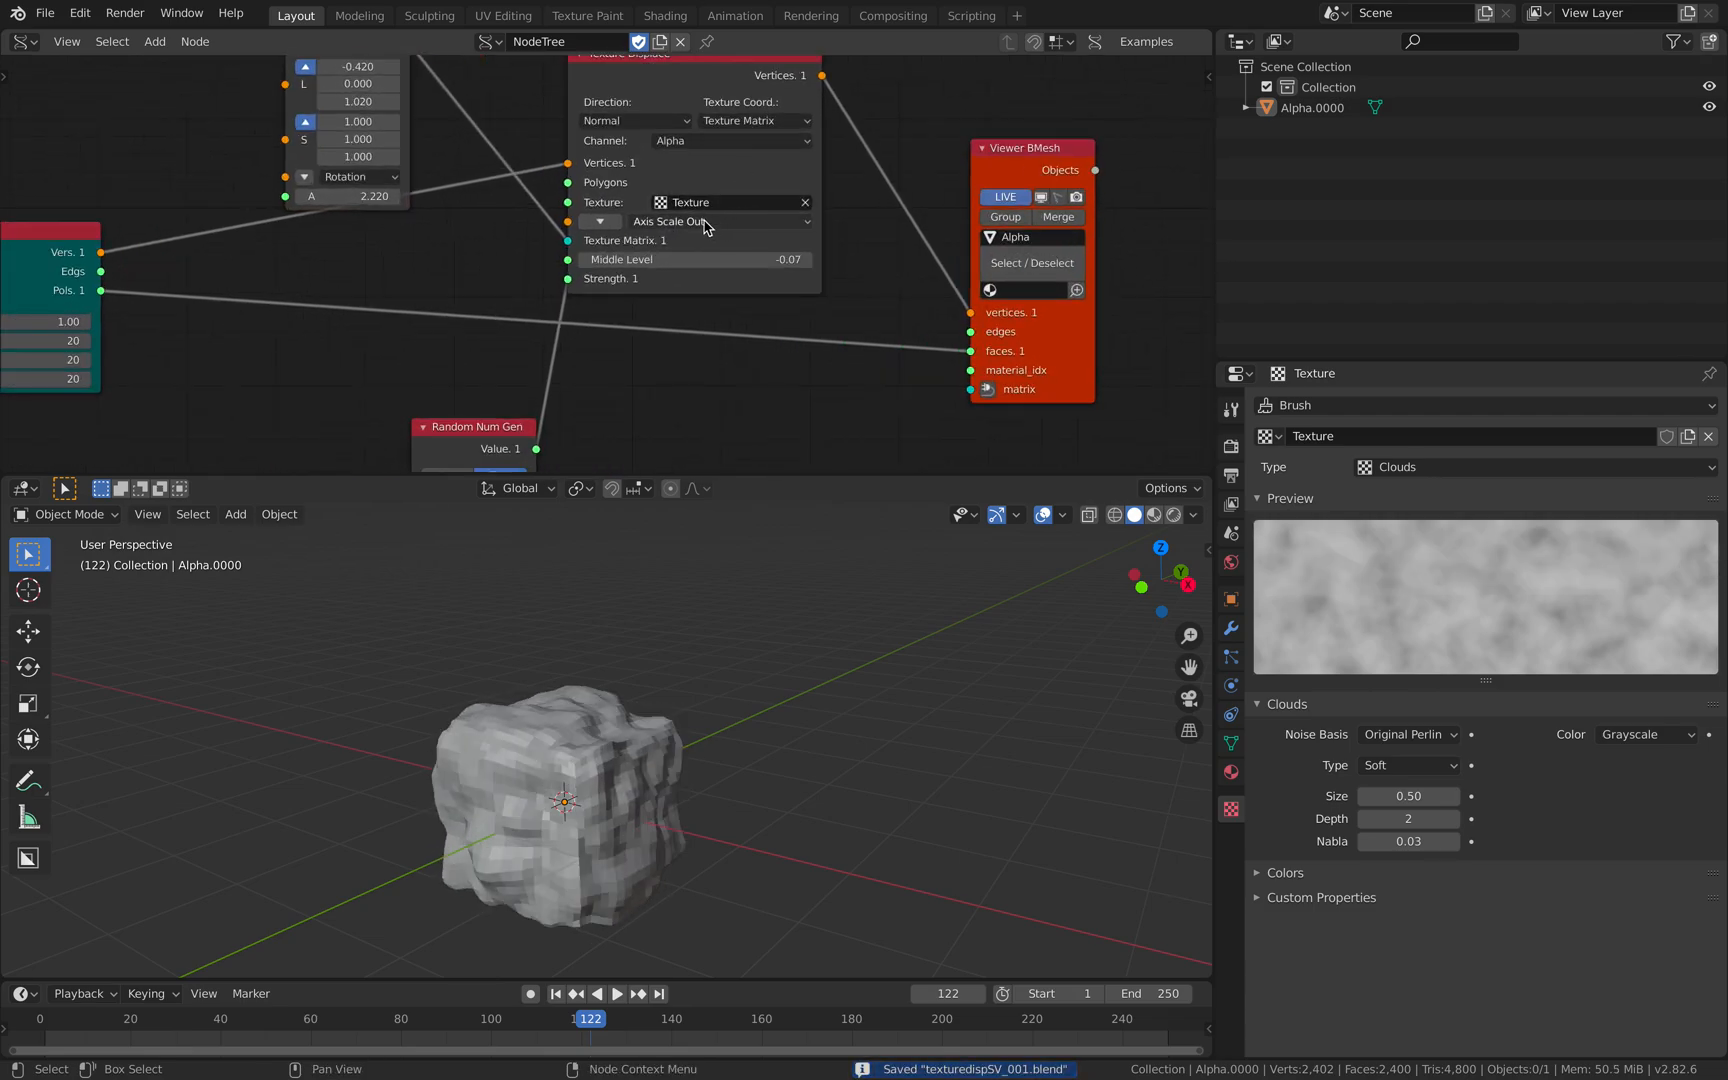
click(741, 121)
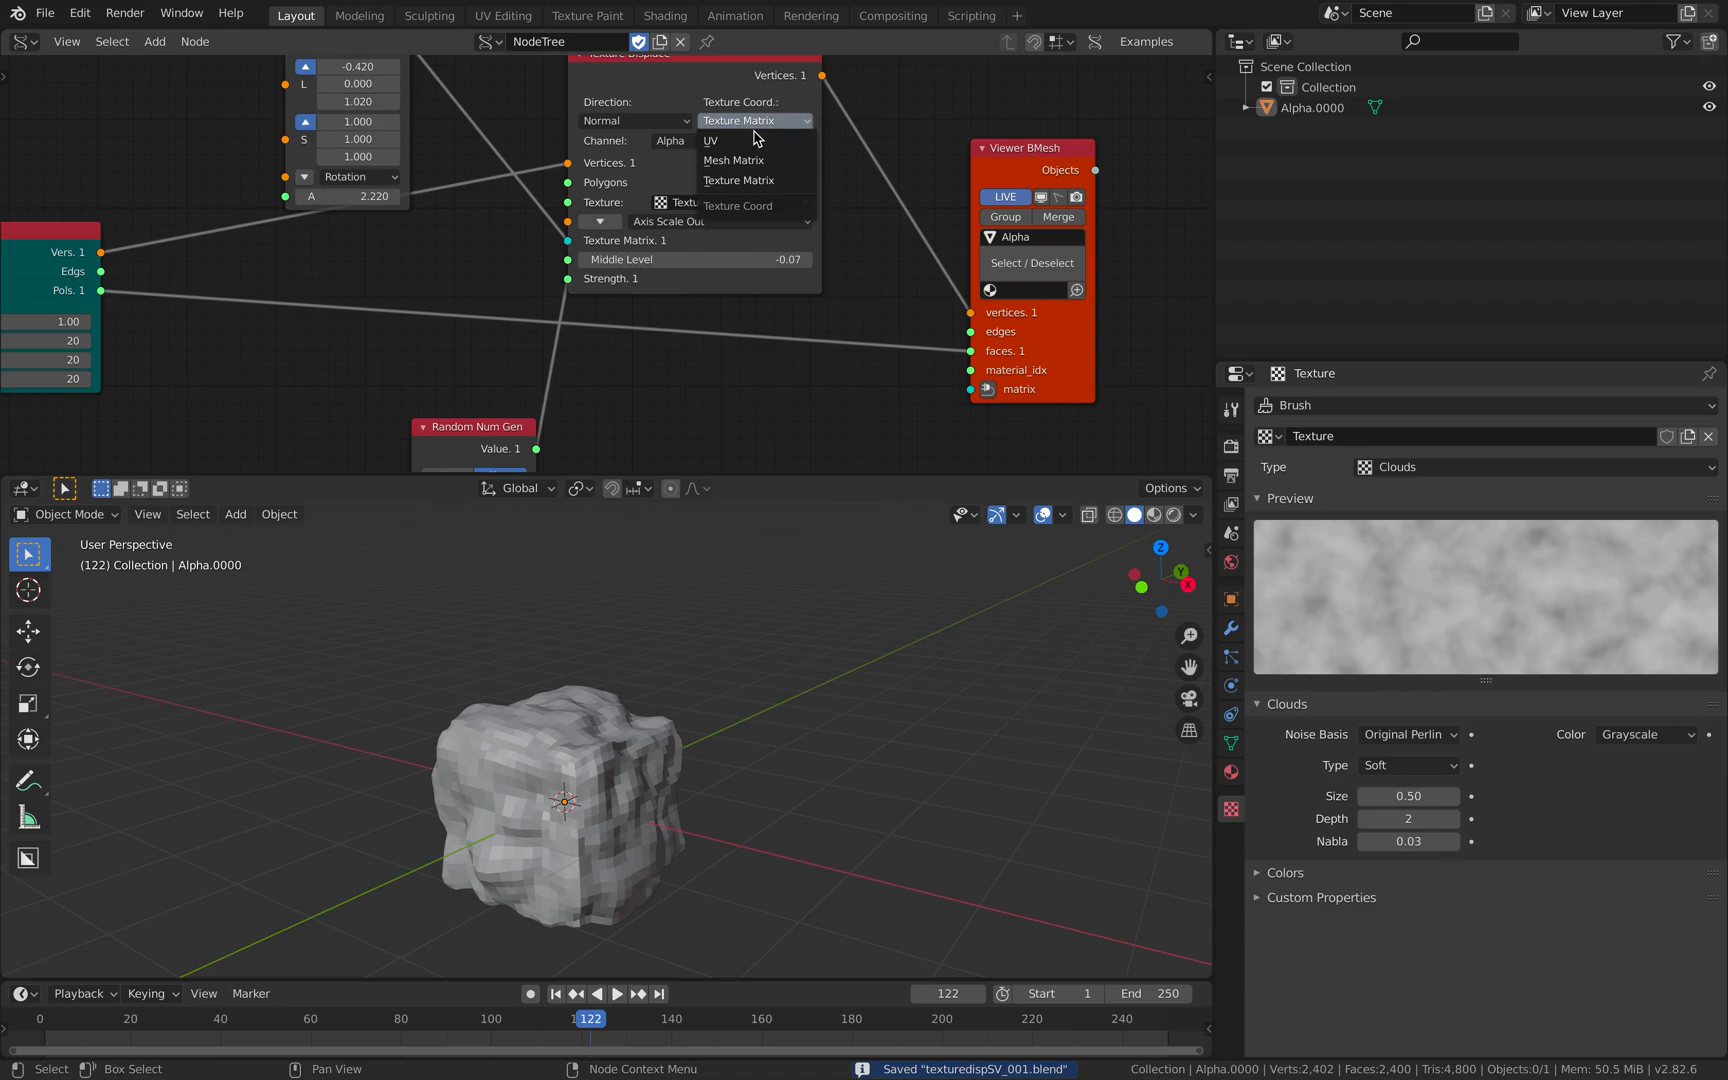
scroll(958, 163, down, 2)
middle_drag(940, 173, 992, 185)
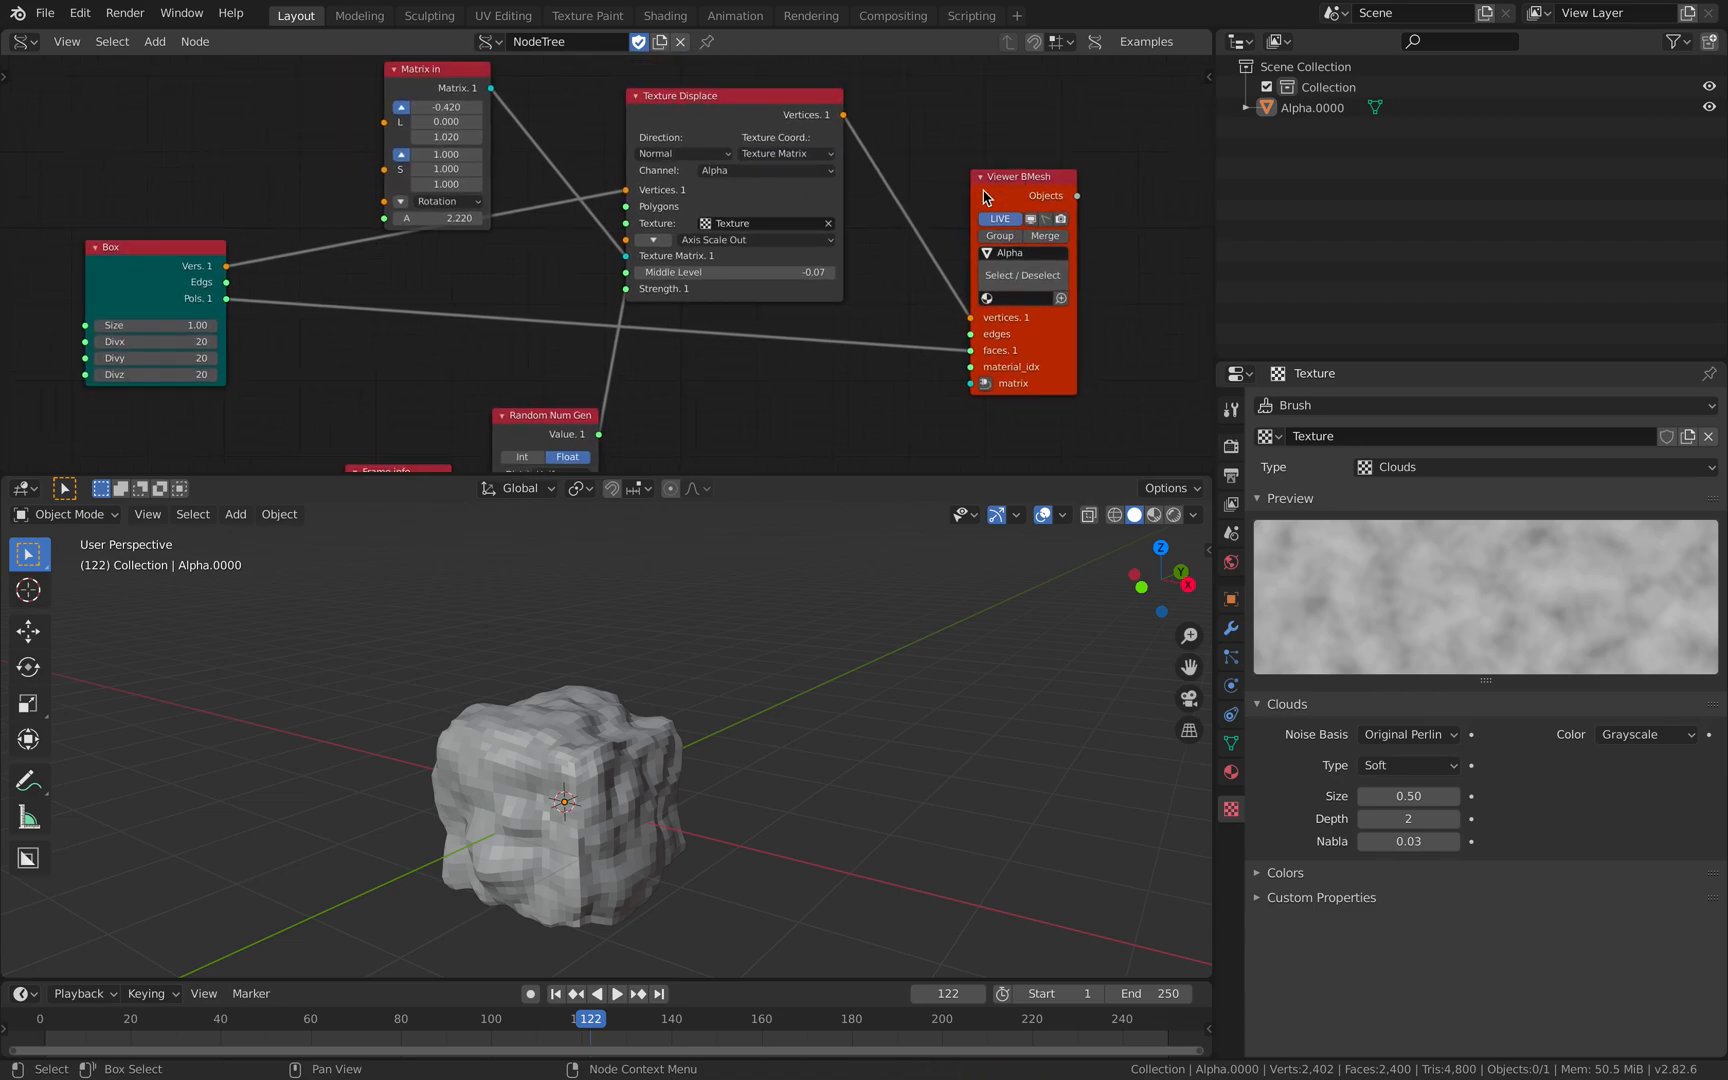
middle_drag(837, 261, 929, 263)
key(ctrl+s)
click(836, 144)
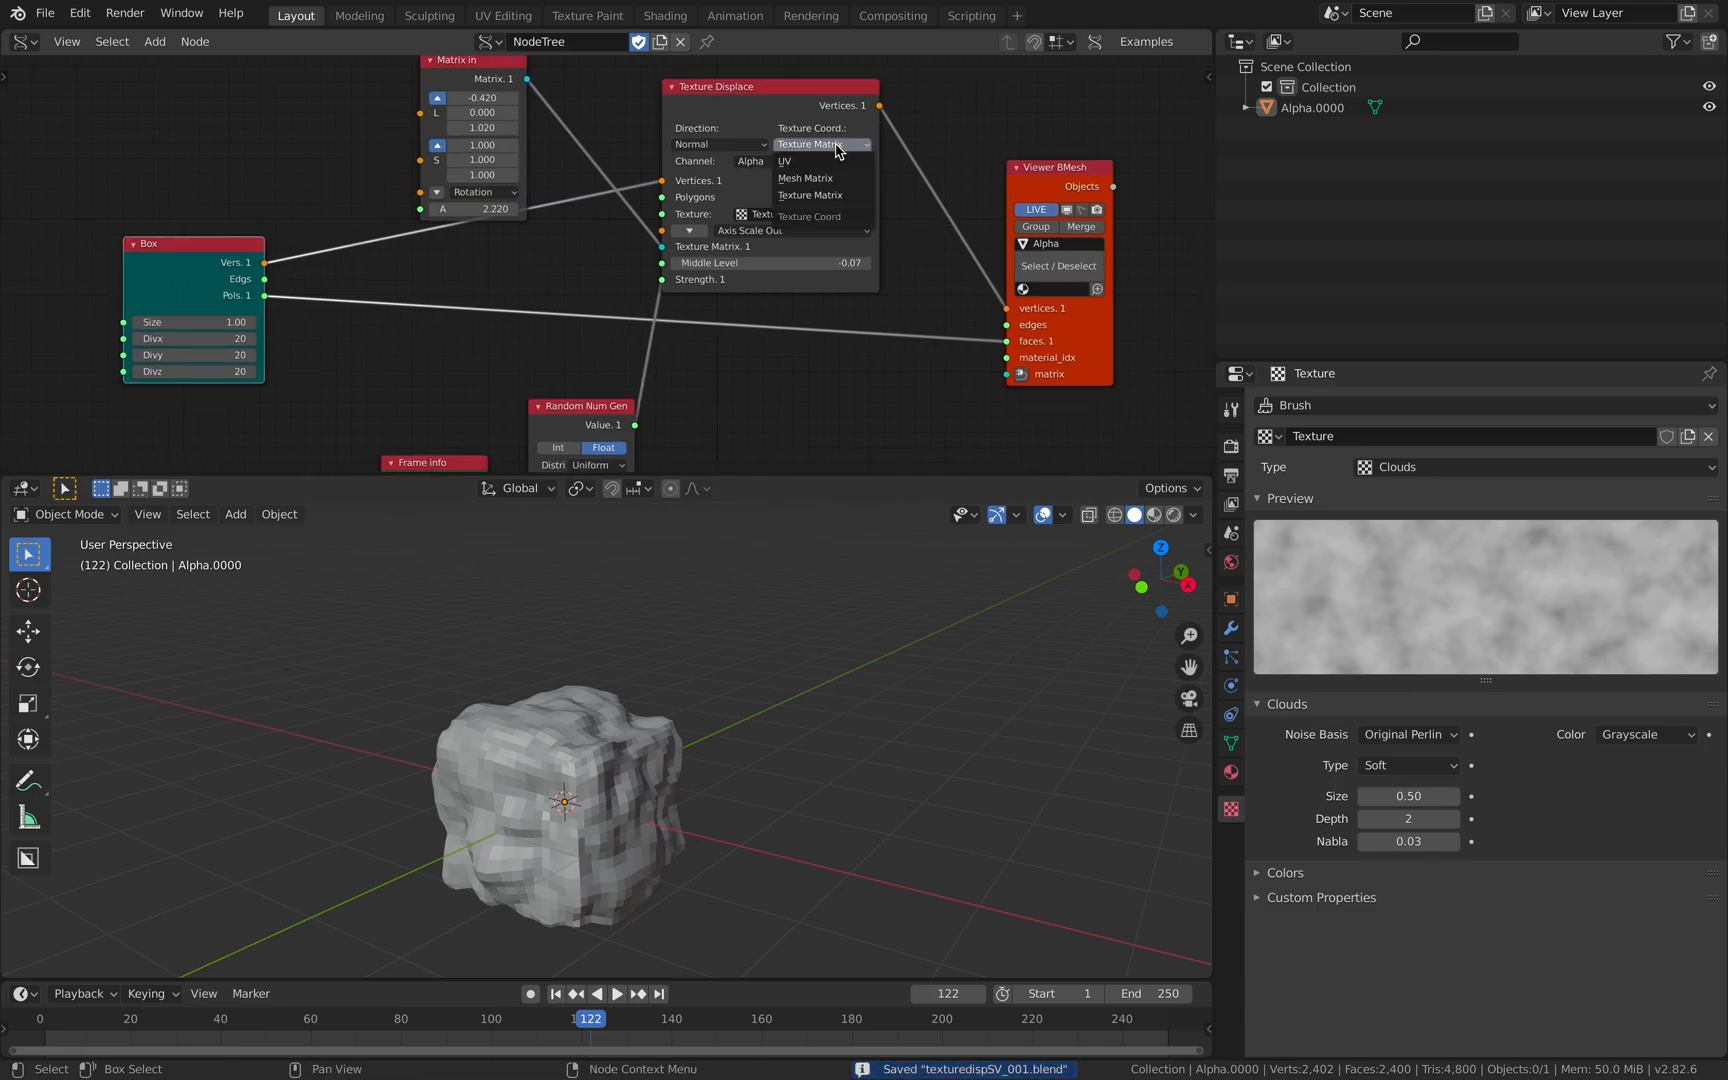
click(1421, 466)
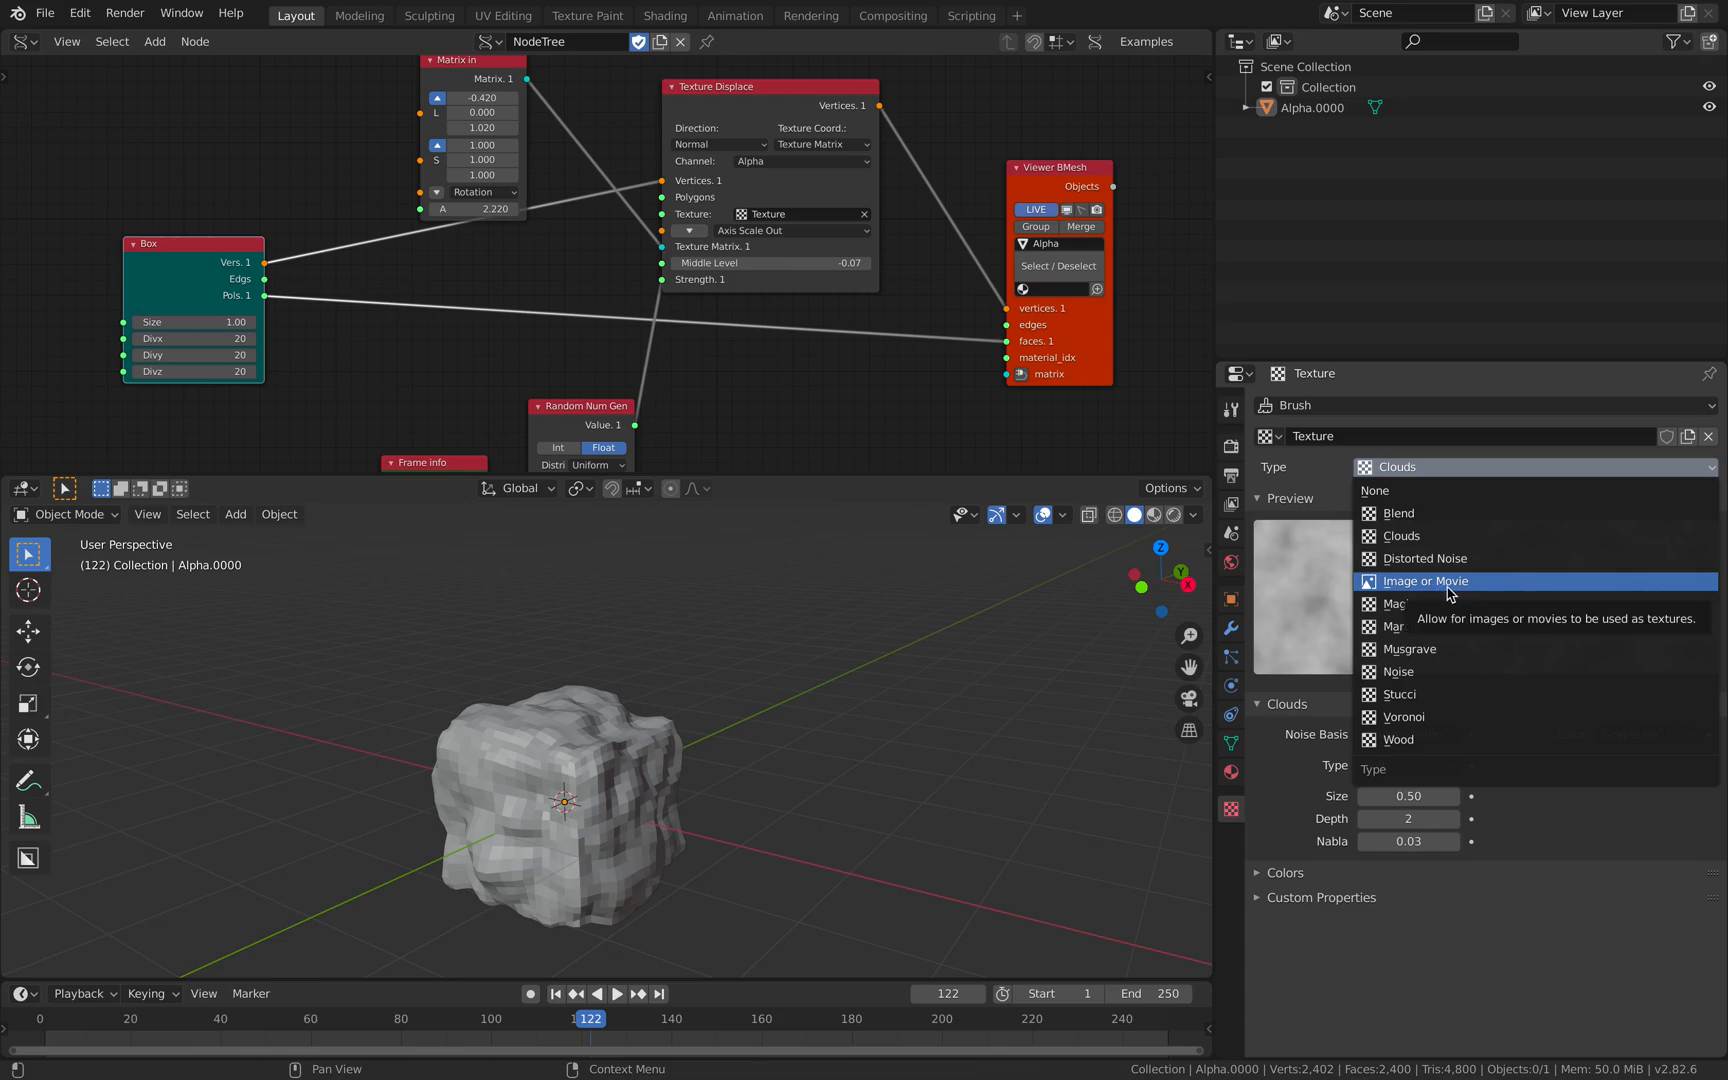
click(1349, 584)
Split the 3D viewport vertically, save the file, and turn the new area into an Image Editor
middle_drag(574, 655, 558, 654)
drag(1212, 481, 628, 520)
key(ctrl+s)
click(652, 488)
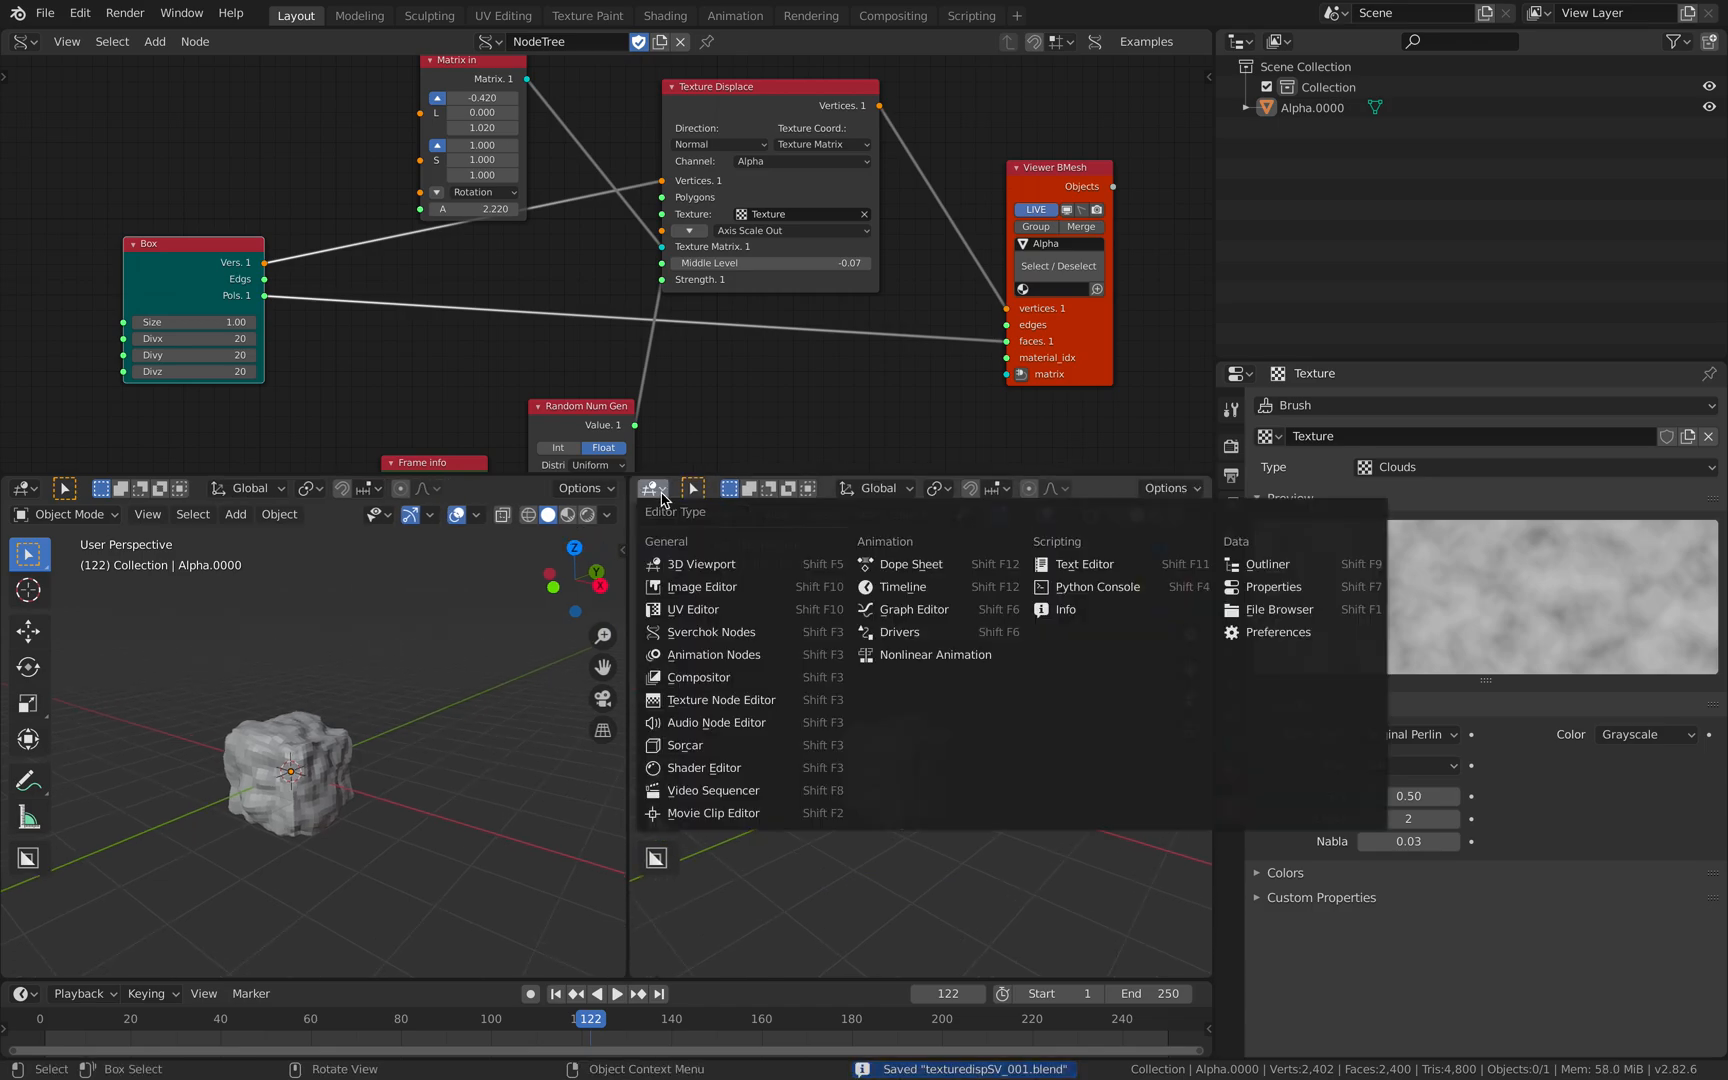
click(763, 587)
Create a new 1024 px image named Untitled with the Color Grid generated type, and save the file
click(918, 489)
click(970, 582)
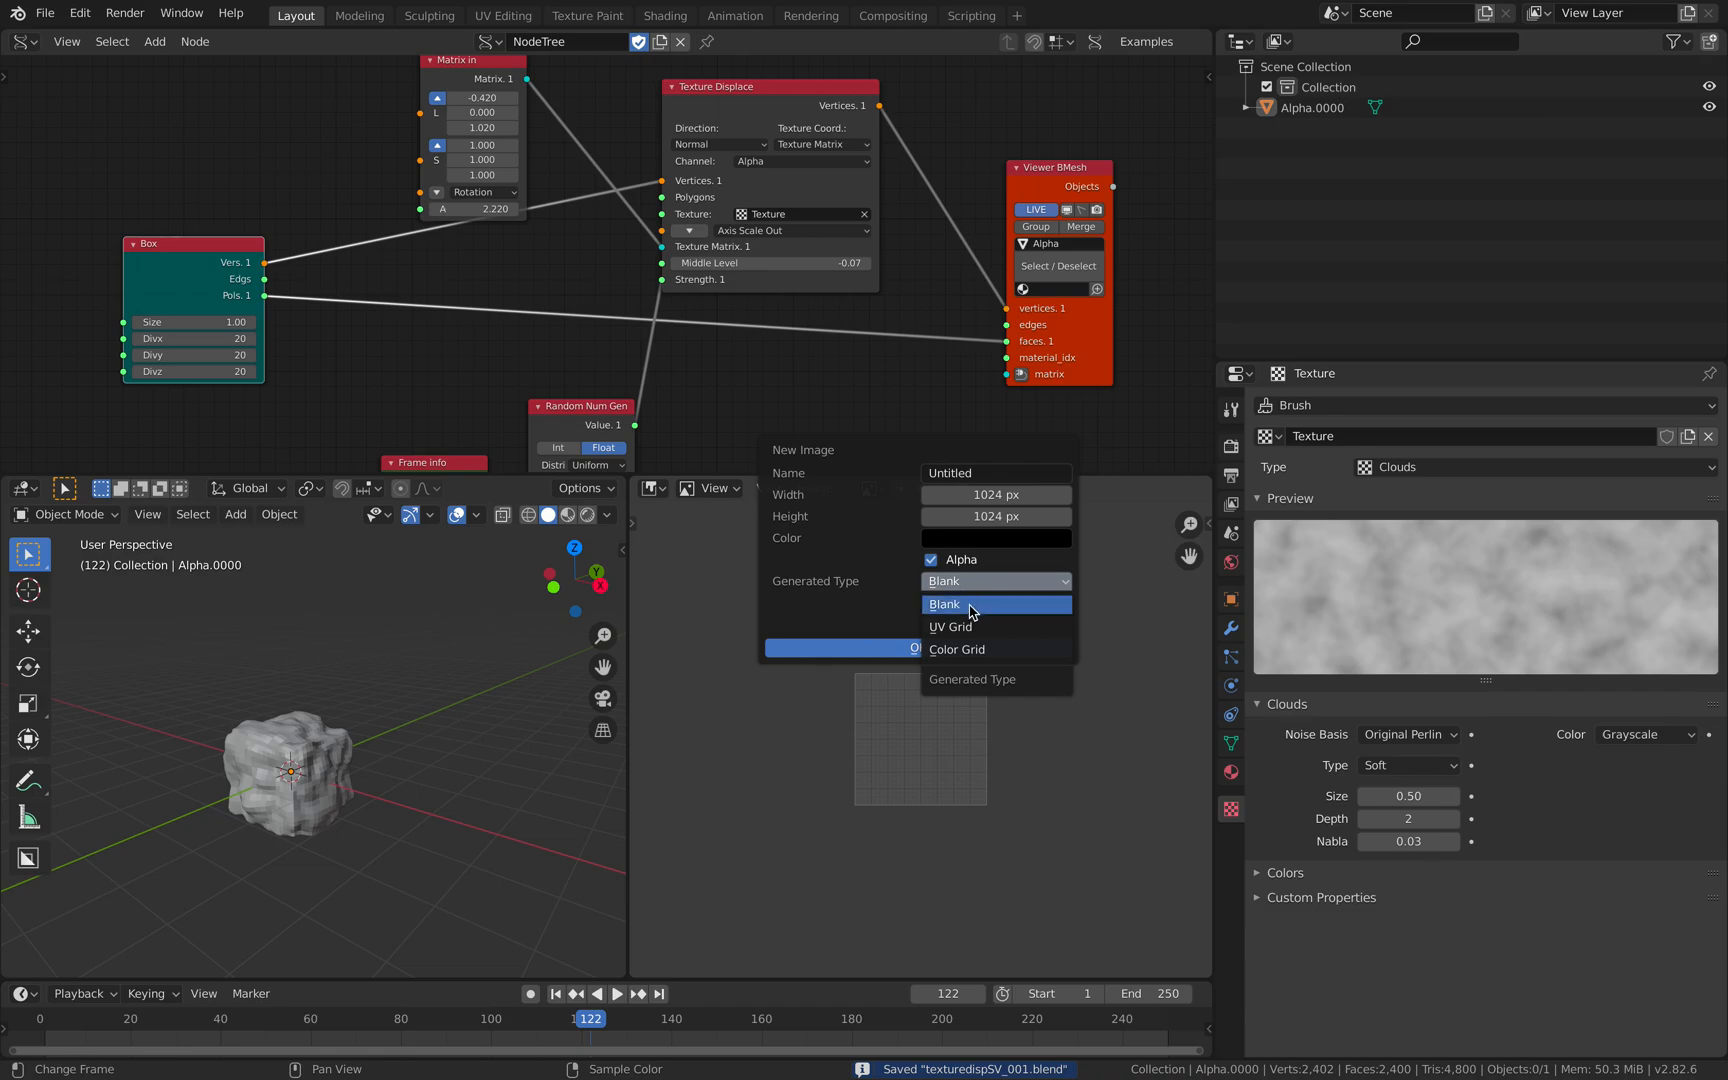
click(970, 628)
click(968, 583)
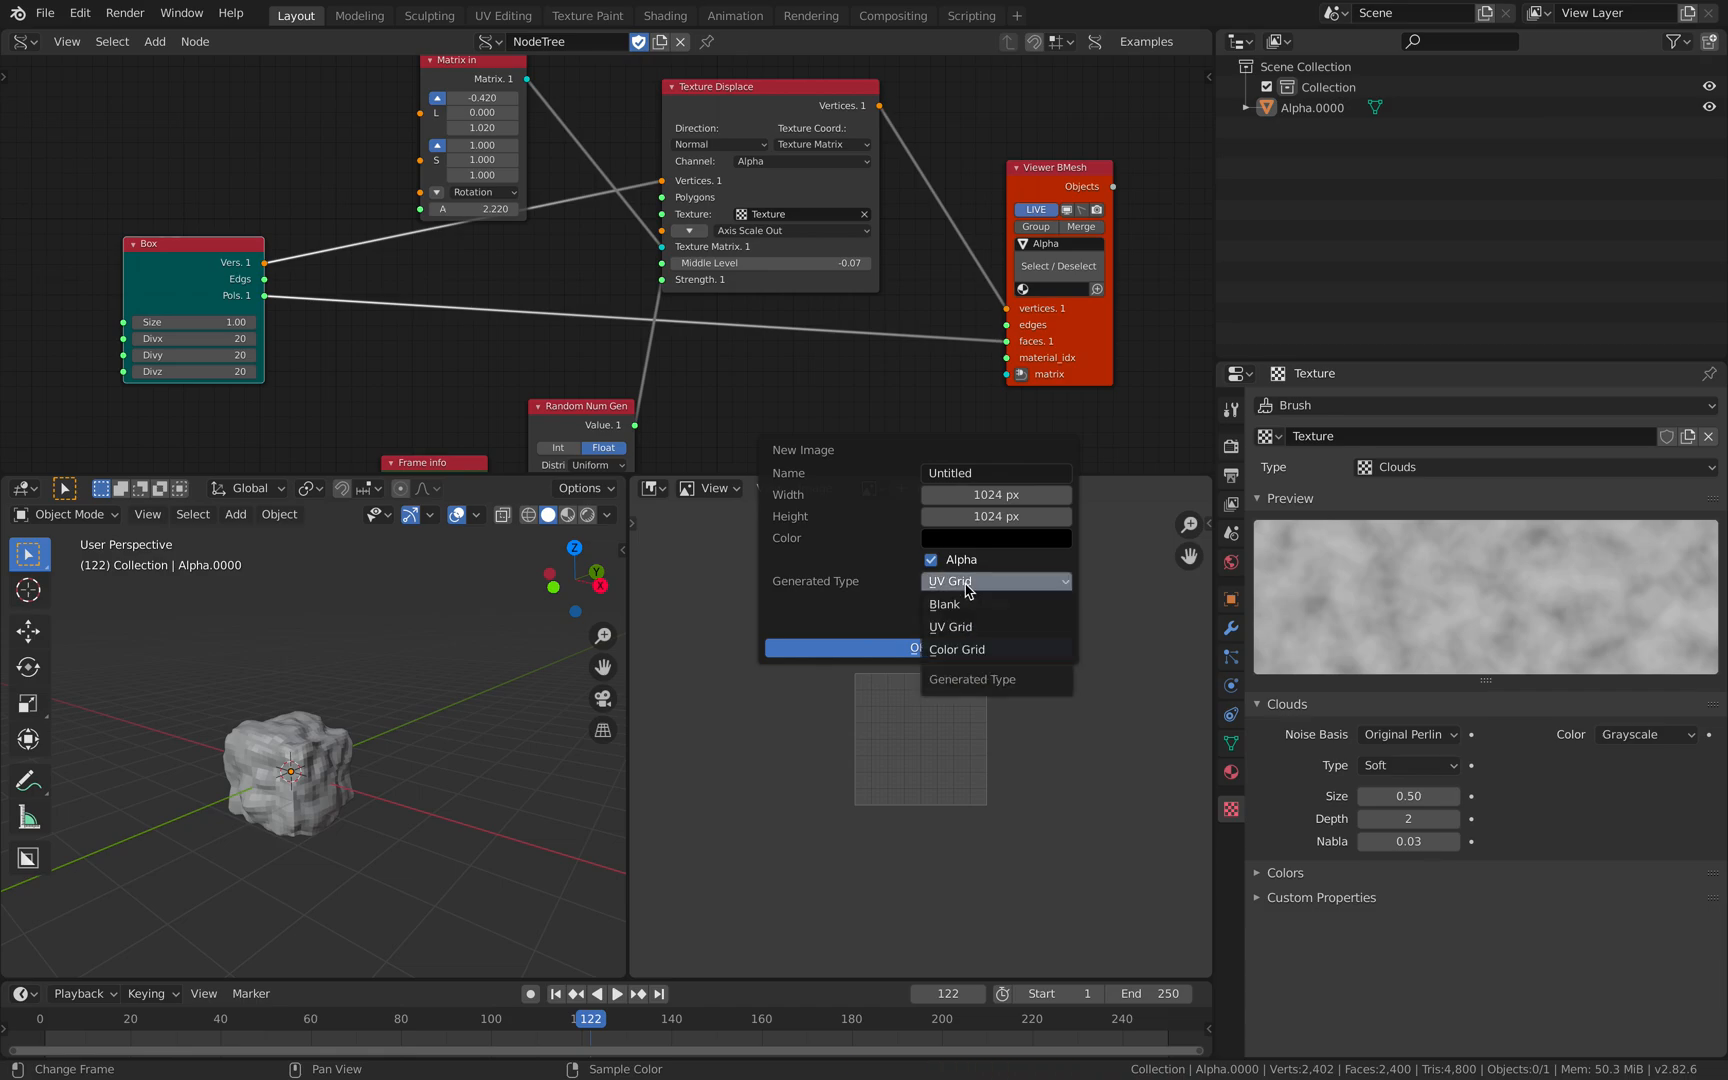
click(960, 648)
click(968, 586)
click(945, 650)
click(940, 652)
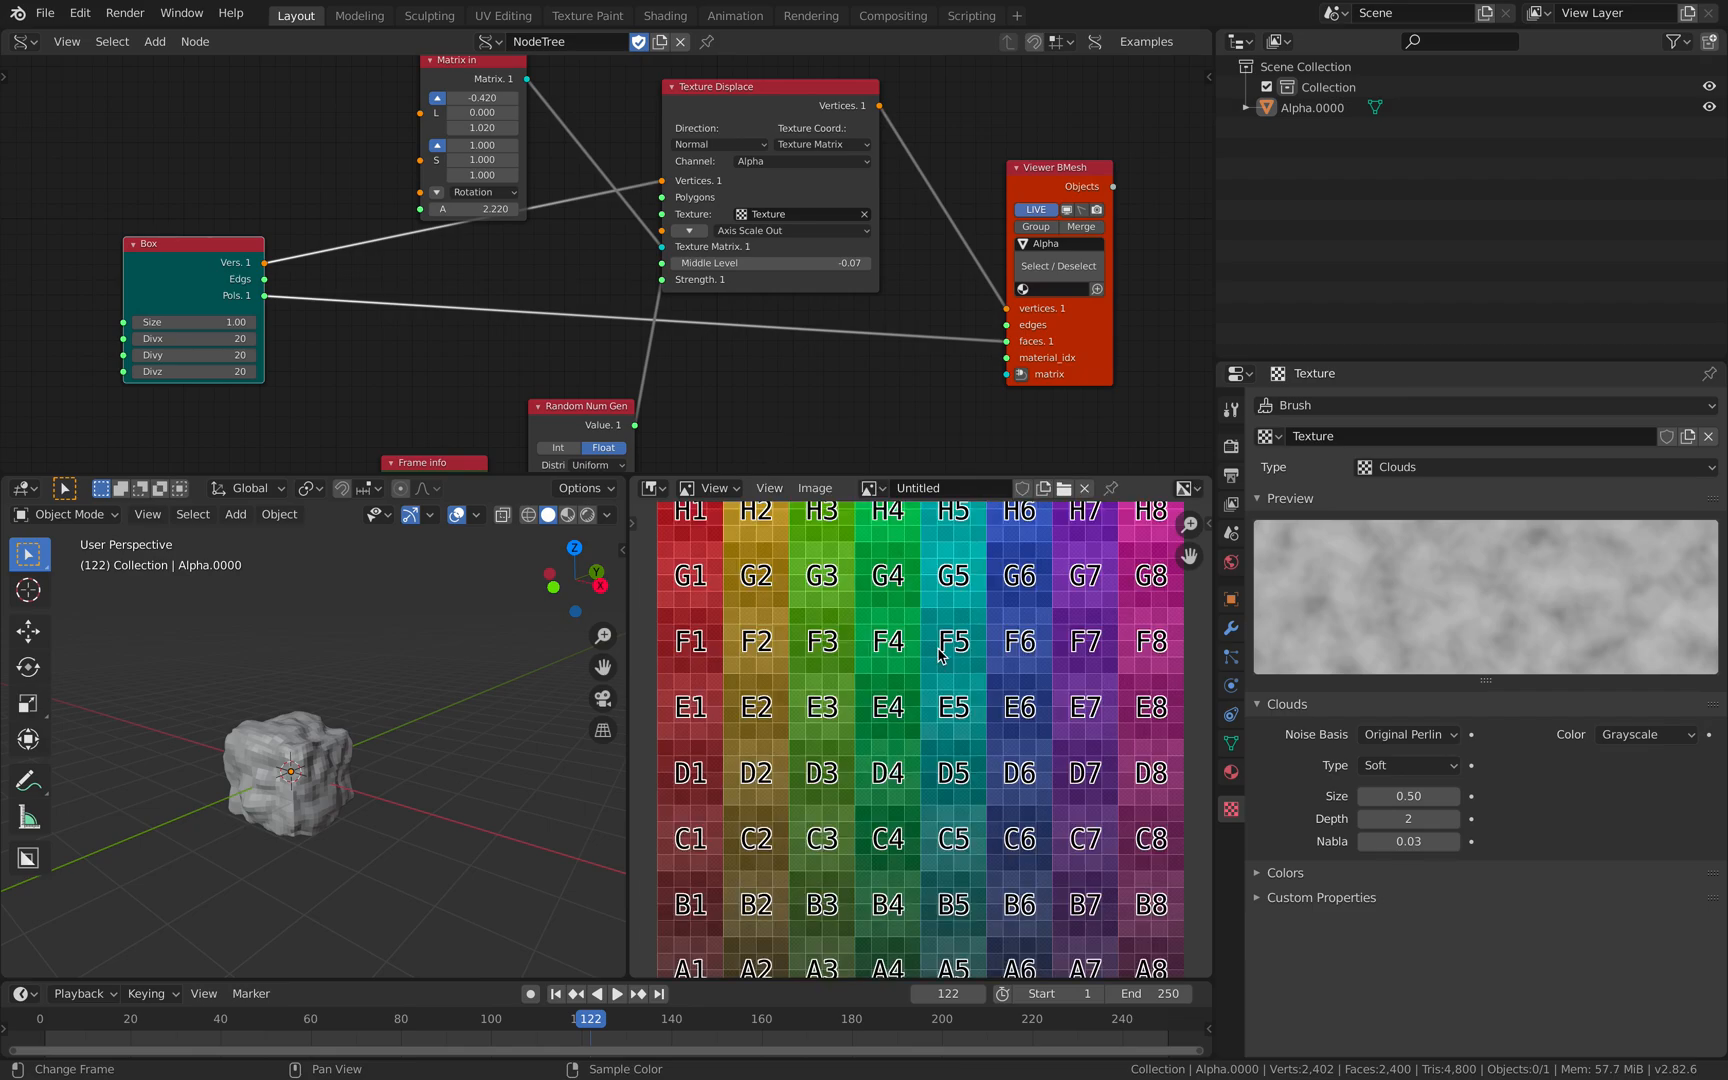
key(ctrl+s)
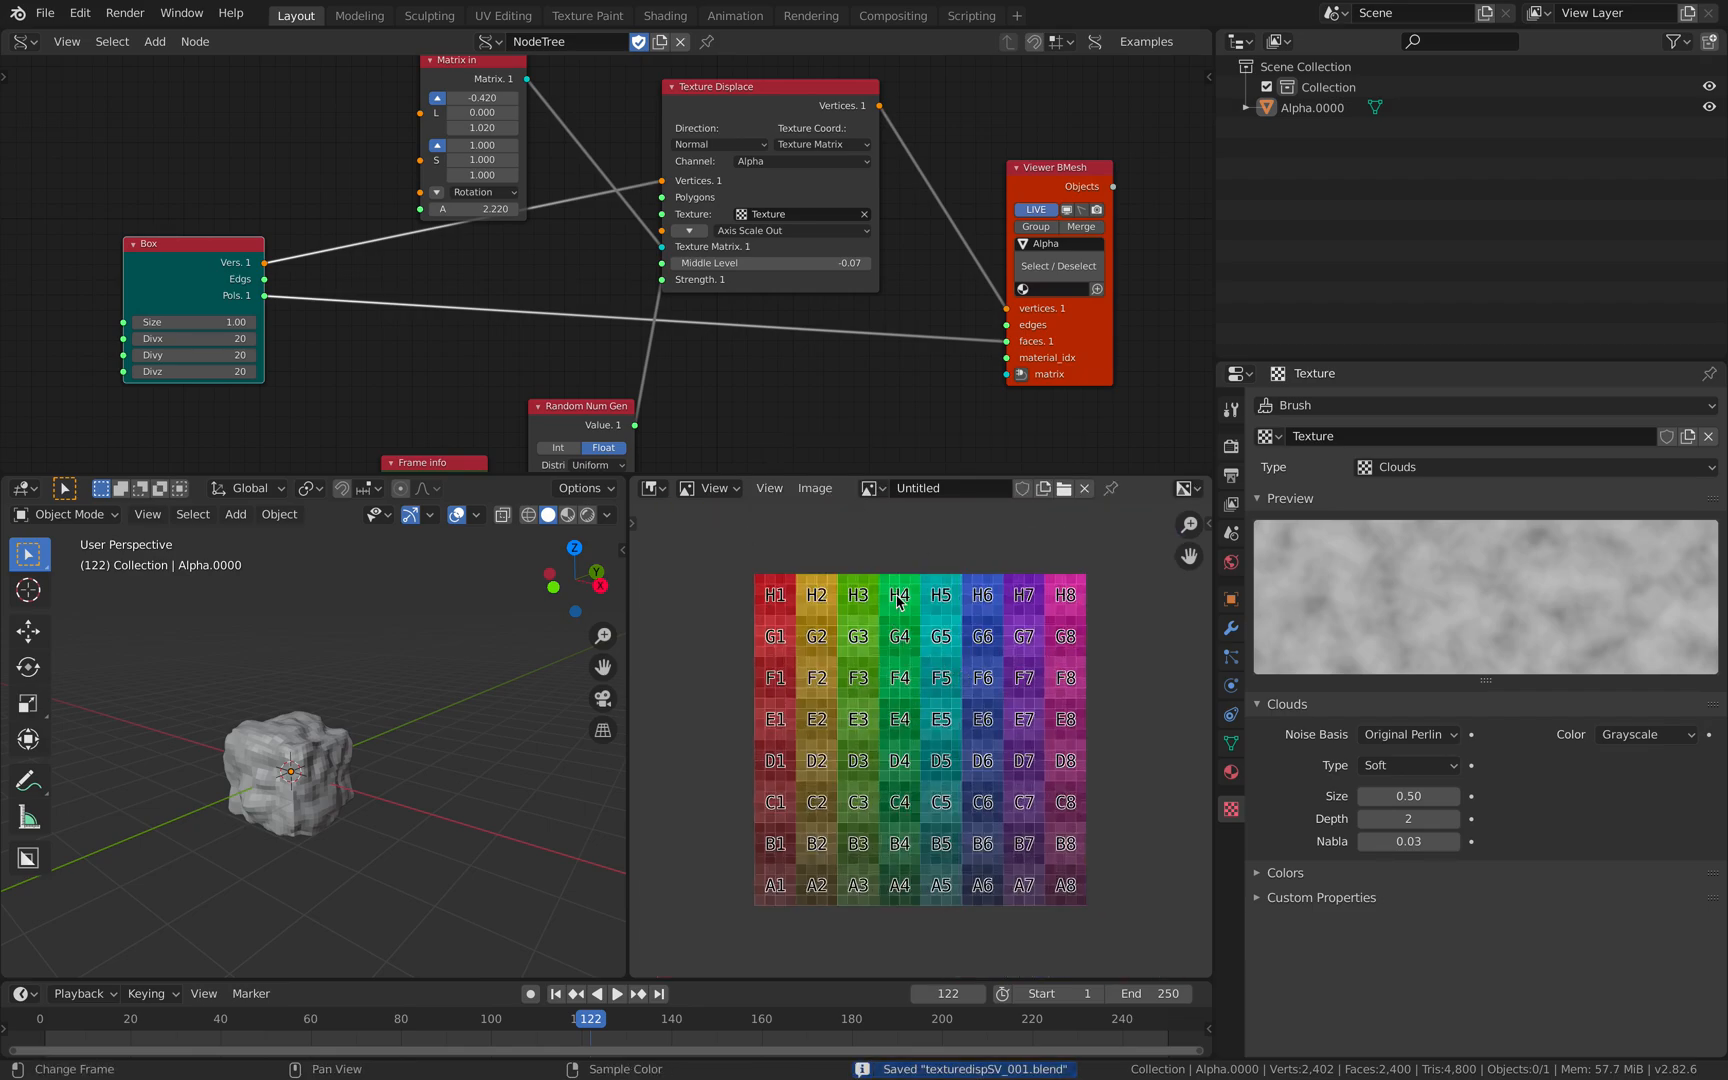
Change the texture type to Image or Movie and assign the Untitled image to it
click(1405, 475)
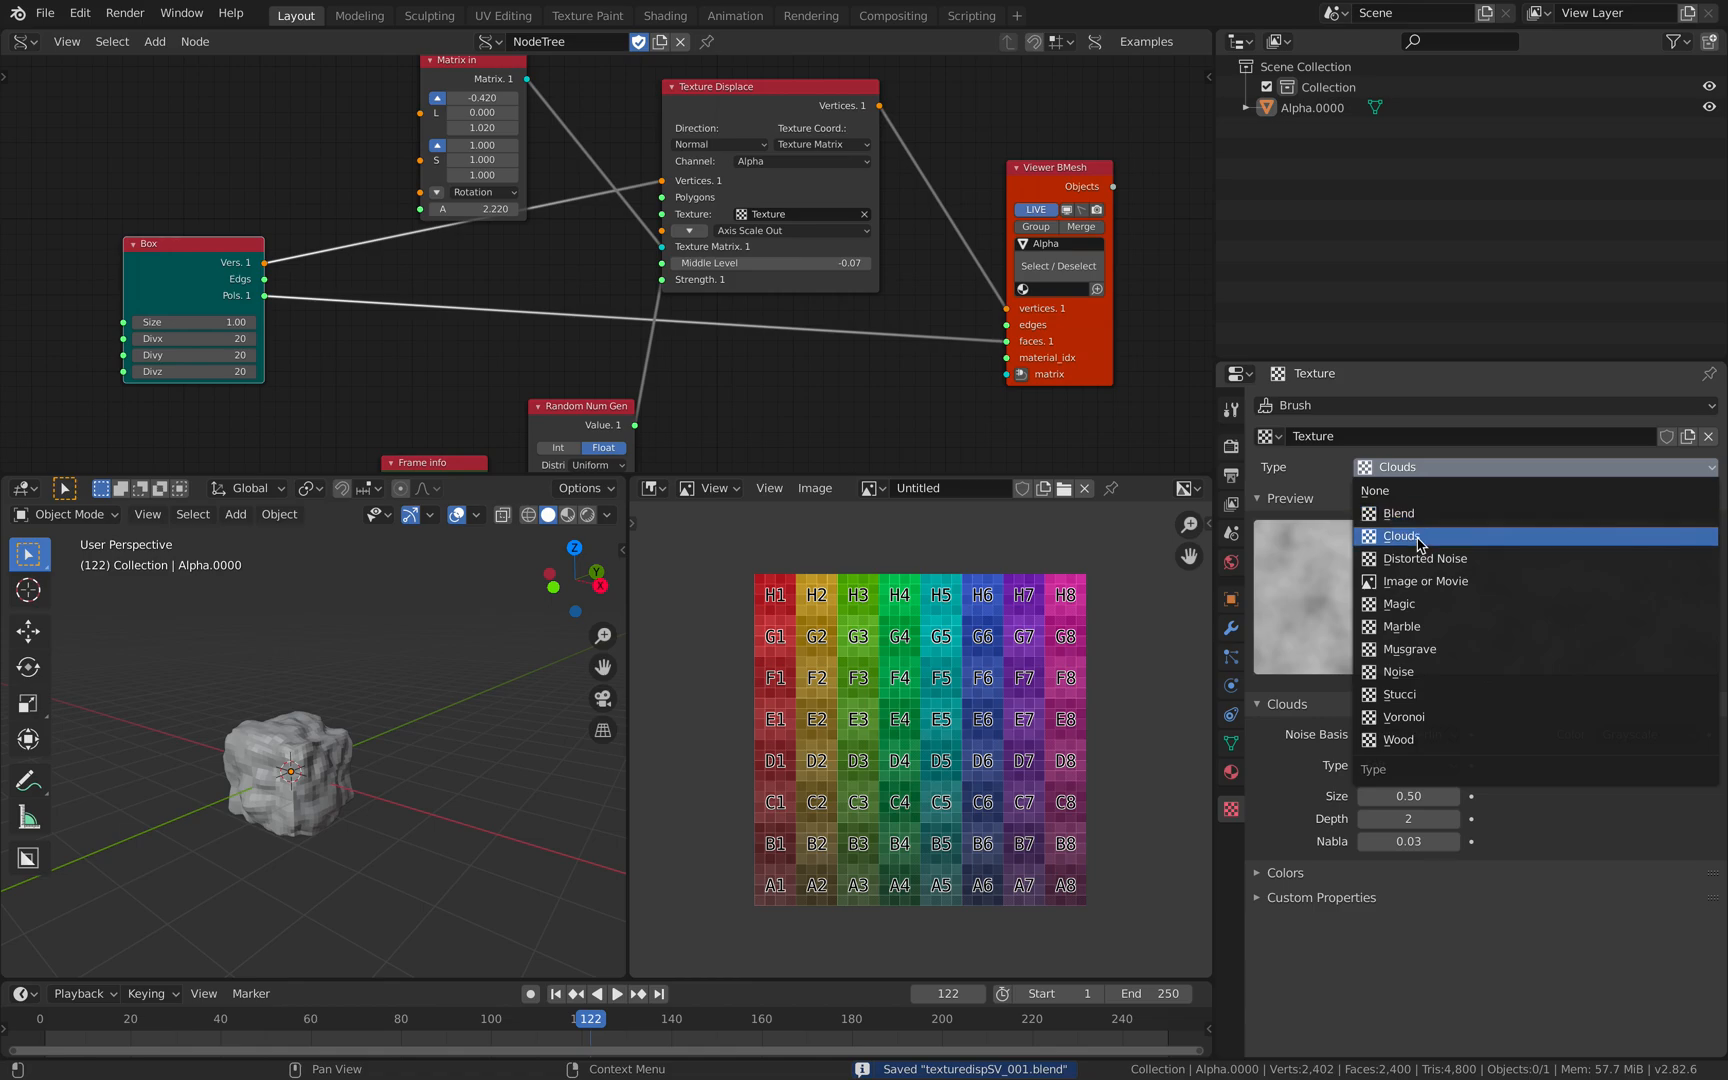
click(1422, 586)
click(1267, 764)
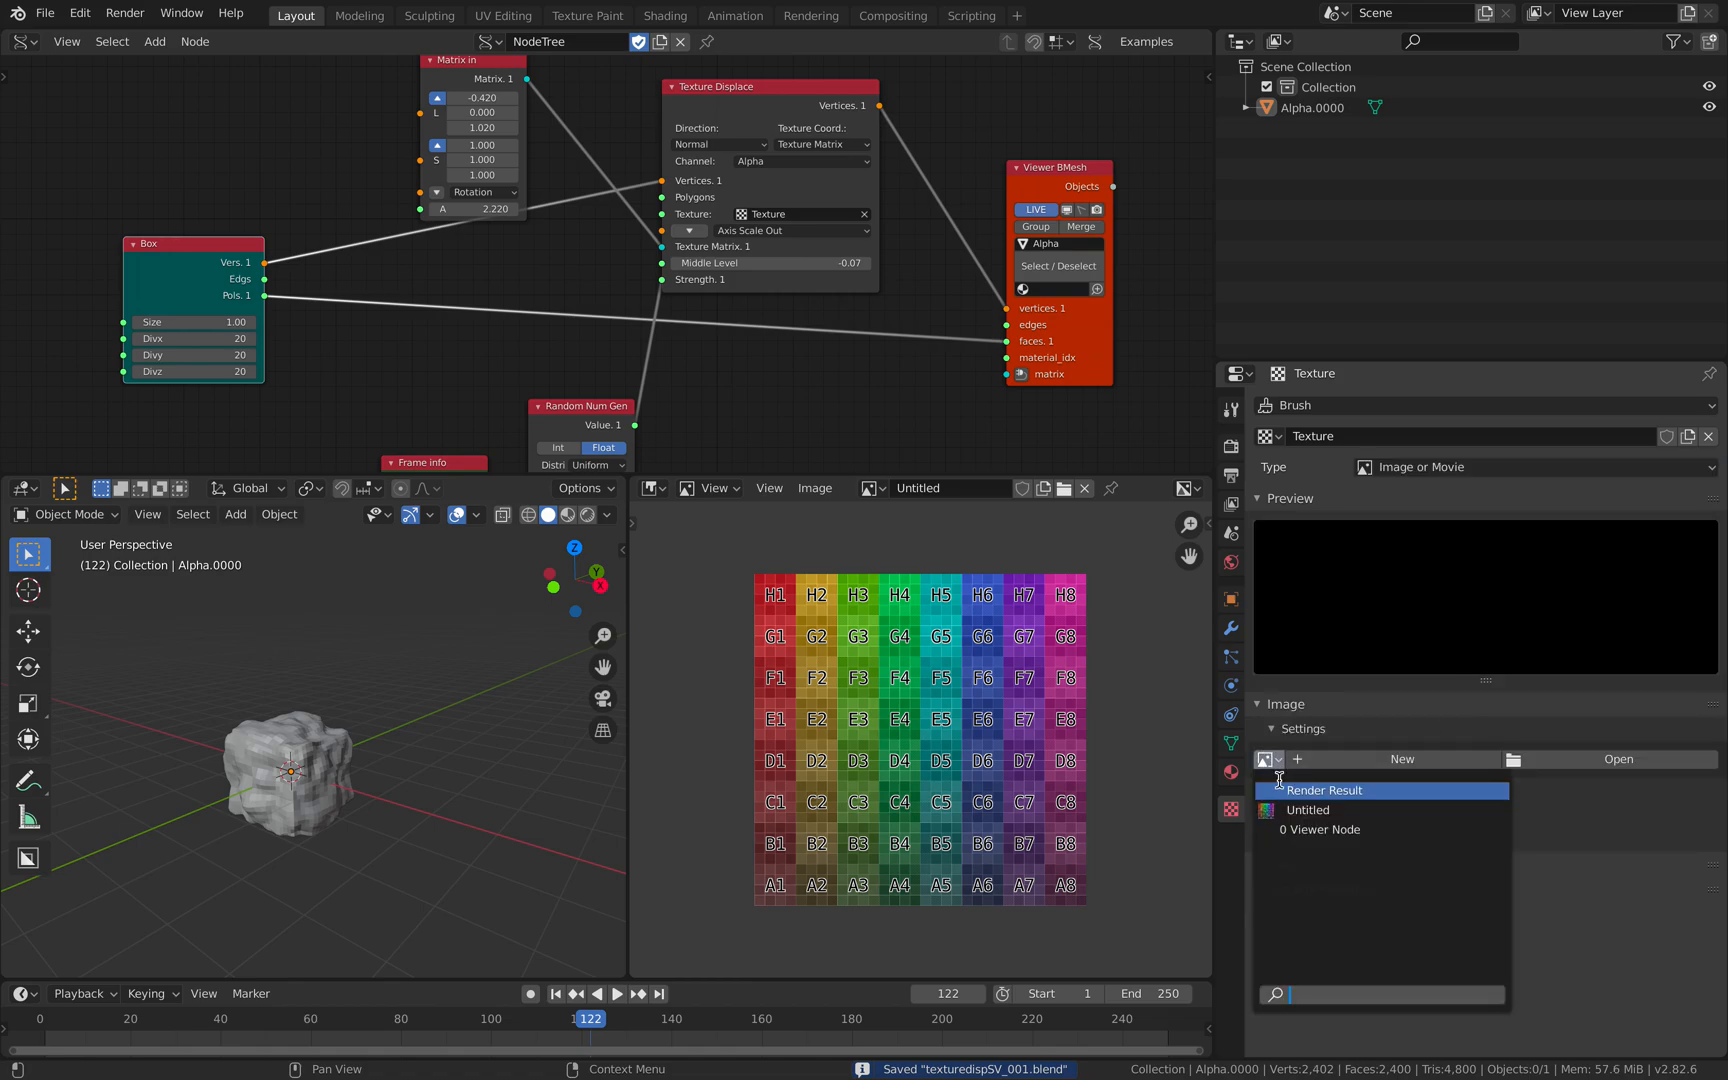
click(1292, 808)
Play the animation briefly to check how the color grid image displaces the box
scroll(673, 312, up, 2)
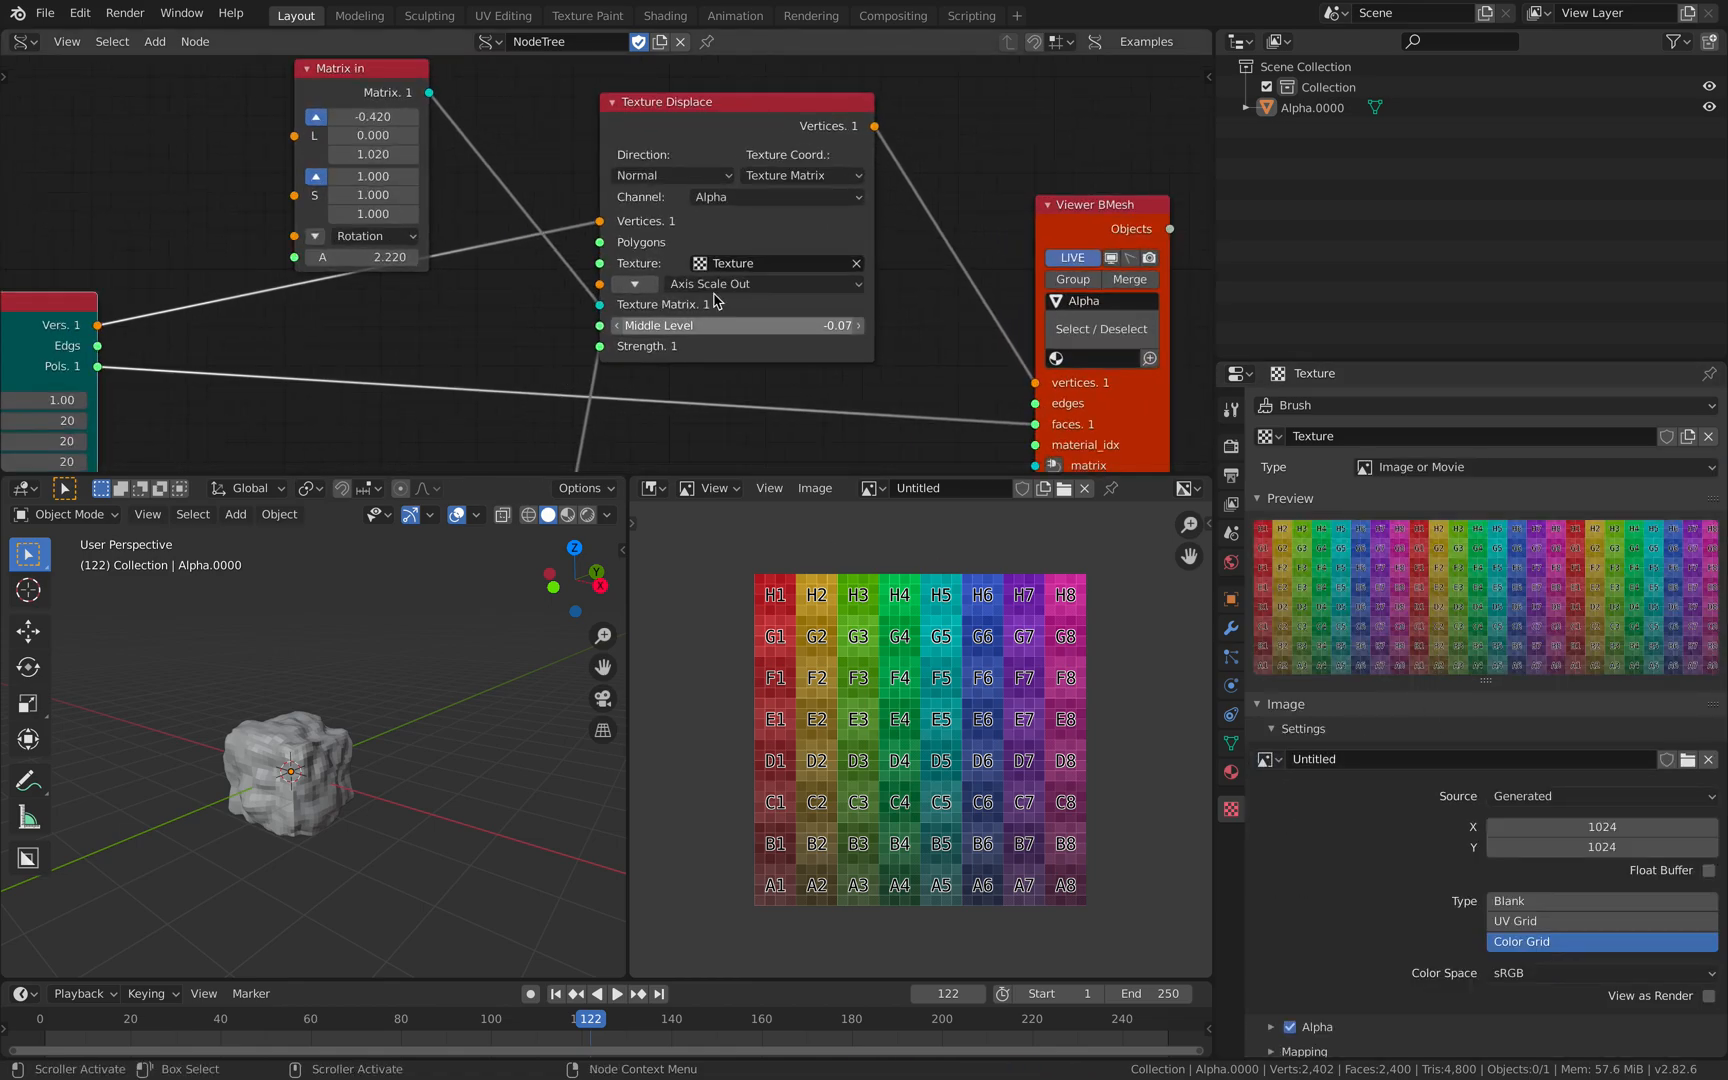
scroll(742, 318, up, 1)
middle_drag(487, 345, 614, 302)
key(space)
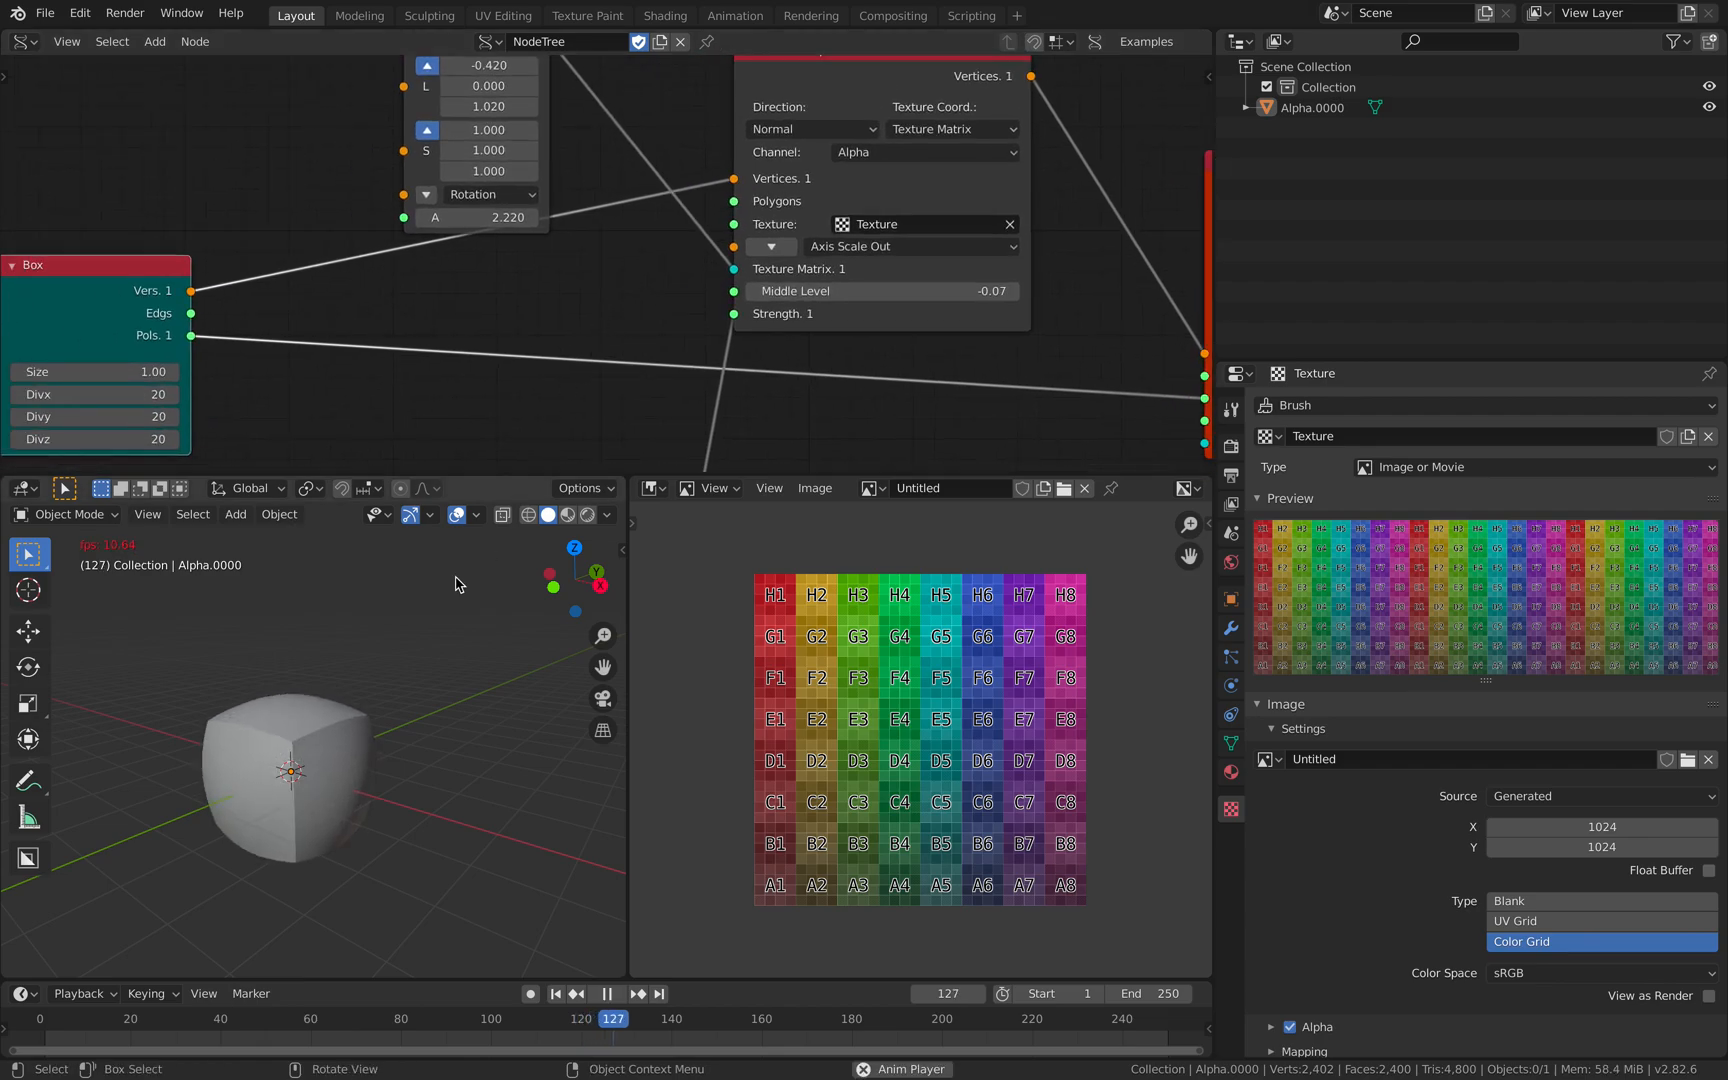
key(space)
middle_drag(466, 585, 244, 665)
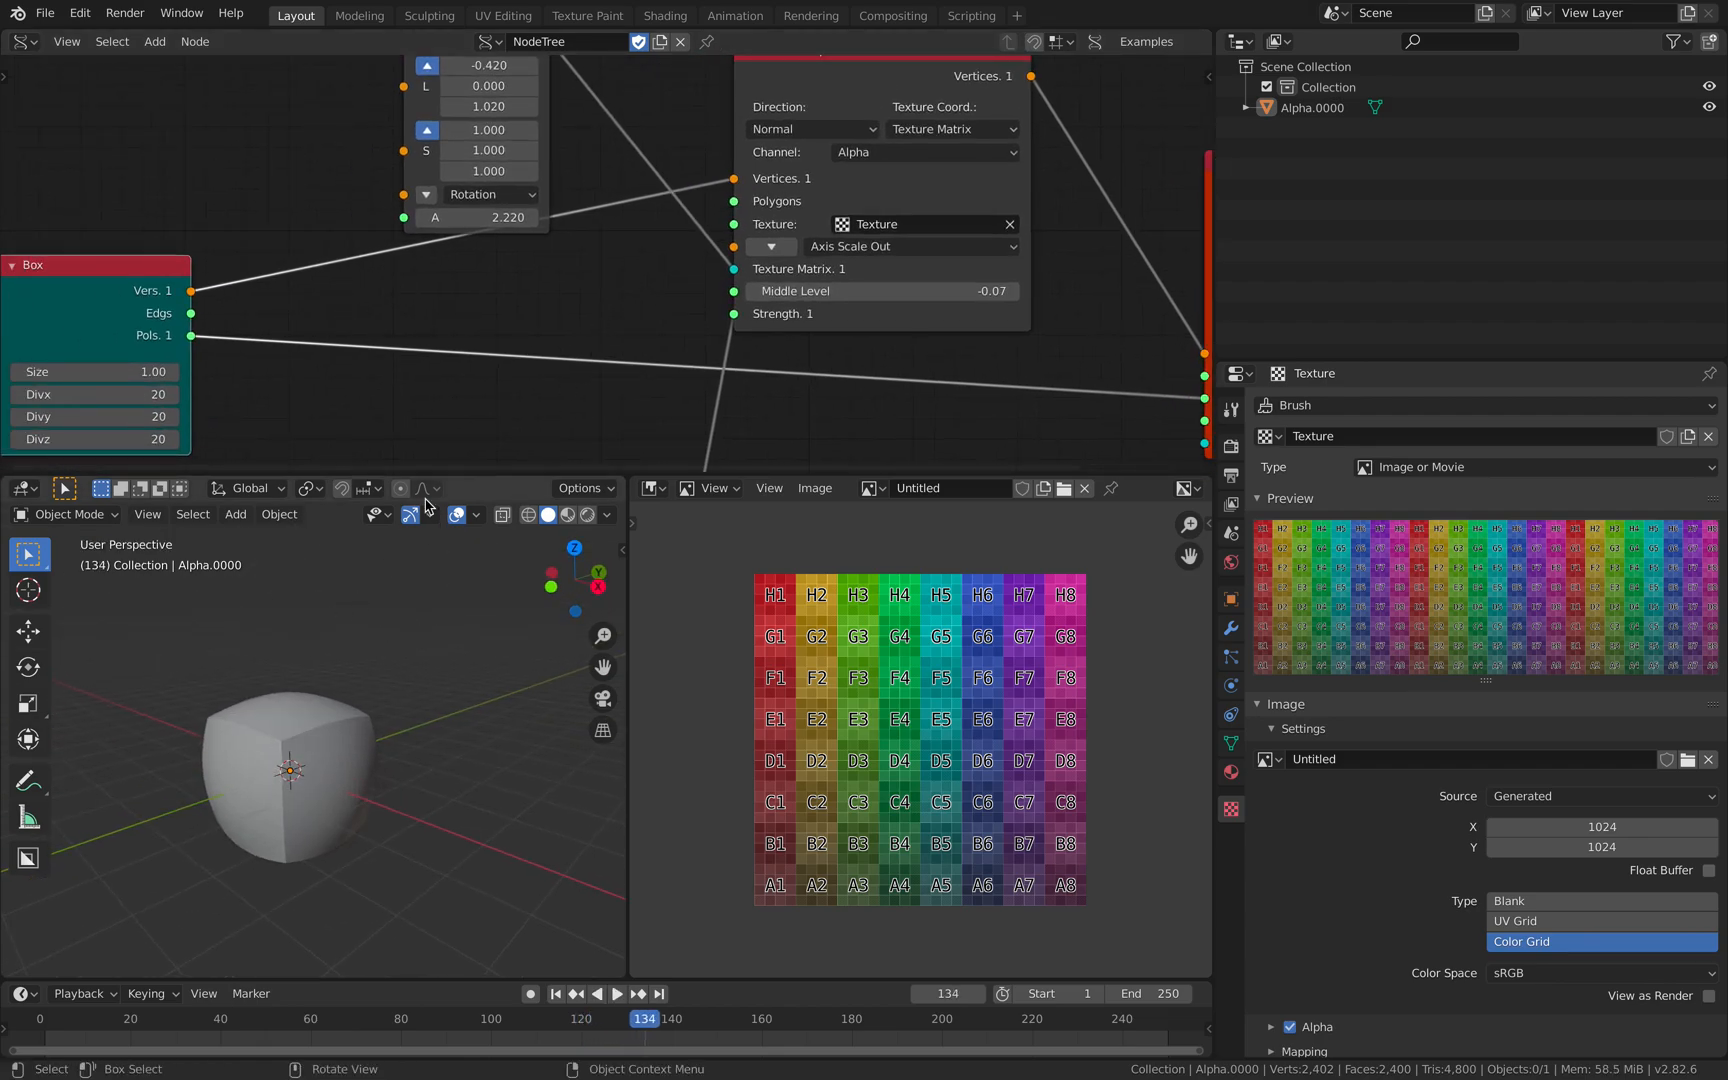
Set the Texture Displace Texture Coord to UV and move the Matrix in node out of the way
middle_drag(637, 302, 658, 344)
click(958, 172)
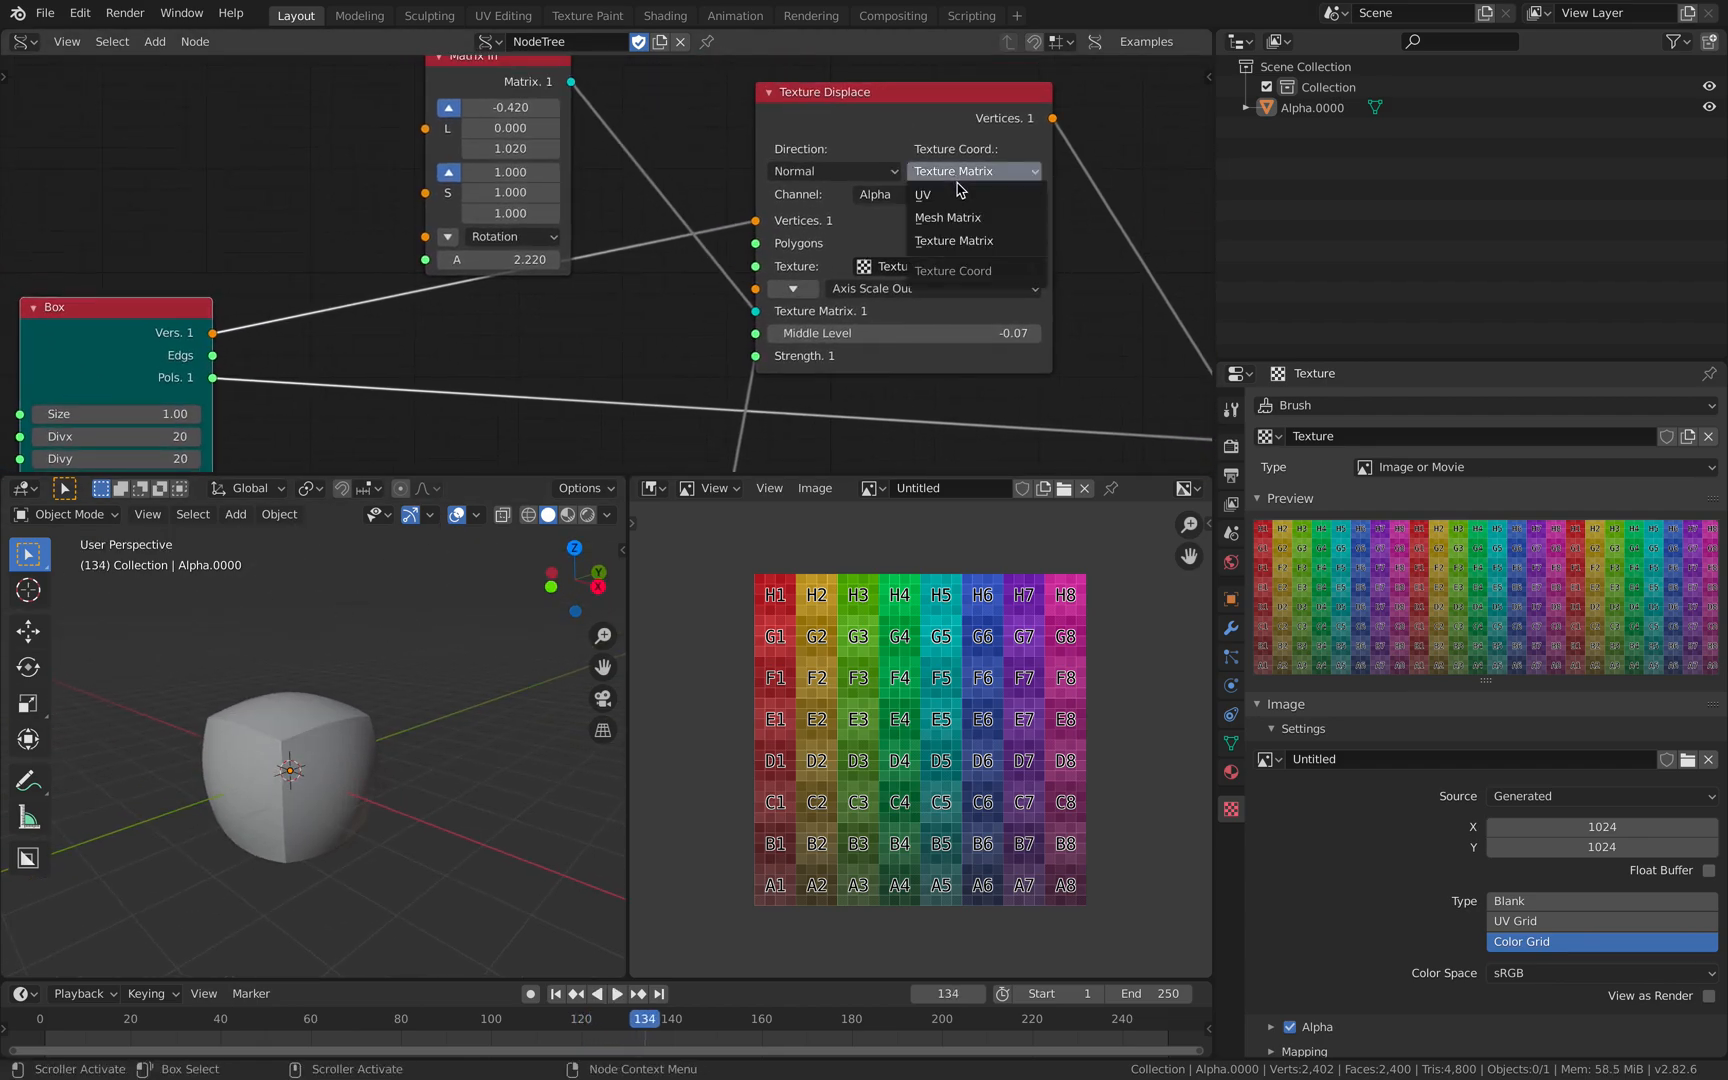
click(960, 196)
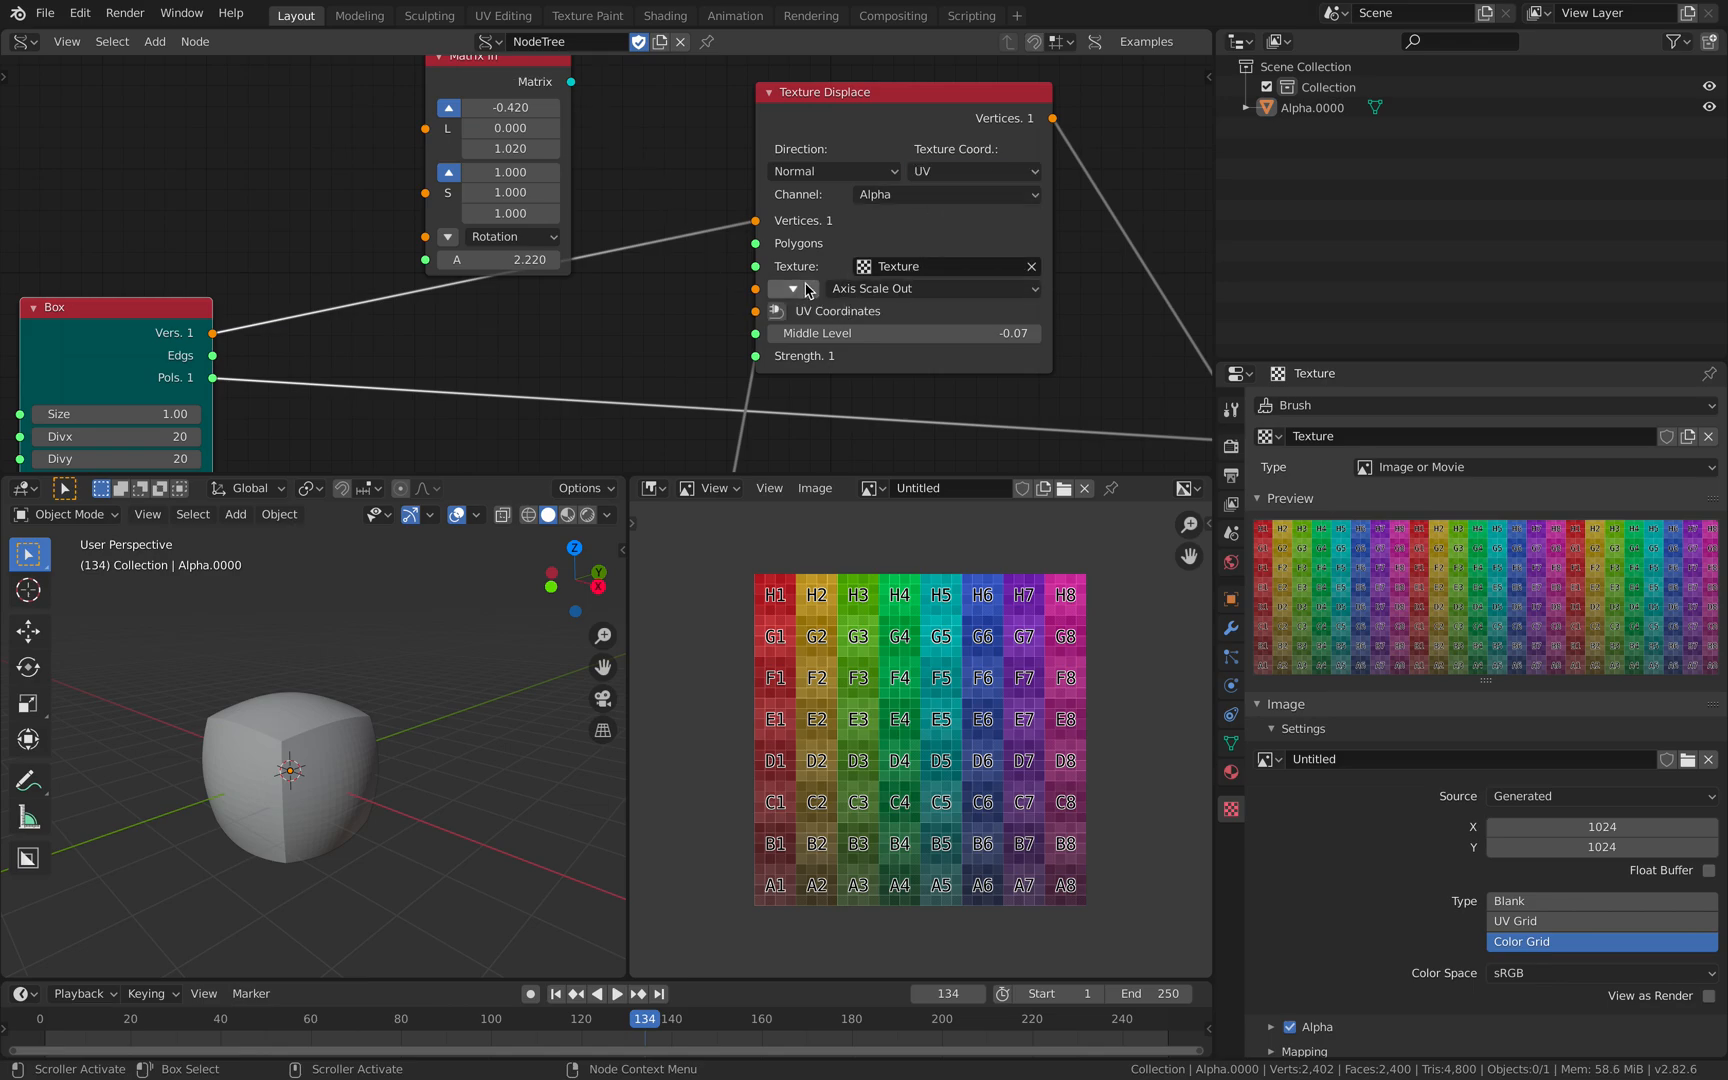
scroll(688, 305, down, 2)
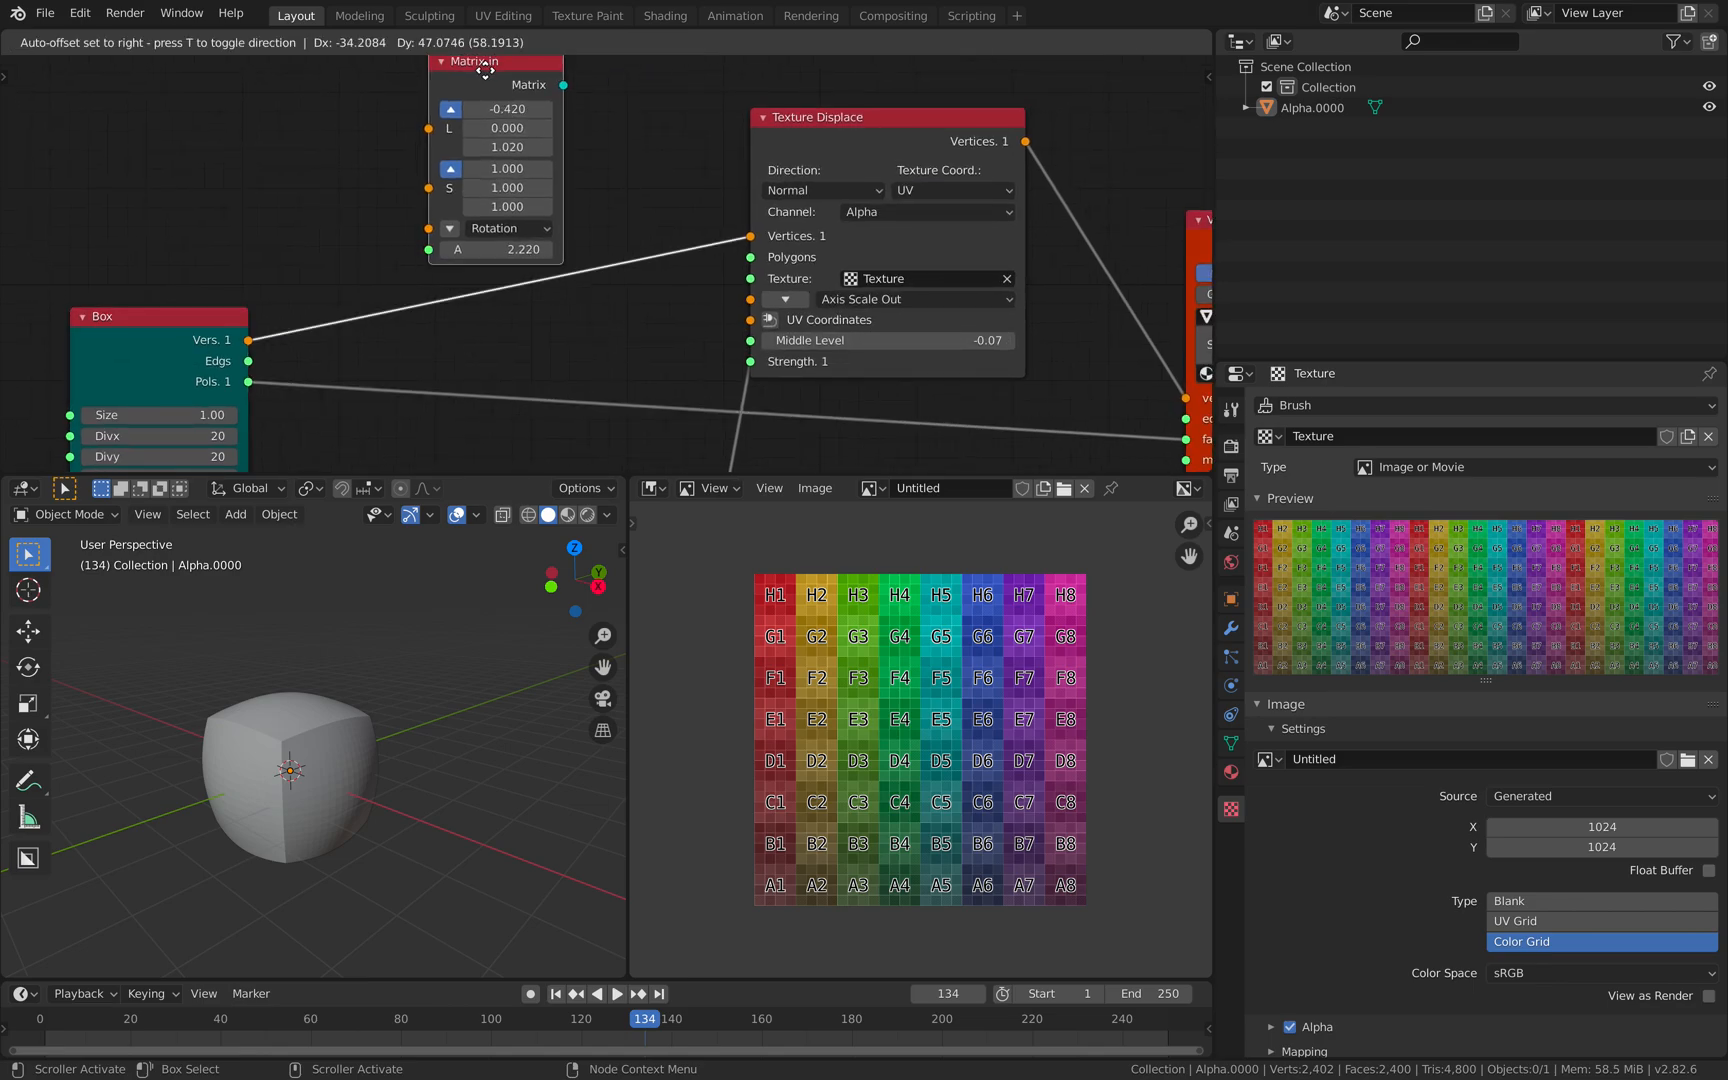
middle_drag(606, 240, 607, 235)
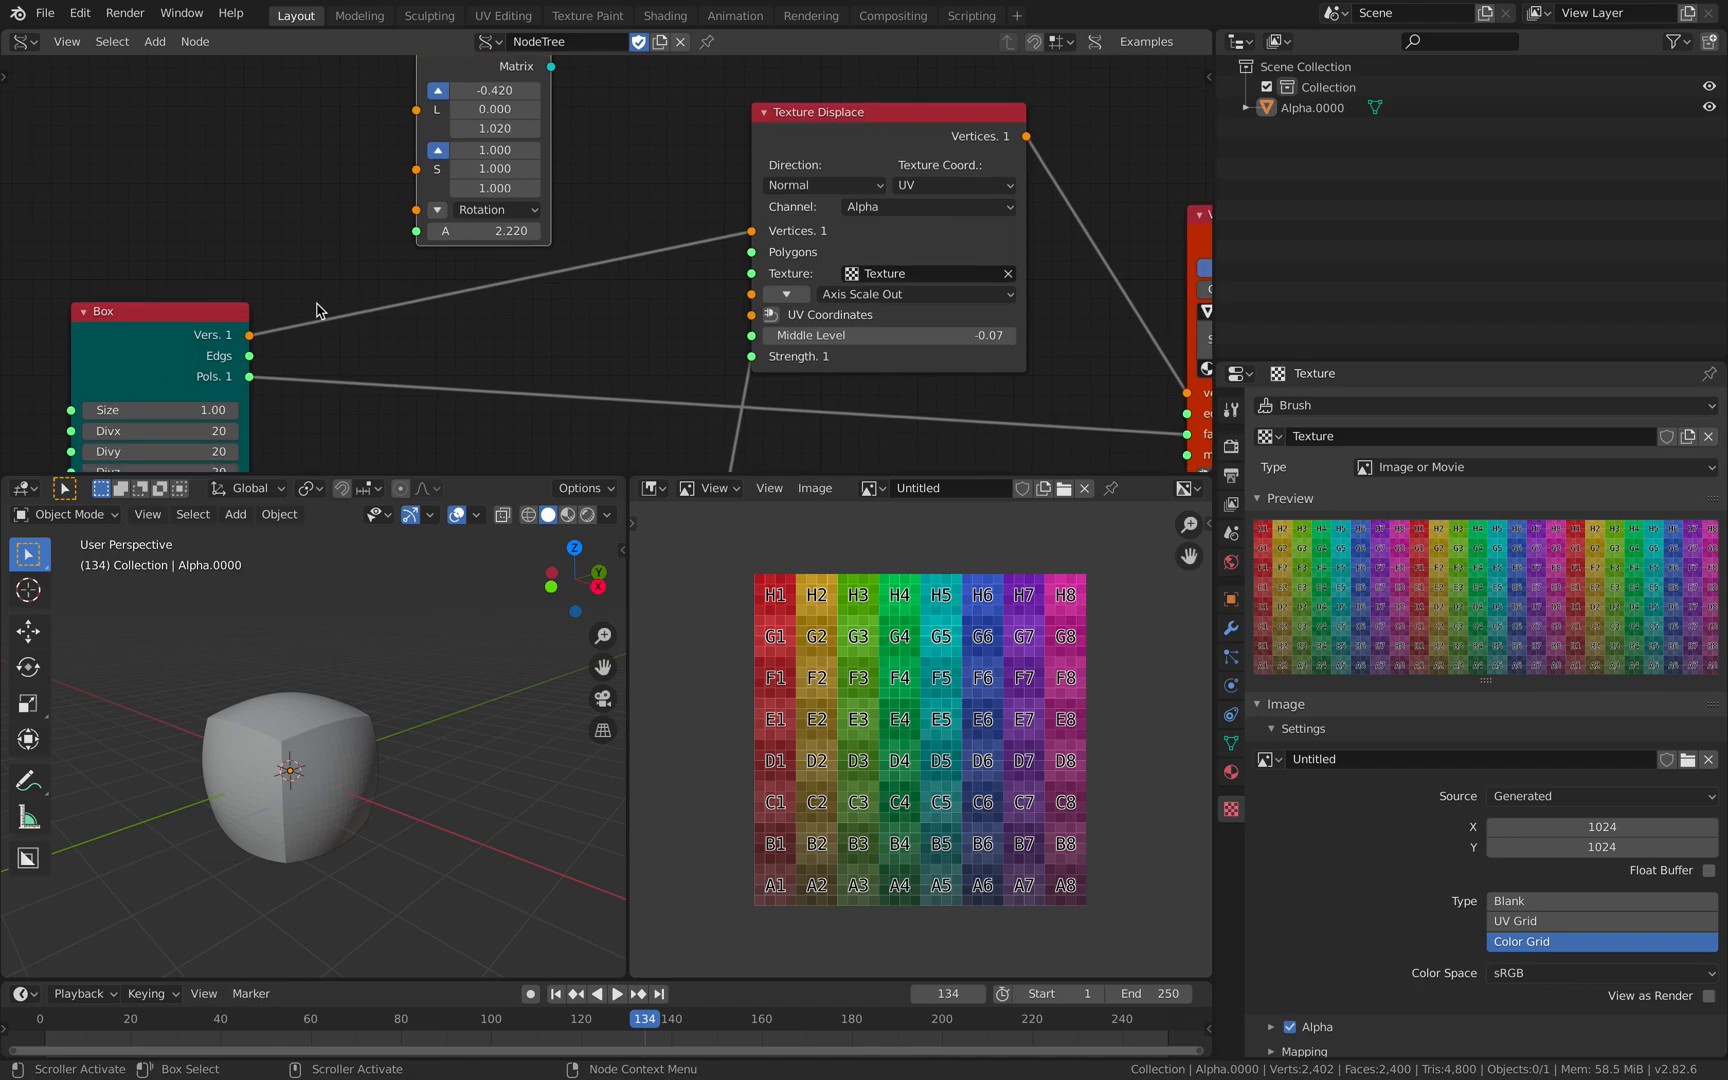
Connect the Box Vers output to the Texture Displace UV Coordinates input and check the result in playback
drag(251, 345, 570, 326)
drag(731, 311, 750, 314)
middle_drag(633, 331, 648, 318)
key(space)
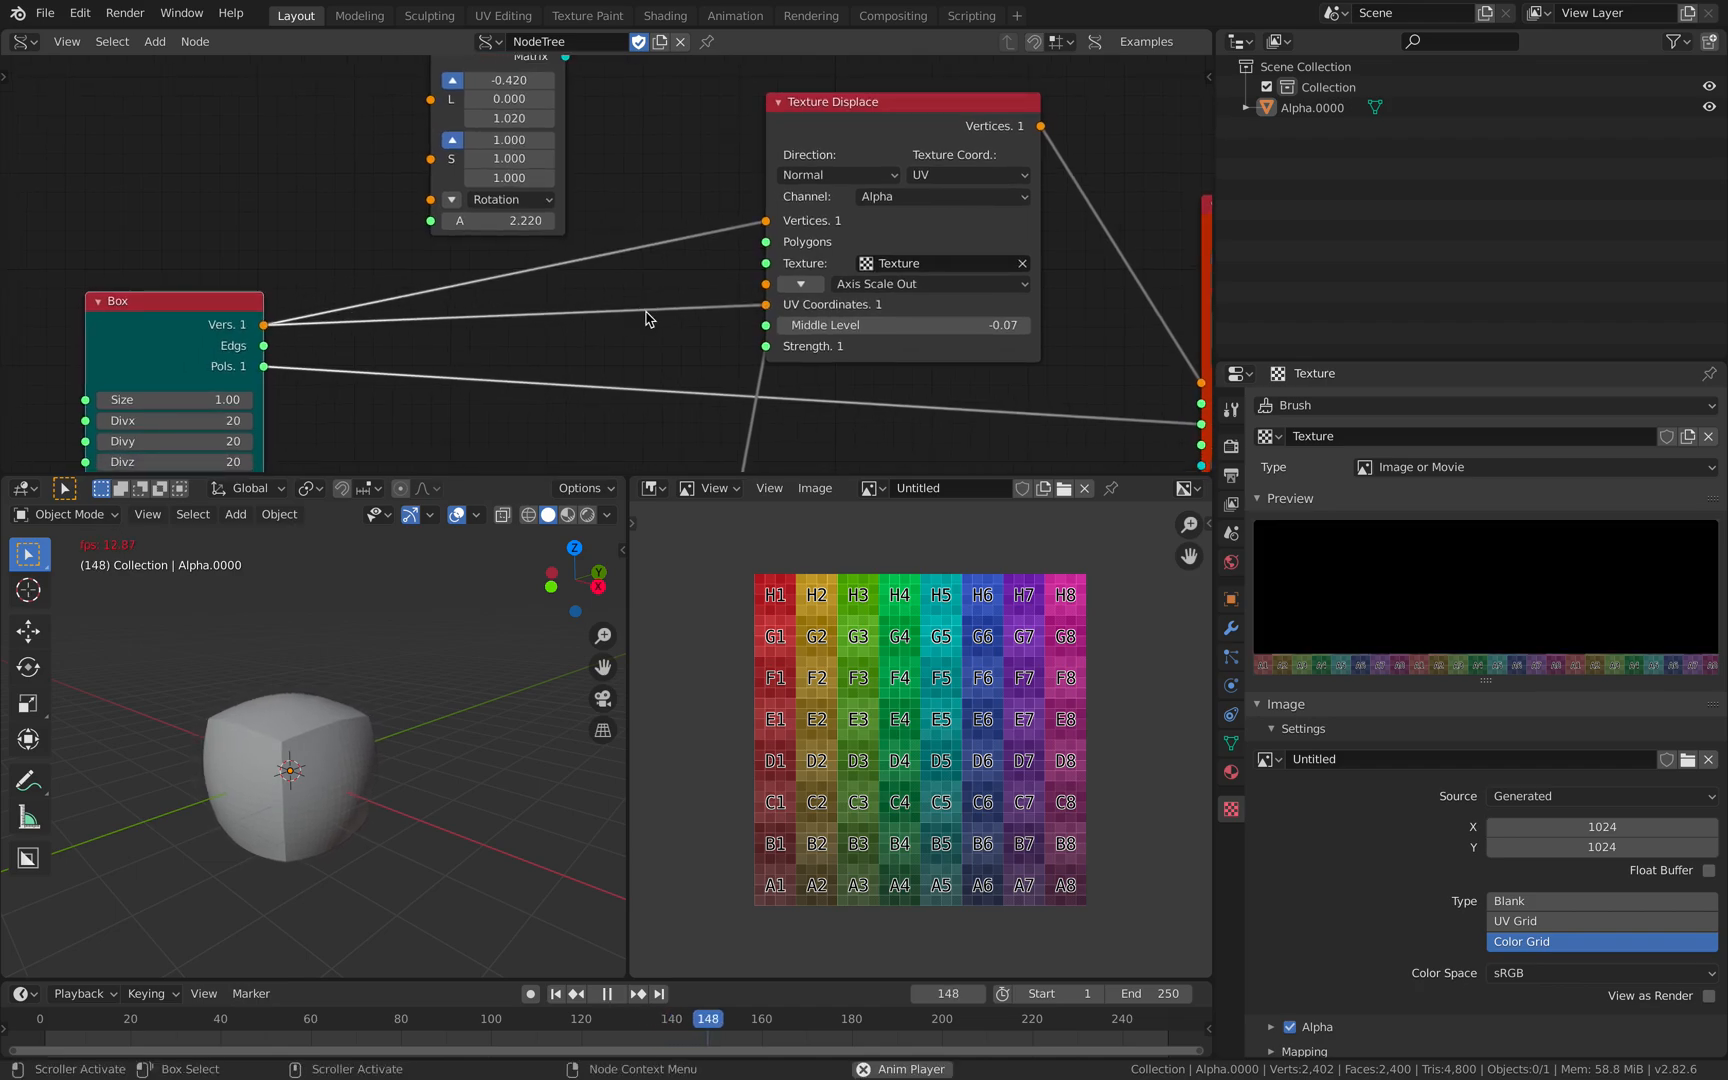
key(space)
middle_drag(648, 318, 684, 271)
scroll(684, 271, down, 2)
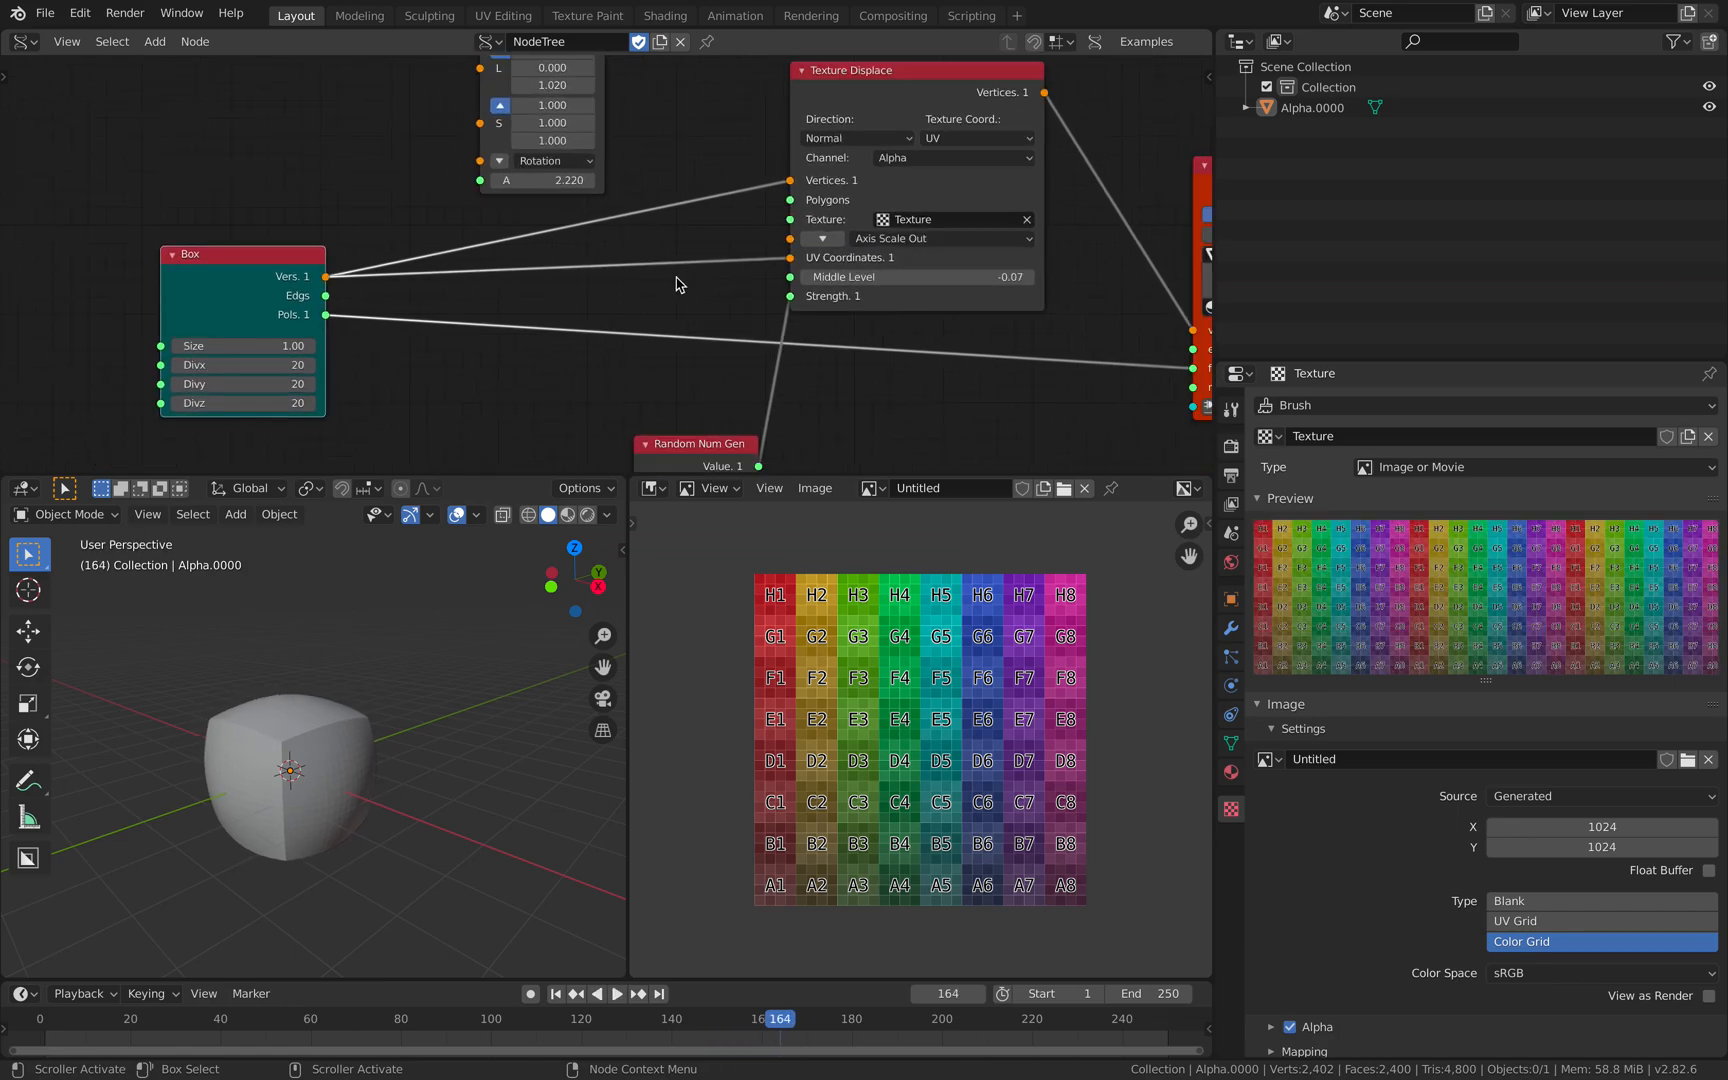
Add a Plane MK2 node and place it just below the Box node
key(shift+a)
click(460, 377)
text(plane)
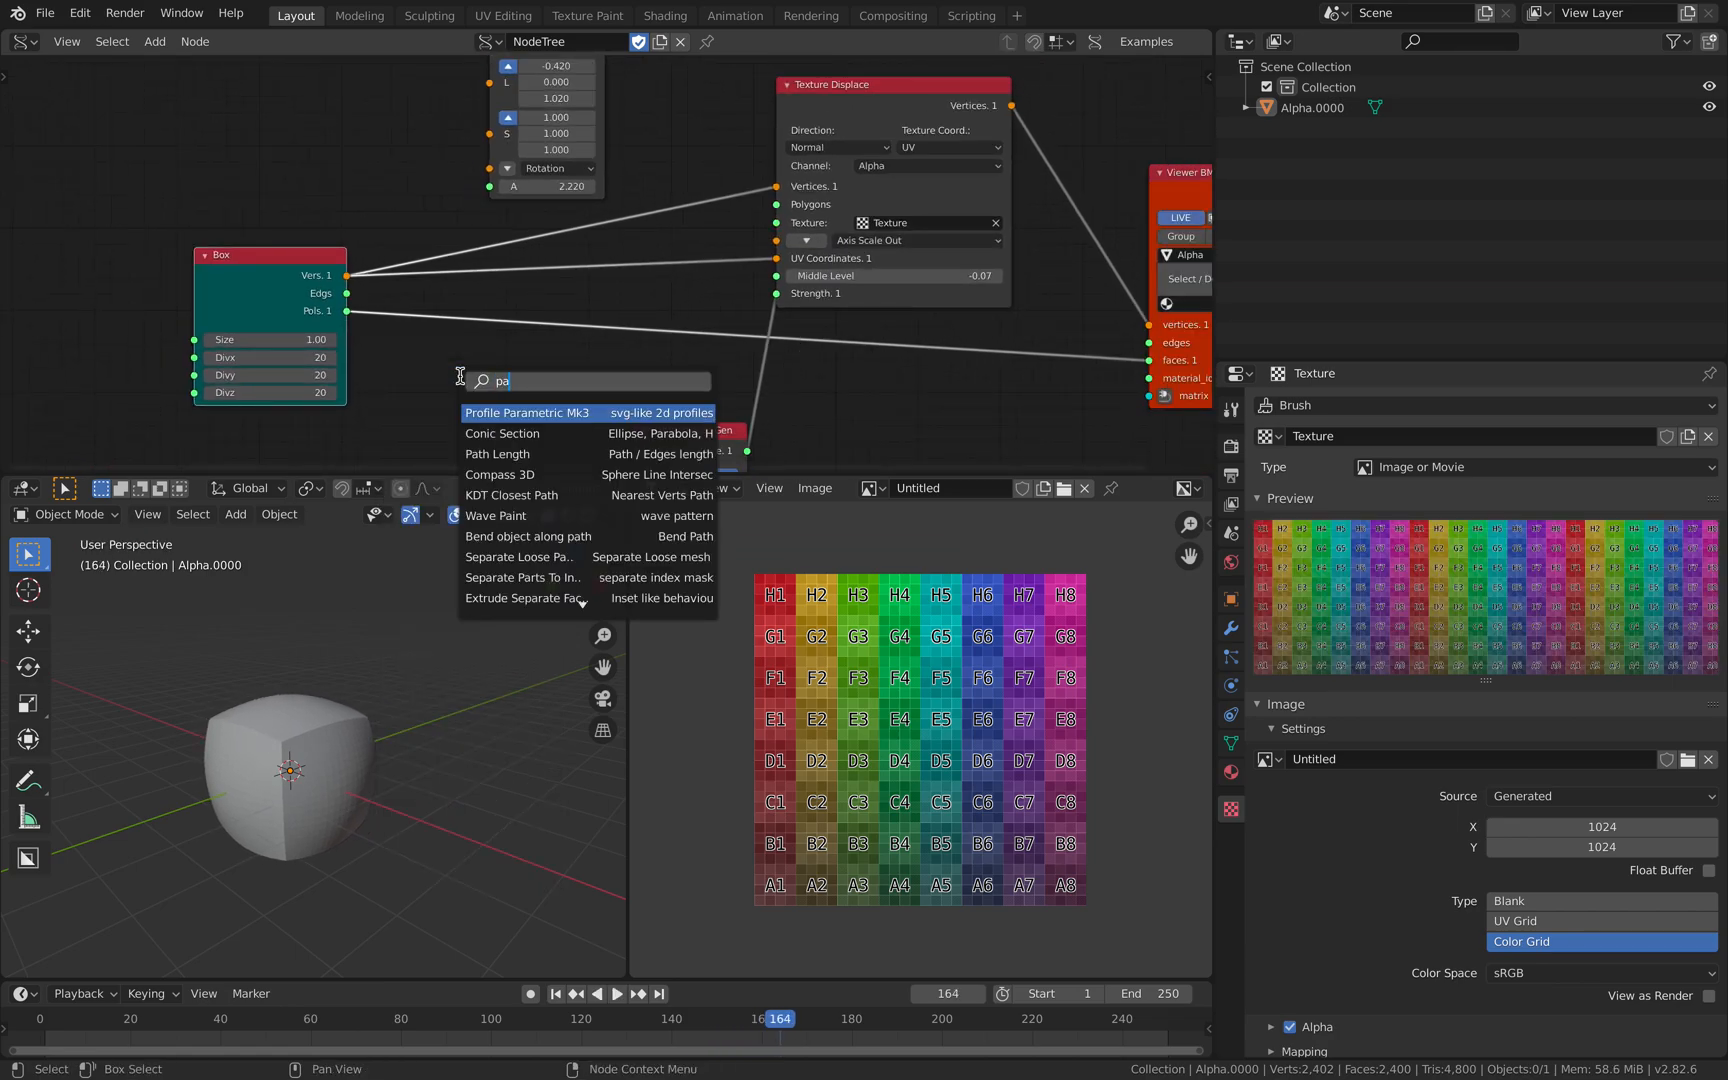
key(Return)
click(415, 377)
middle_drag(443, 379, 445, 252)
drag(458, 272, 386, 242)
middle_drag(452, 258, 447, 274)
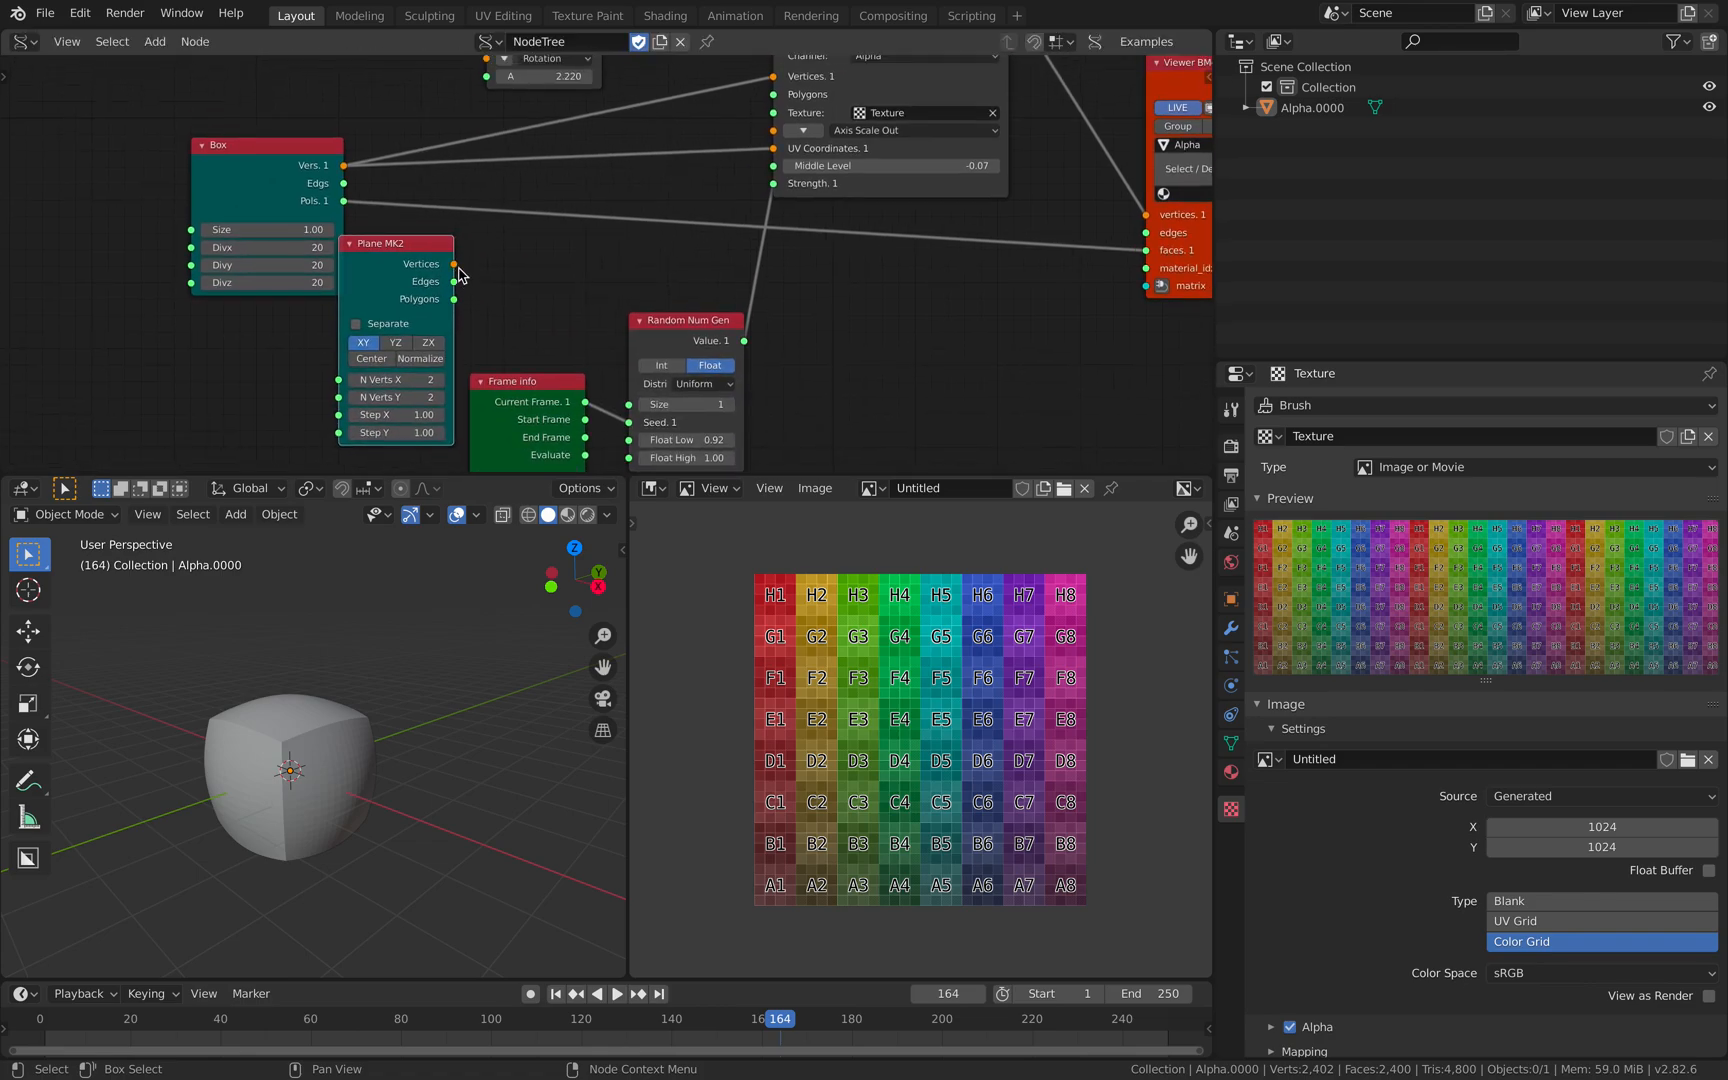
Connect the Plane MK2 Vertices output to the Texture Displace UV Coordinates input in place of the Box link
drag(453, 263, 655, 155)
drag(773, 151, 774, 149)
middle_drag(549, 261, 553, 268)
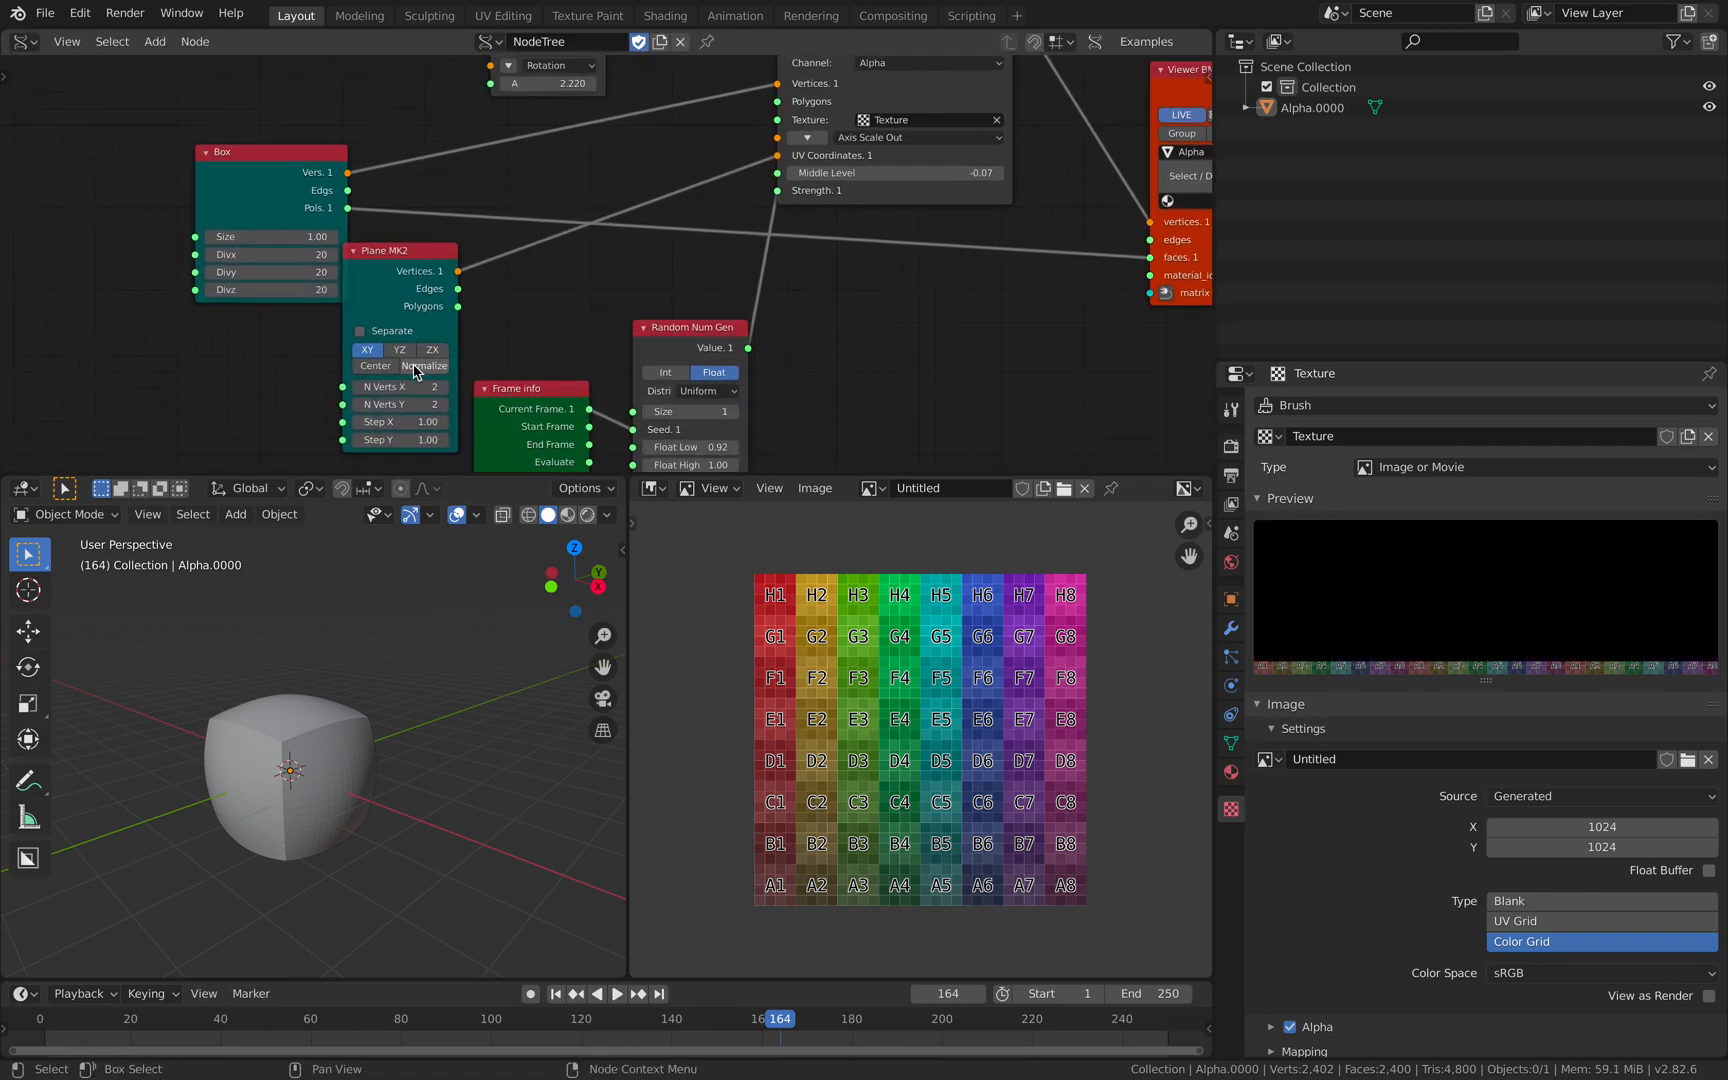
Enable Center and Normalize on the Plane MK2 node, with 10 vertices in both X and Y
click(390, 366)
click(433, 351)
click(429, 365)
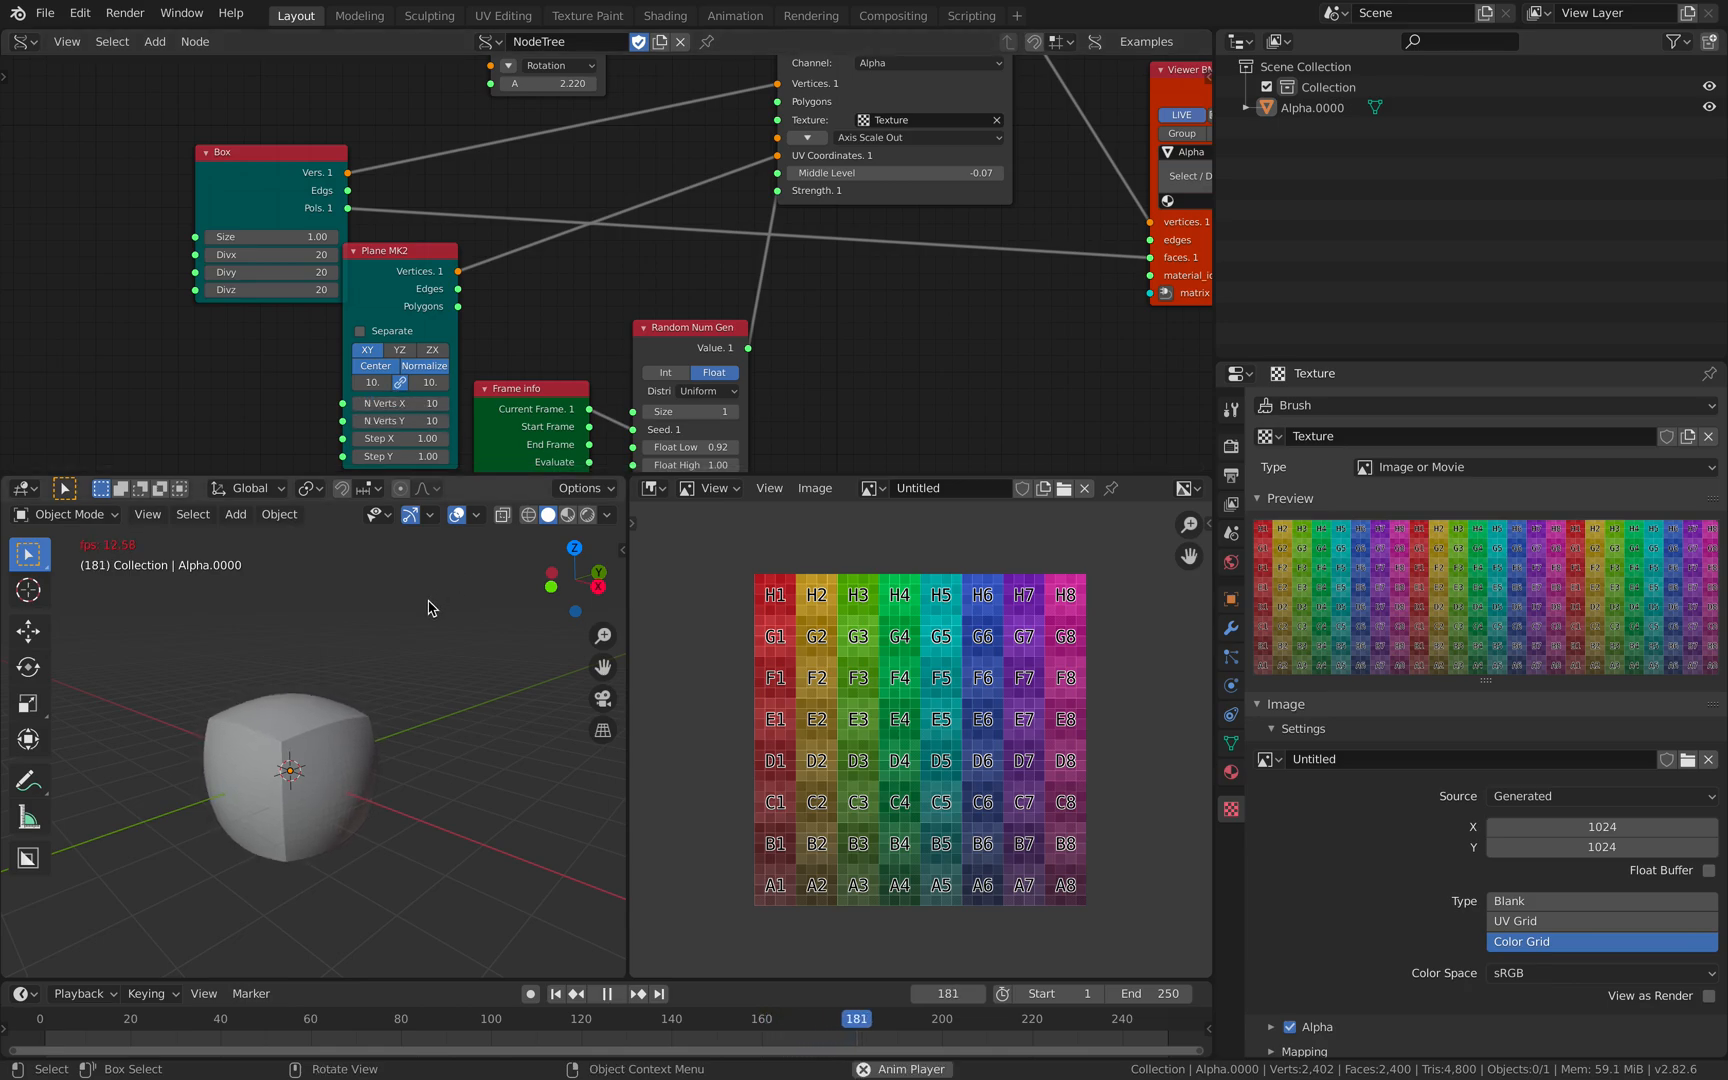
Move the Plane MK2 node closer under the Box node and replay the animation to check the displacement
key(space)
drag(396, 261, 304, 268)
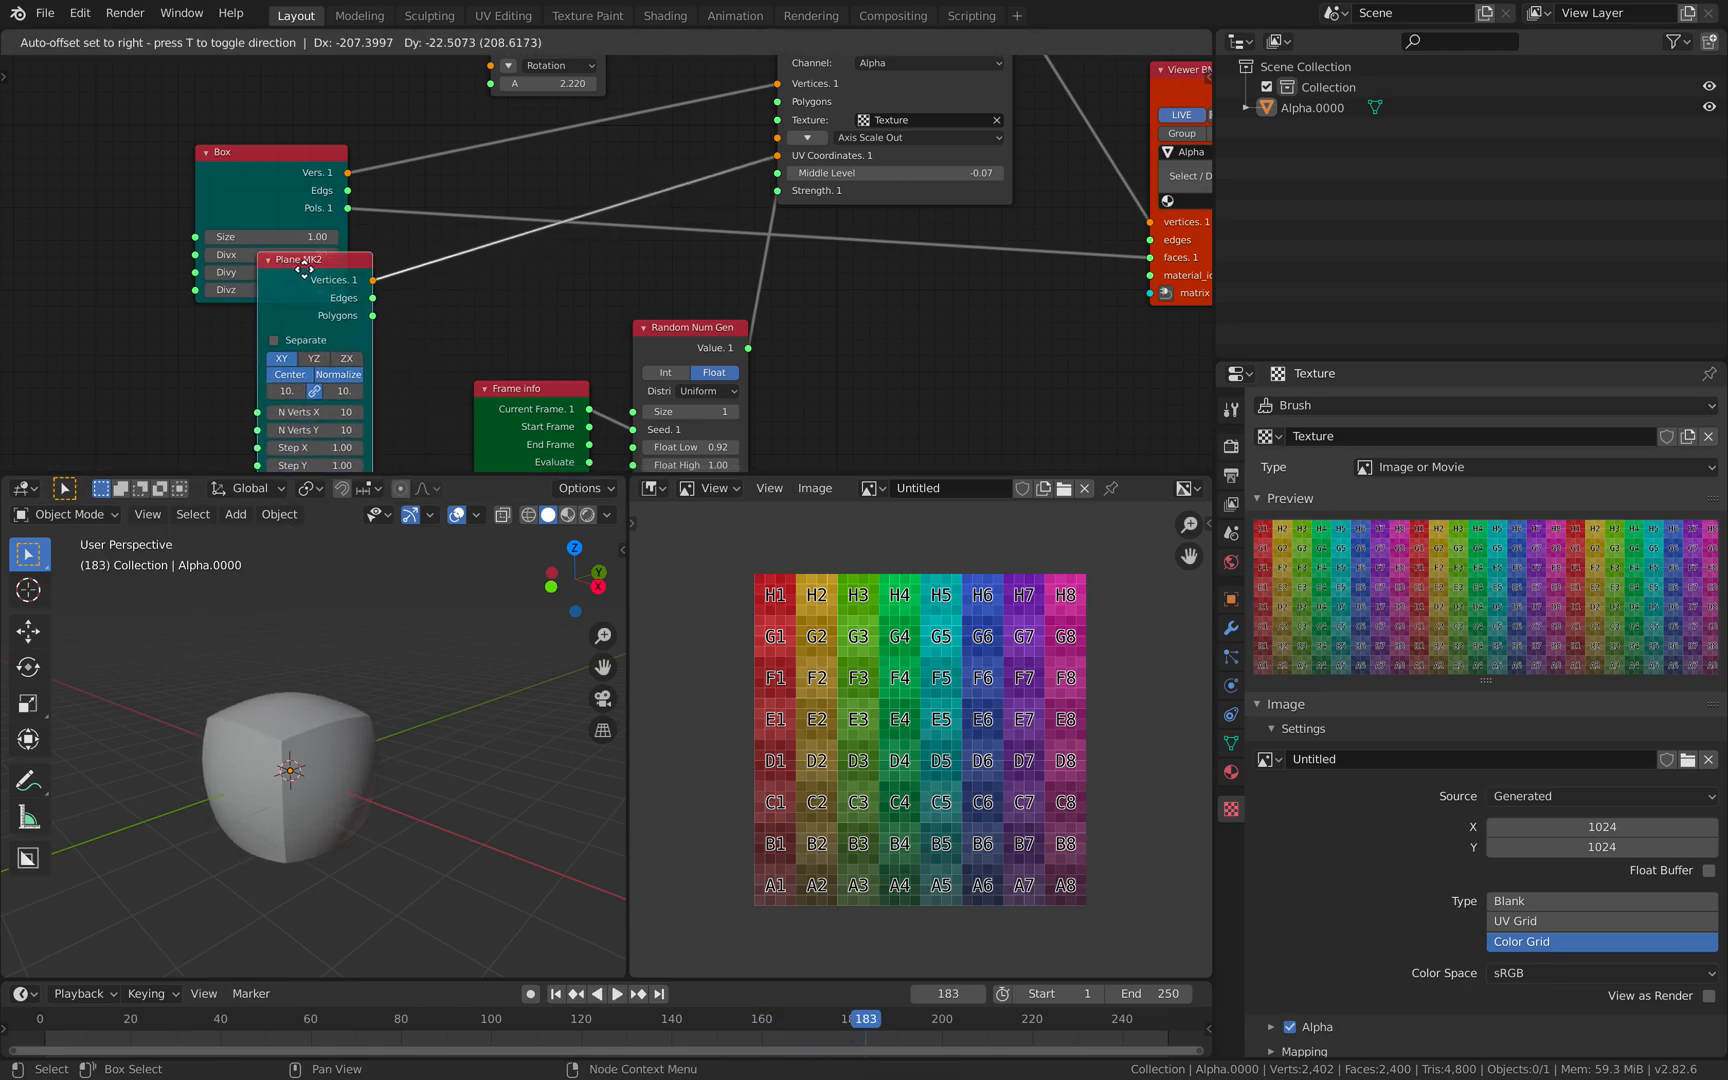
key(space)
key(space)
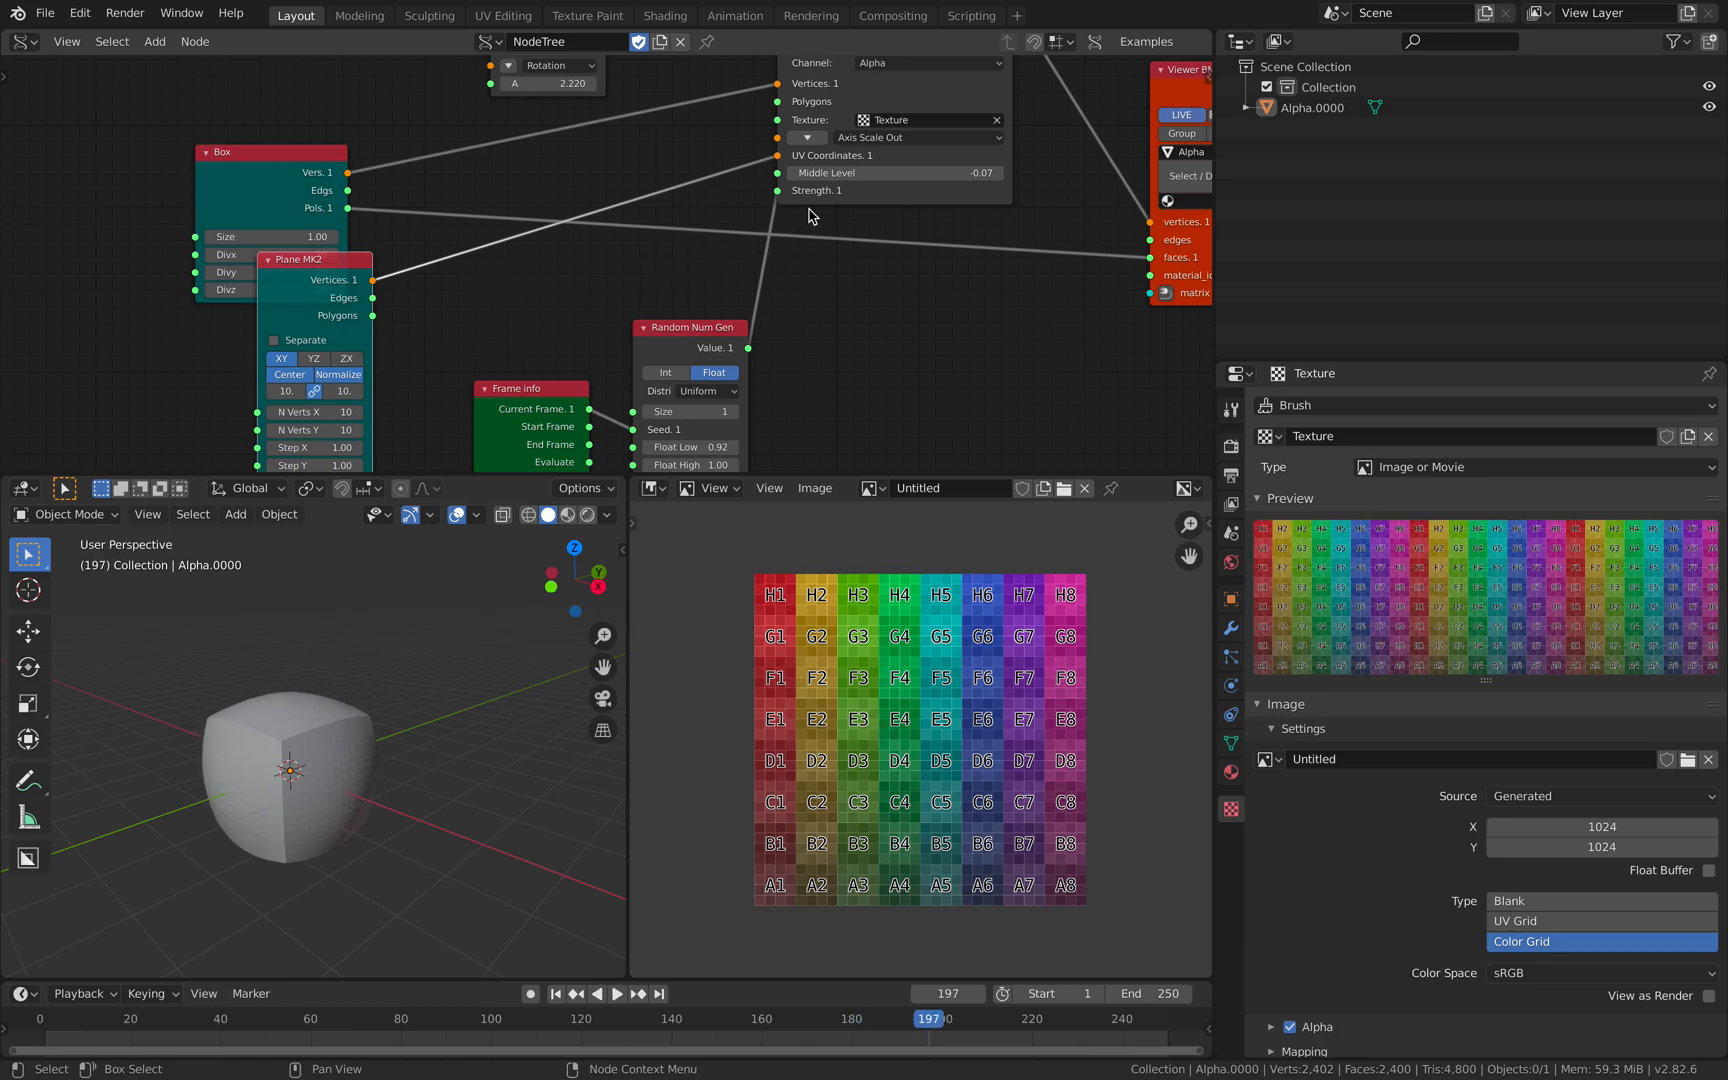
Set the Texture Displace Middle Level to 0.35 and the Plane MK2 normalized size to 8.0, checking them in playback
drag(890, 173, 932, 173)
middle_drag(461, 287, 469, 265)
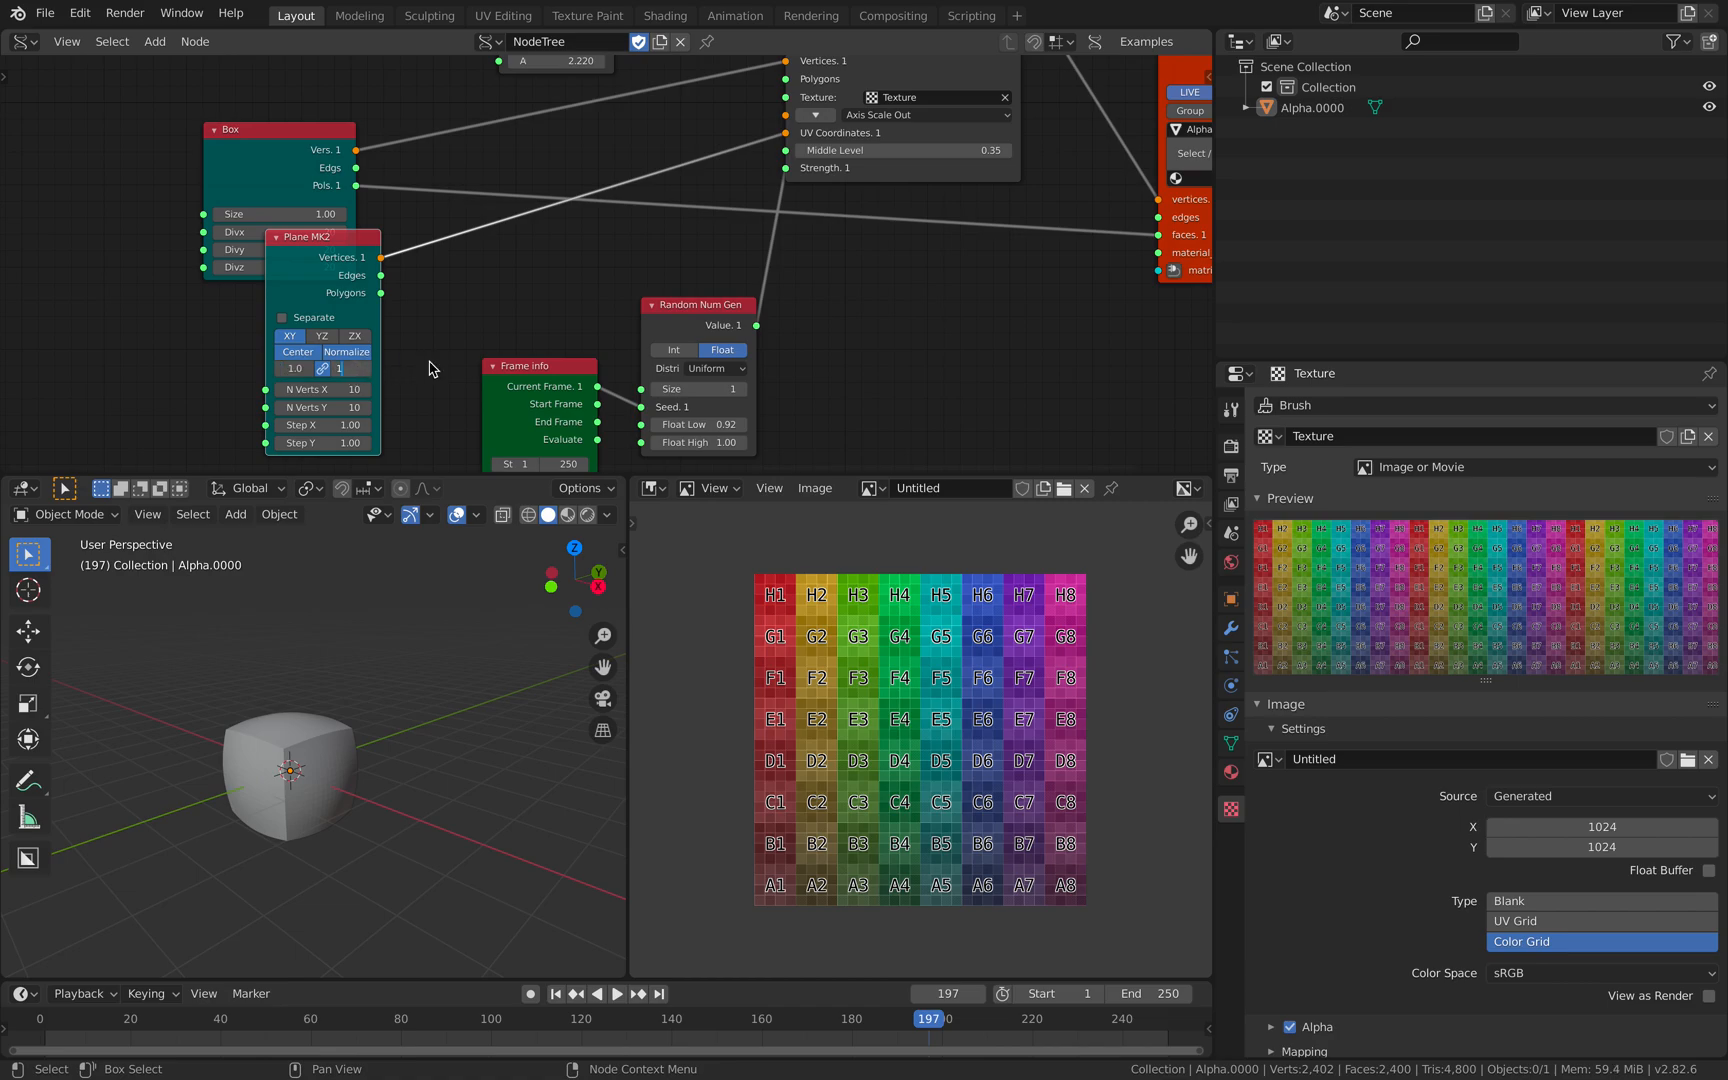
drag(341, 374, 343, 359)
key(space)
middle_drag(405, 308, 417, 378)
Move the Box node clear of the Plane MK2 node and save the file
drag(303, 231, 236, 172)
middle_drag(275, 163, 304, 169)
scroll(308, 172, down, 2)
middle_drag(347, 231, 448, 253)
key(ctrl+s)
Delete the Box node and add a second Plane MK2 node in its place
drag(359, 171, 258, 165)
key(x)
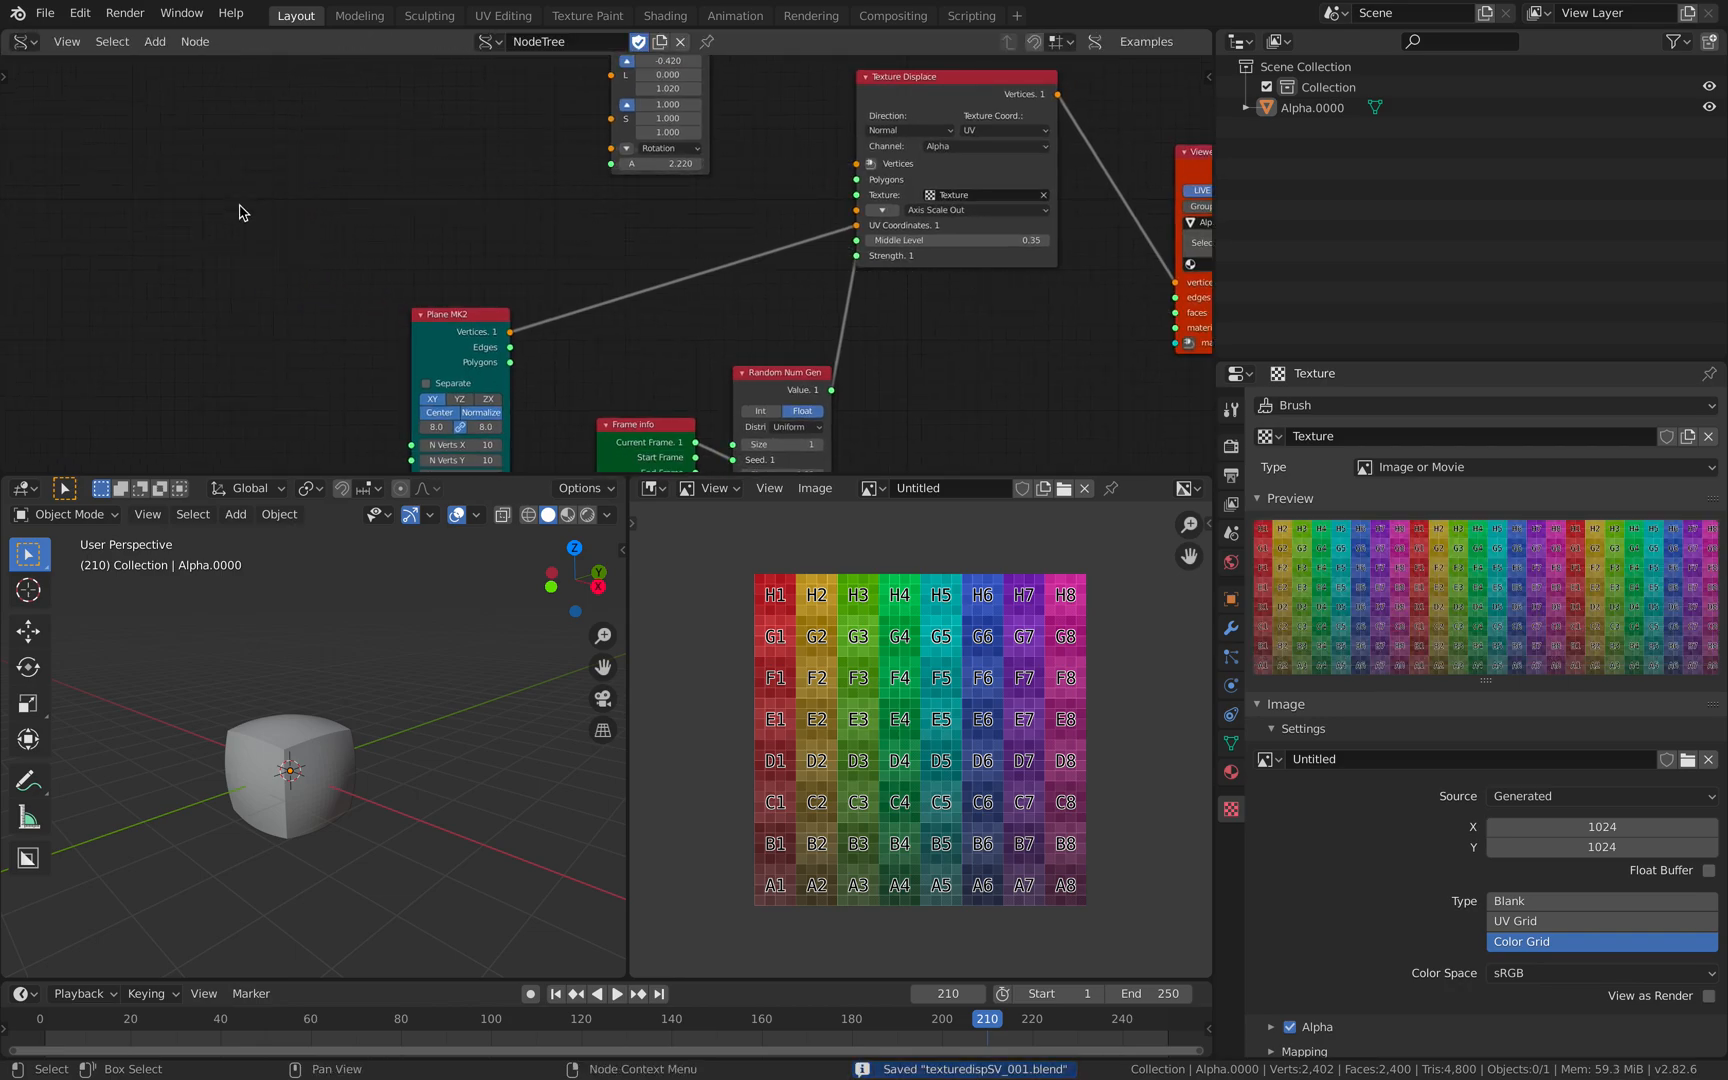
key(shift+a)
click(242, 205)
text(plane)
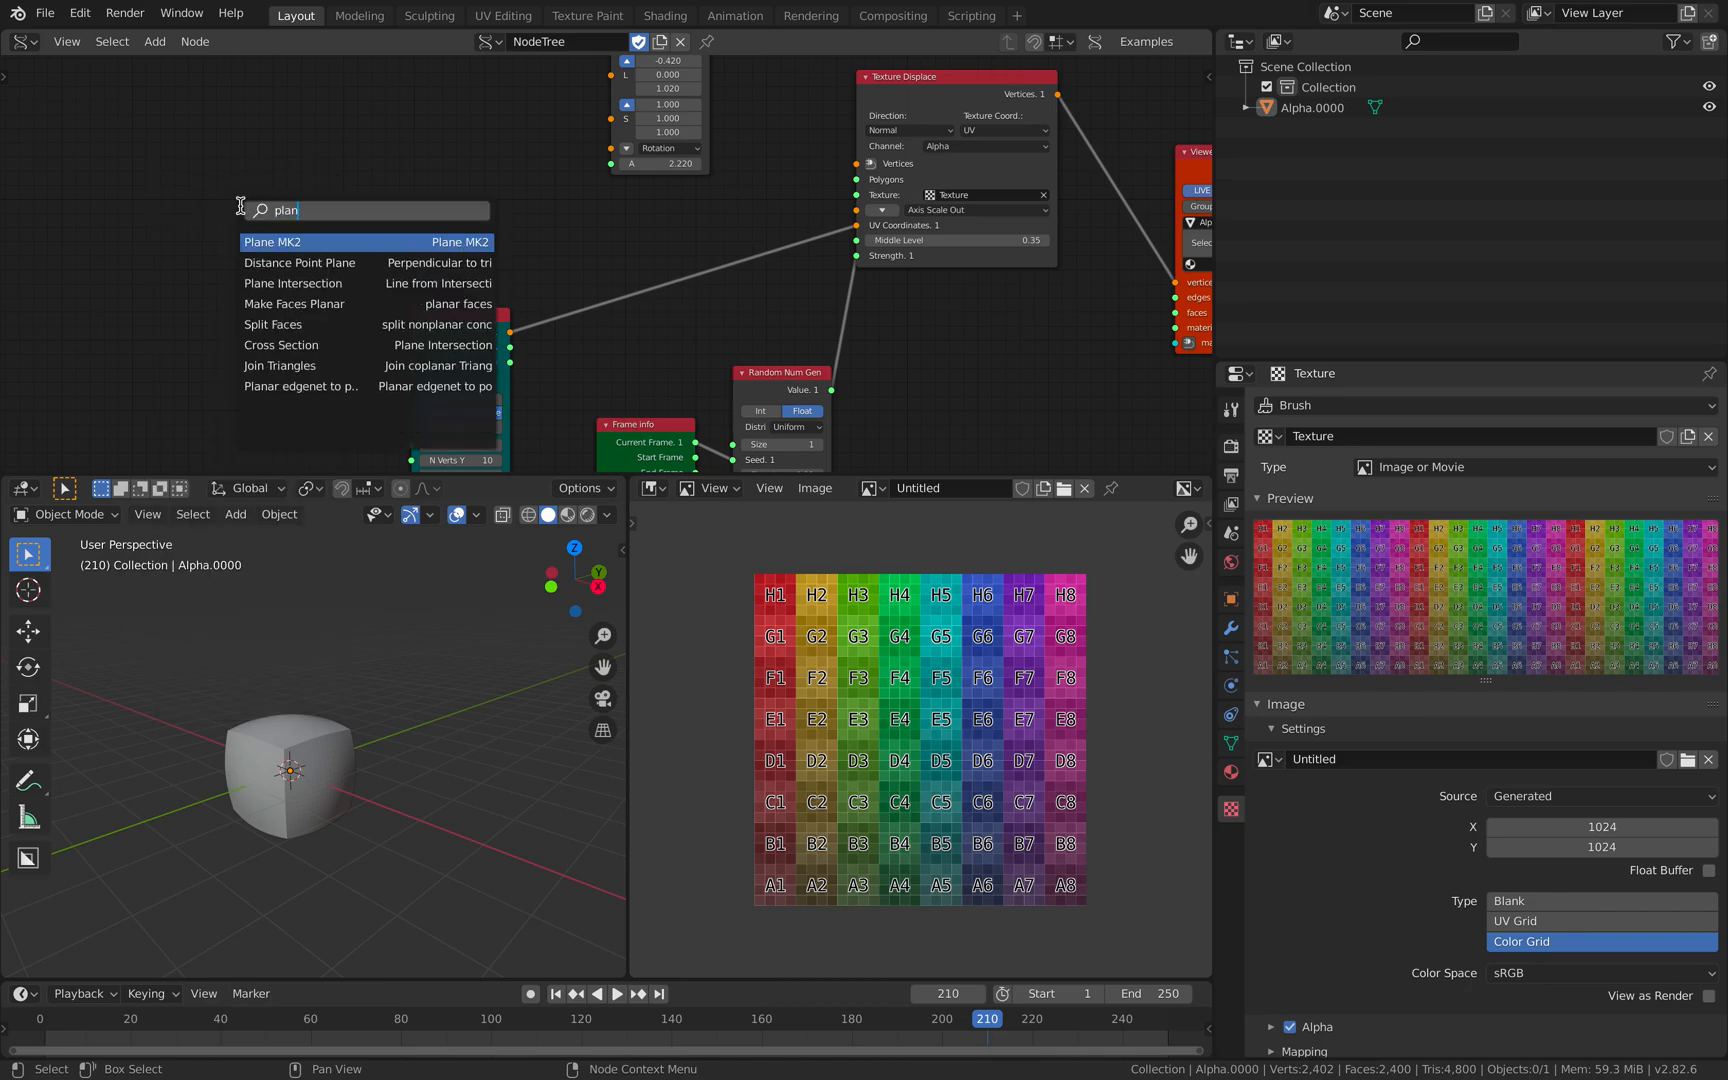
key(Return)
click(281, 292)
middle_drag(456, 251, 408, 262)
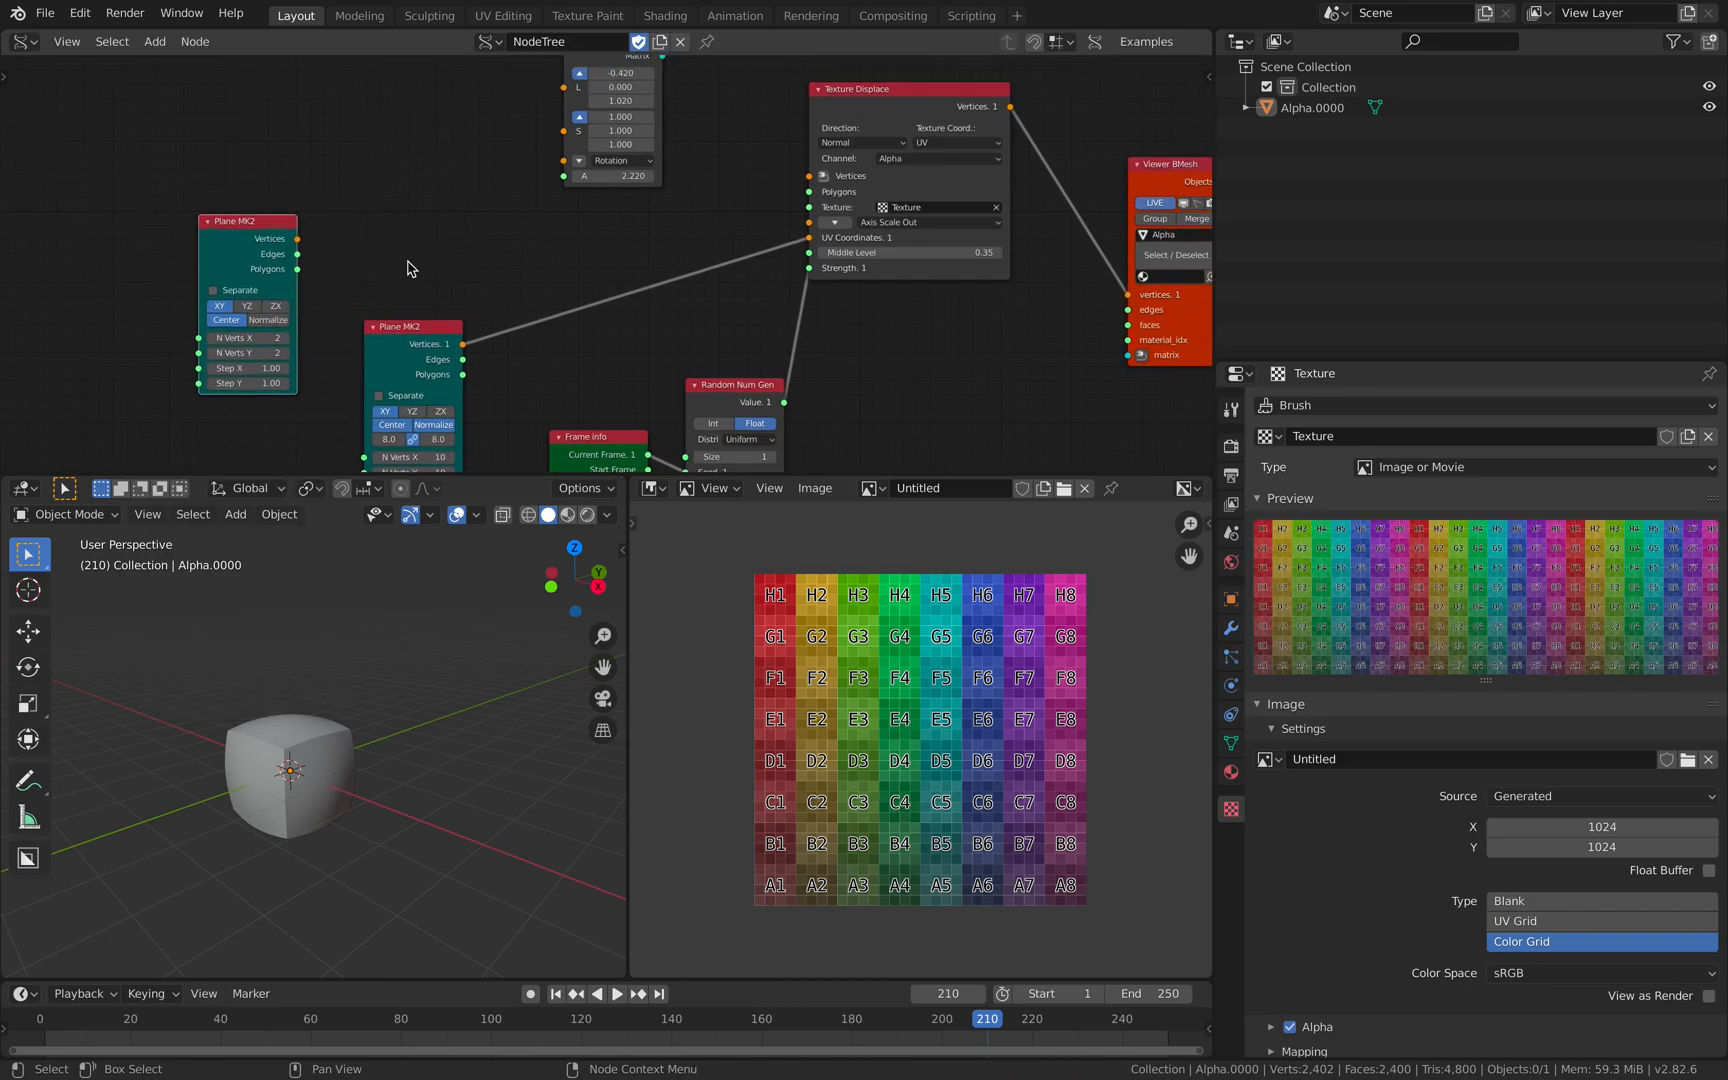
Add an A Number node beside the Plane MK2 nodes and set it to an integer of 20
middle_drag(112, 313, 208, 299)
key(shift+a)
click(197, 303)
text(e)
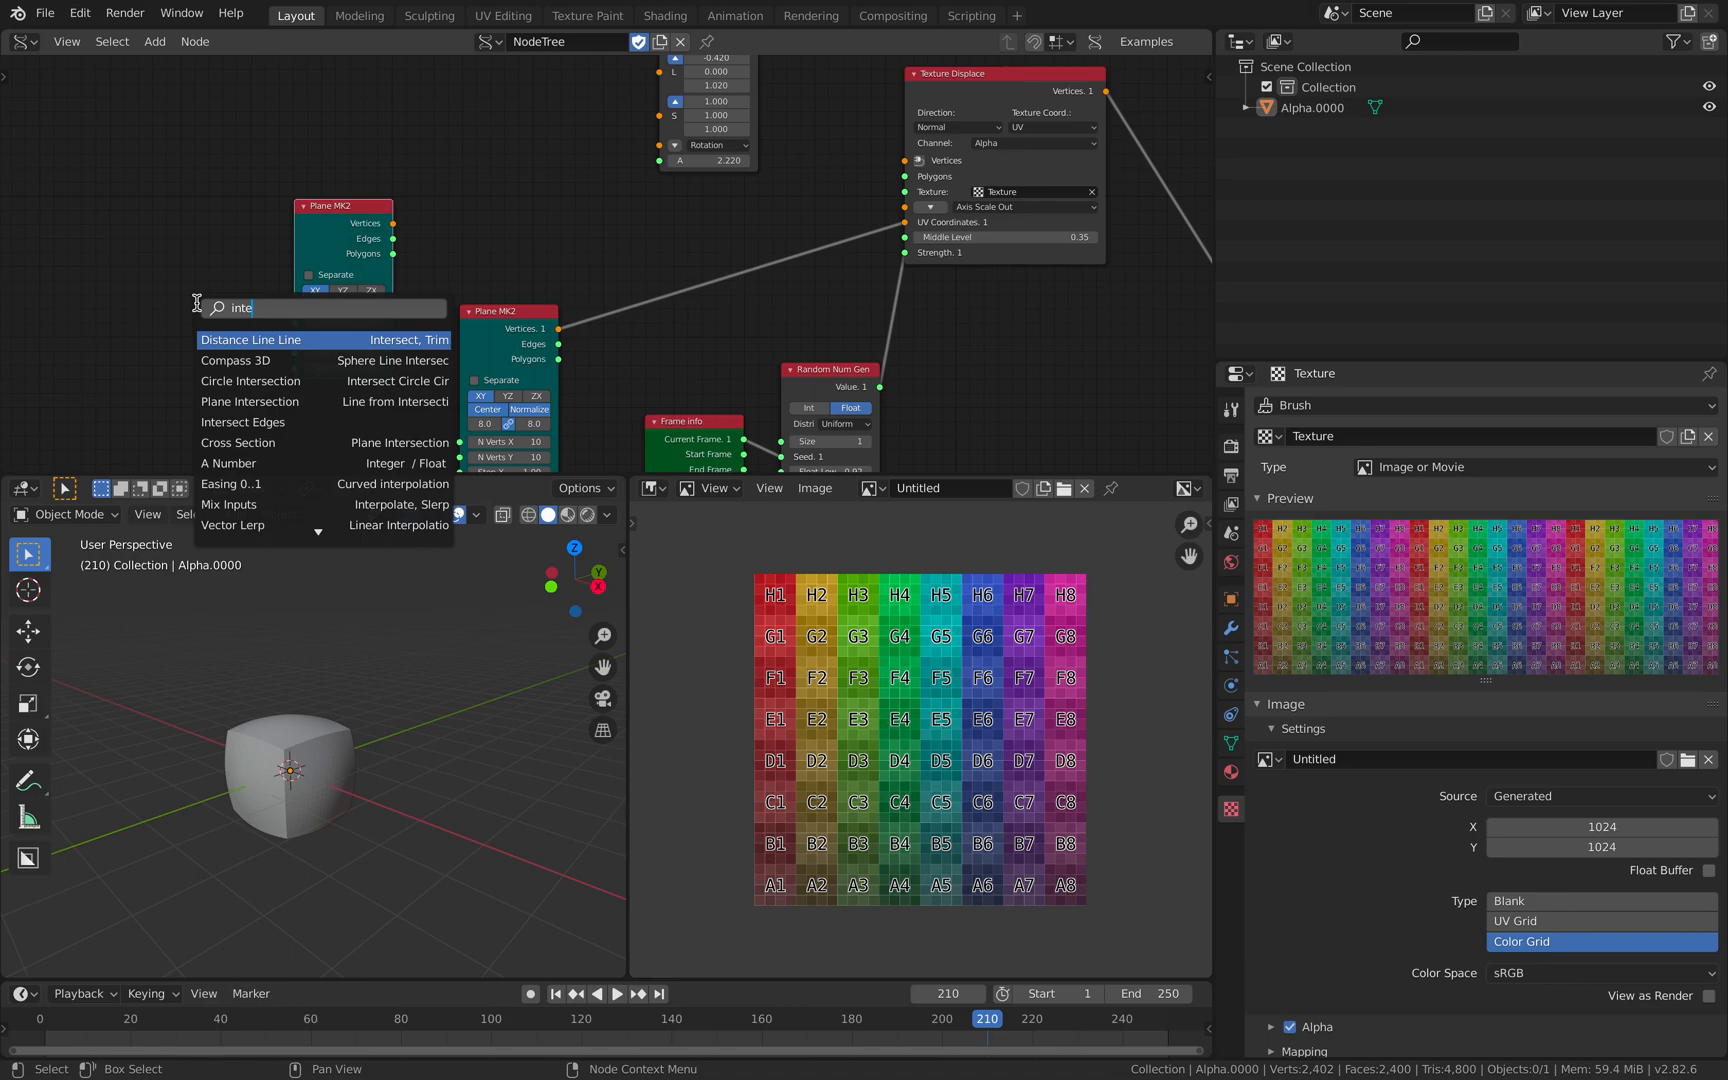
click(220, 463)
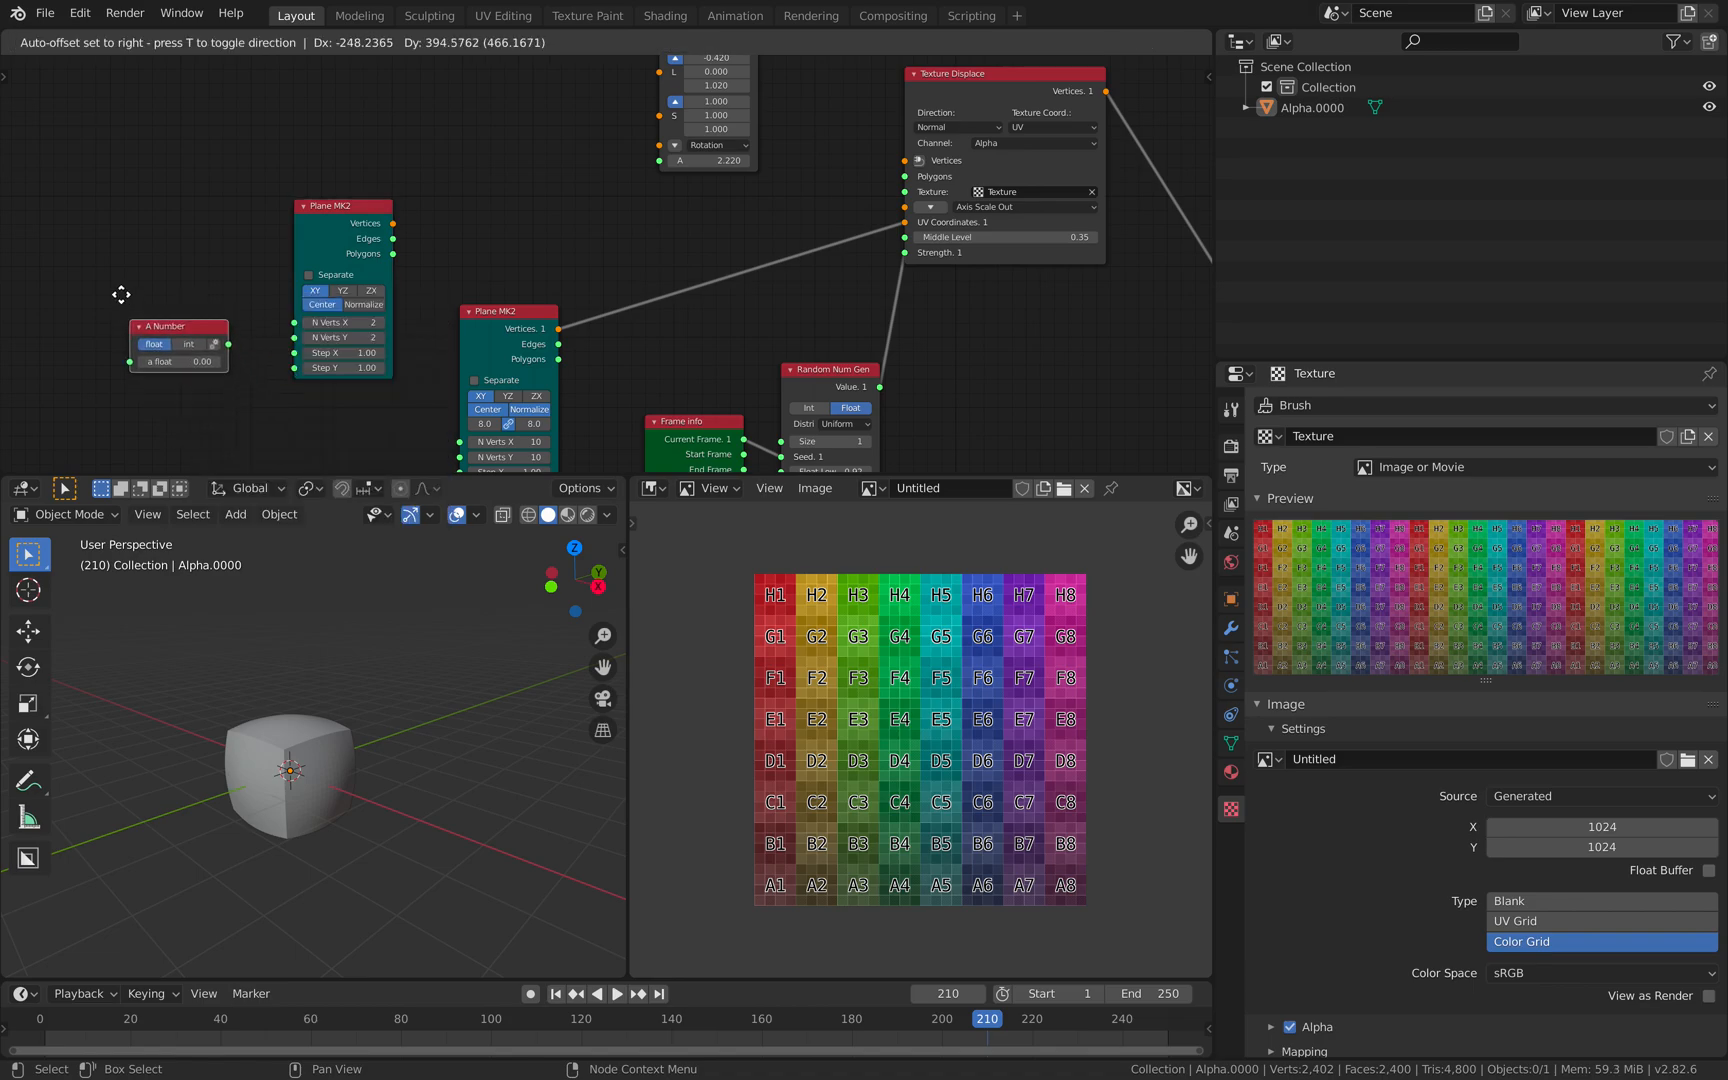
click(172, 321)
click(176, 311)
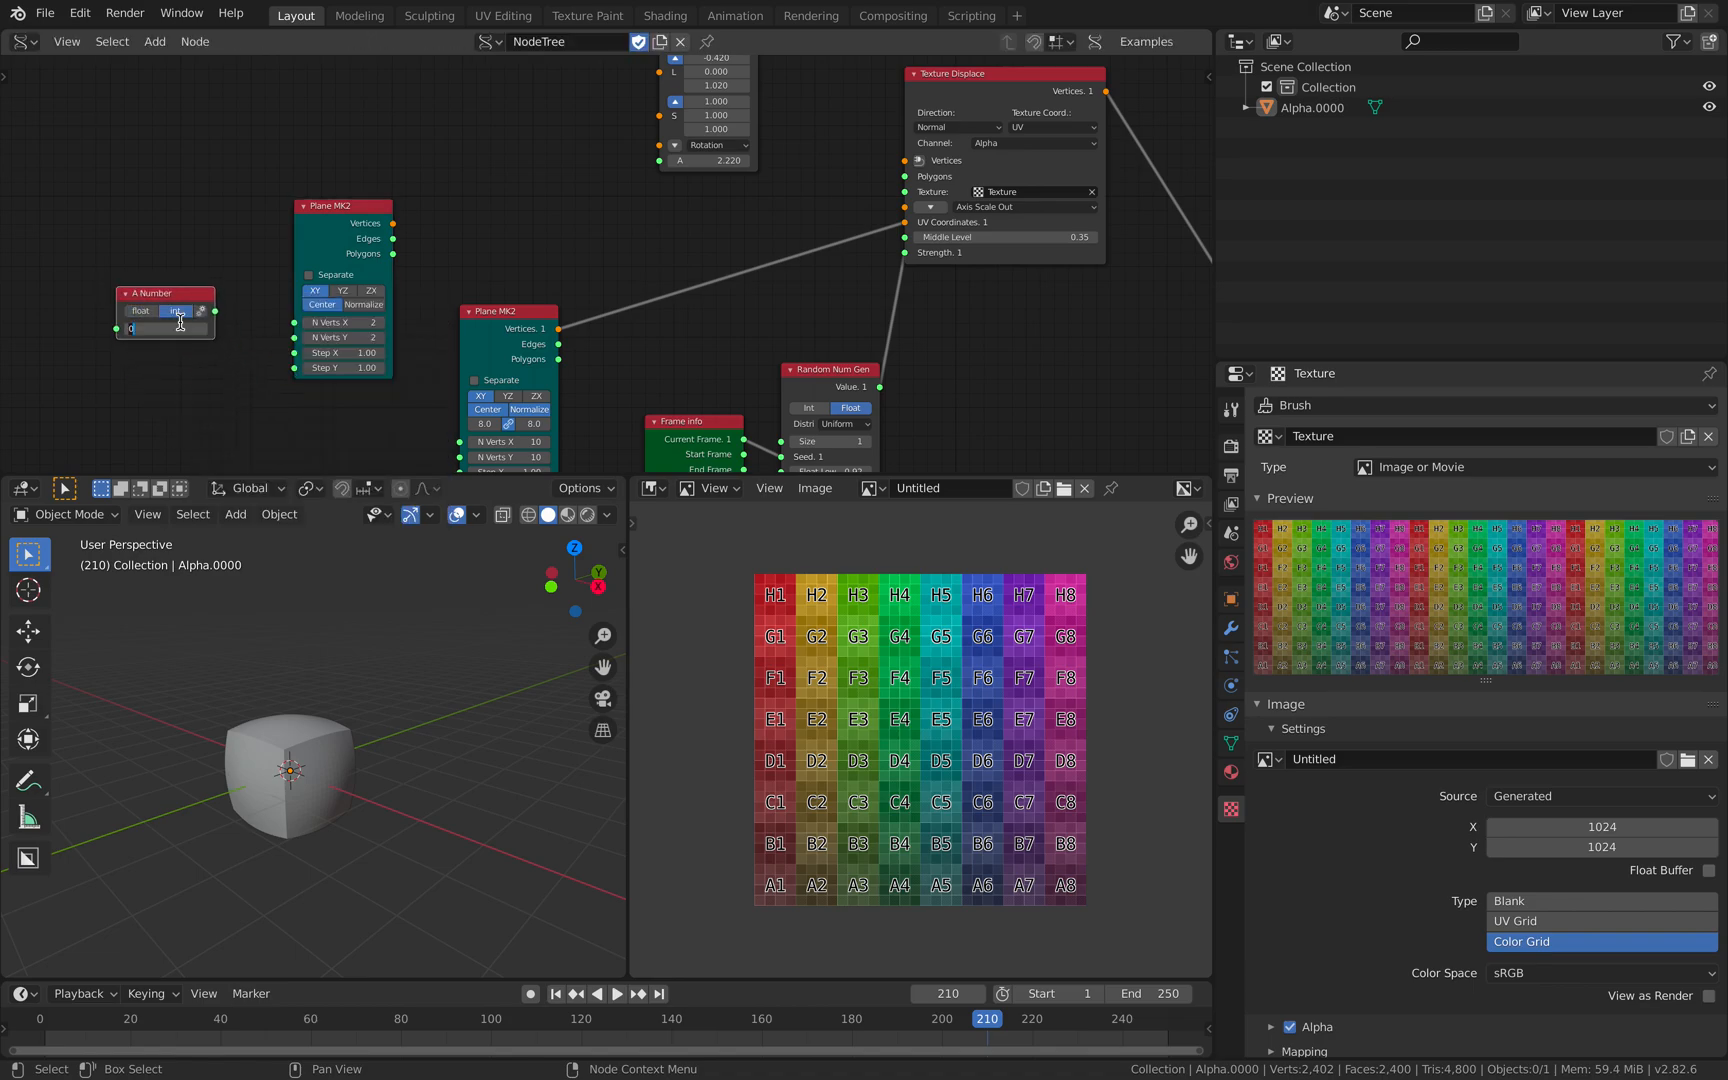
Connect the A Number output to N Verts X and N Verts Y on both Plane MK2 nodes and tidy the node positions
drag(215, 311, 173, 360)
middle_drag(166, 333, 166, 260)
mouse_move(202, 306)
mouse_down()
mouse_move(457, 371)
mouse_move(202, 306)
mouse_up()
drag(476, 256, 482, 234)
middle_drag(418, 180, 376, 227)
drag(318, 180, 361, 133)
Connect the upper Plane MK2's Vertices and Polygons to Texture Displace and shift that node clear of its neighbours
middle_drag(428, 149, 335, 222)
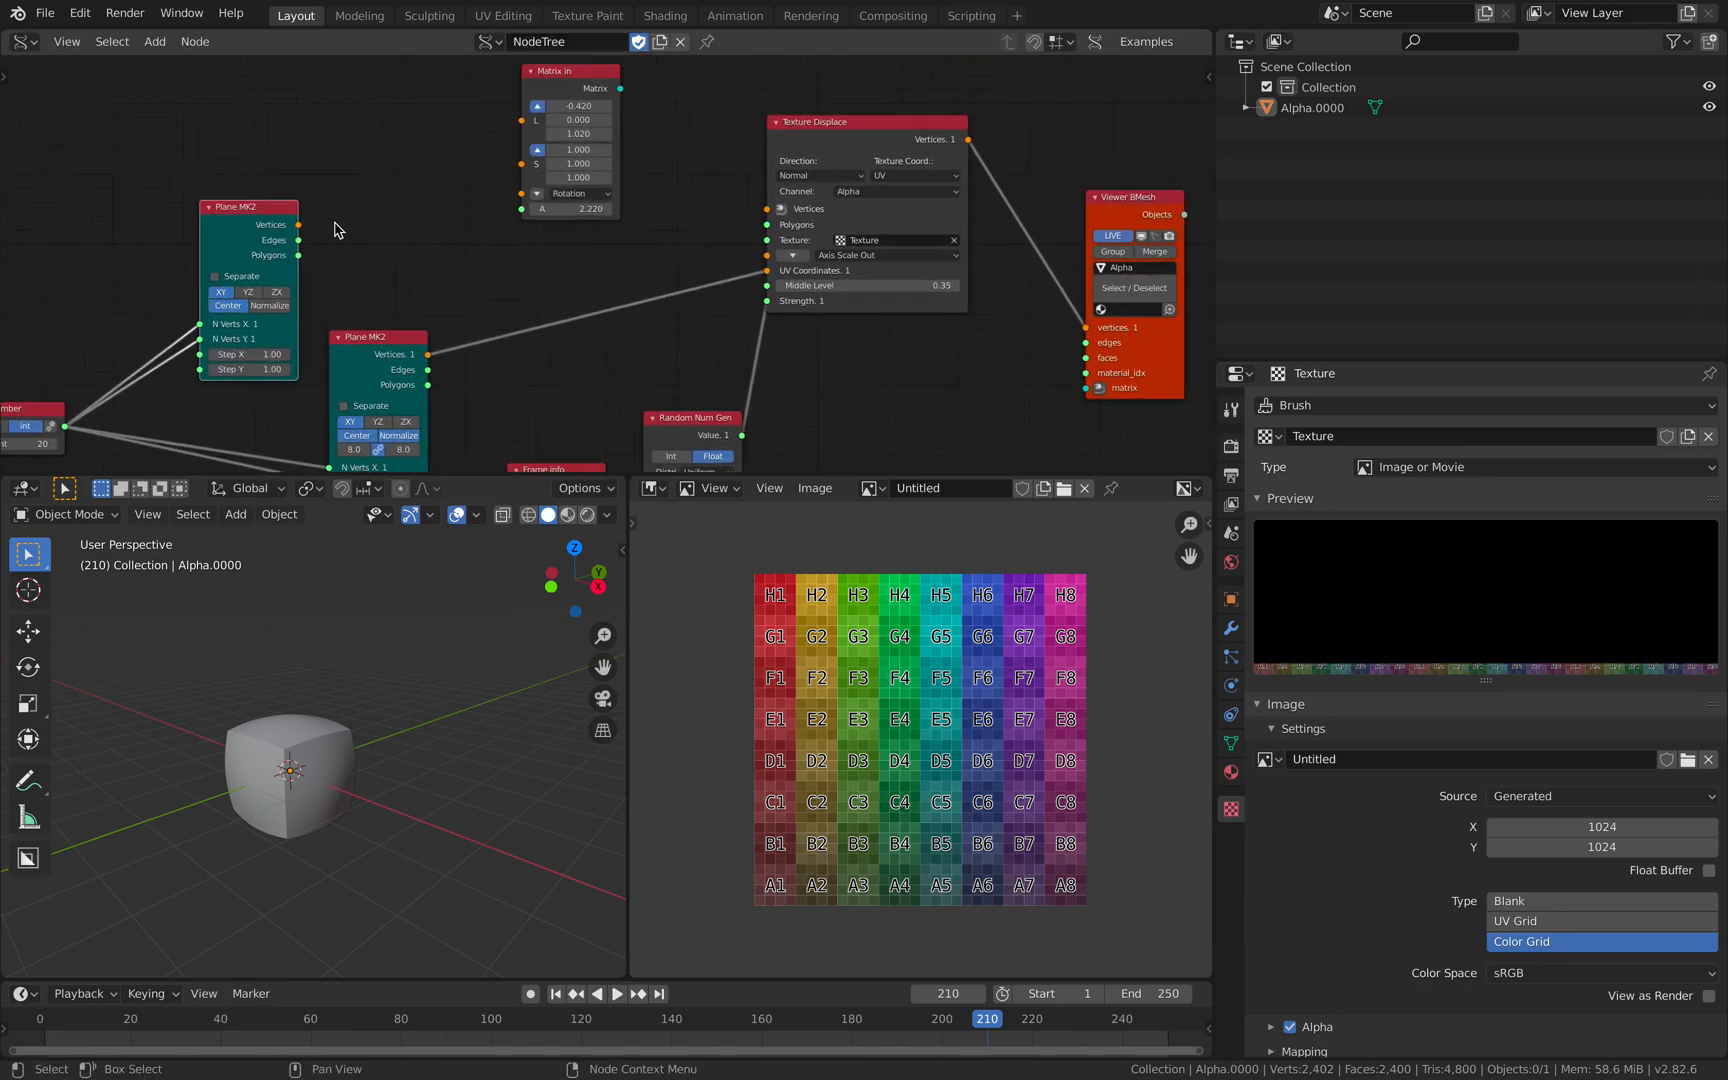
mouse_move(299, 226)
mouse_down()
mouse_move(767, 209)
mouse_move(486, 260)
mouse_move(301, 256)
mouse_up()
mouse_move(378, 632)
middle_down()
mouse_move(386, 650)
mouse_move(362, 664)
middle_up()
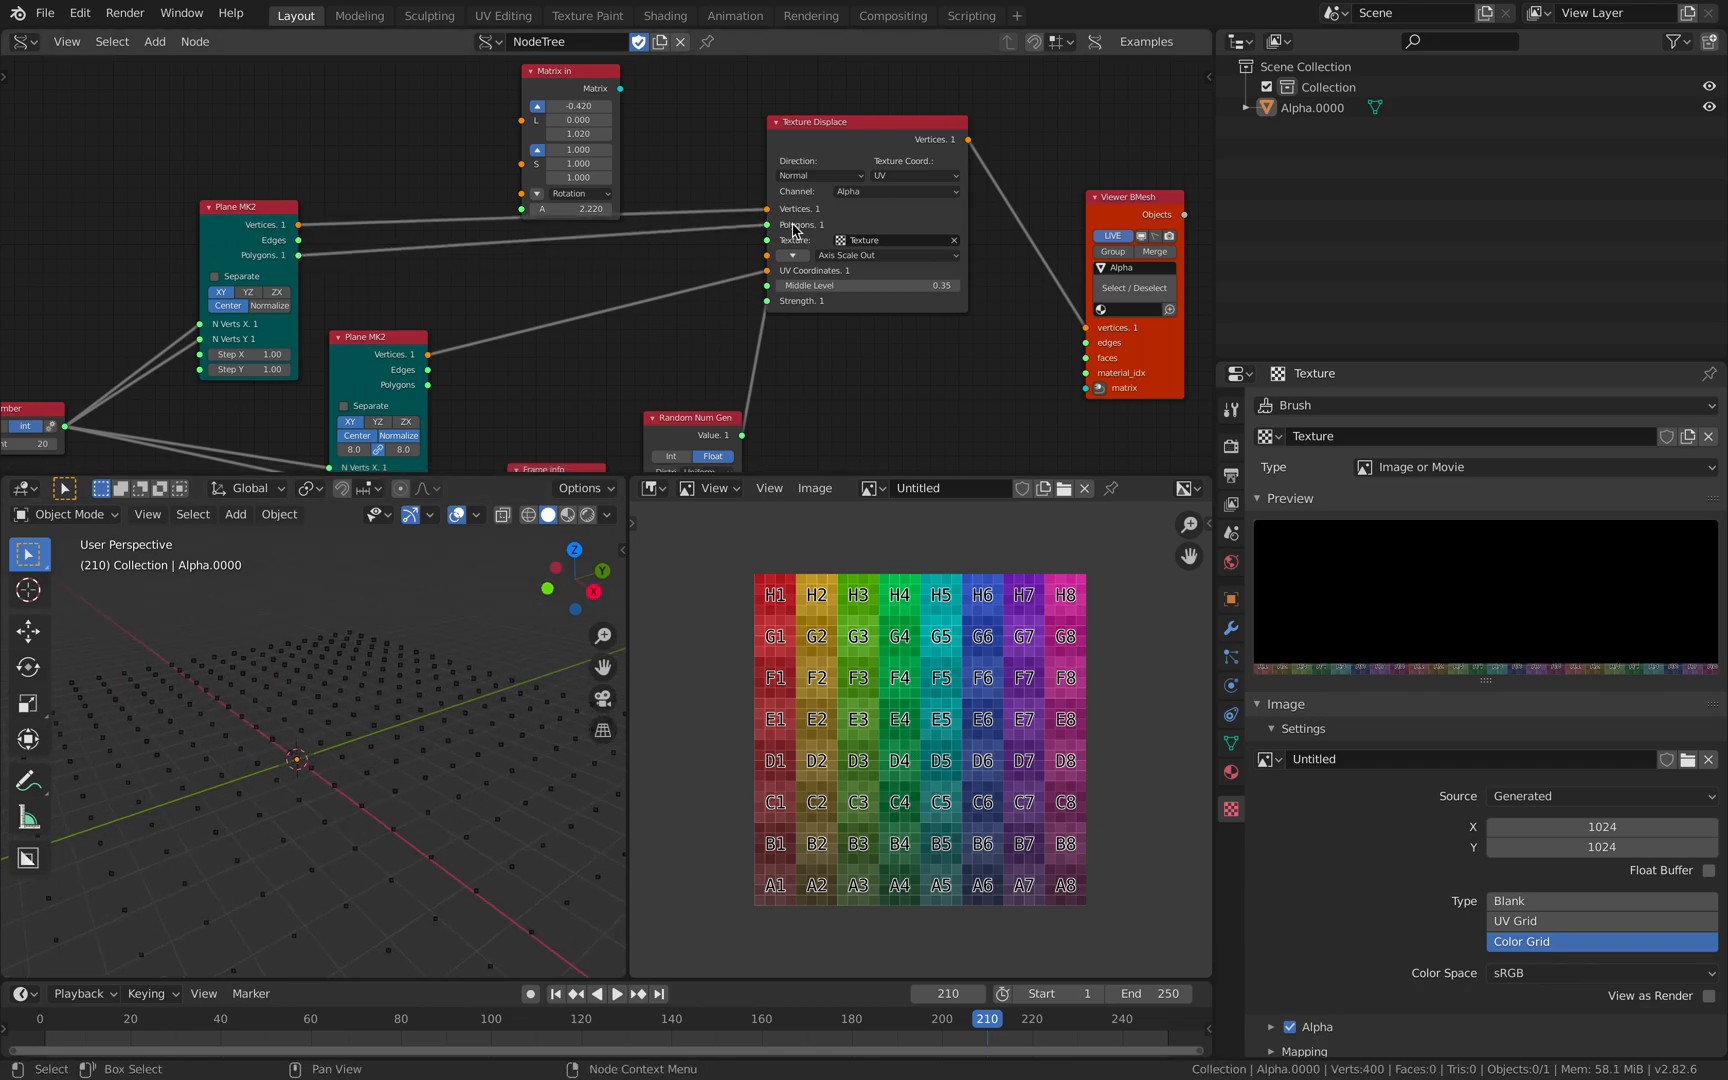
drag(301, 256, 841, 248)
drag(850, 121, 866, 77)
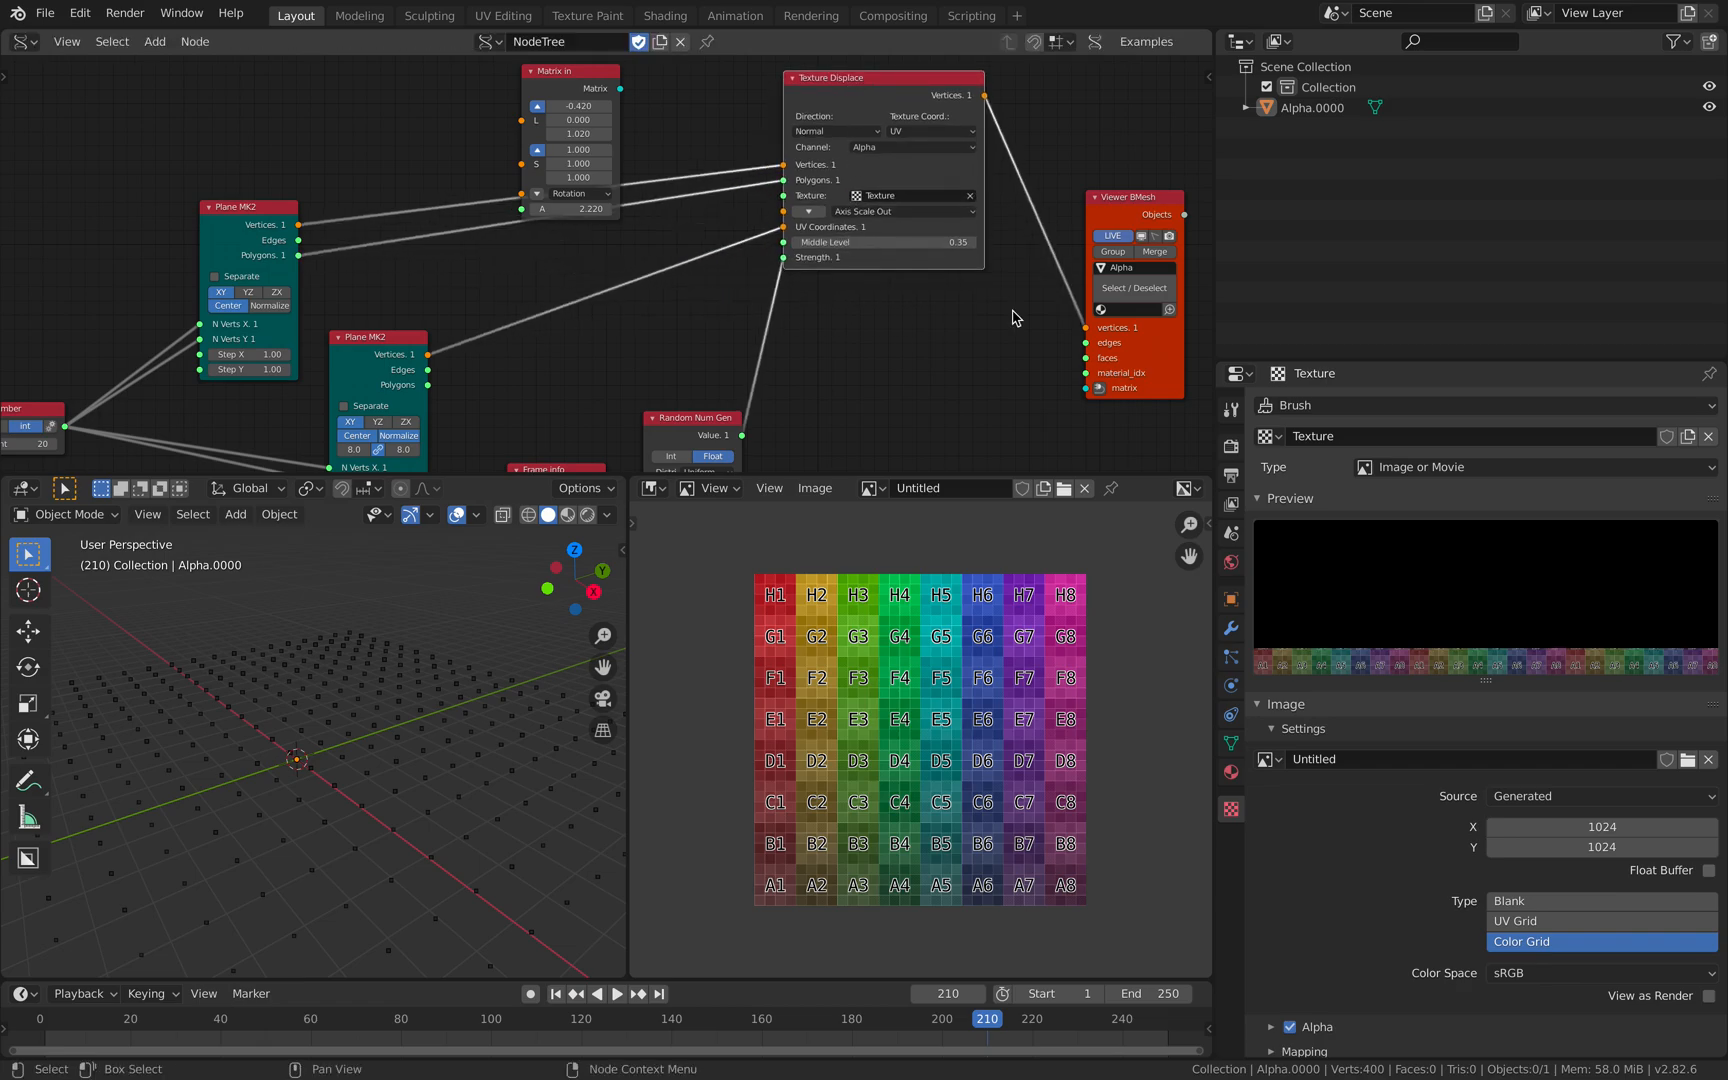
Connect the upper Plane MK2's Polygons to the Viewer BMesh faces input and save the file
drag(1085, 358, 299, 256)
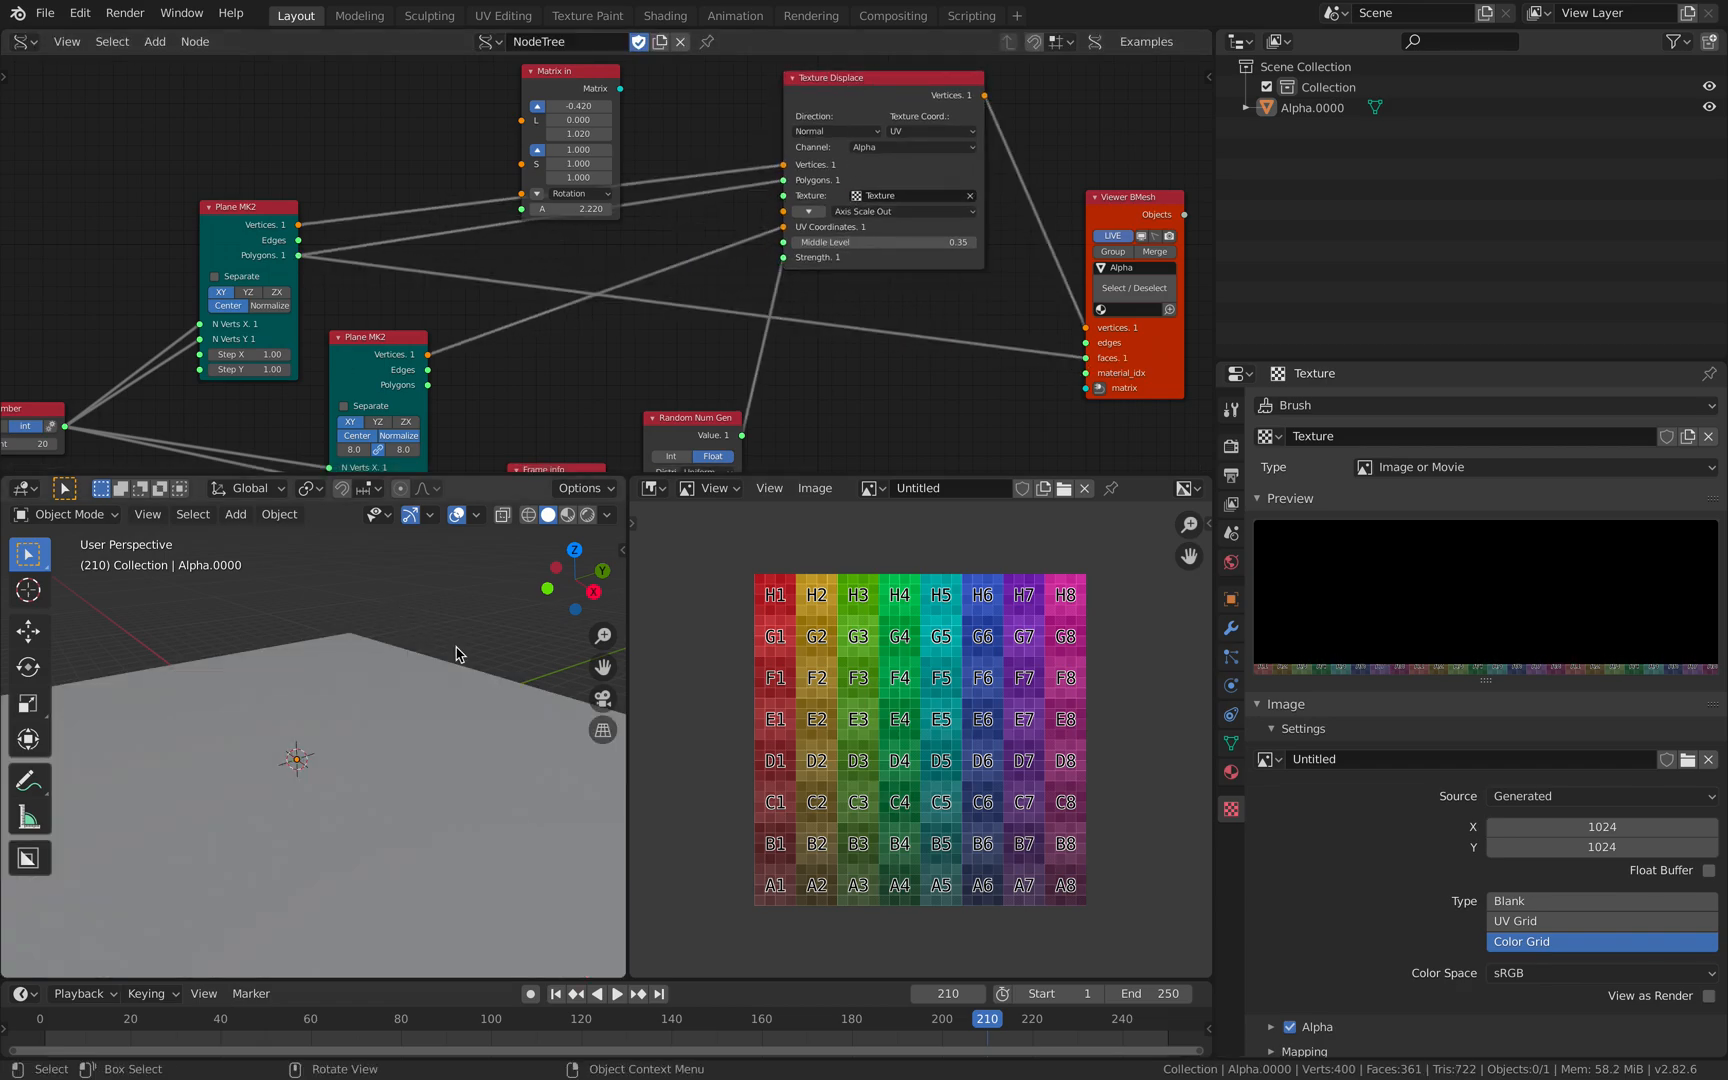
middle_drag(390, 663, 347, 675)
key(ctrl+s)
Set the A Number integer to 30 to raise the vertex count of both planes
middle_drag(528, 364, 583, 239)
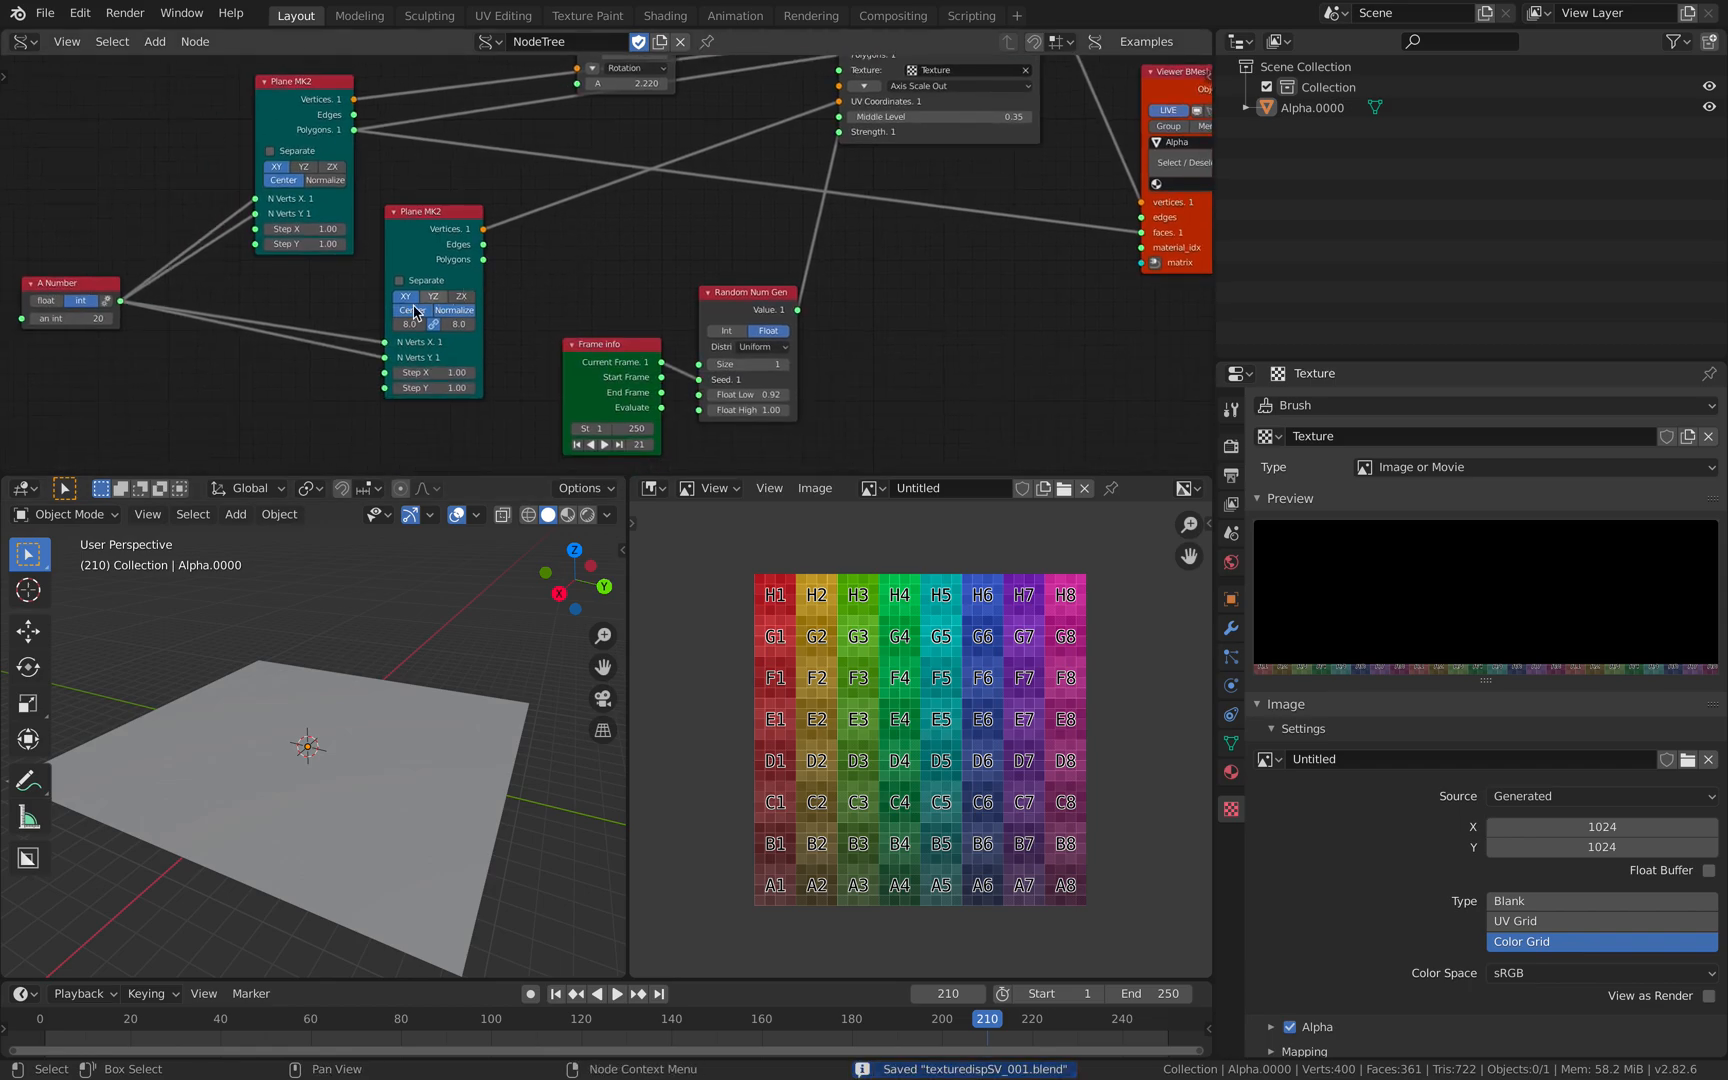
middle_drag(303, 302, 336, 306)
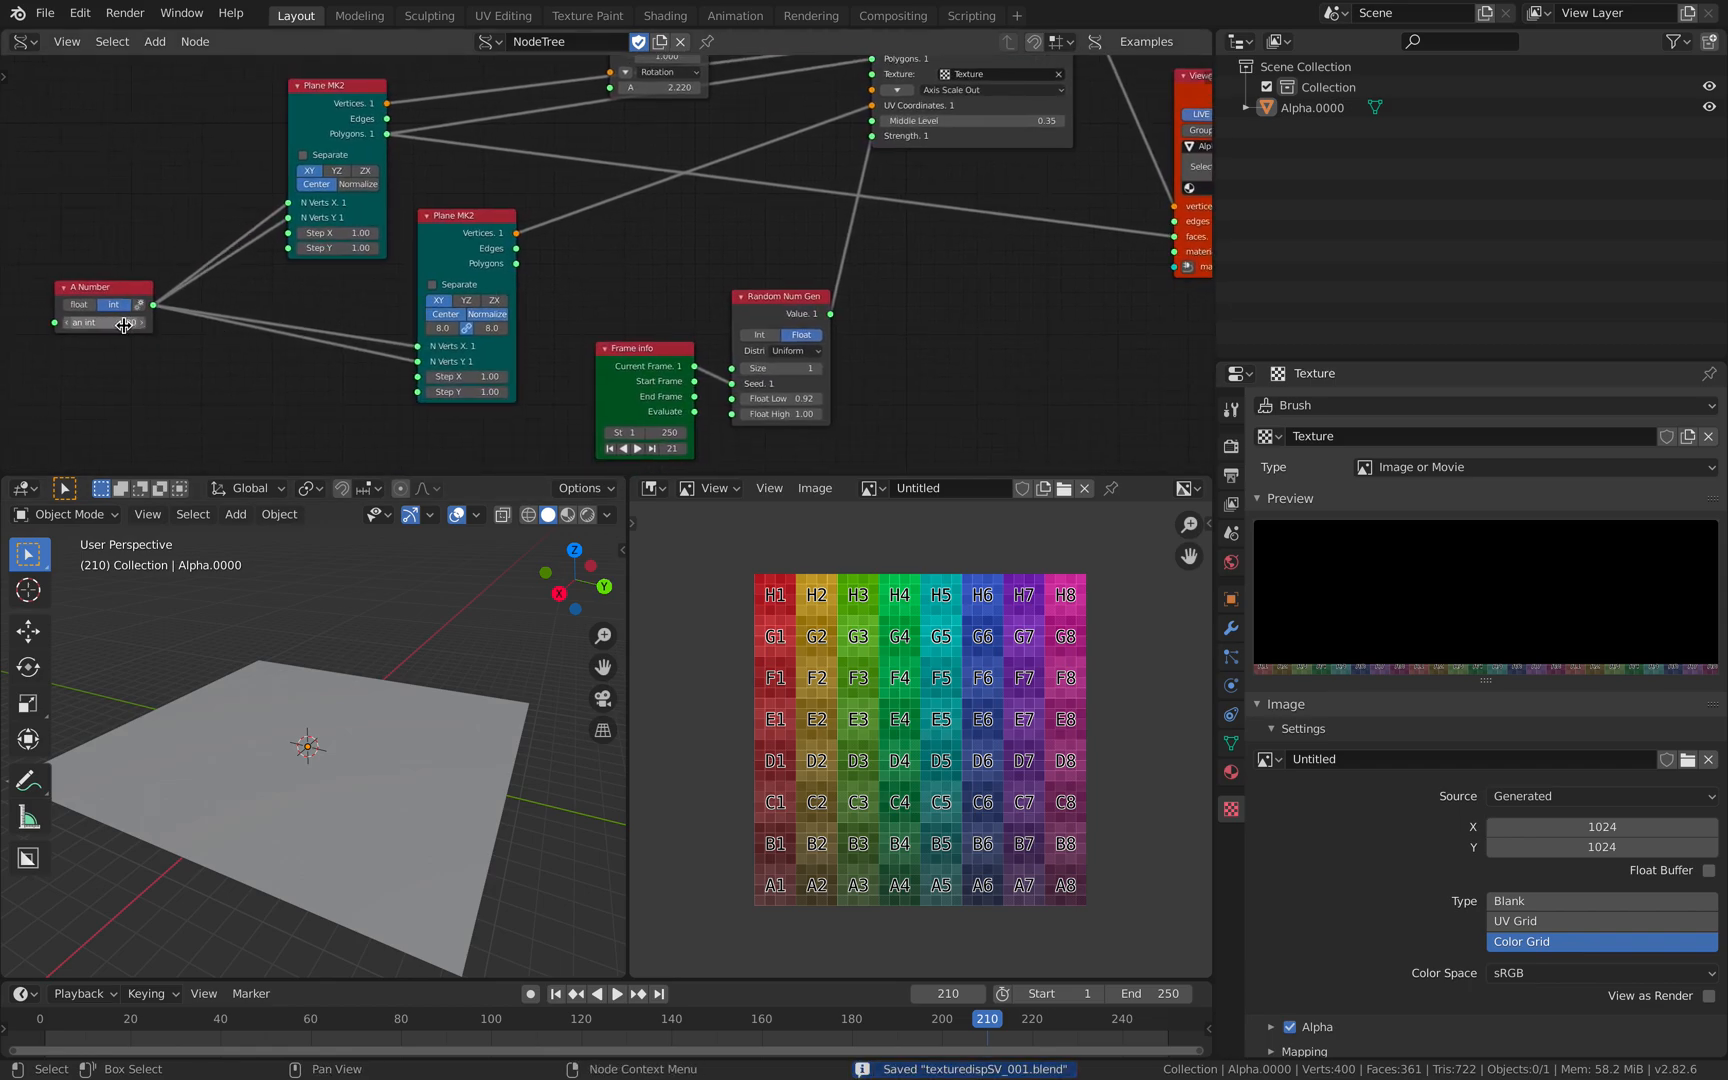
text(30)
key(Return)
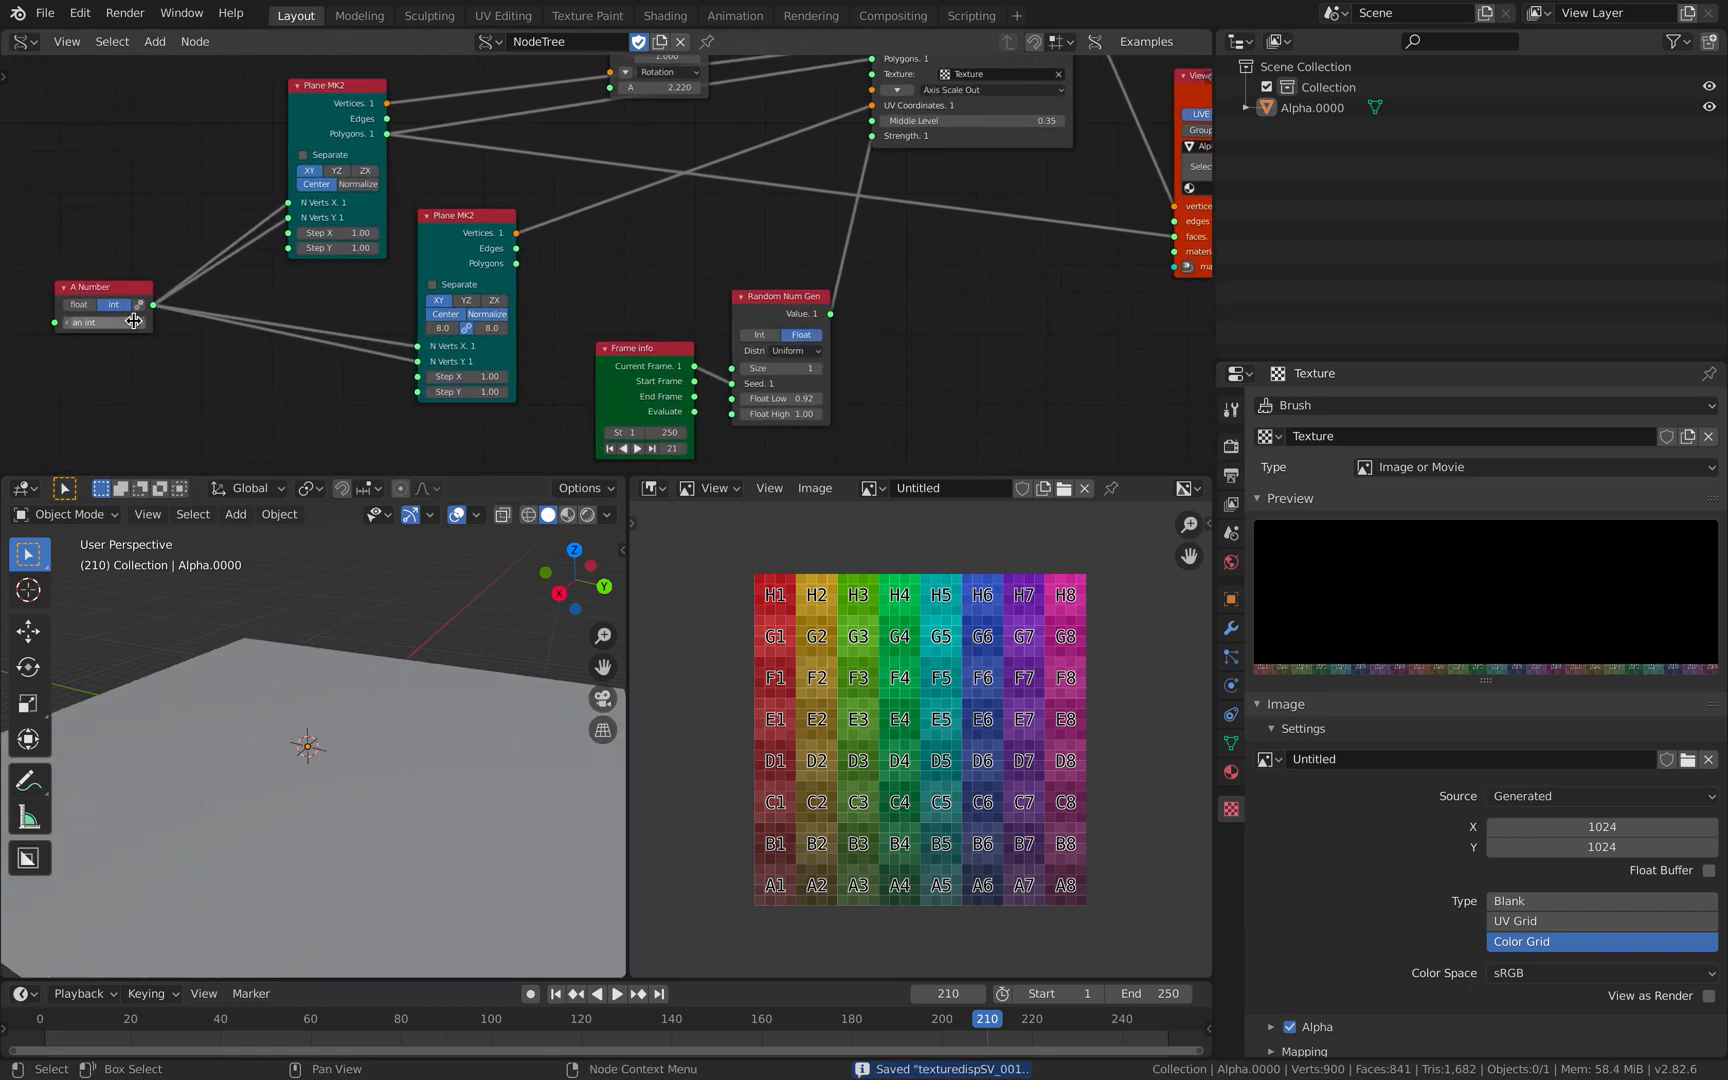
middle_drag(386, 656, 340, 648)
Toggle Normalize off and on in the lower Plane MK2 node and set its normalized size to about 17
middle_drag(466, 346, 474, 318)
scroll(474, 318, up, 1)
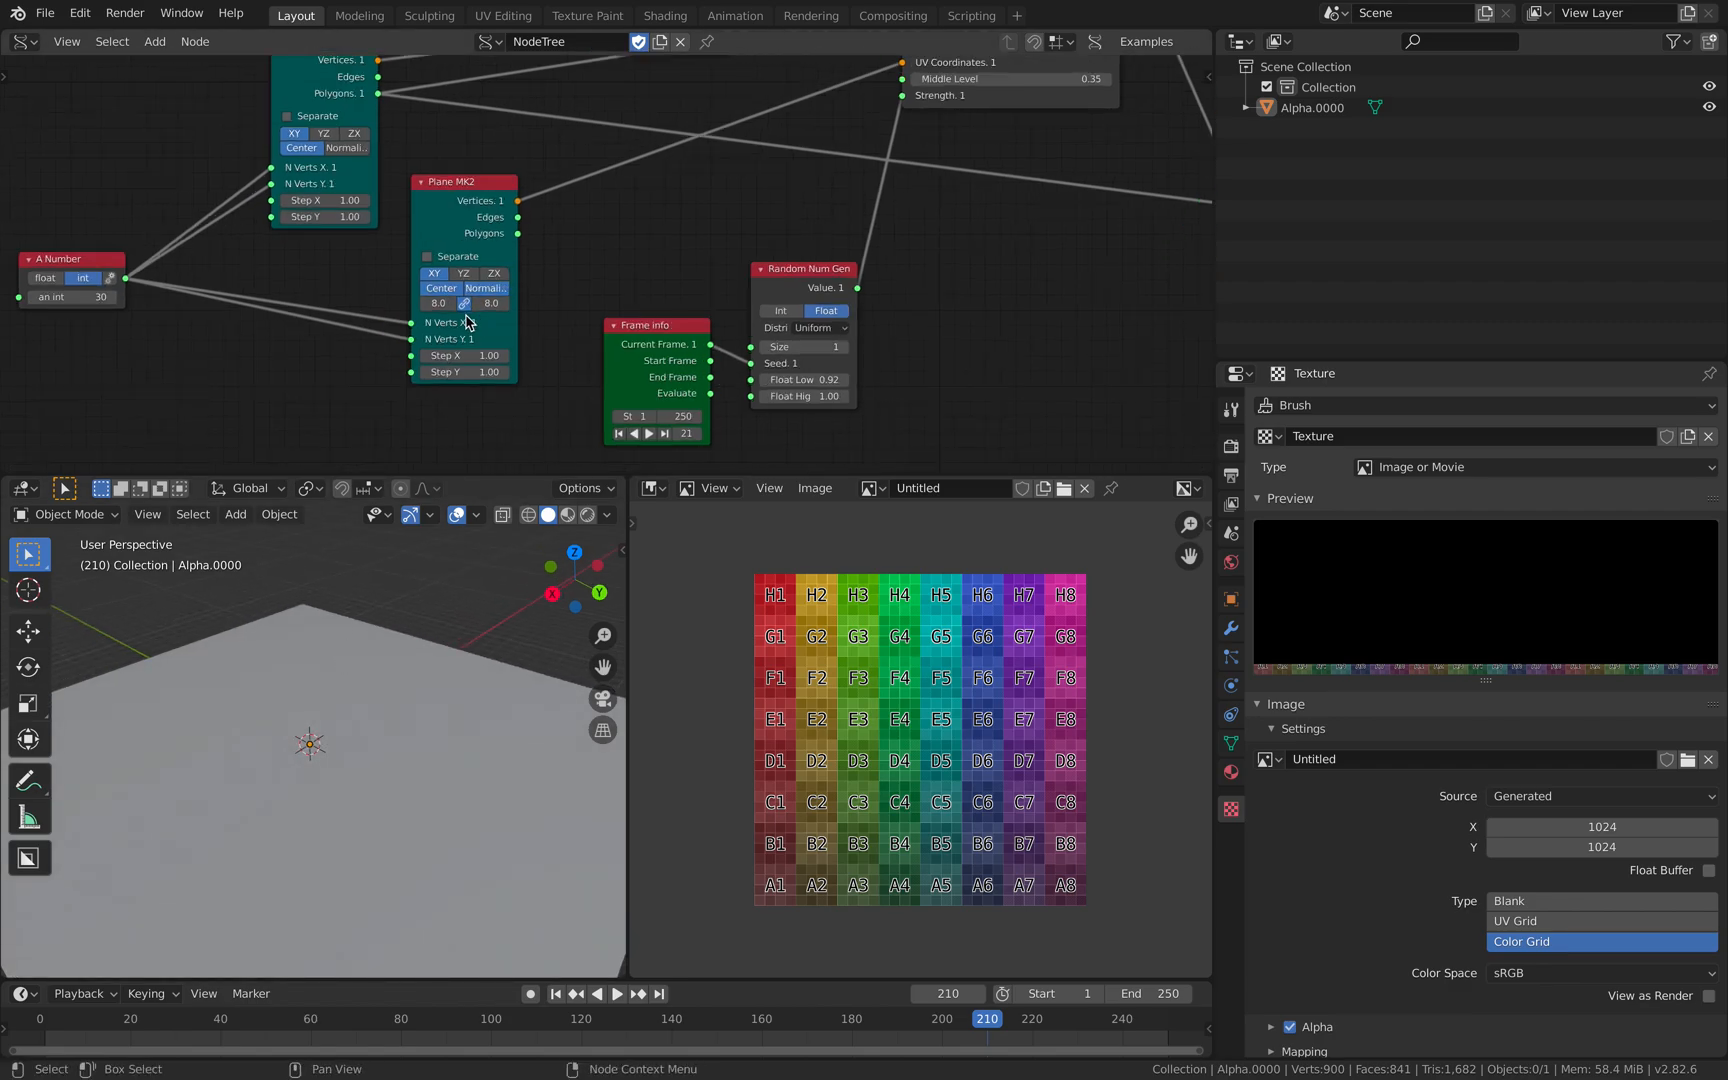
click(470, 290)
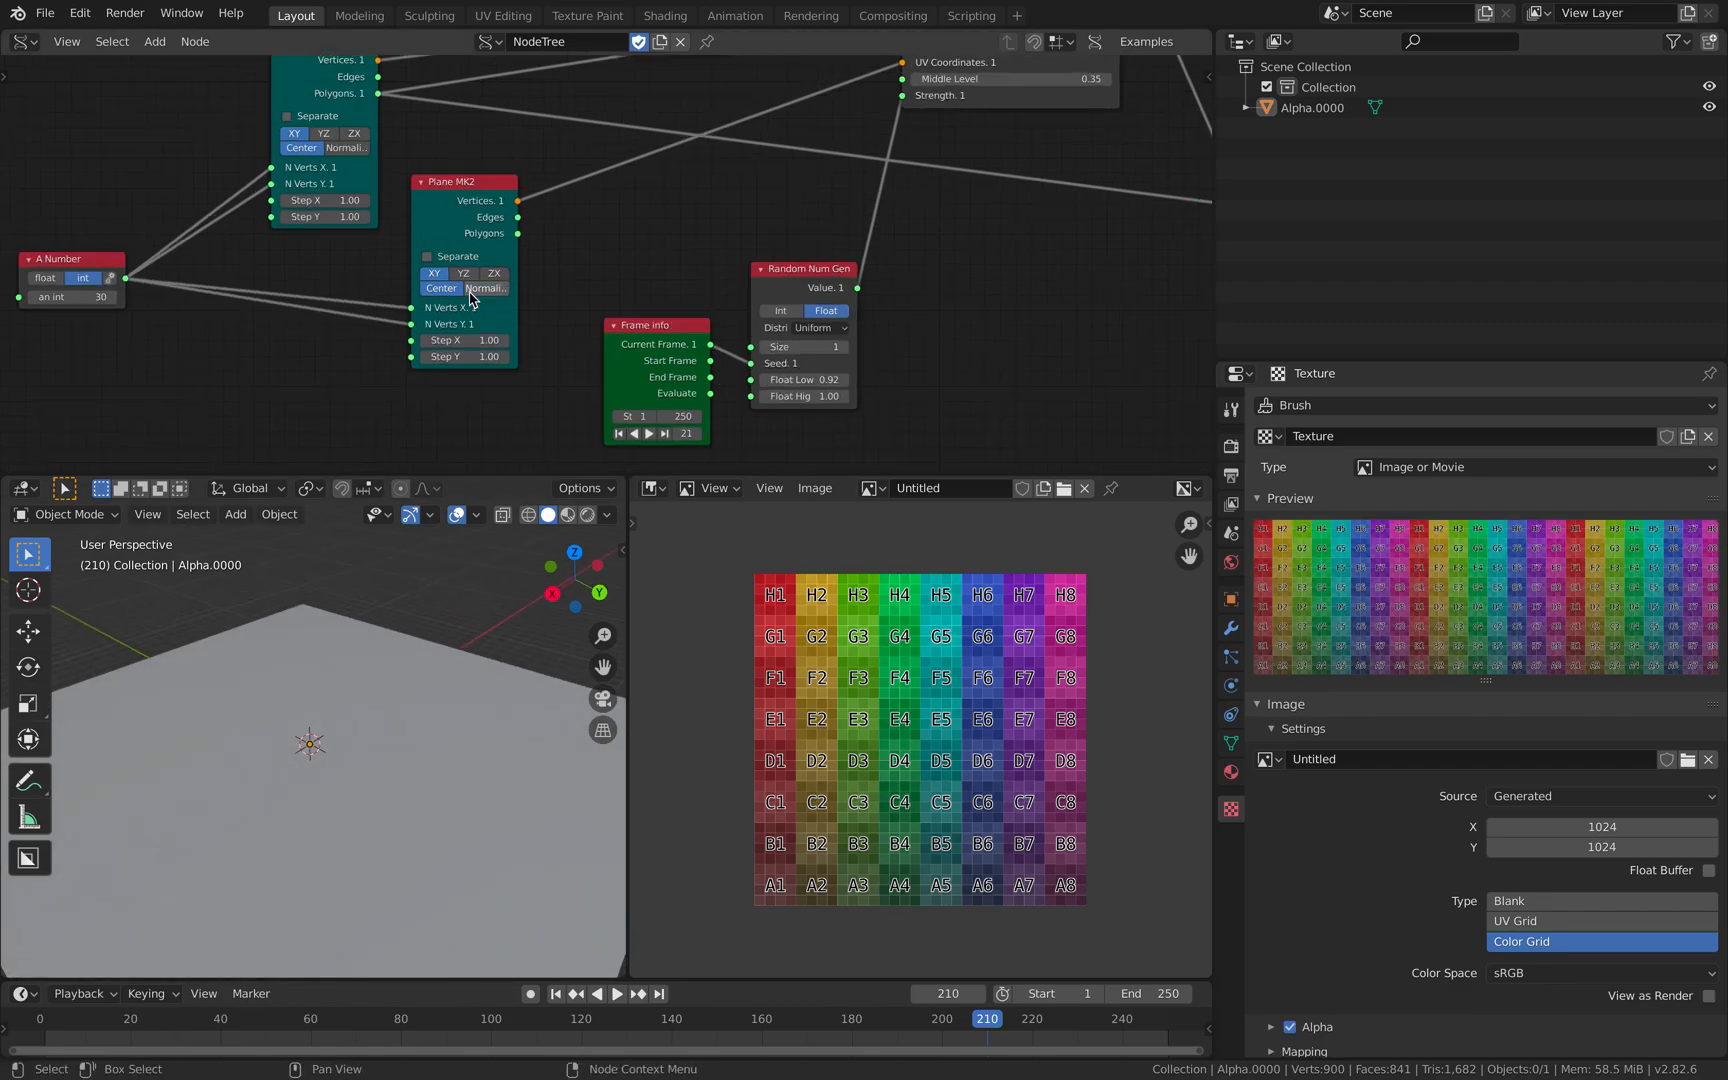
click(443, 291)
click(473, 292)
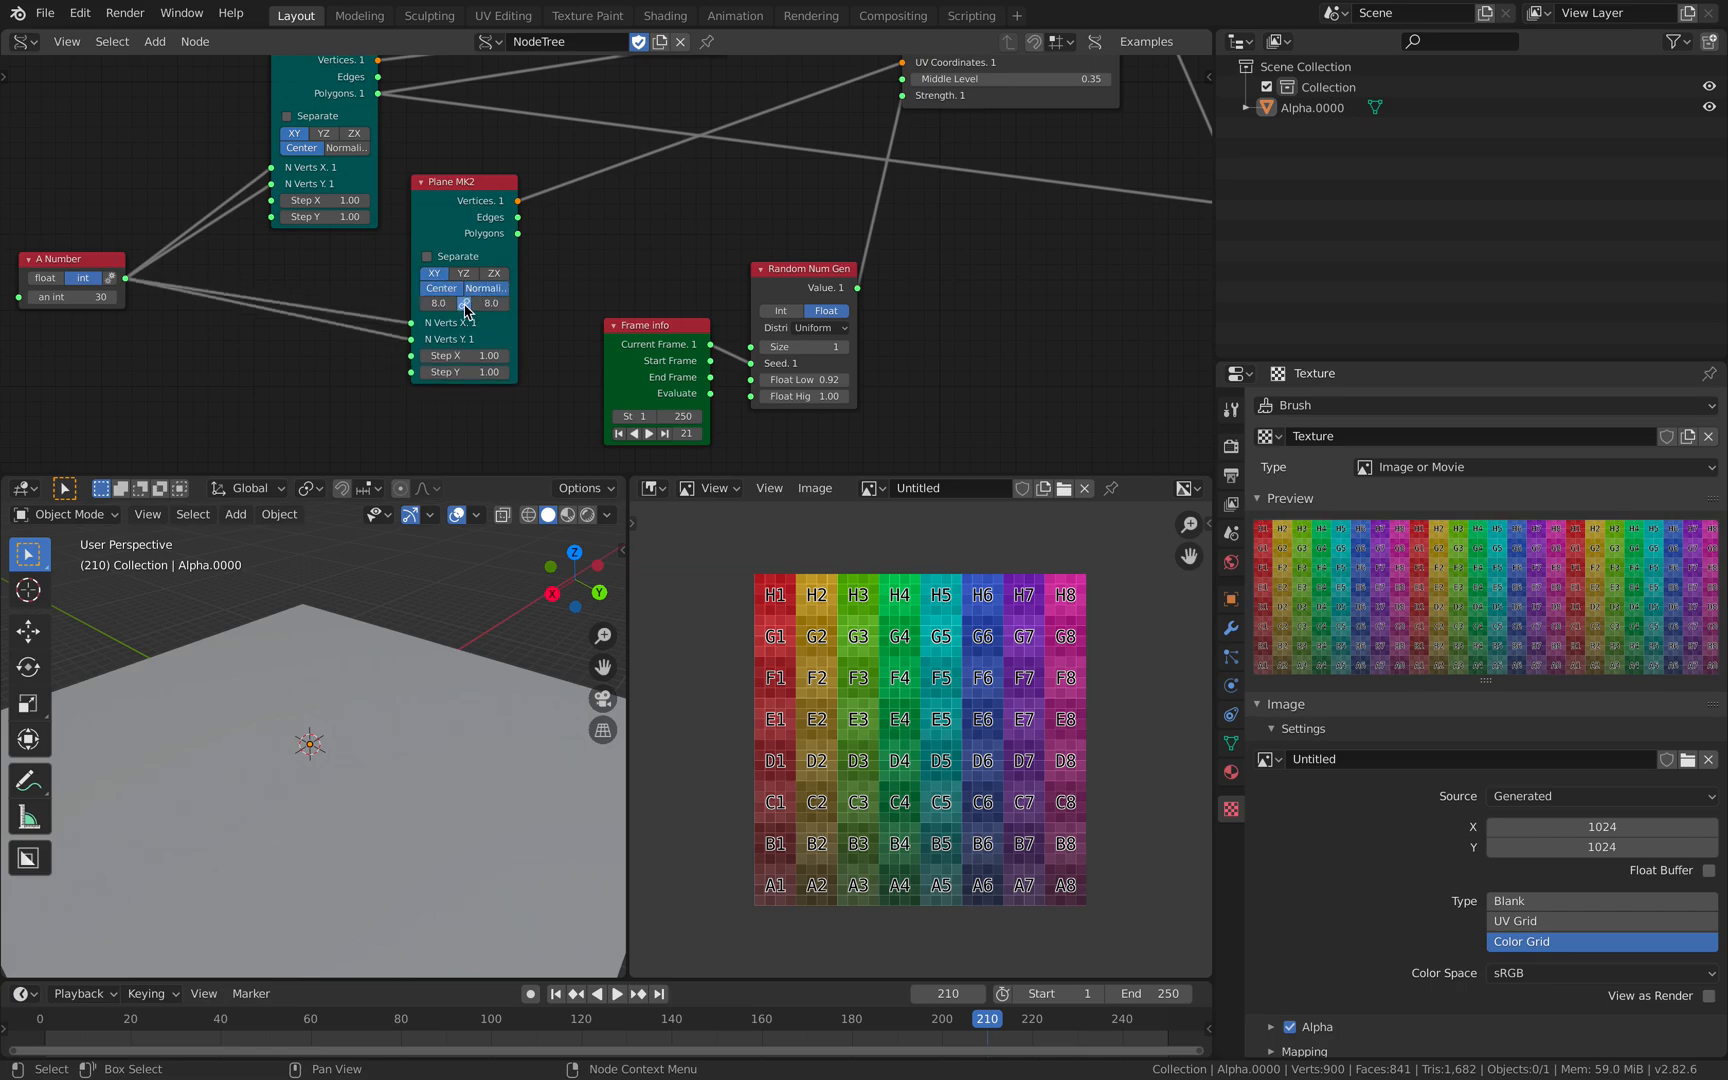
mouse_move(443, 303)
mouse_down()
mouse_move(478, 303)
mouse_move(461, 303)
mouse_up()
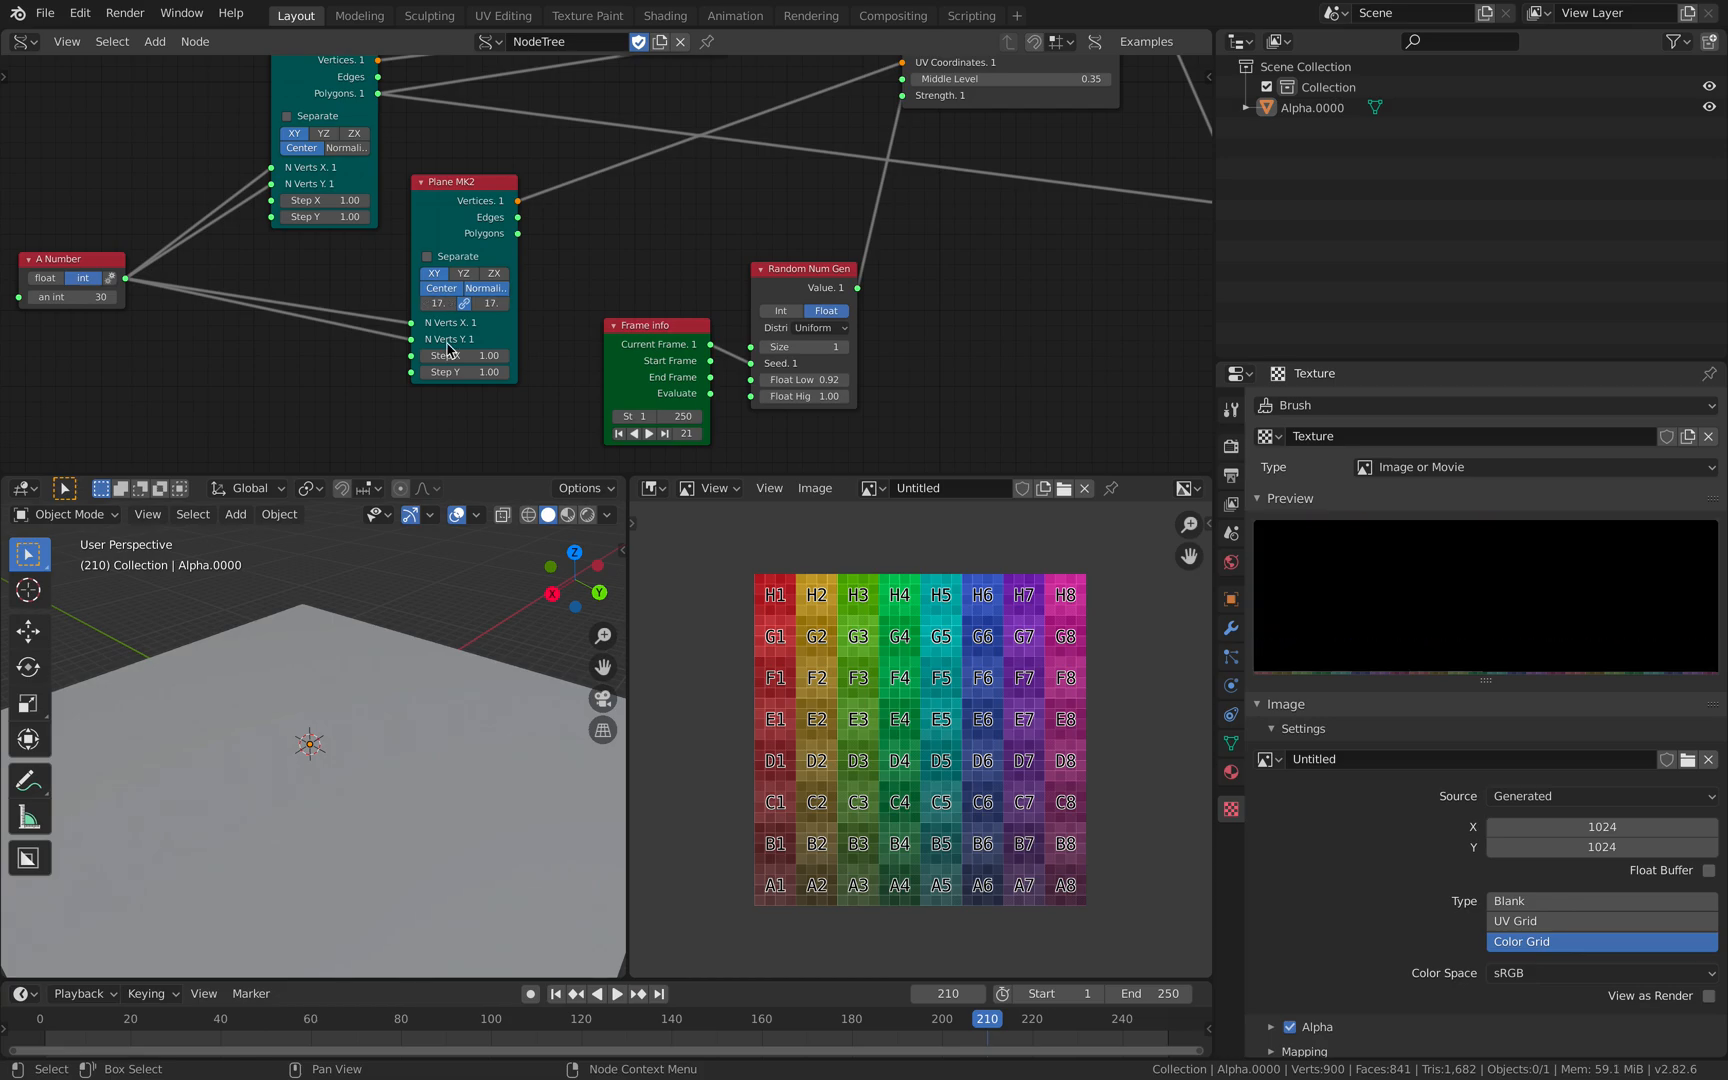
Nudge the Random Num Gen node and briefly play the animation to check the plane's displacement
scroll(482, 683, down, 2)
middle_drag(482, 683, 390, 702)
middle_drag(745, 332, 536, 368)
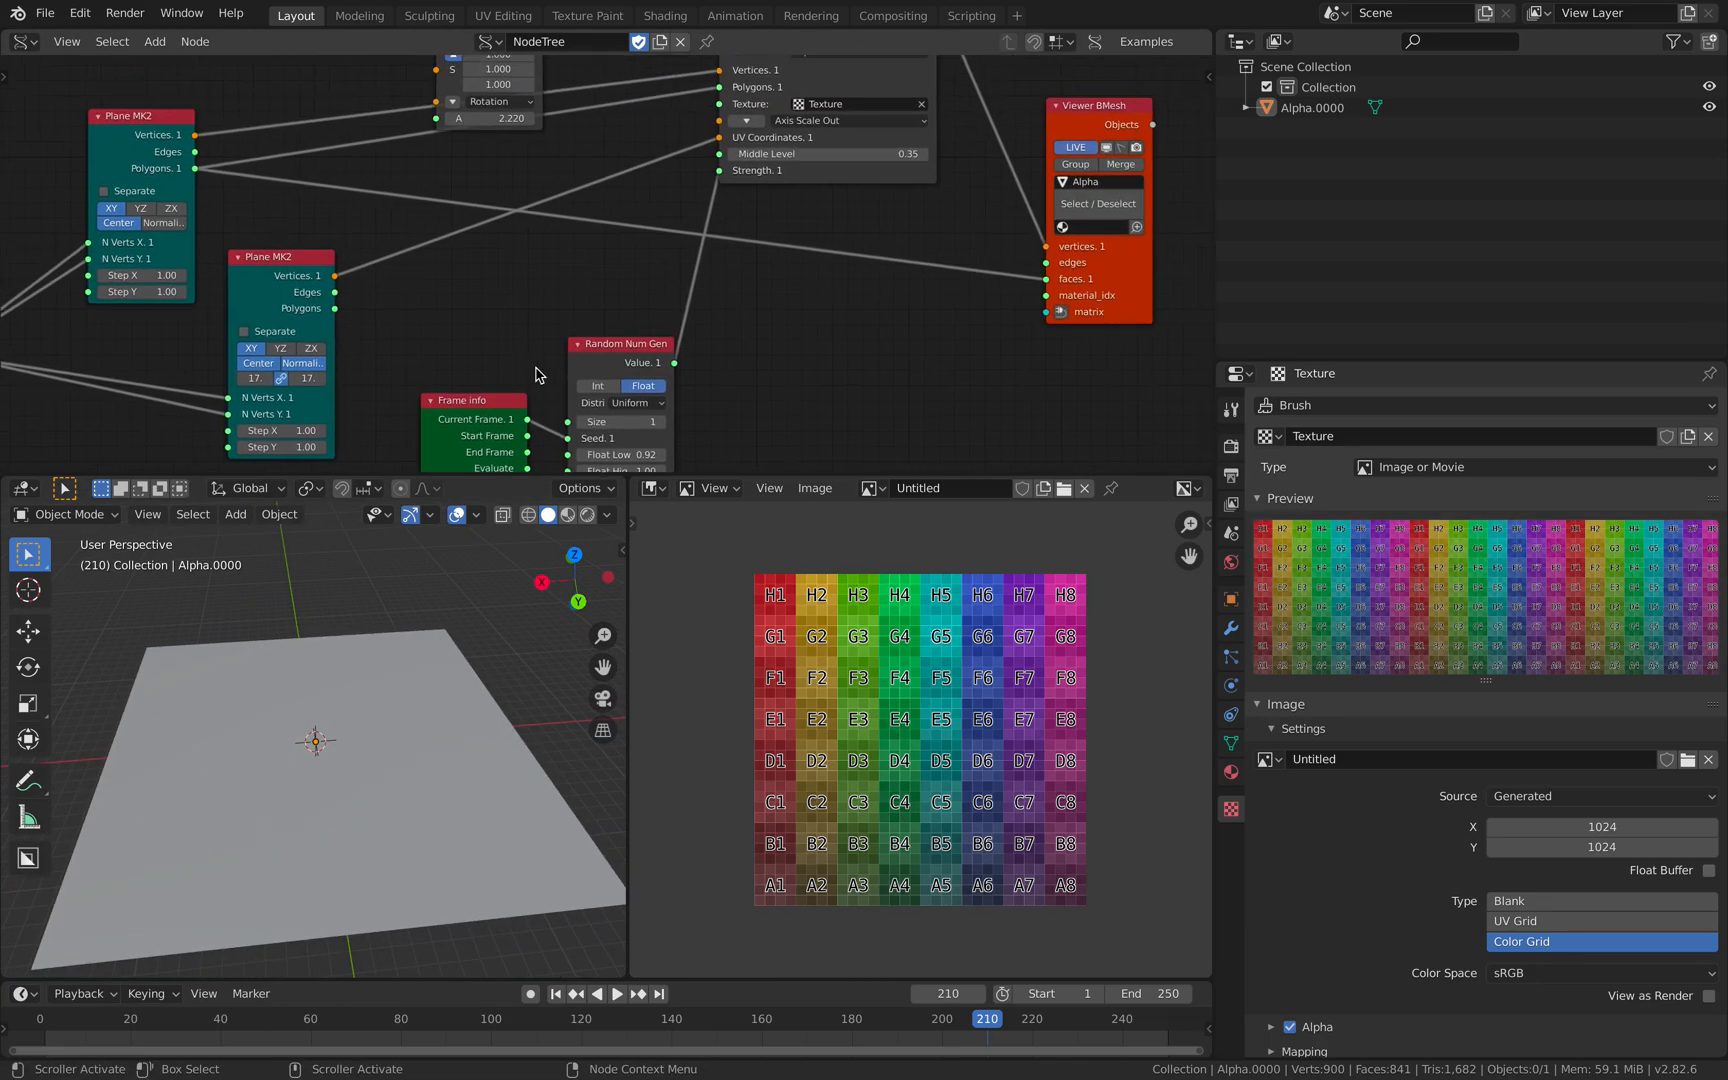
drag(652, 347, 646, 333)
key(space)
middle_drag(798, 242, 682, 398)
key(space)
Expand the axis scale values on the Texture Displace node and look through the texture's image settings
click(630, 276)
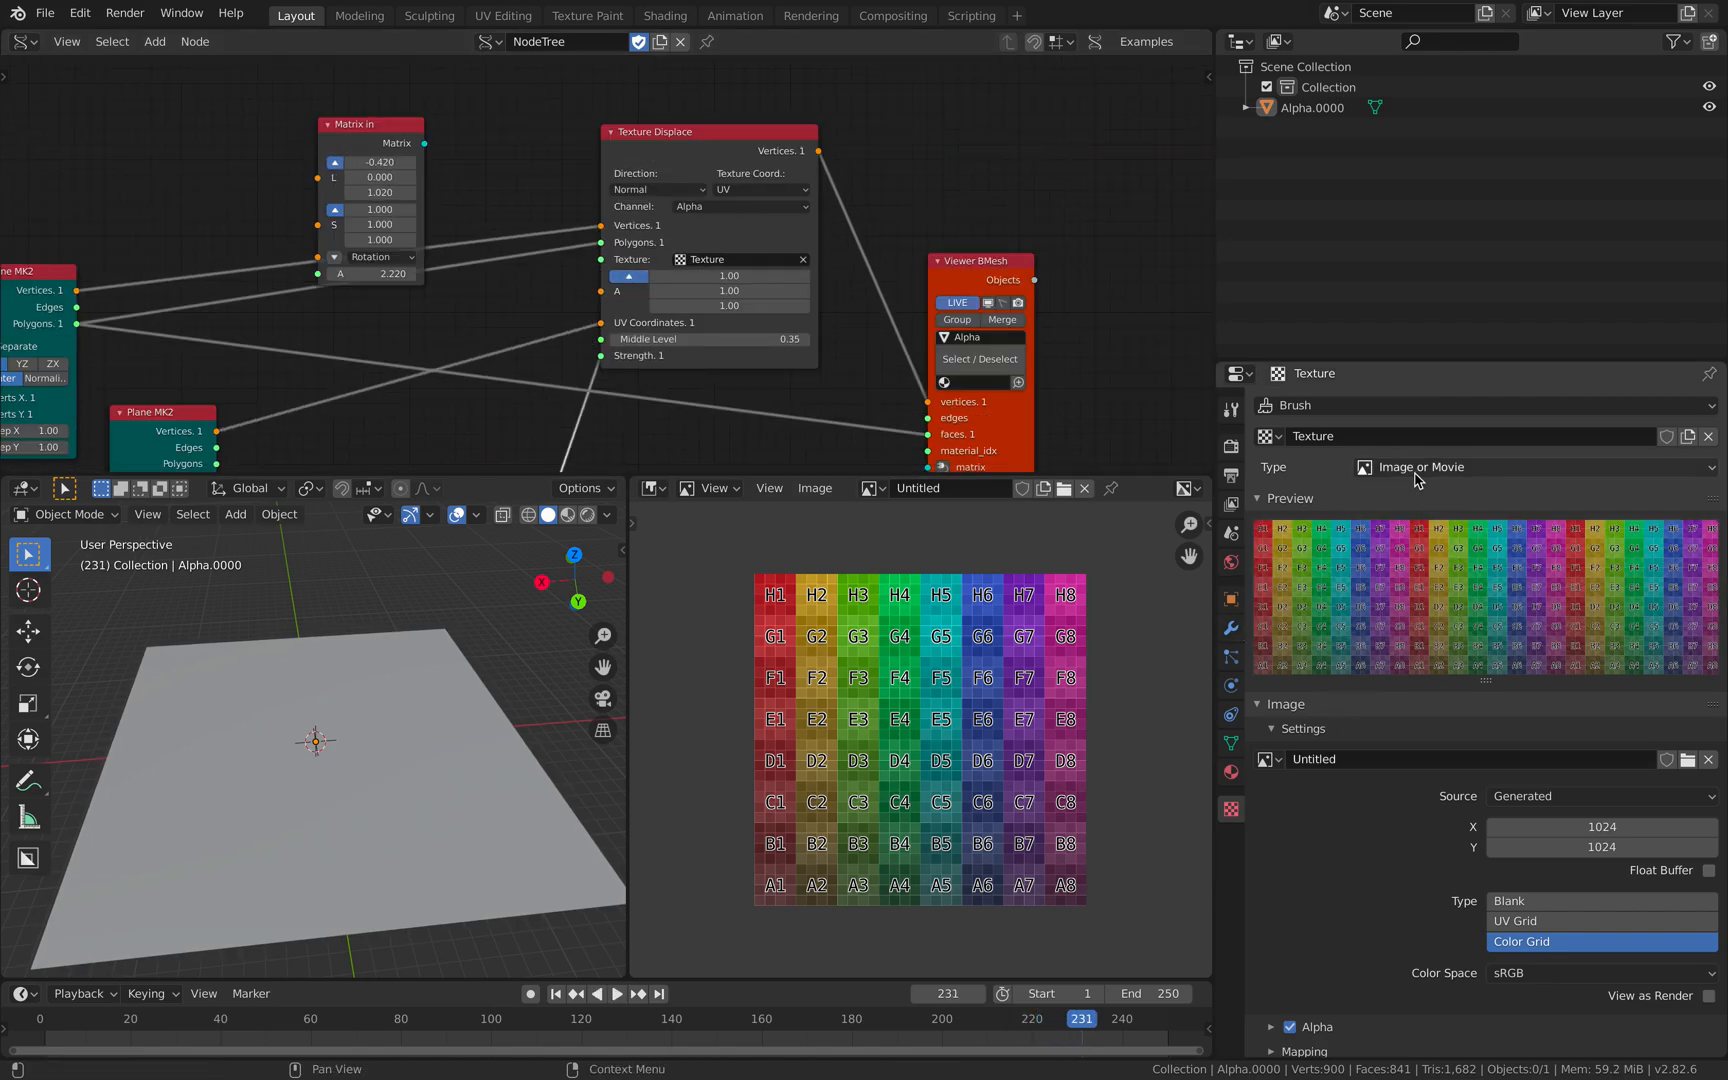
click(719, 264)
click(720, 282)
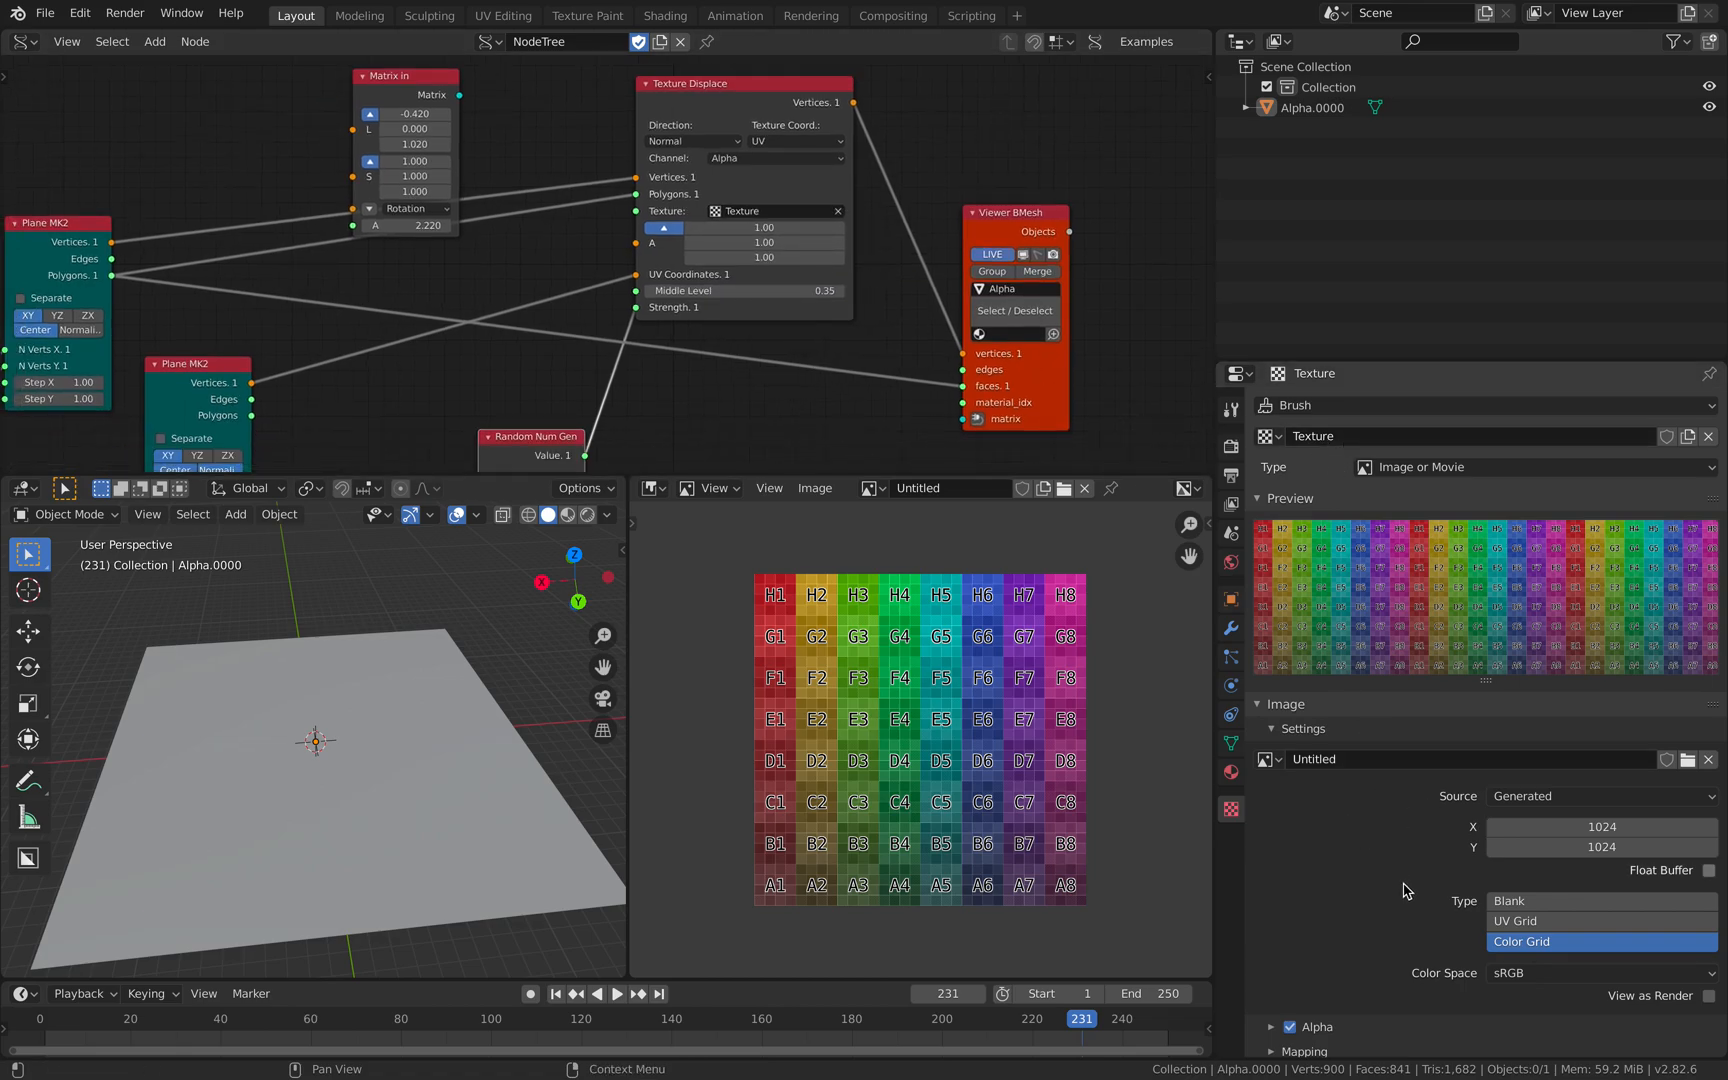
scroll(1405, 890, down, 2)
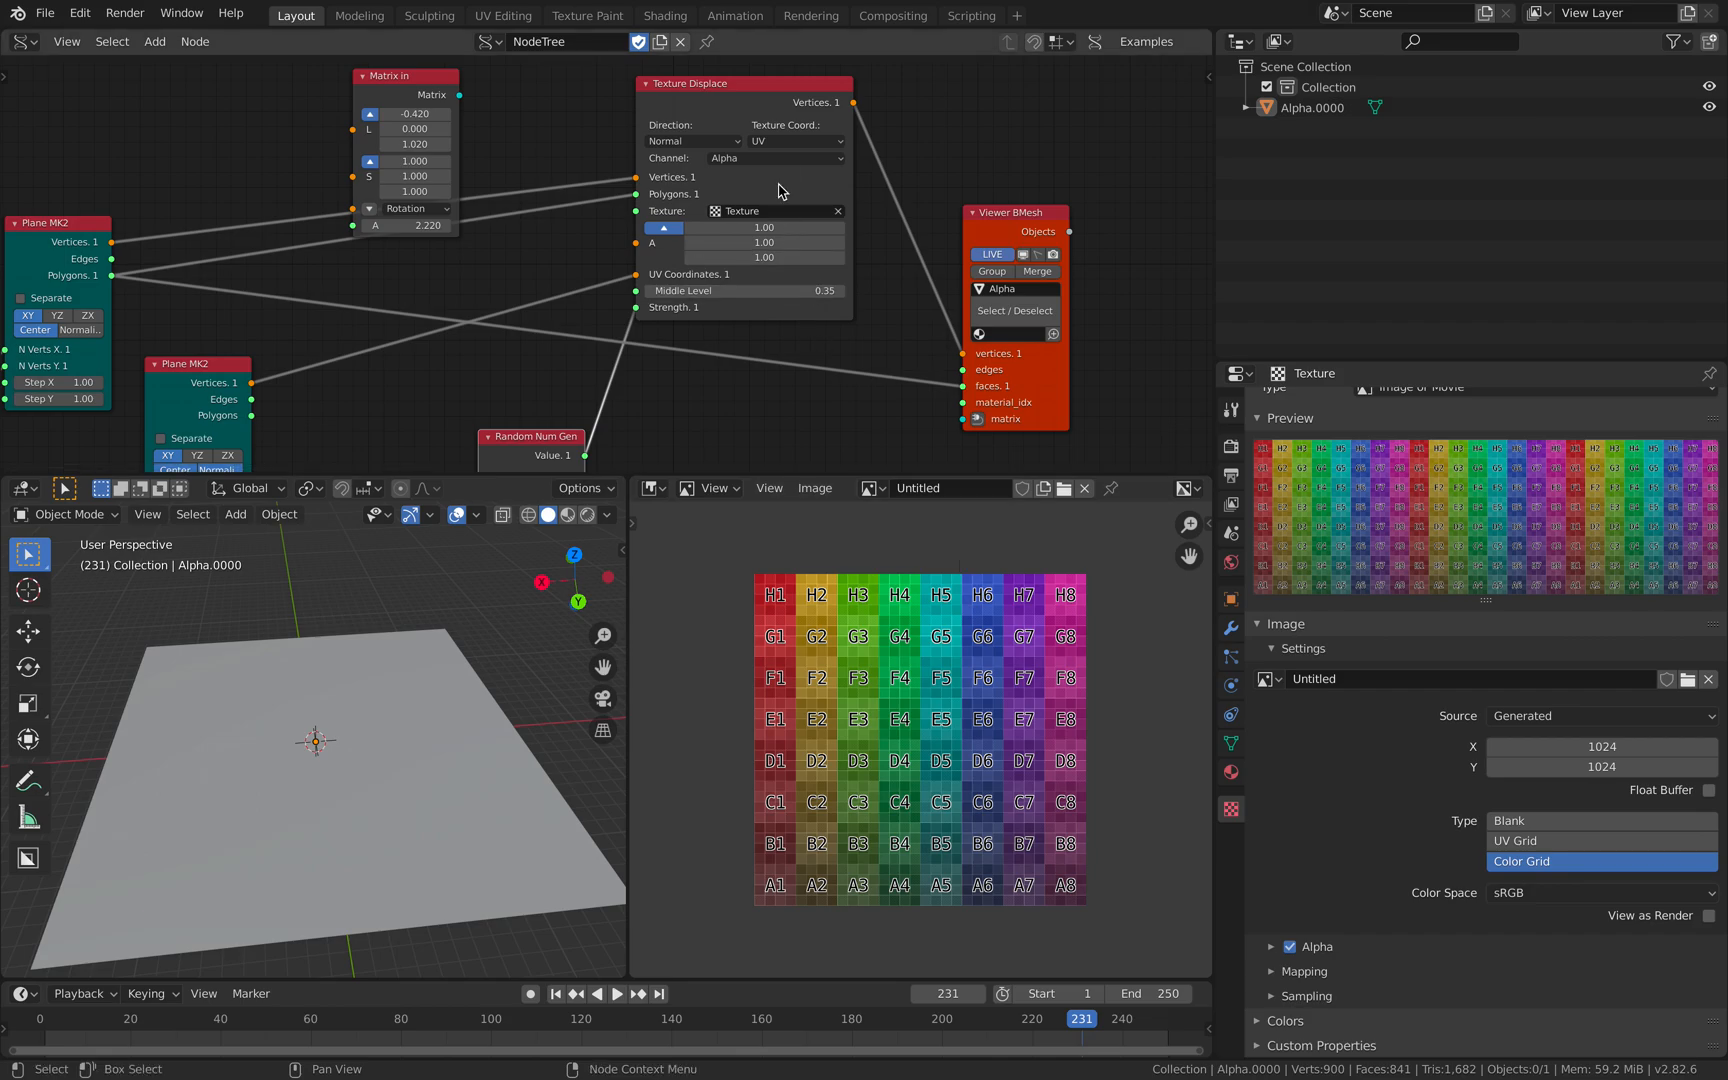
Set the Texture Displace channel to Luminosity, shift the node slightly aside and save the file
click(790, 143)
click(792, 158)
drag(833, 127, 871, 128)
click(815, 158)
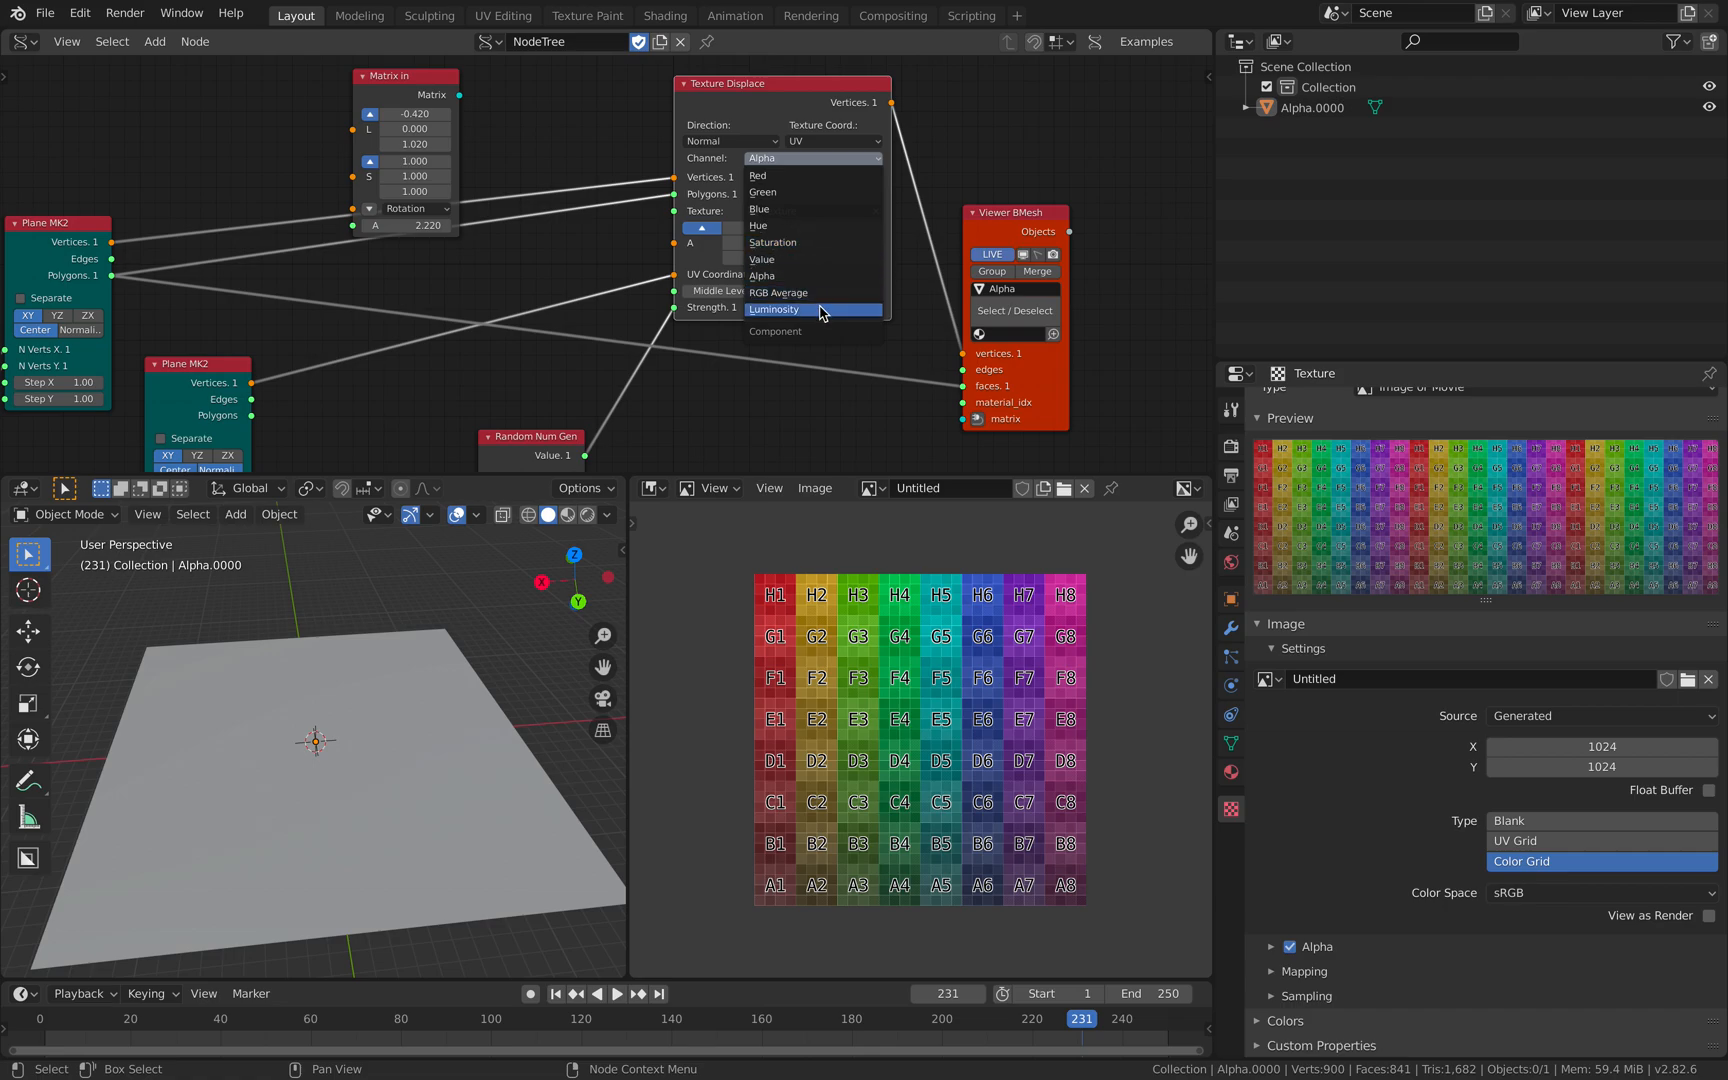
click(820, 311)
middle_drag(443, 661, 349, 706)
key(ctrl+s)
Set the lower Plane MK2's normalized size to about 2.6 and the A Number integer to 82
middle_drag(448, 322, 558, 333)
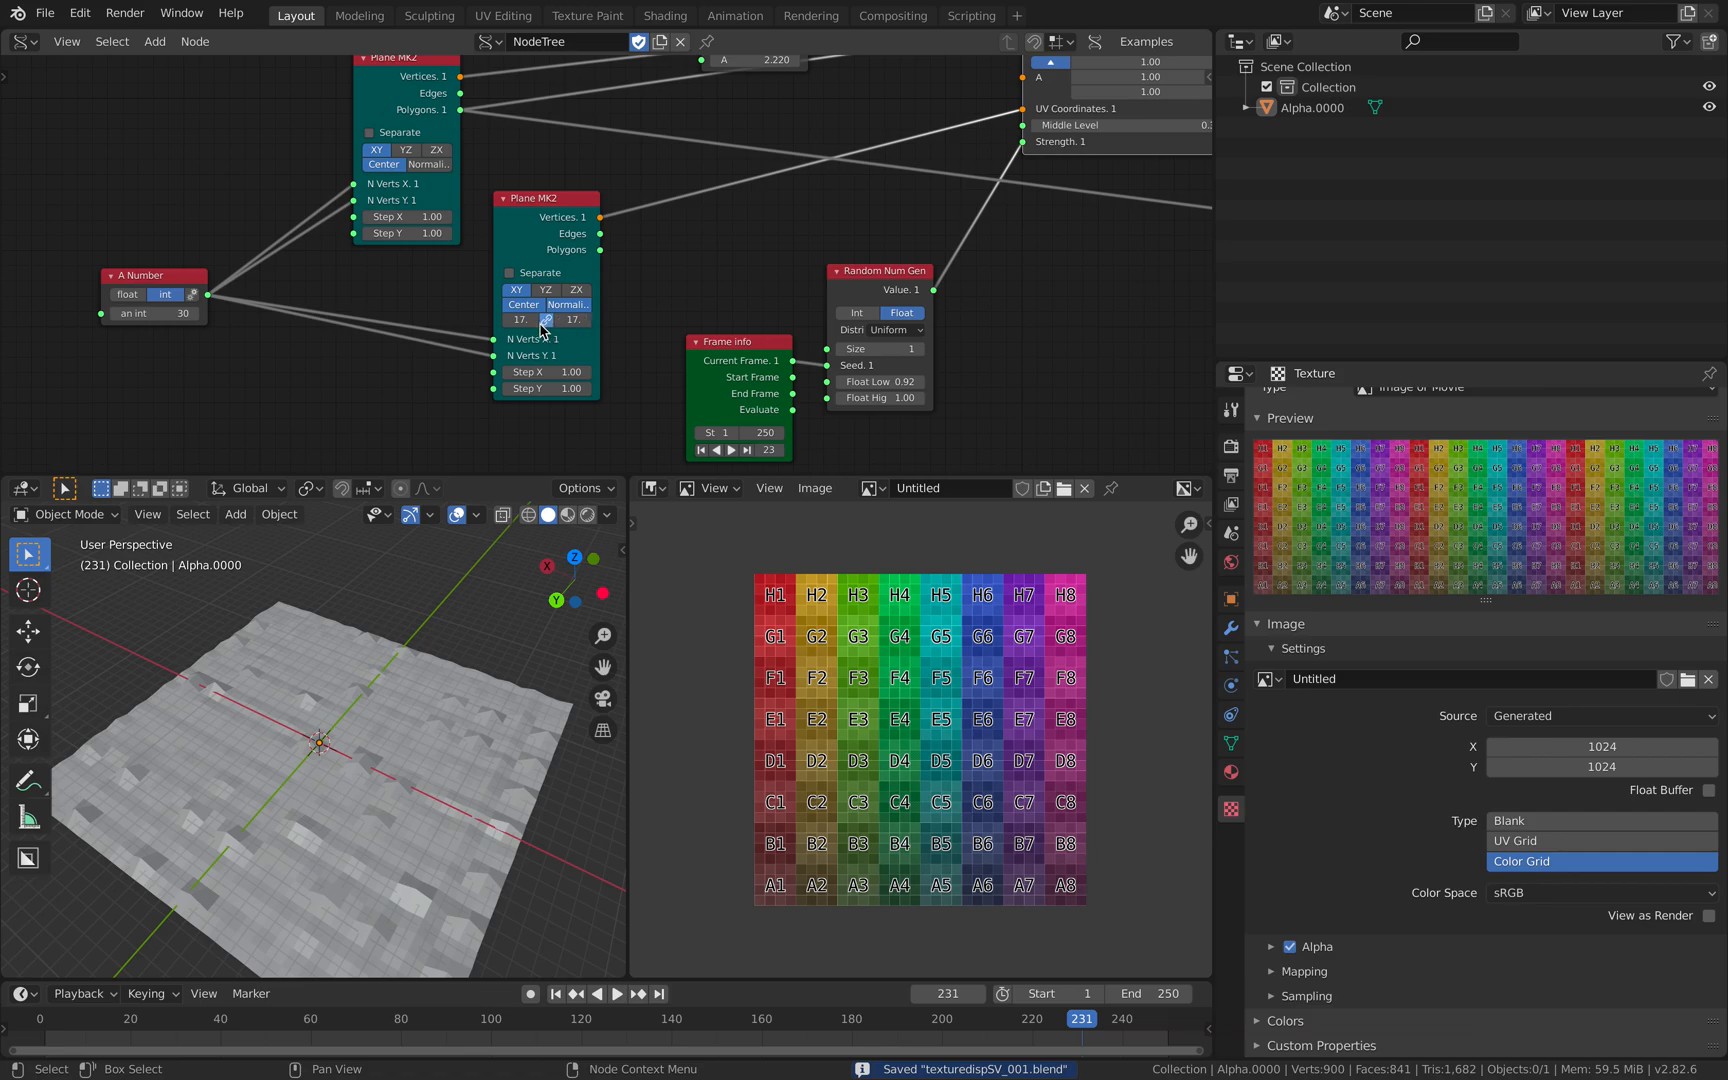
drag(520, 321, 490, 321)
drag(153, 314, 195, 314)
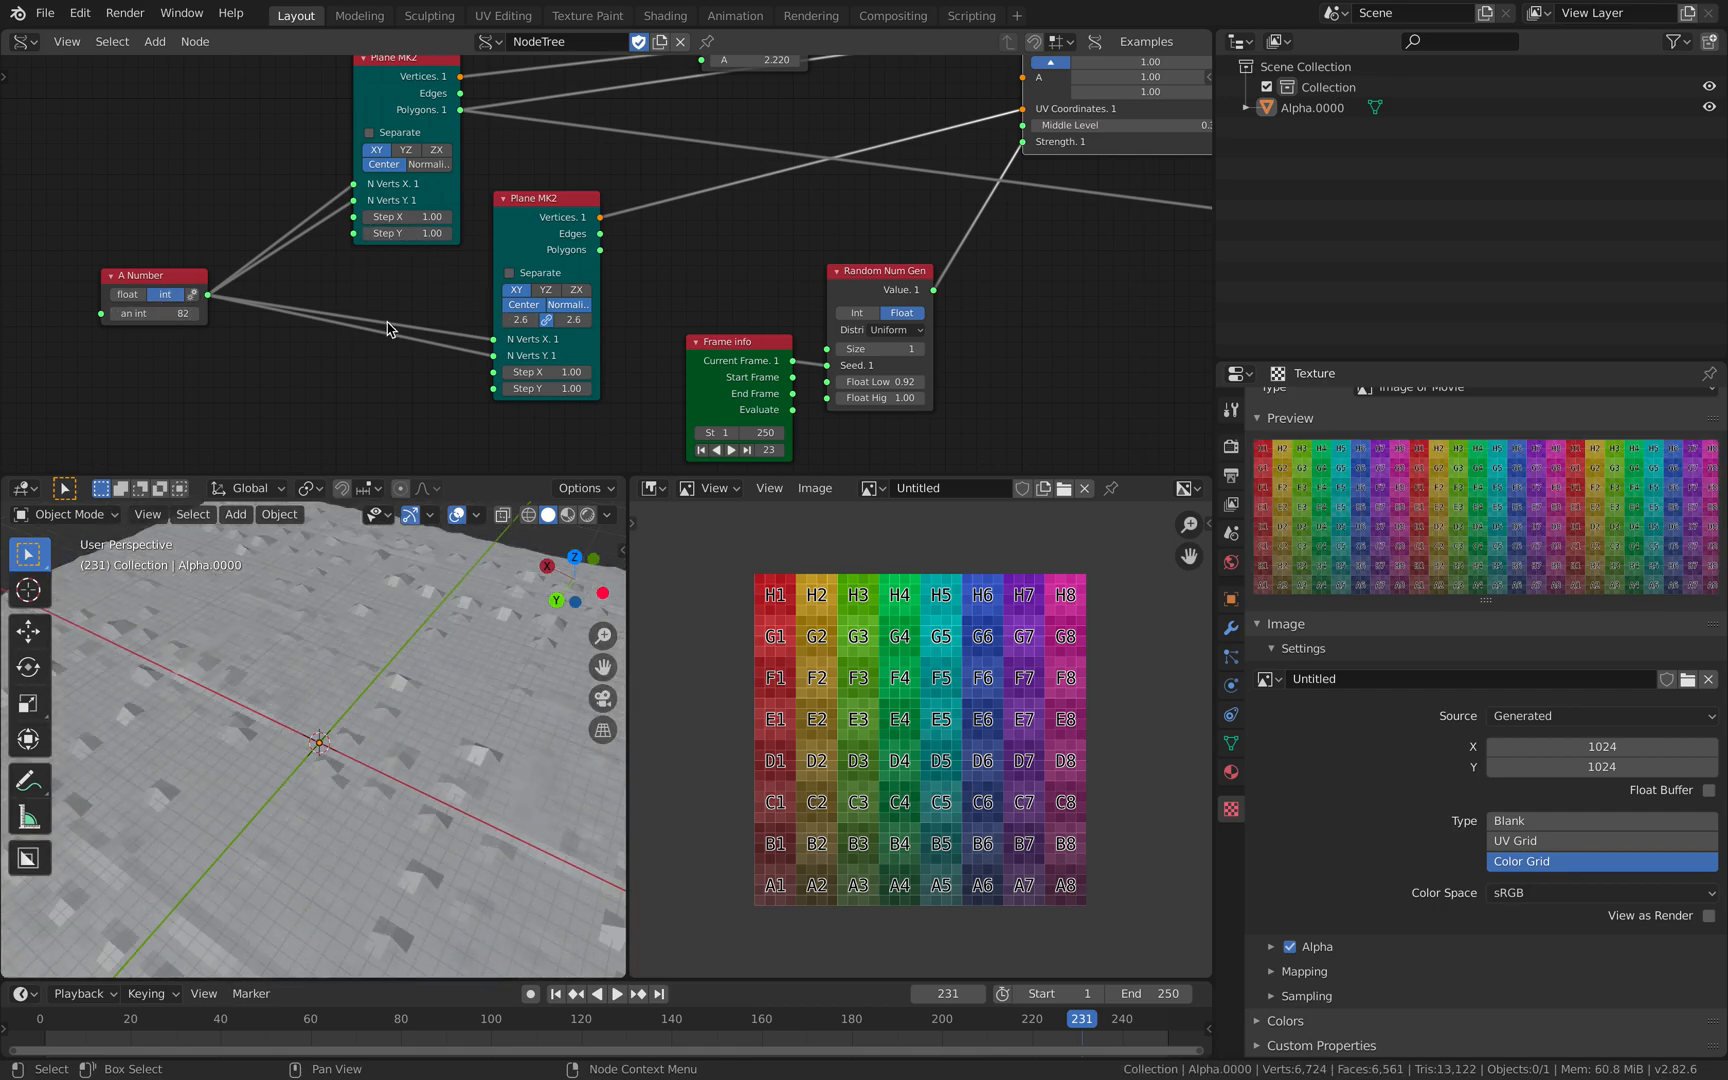
Toggle Normalize off and back on in the lower Plane MK2 node to compare the displacement
middle_drag(534, 324, 558, 306)
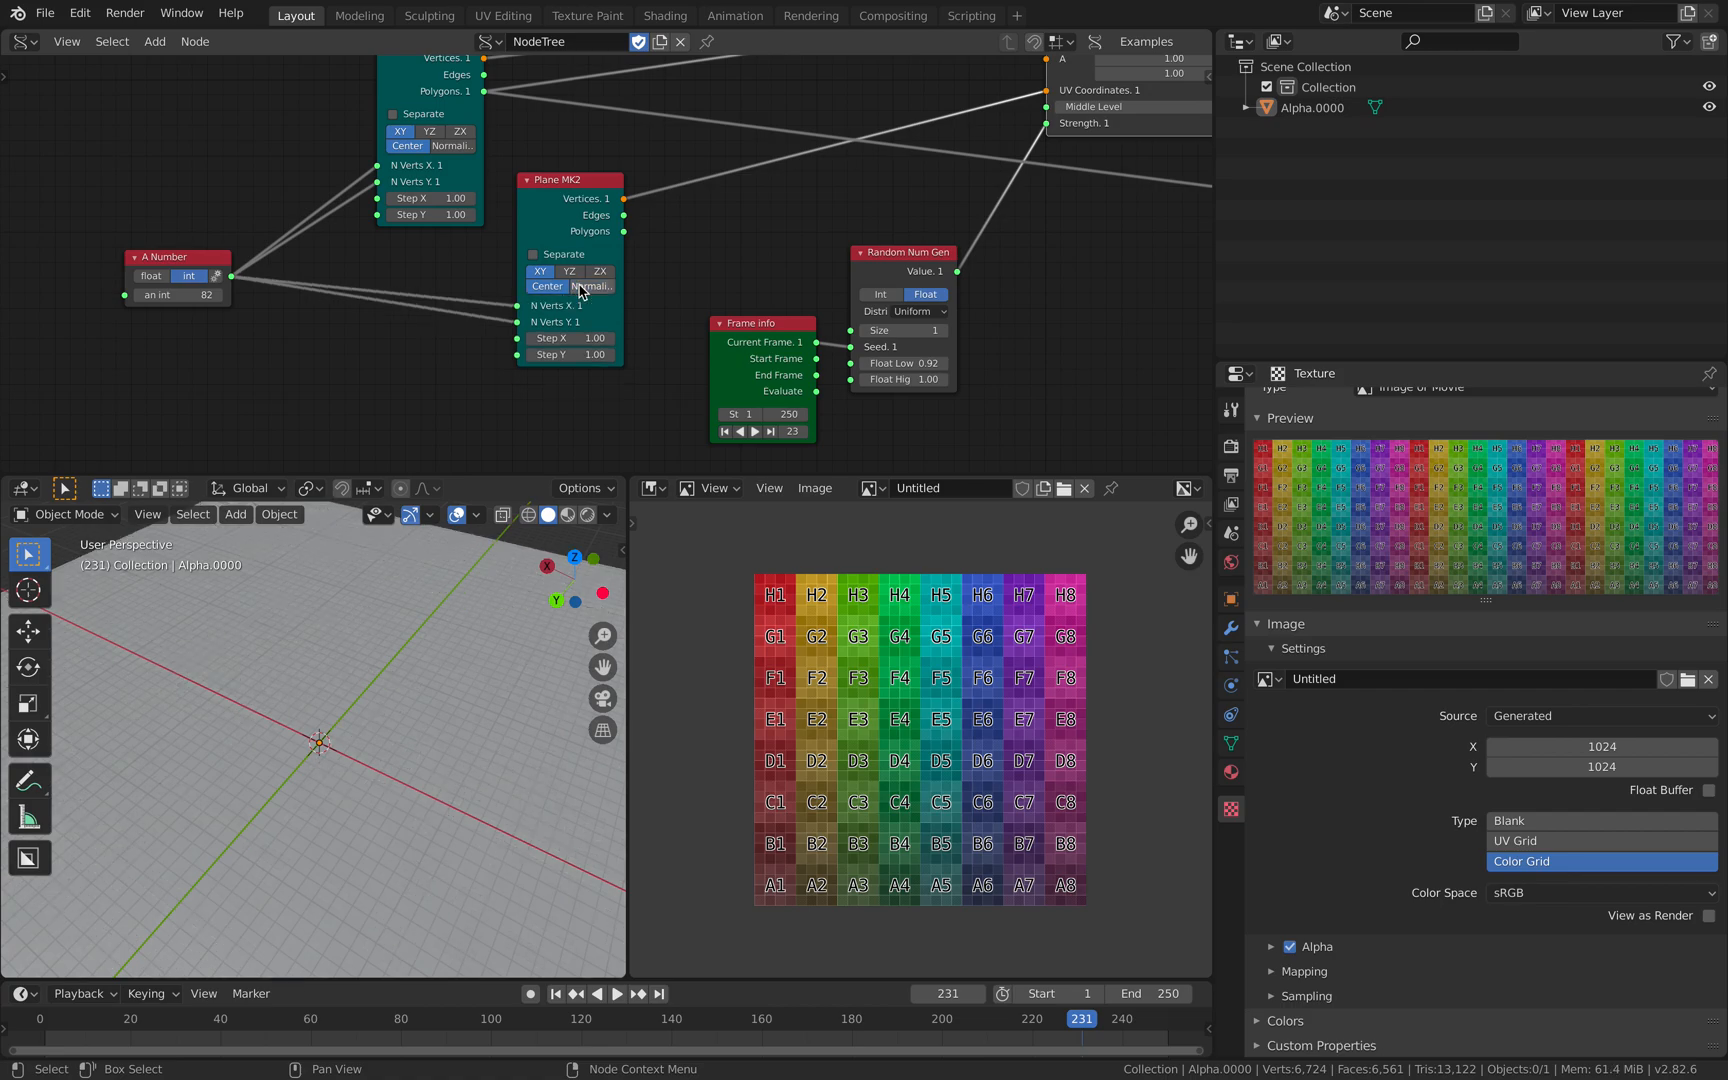
click(556, 288)
click(556, 288)
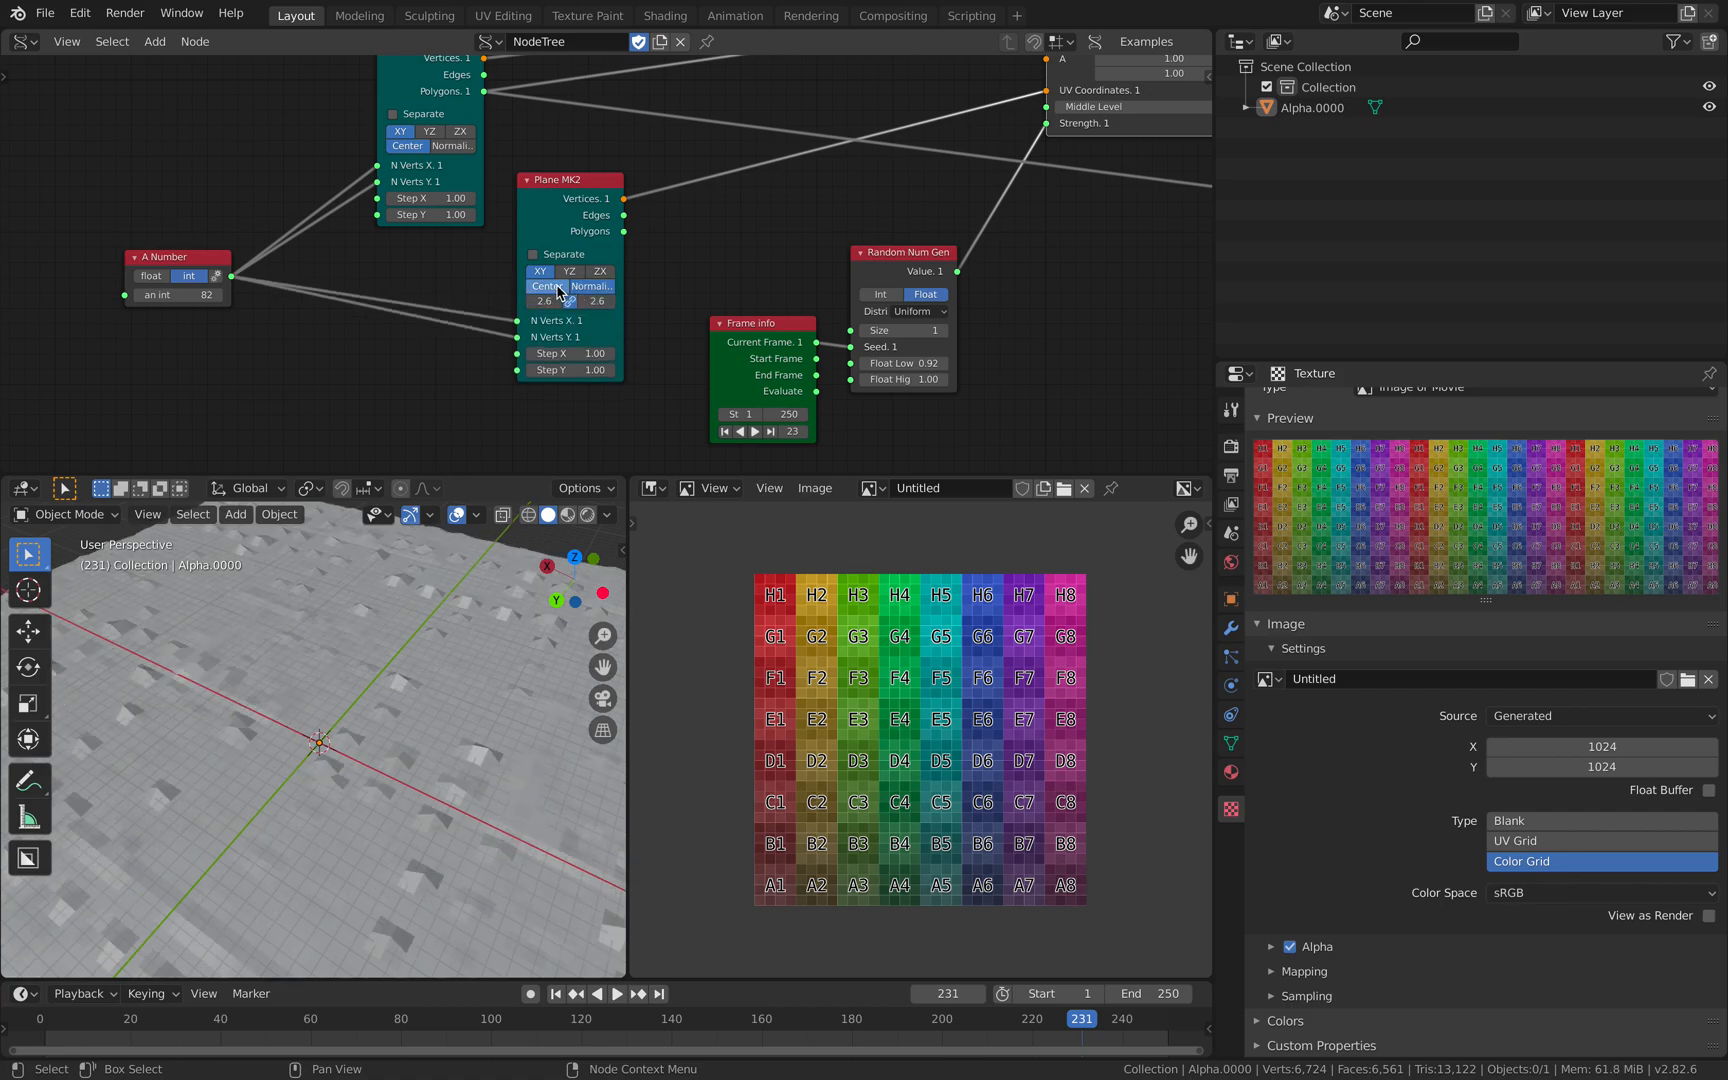
Turn off Center on both Plane MK2 nodes and set the A Number integer to 200
click(411, 148)
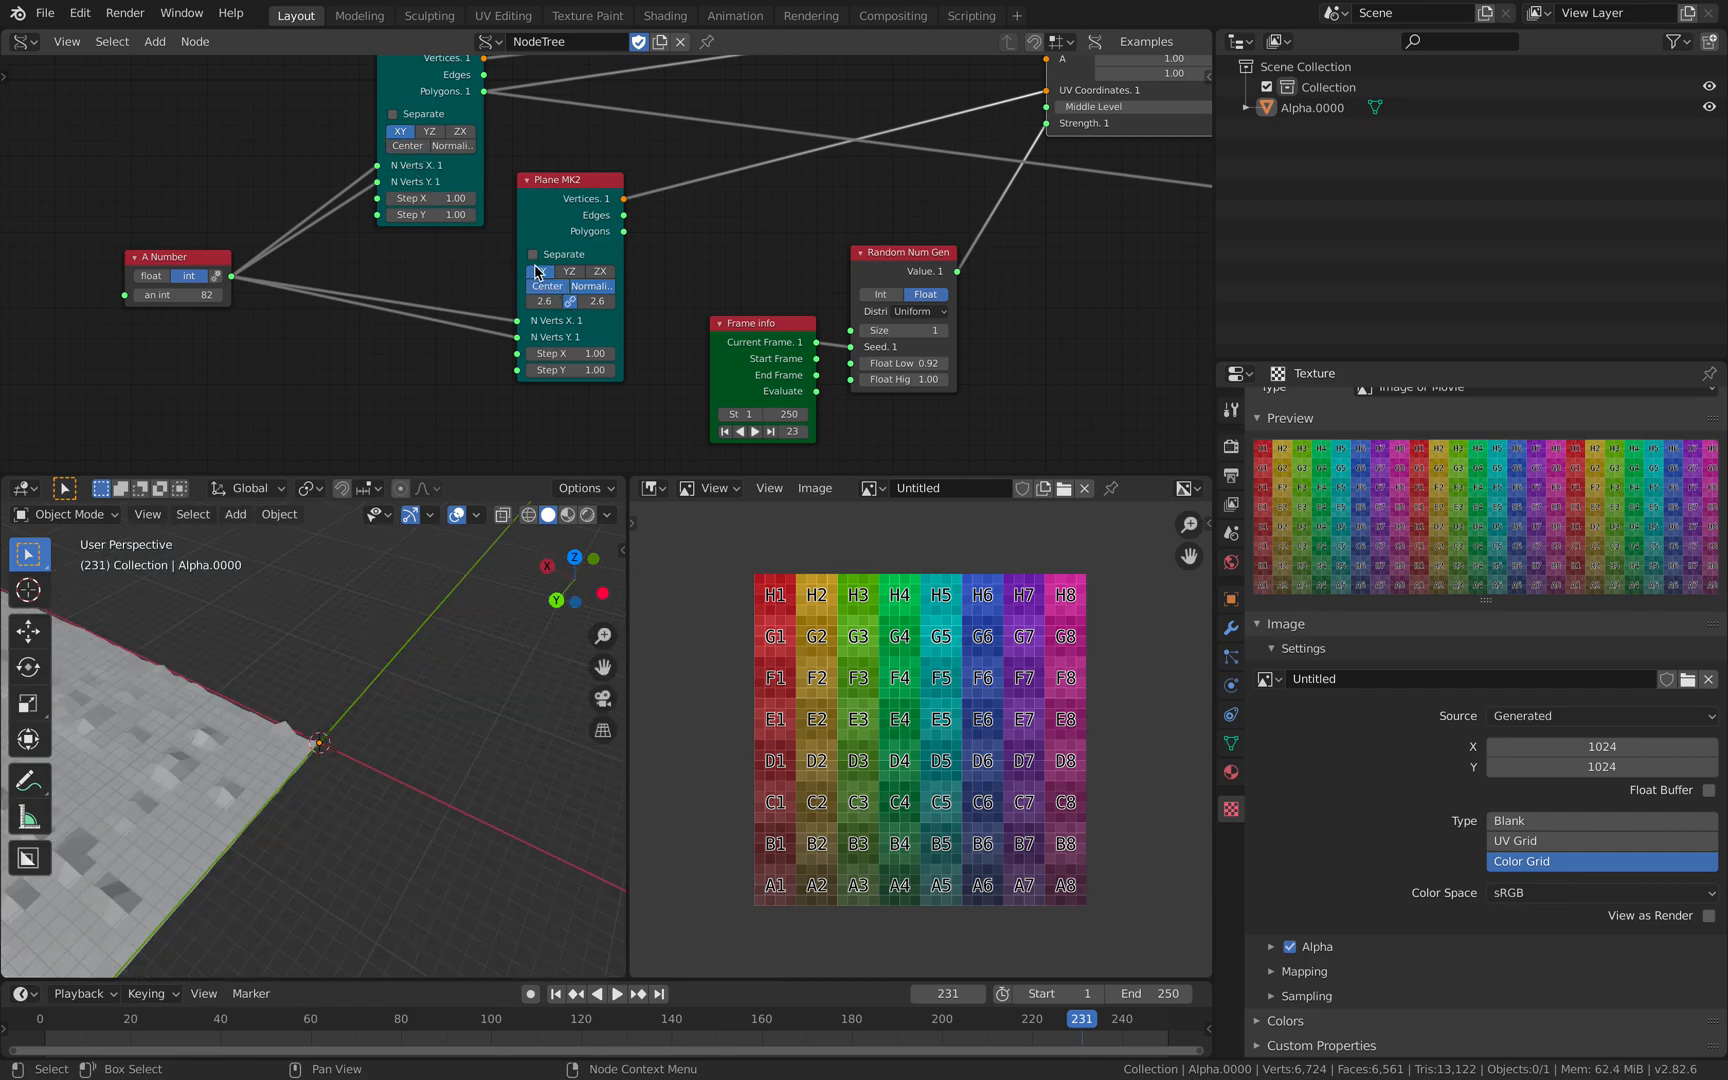
click(543, 287)
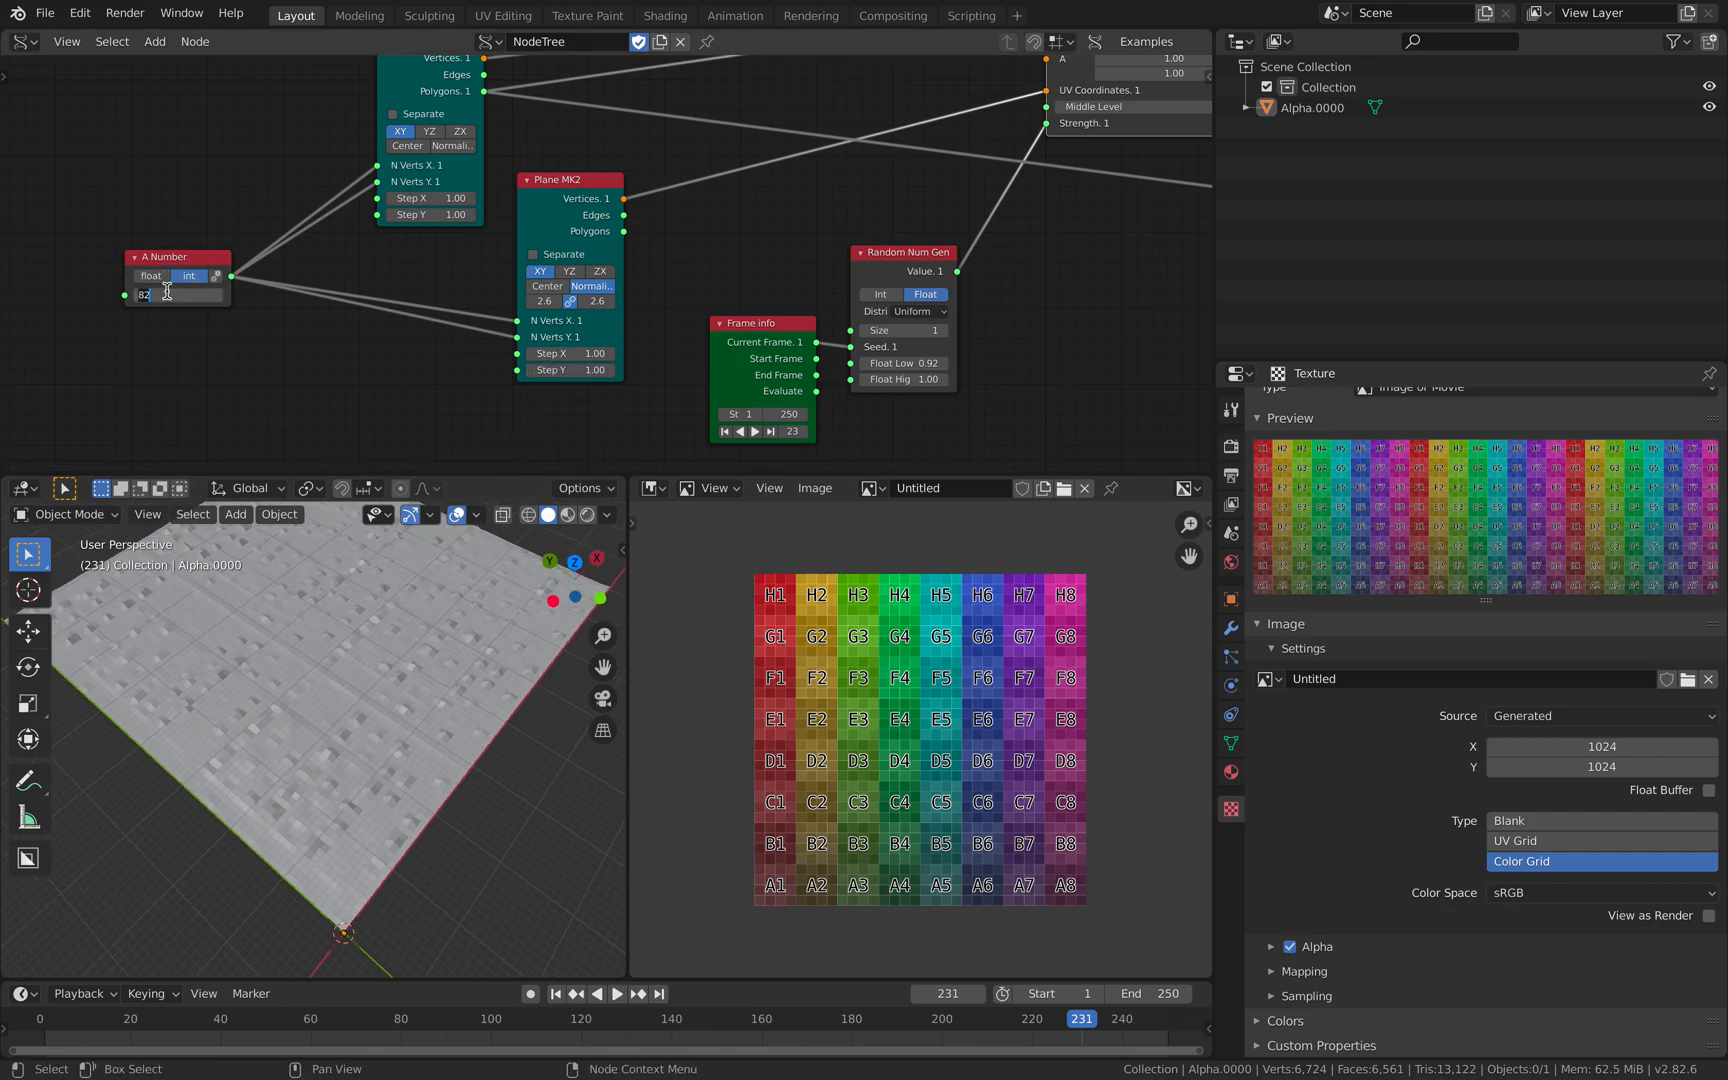
key(Return)
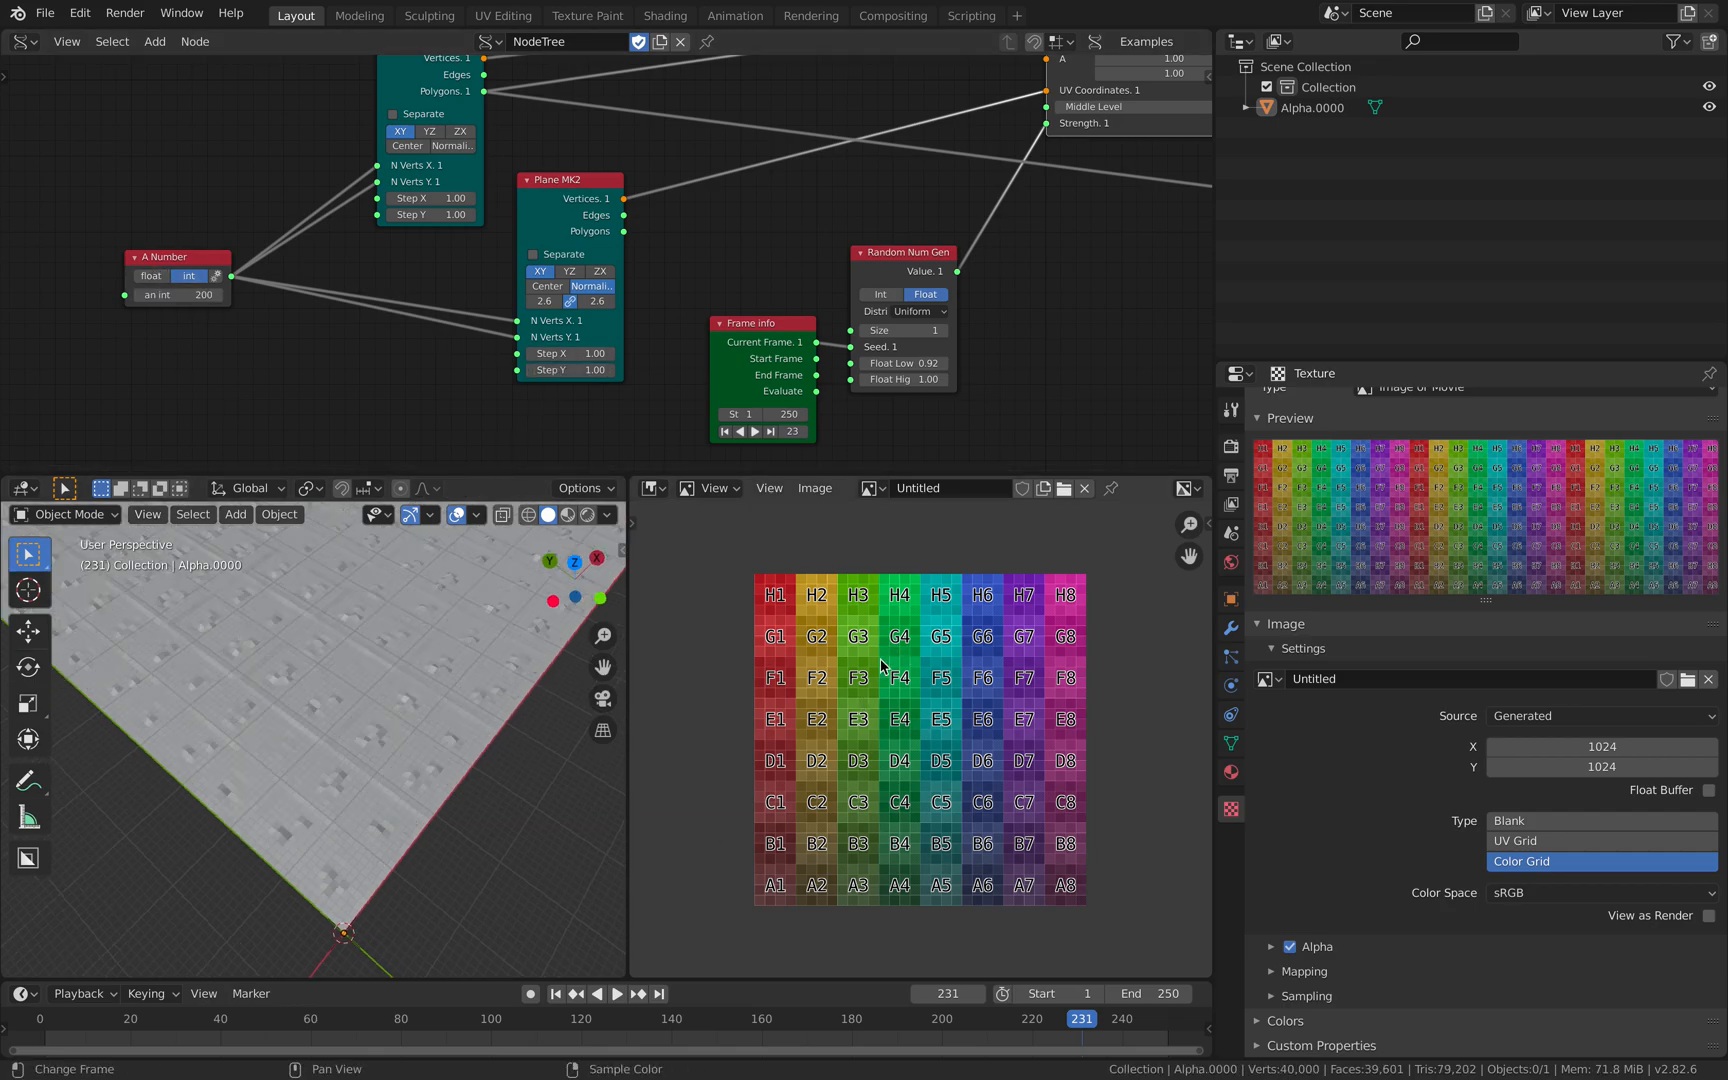
Set both Step X and Step Y of the upper Plane MK2 node to 1
scroll(475, 708, up, 2)
middle_drag(409, 203, 343, 330)
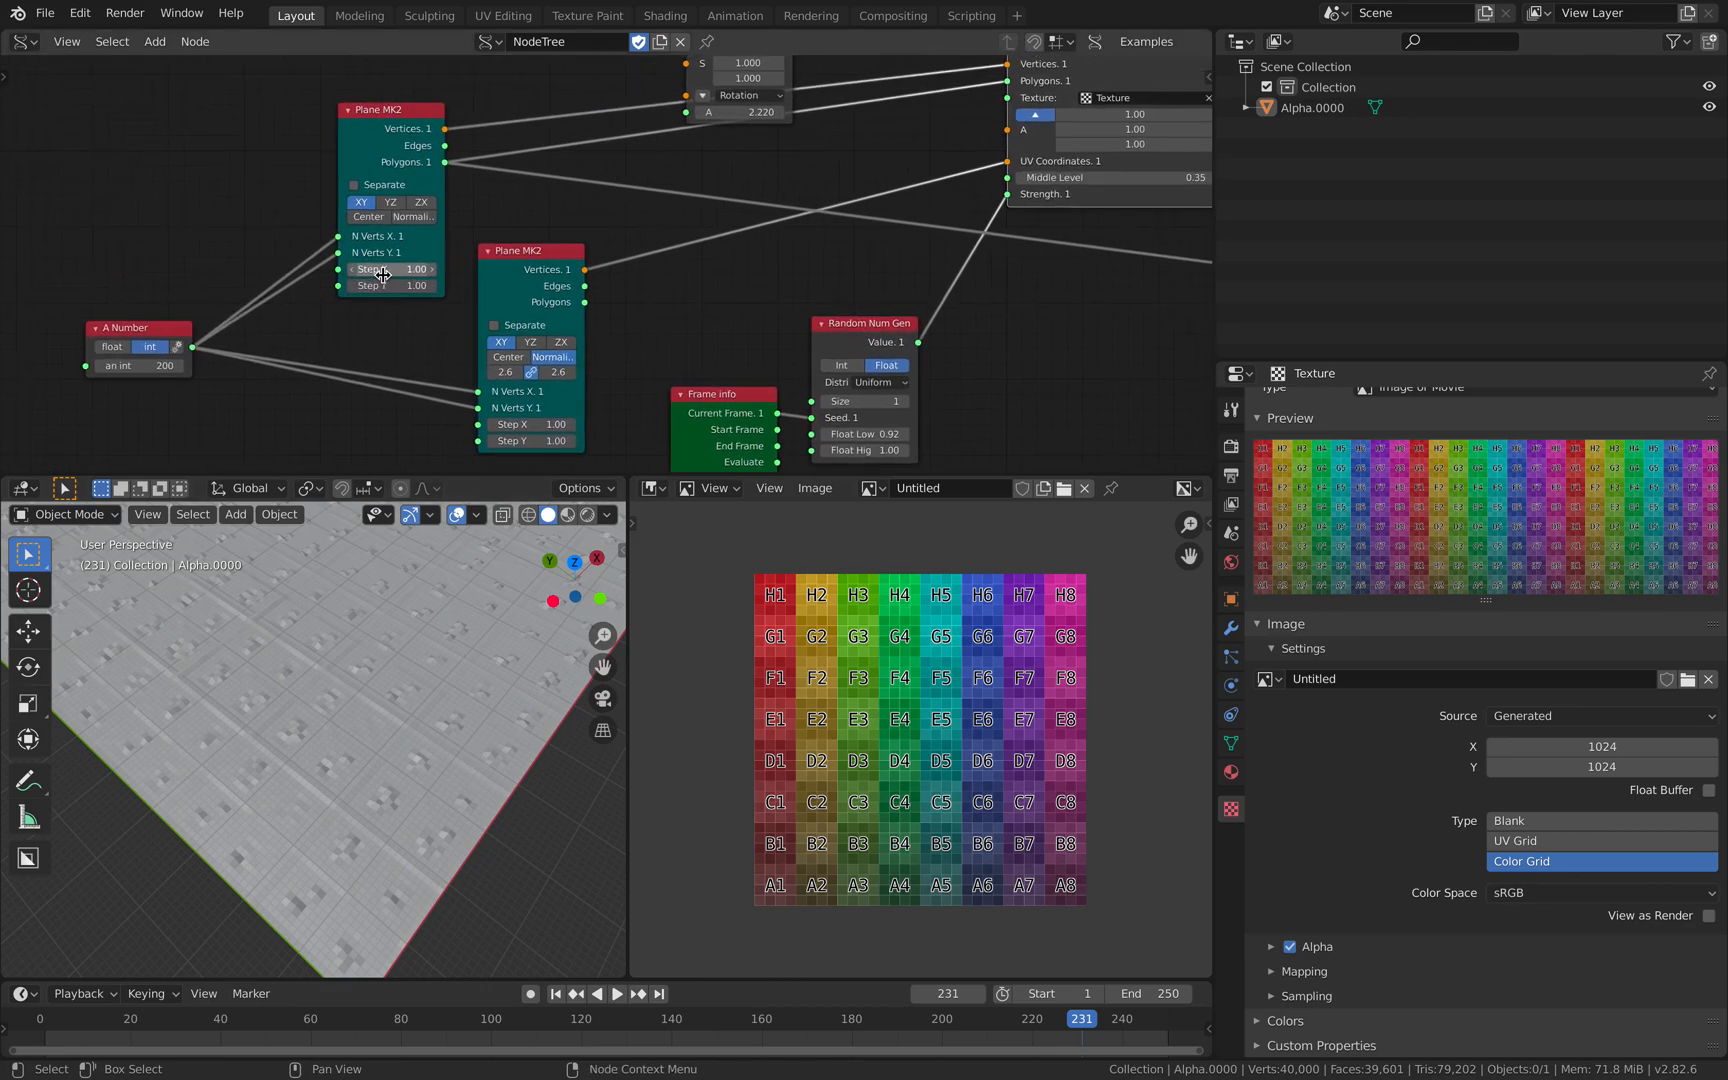
middle_drag(475, 338, 470, 298)
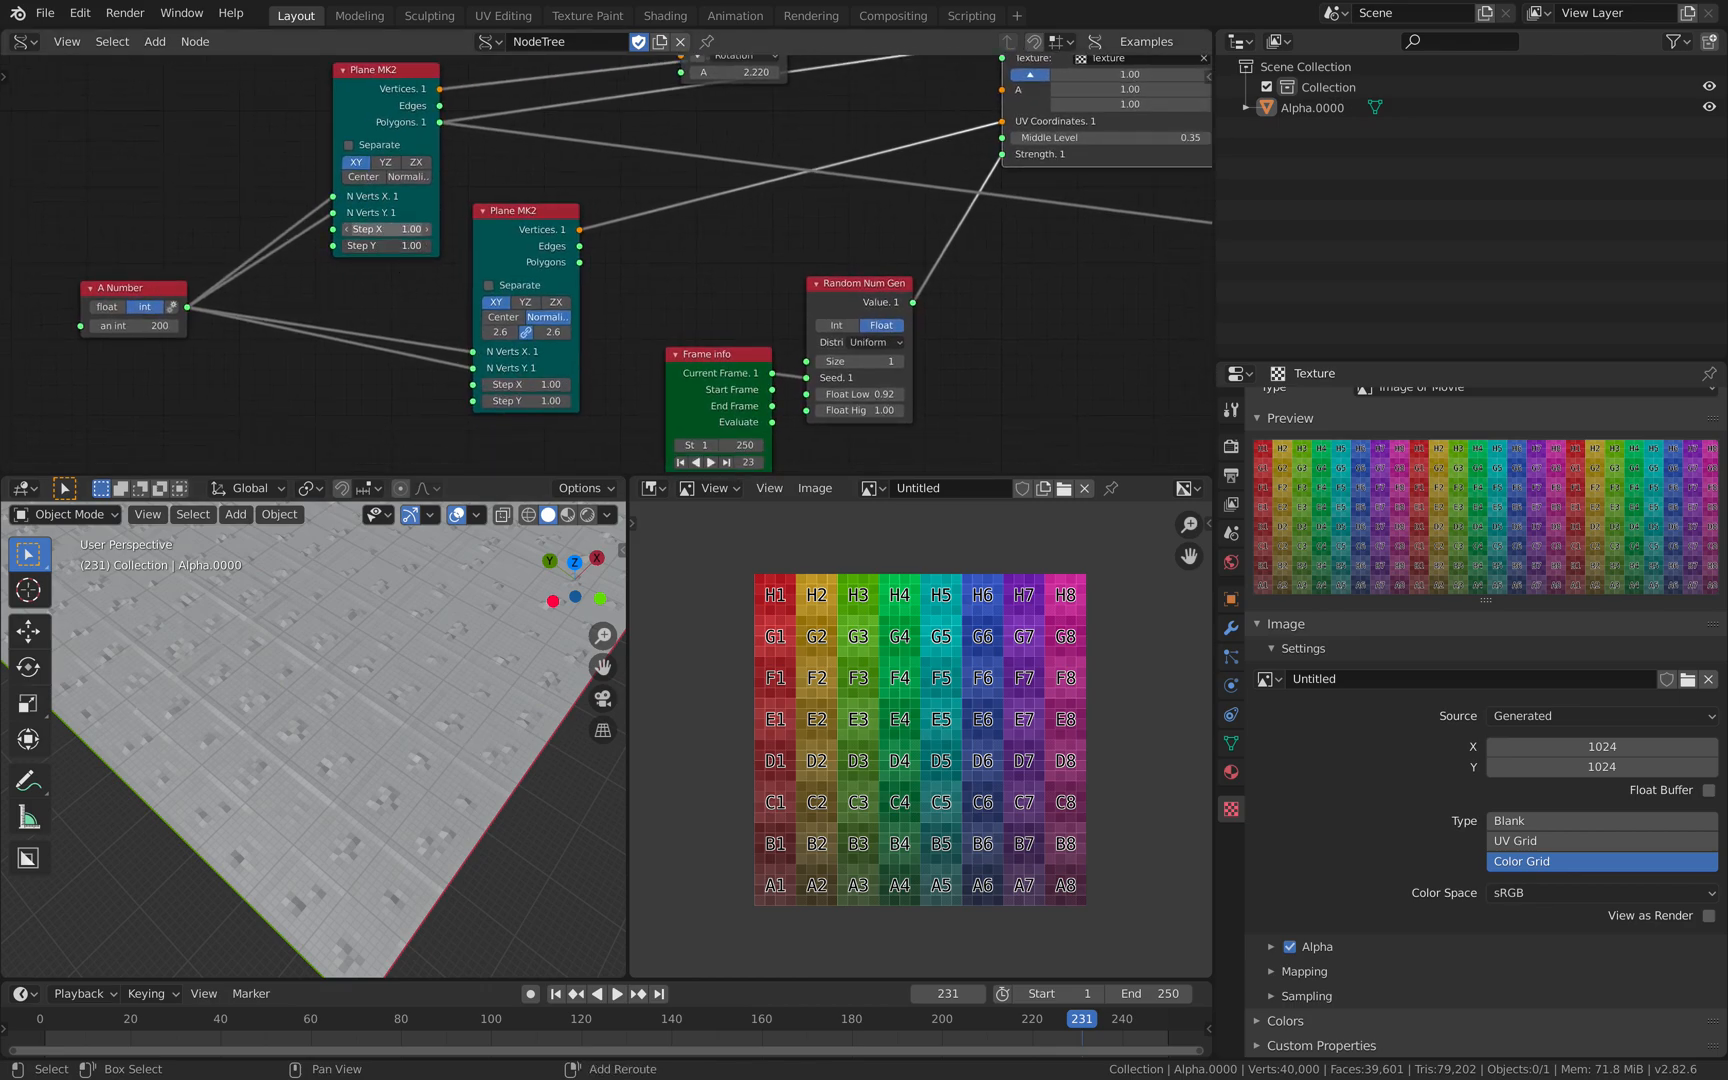
mouse_move(385, 229)
mouse_down()
mouse_move(407, 229)
mouse_move(390, 241)
mouse_up()
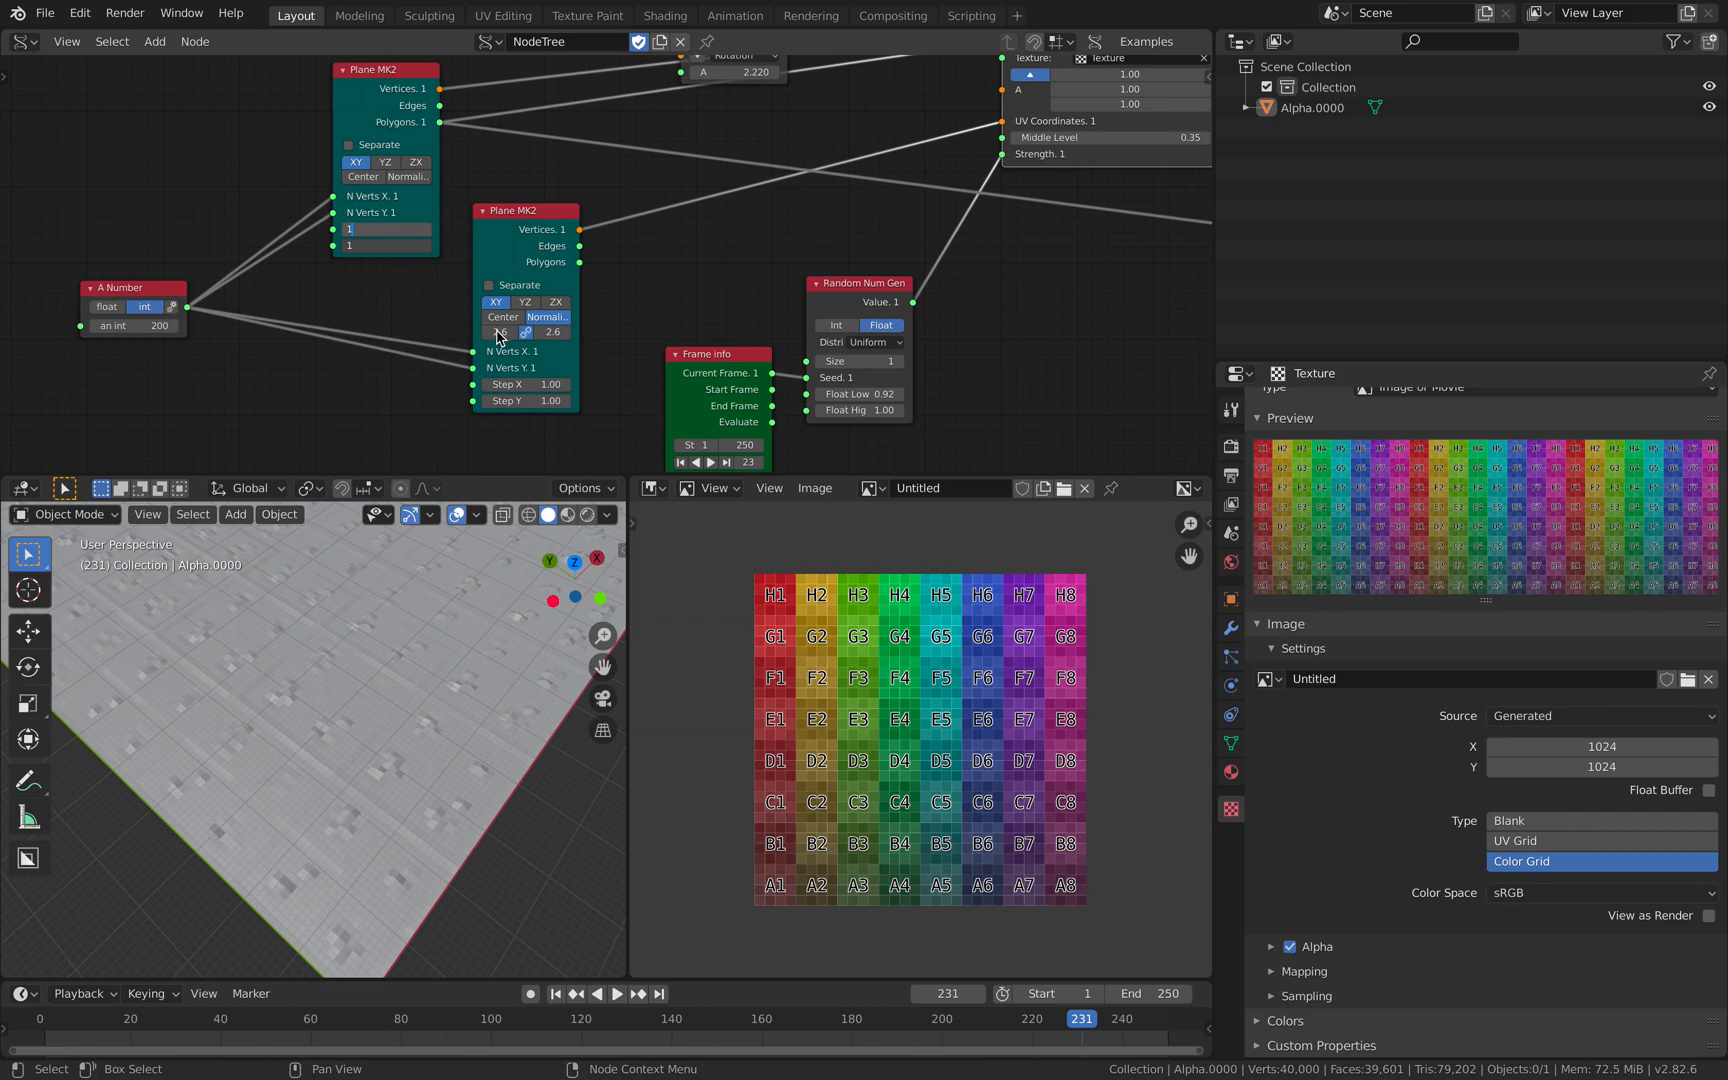
text(1)
key(Return)
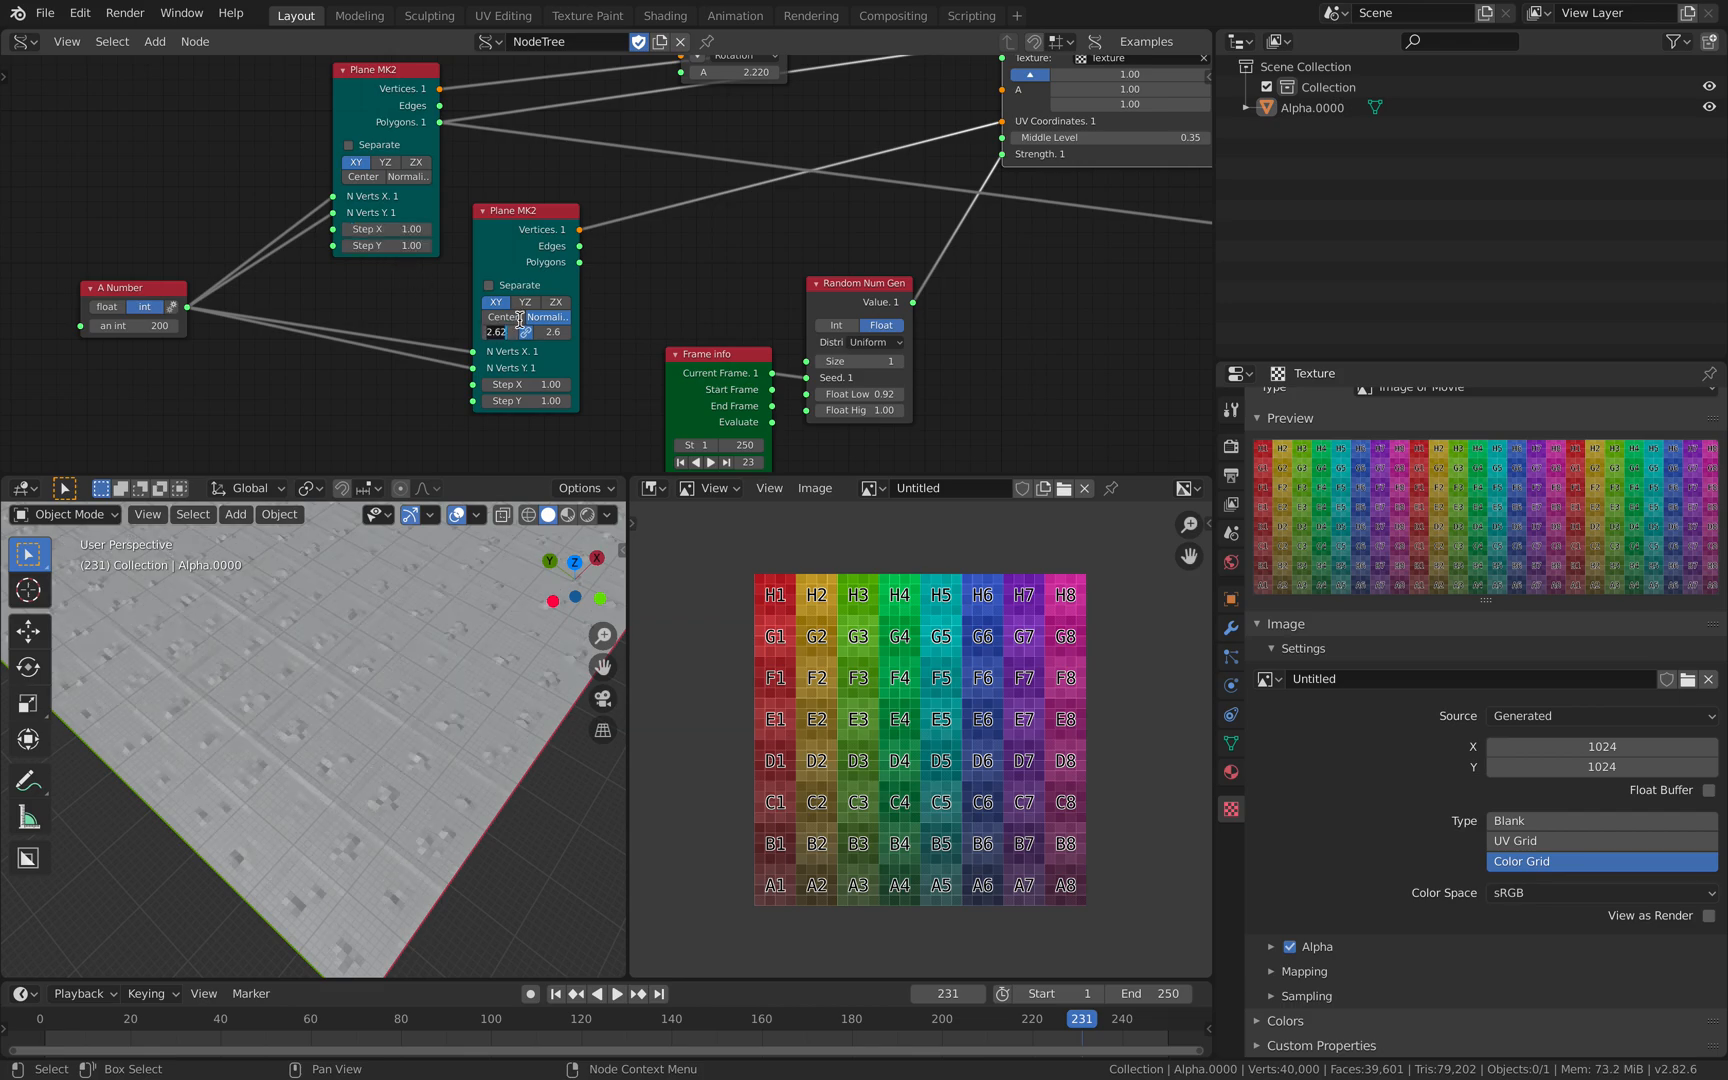
Set the lower Plane MK2's normalized size to about 10 and widen the node so its values are readable
key(Return)
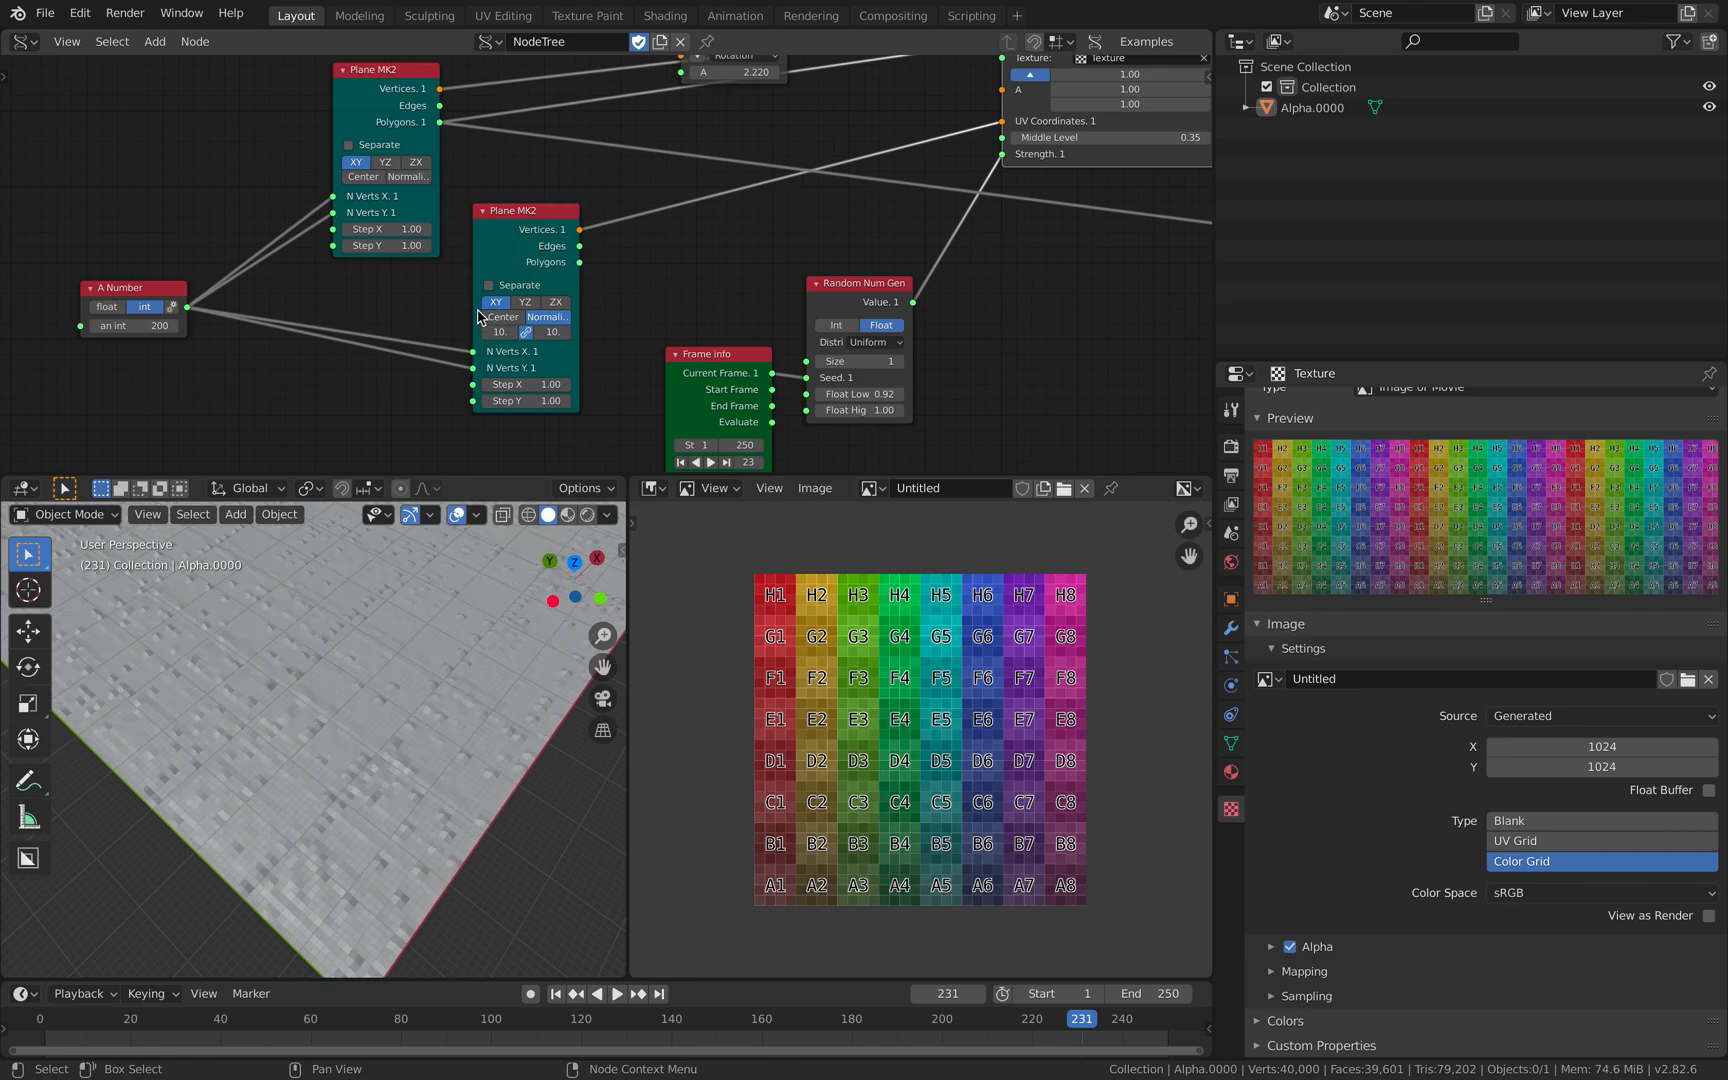
drag(474, 311, 428, 312)
drag(516, 216, 543, 210)
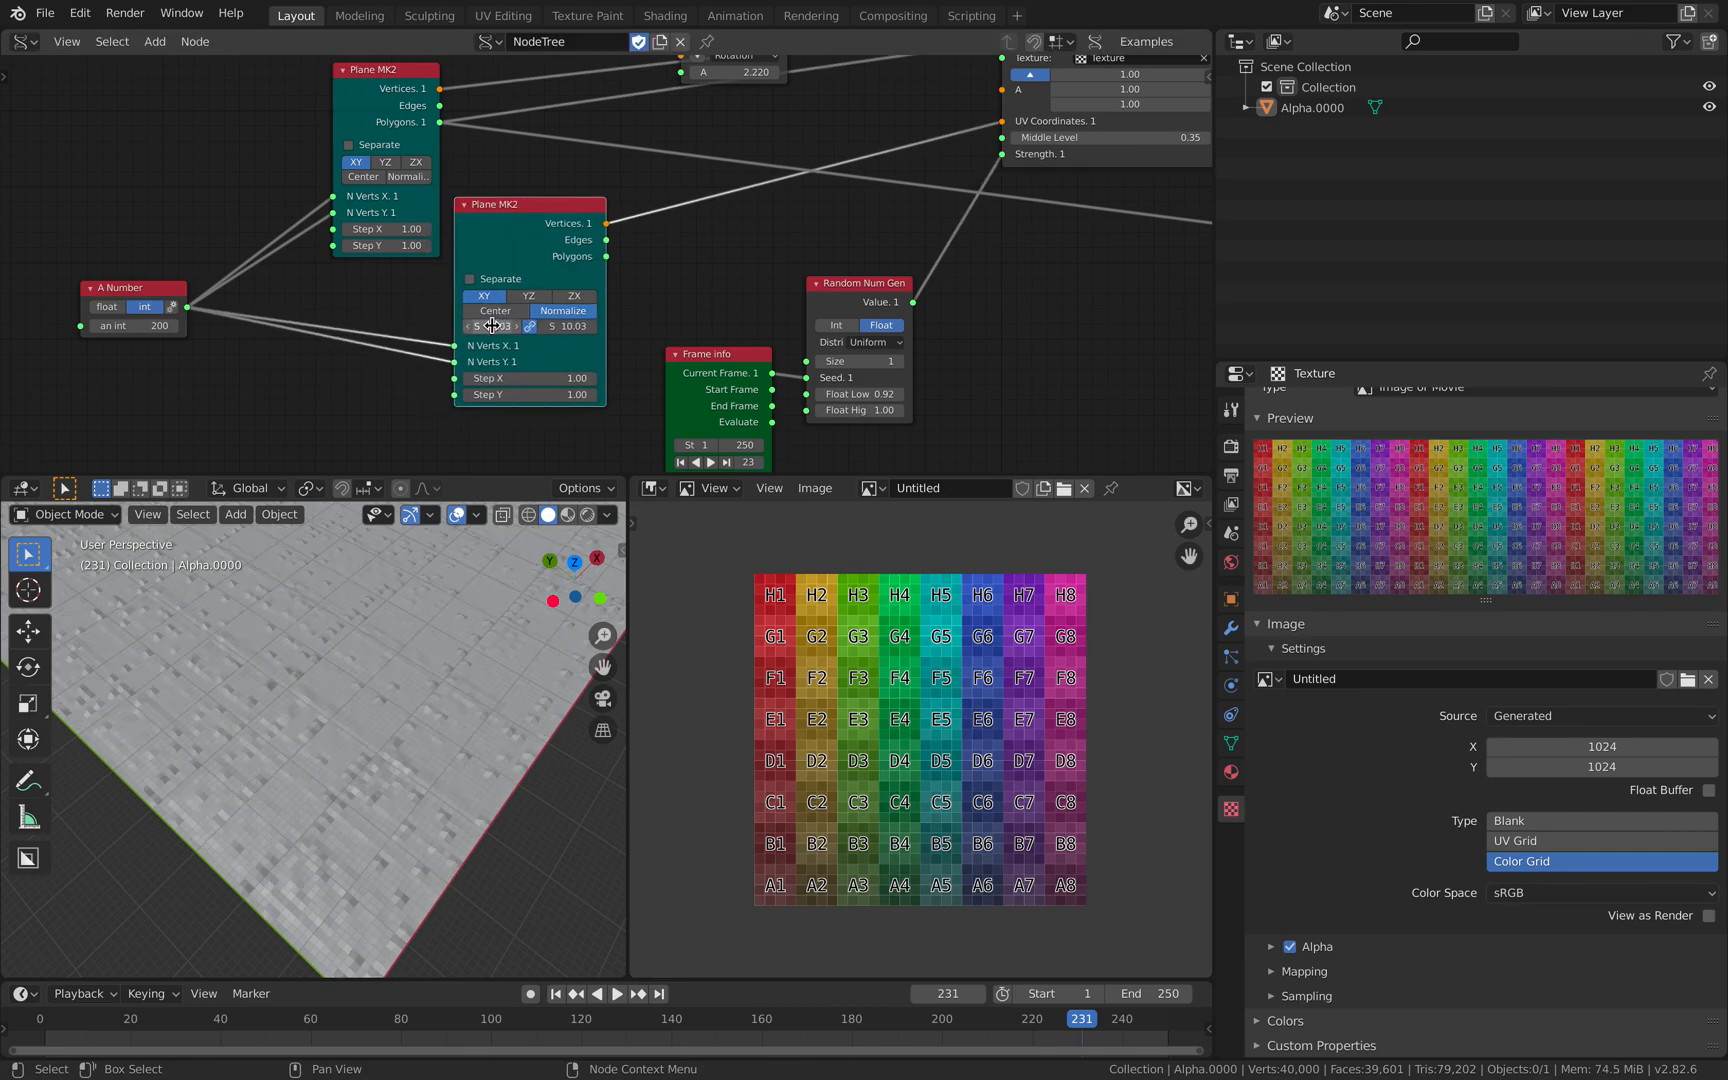
Try a normalized size of 100 on the lower Plane MK2, inspect the displaced surface, and raise the size to 200
key(Return)
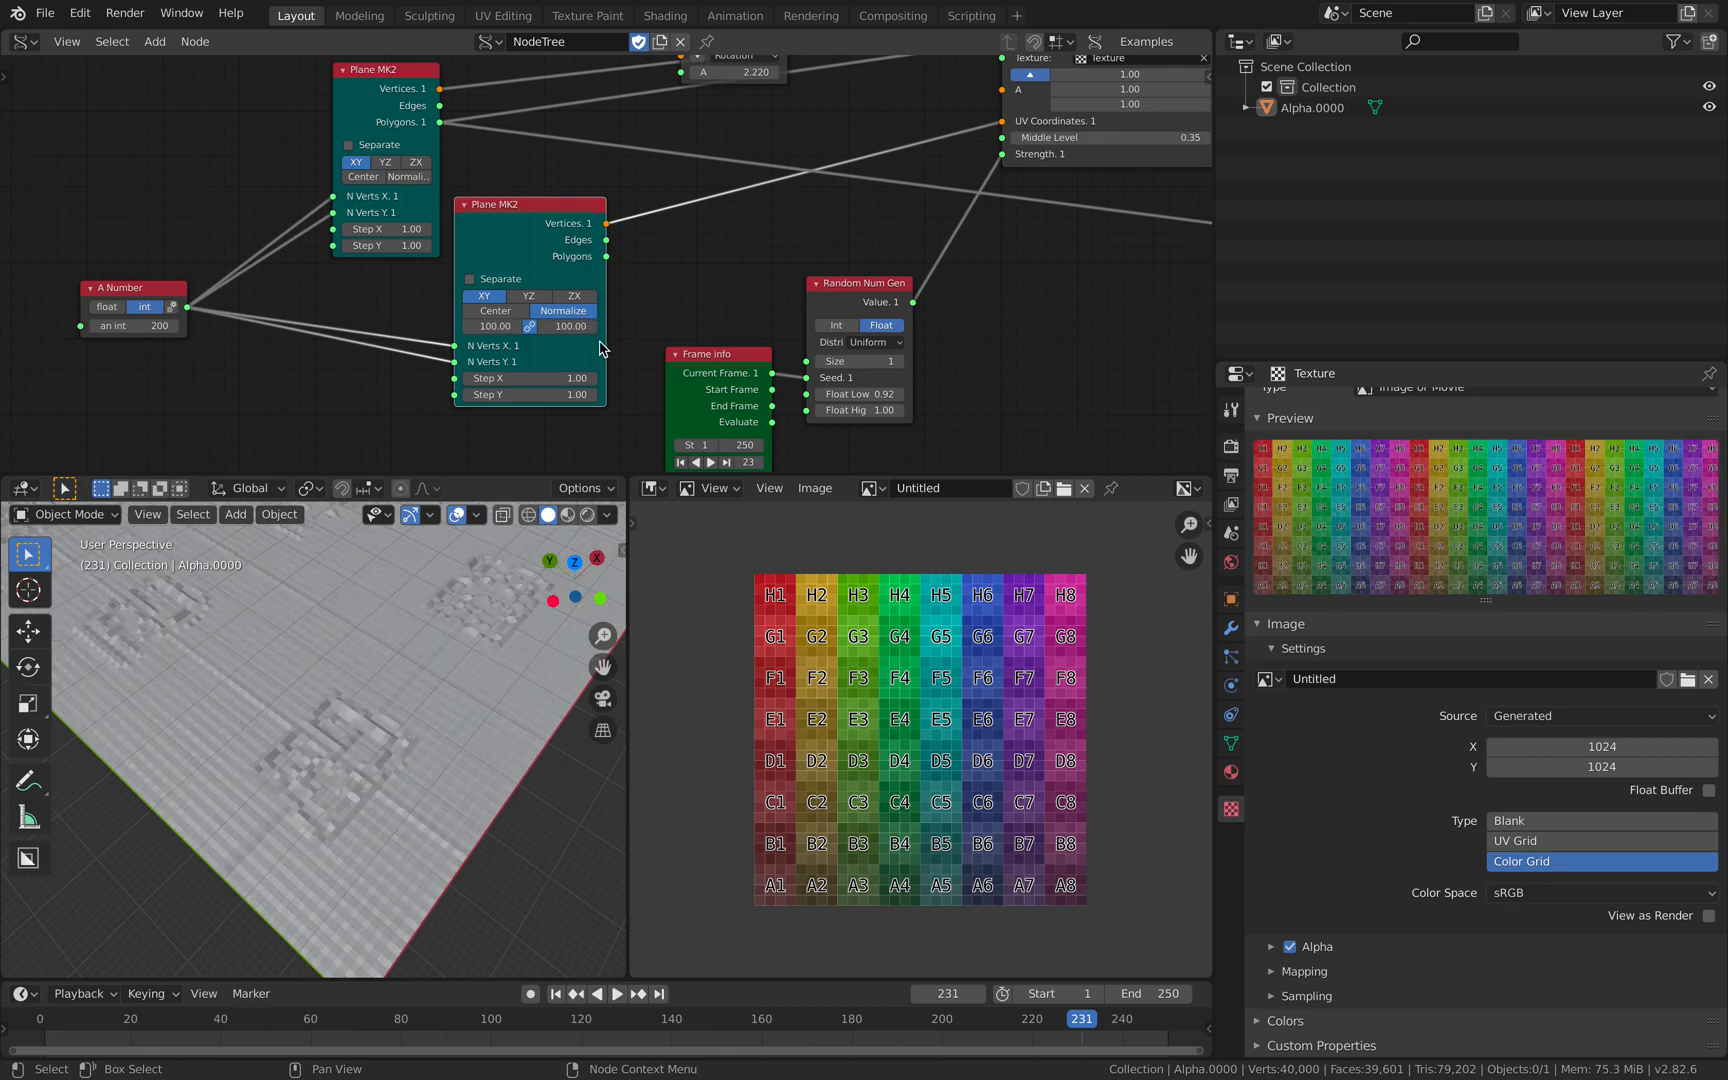
middle_drag(468, 598, 412, 745)
shift+middle_drag(422, 647, 383, 658)
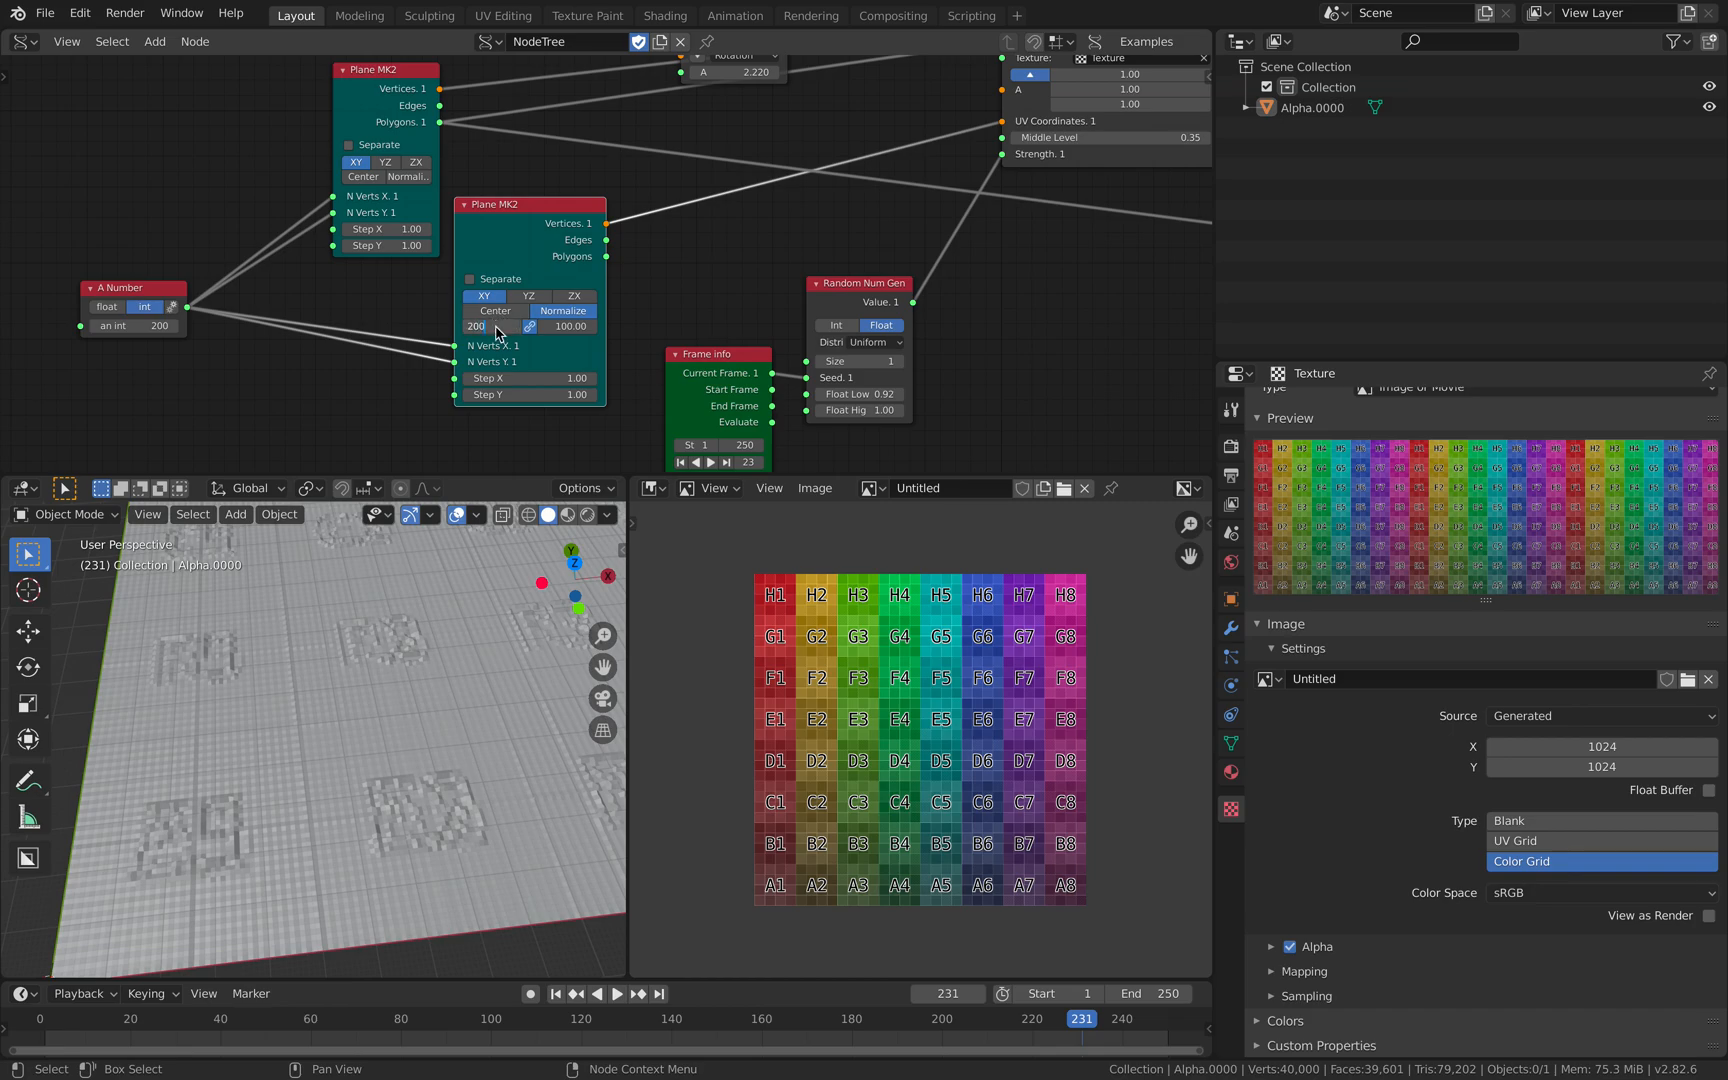
key(Return)
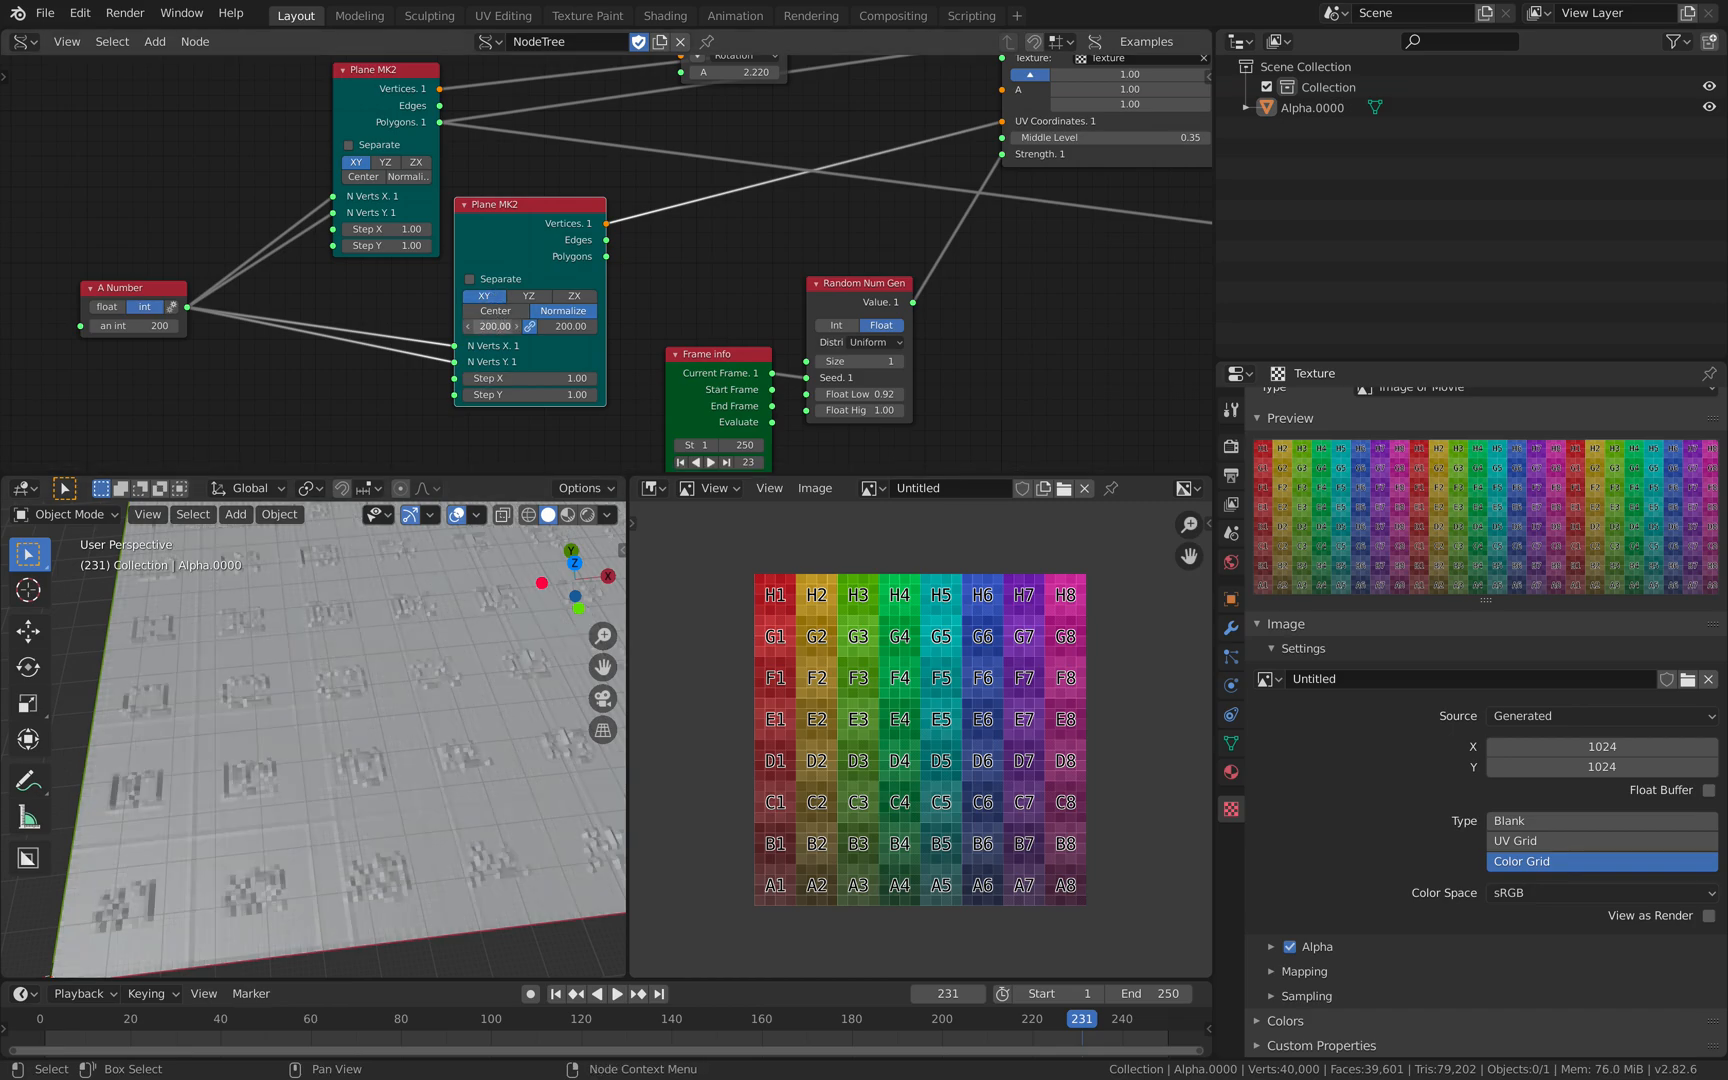
Set the lower Plane MK2's normalized size to 100 and turn on Center for the upper Plane MK2
key(Return)
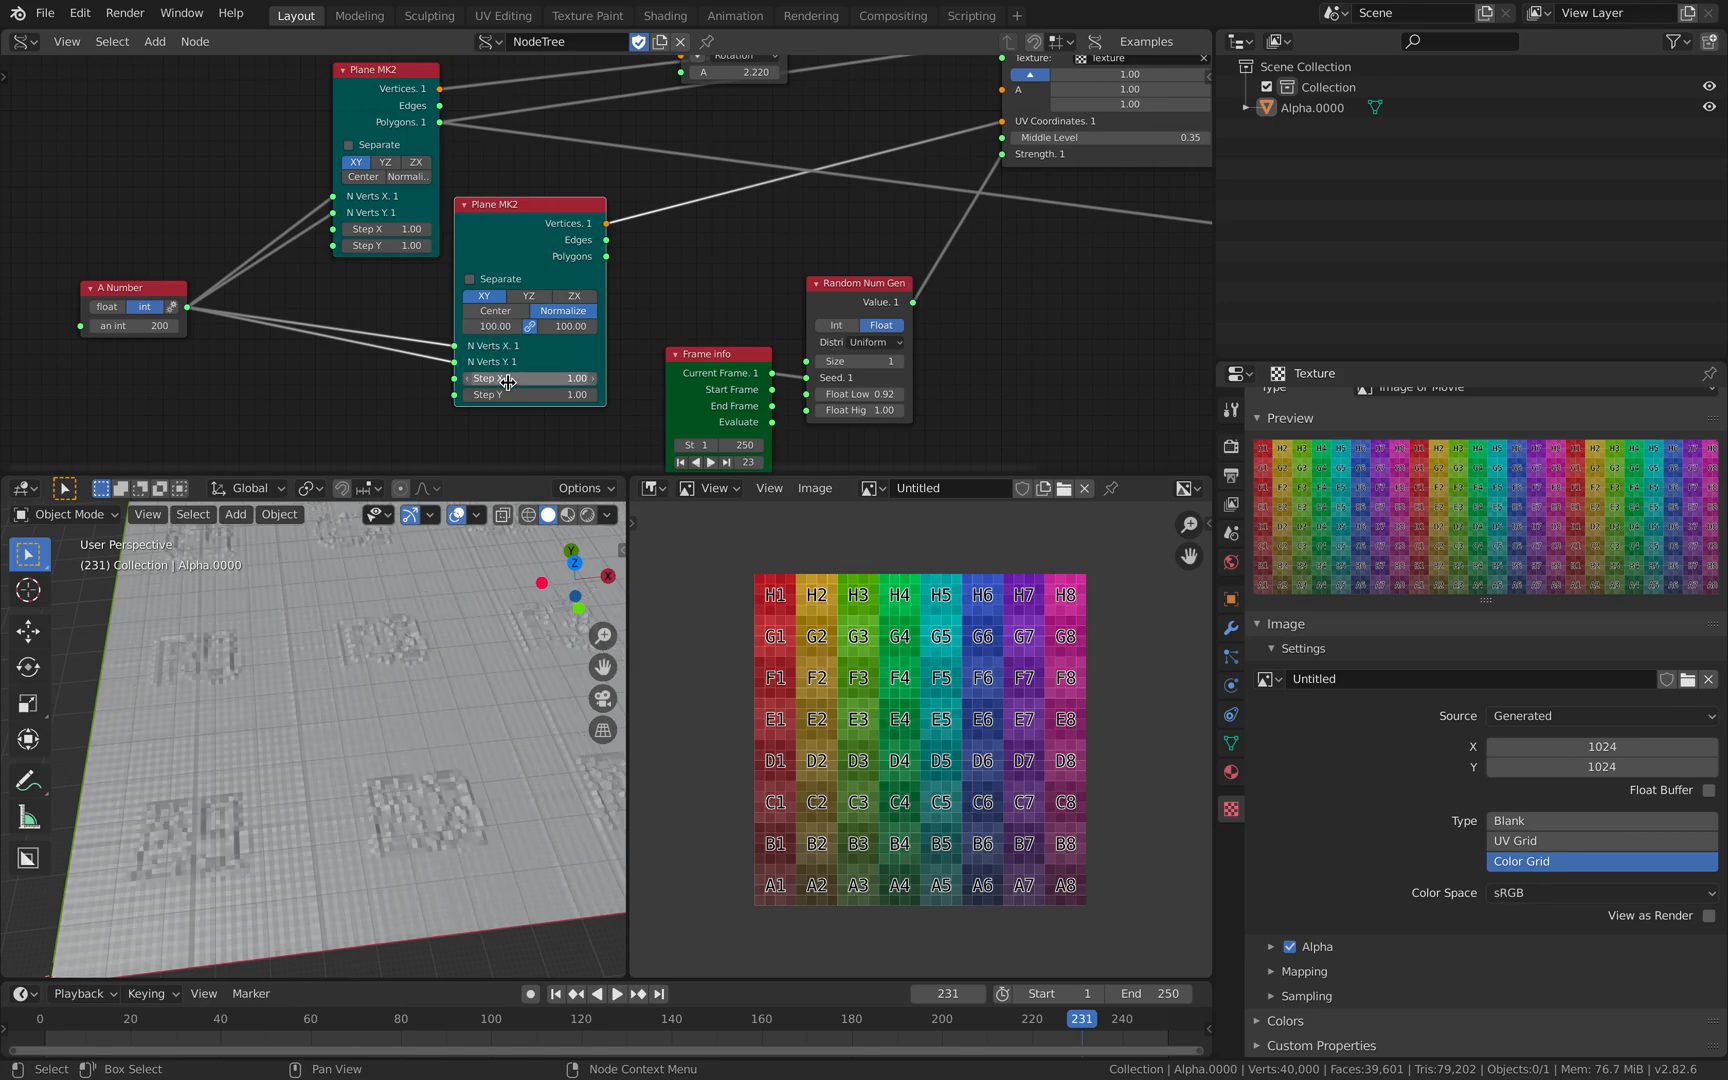
scroll(387, 583, down, 3)
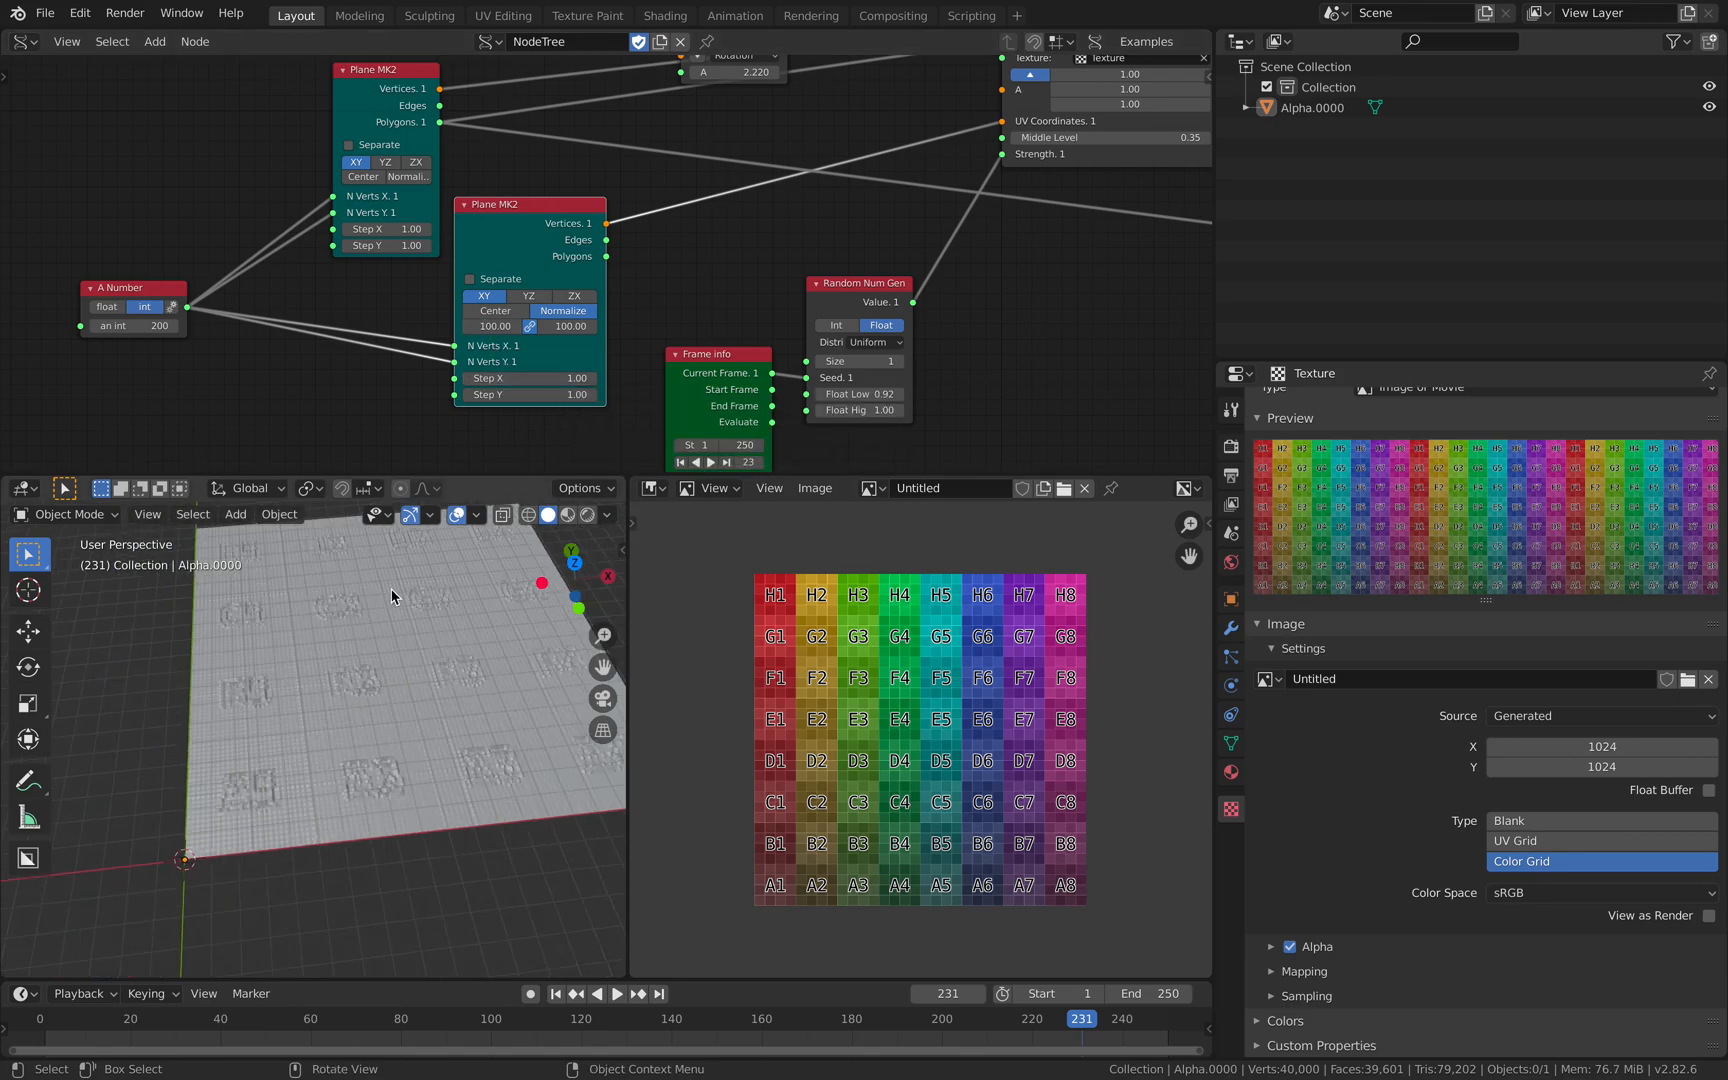
click(380, 231)
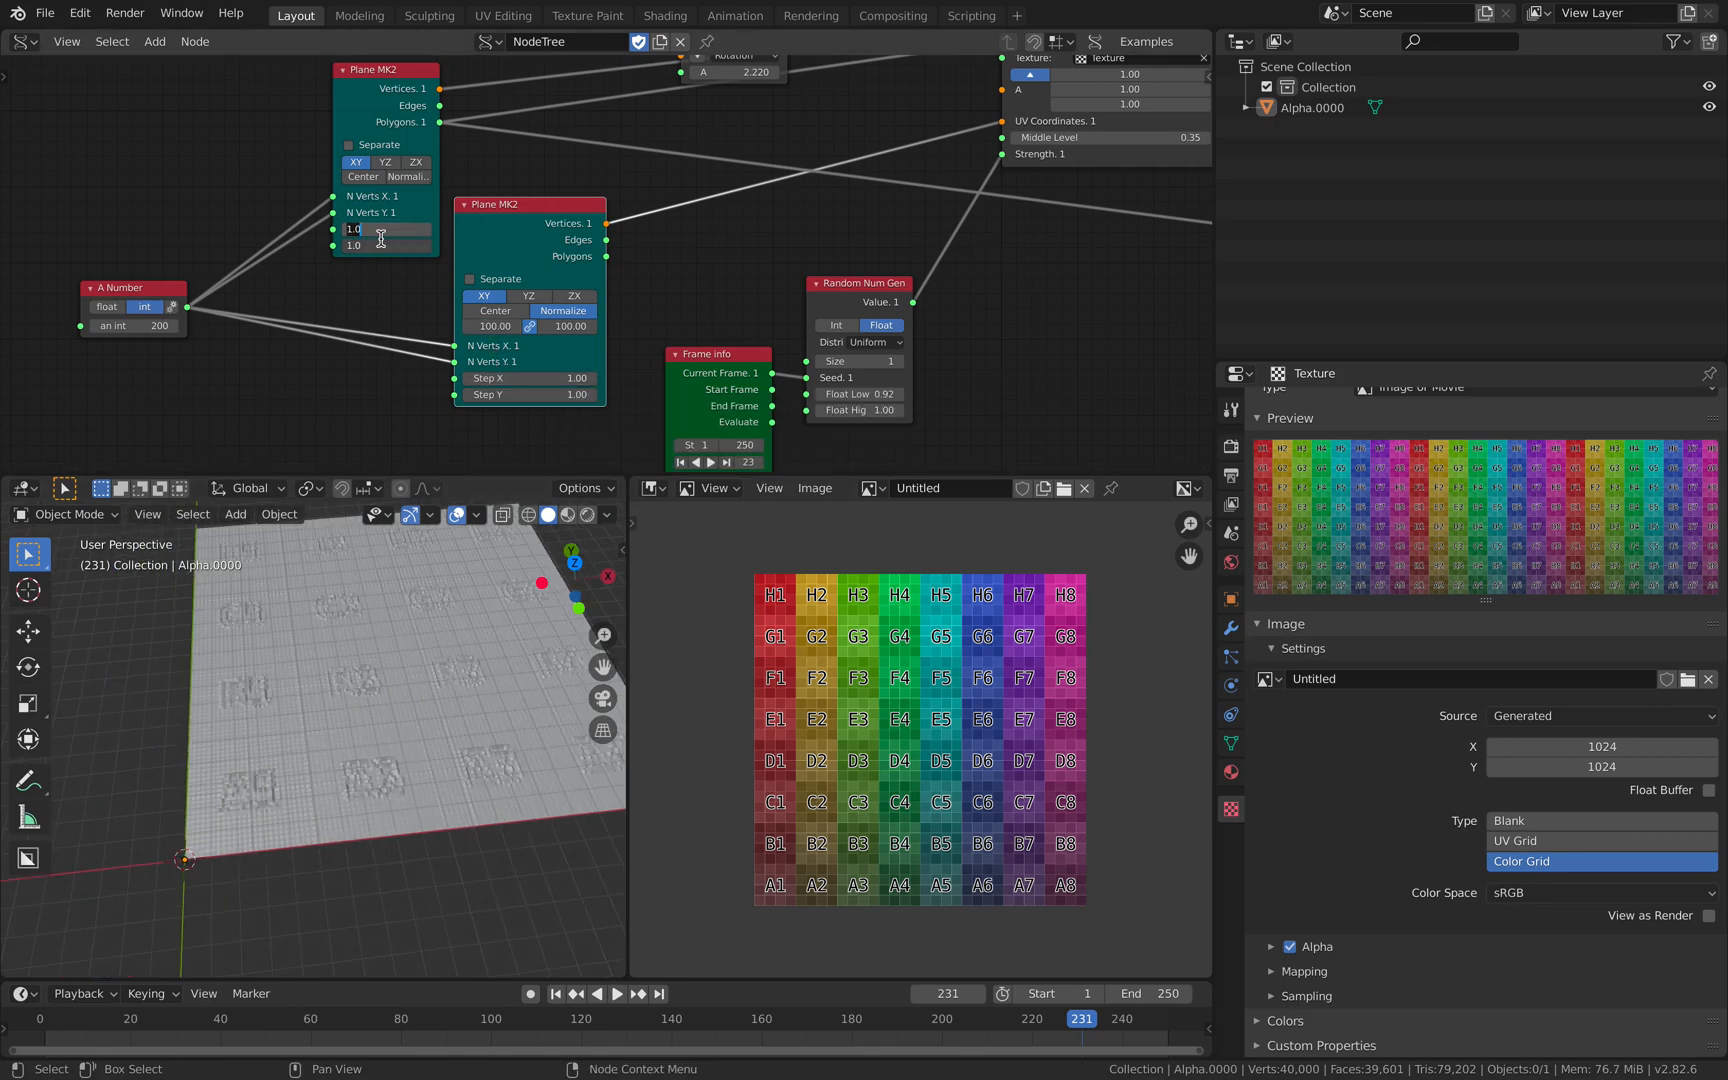
key(Return)
click(366, 178)
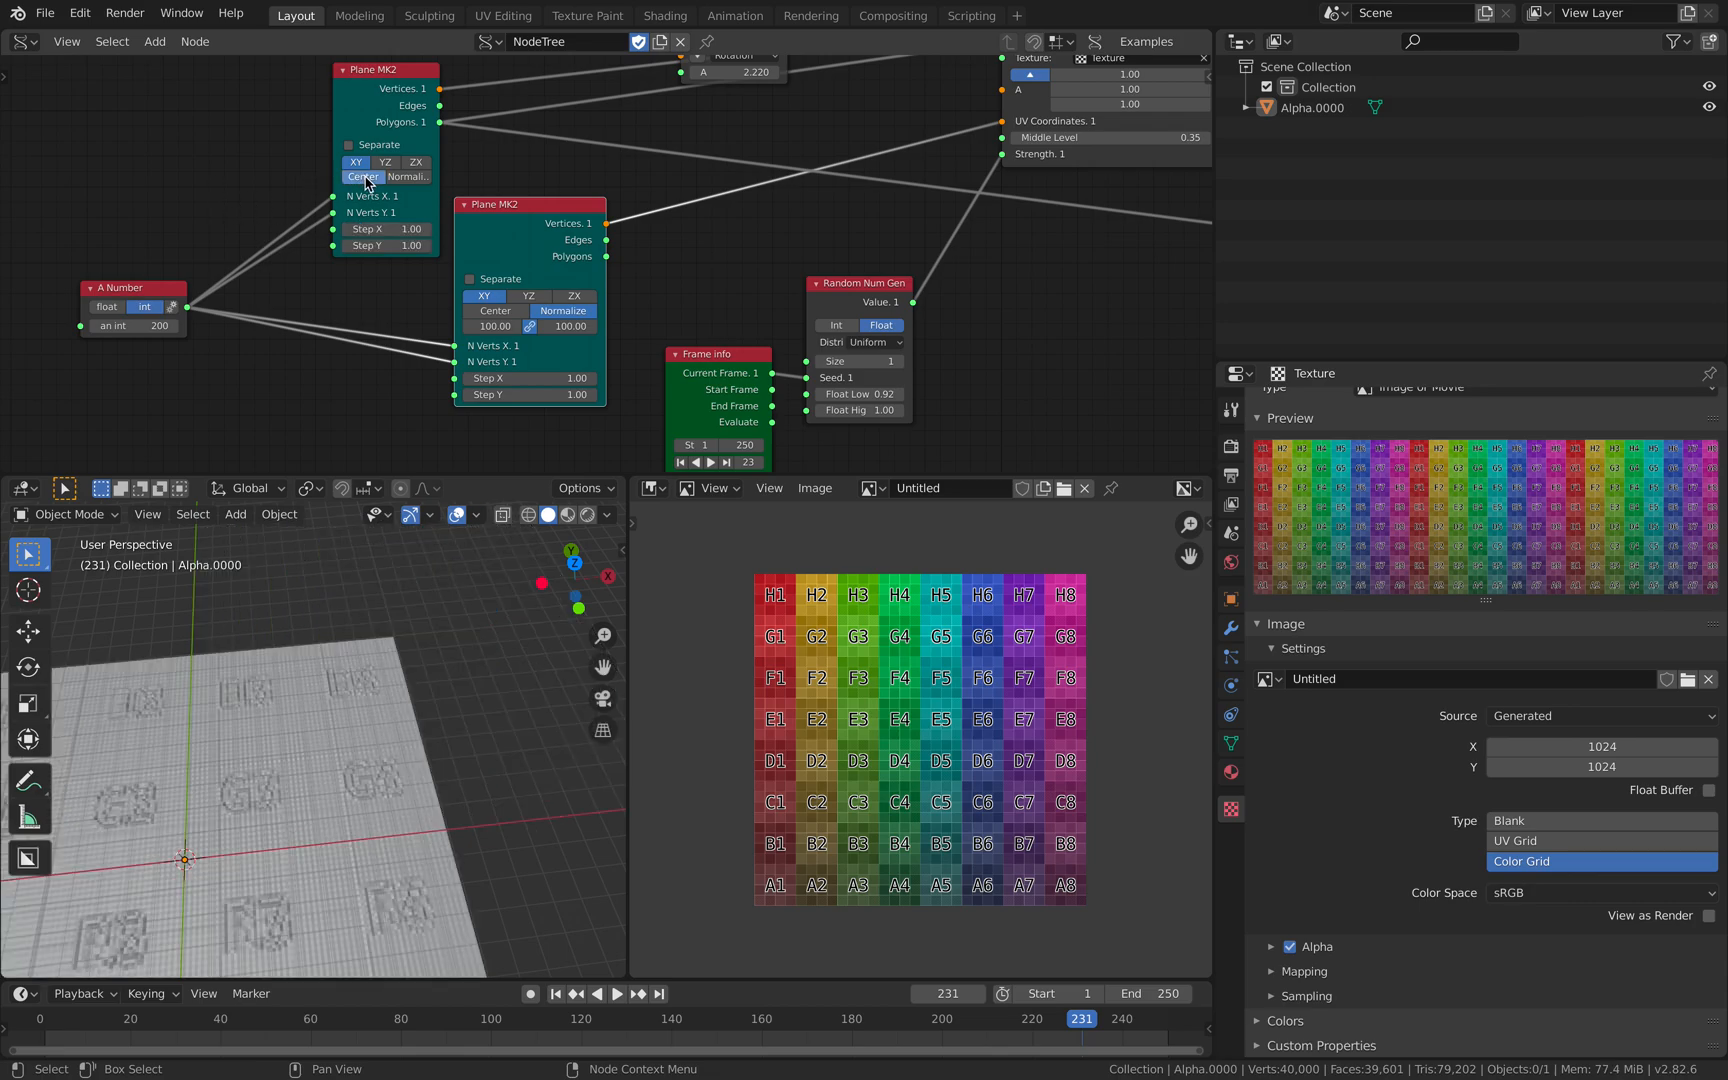
middle_drag(310, 715, 404, 693)
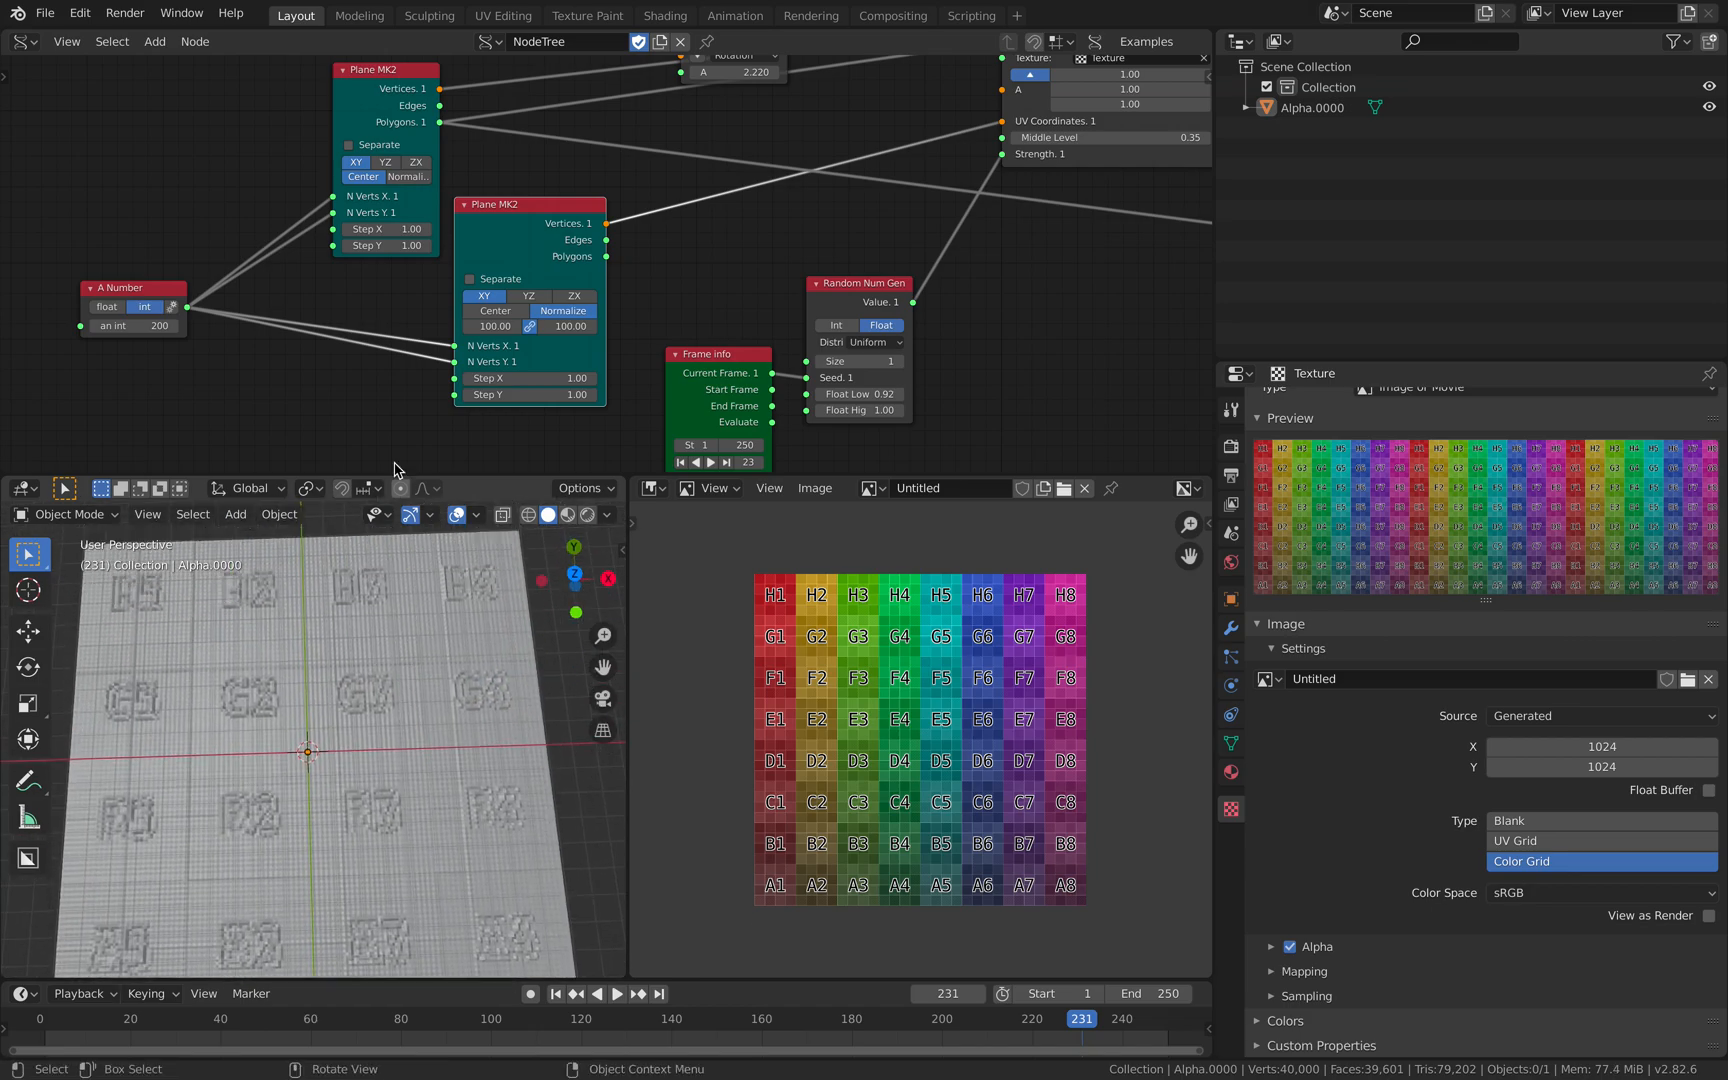
Try 300 as the A Number integer and return it to 200
click(150, 326)
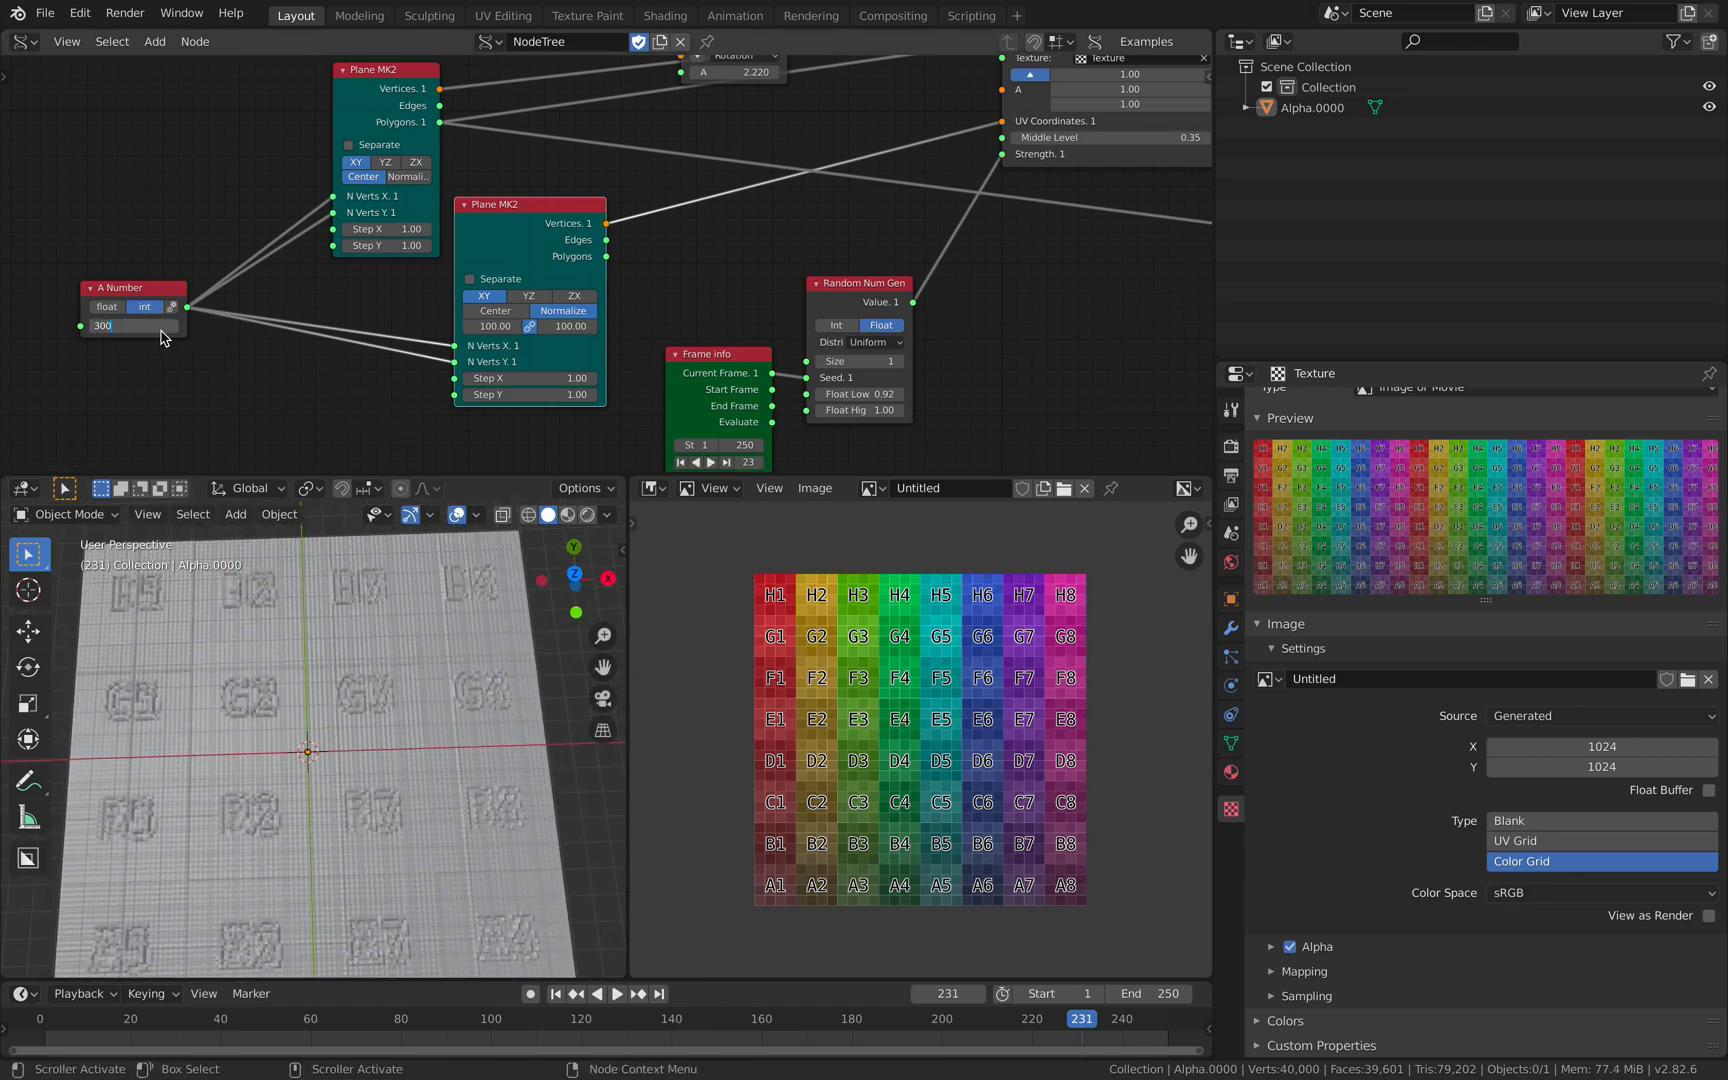
key(Return)
click(157, 325)
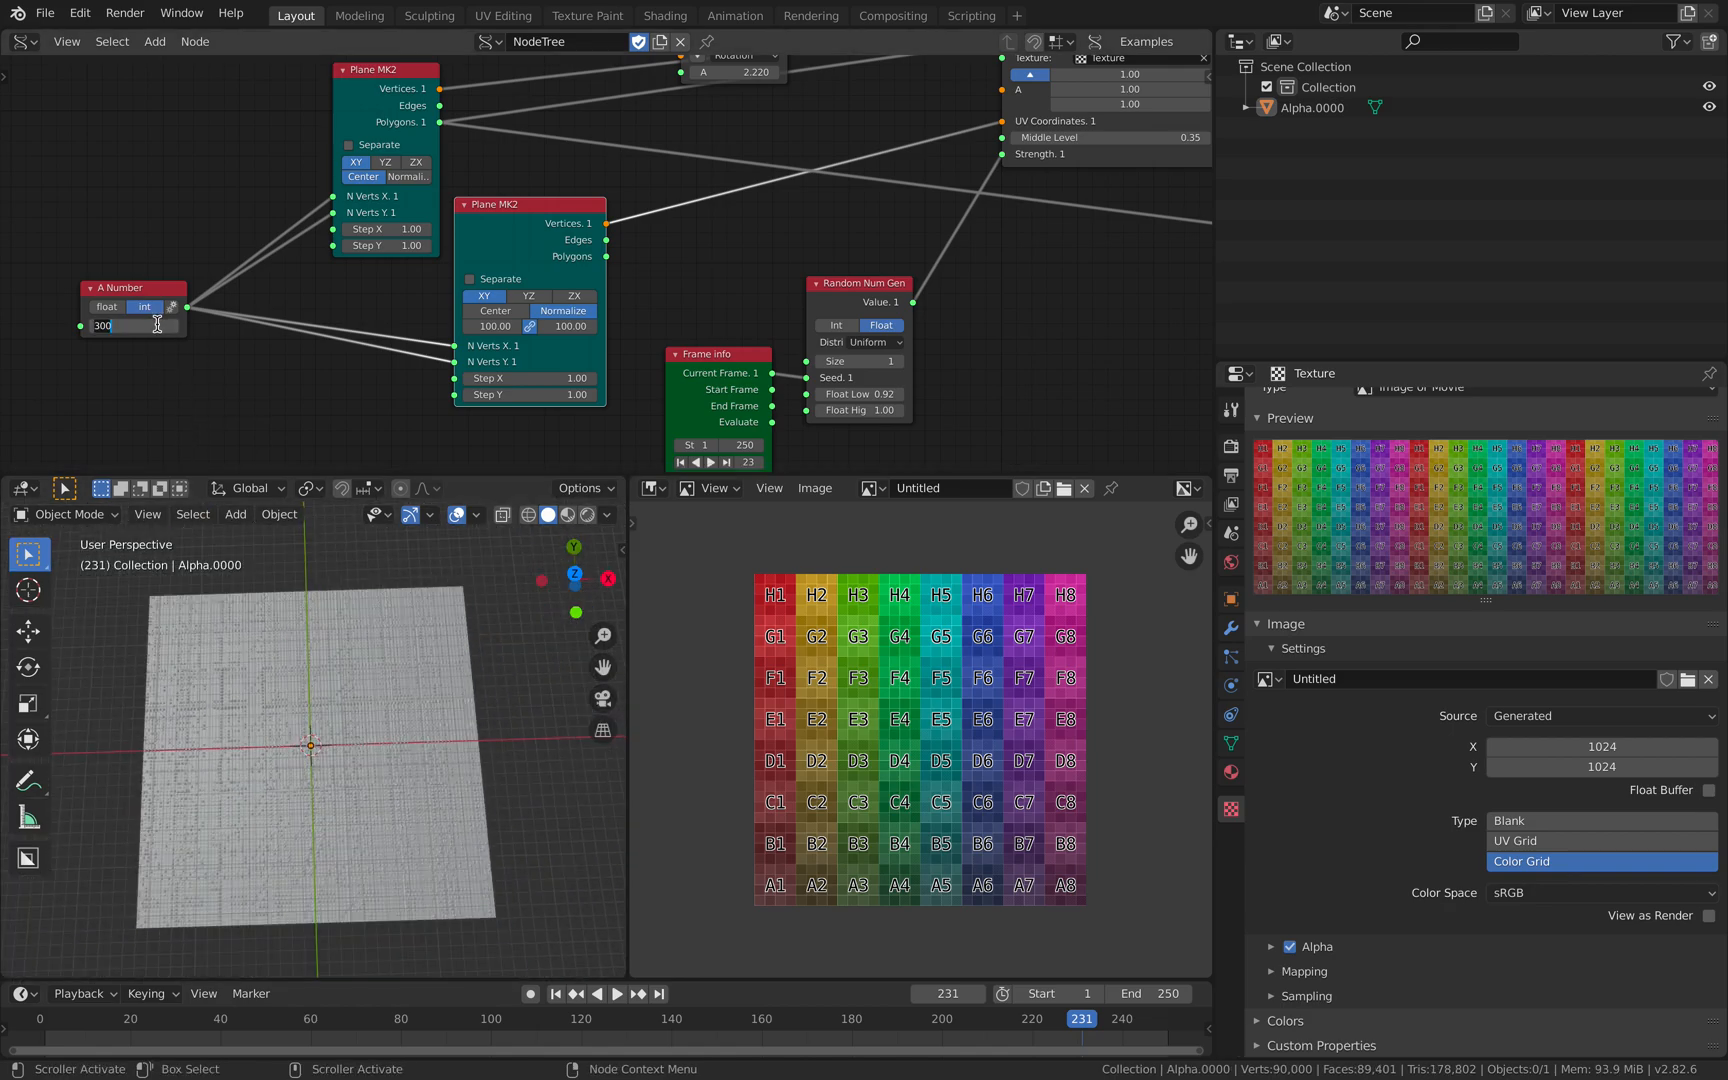
text(200)
key(Return)
Place the lower Plane MK2 node directly beneath the upper one and save the file
drag(488, 221, 364, 298)
middle_drag(255, 328, 334, 344)
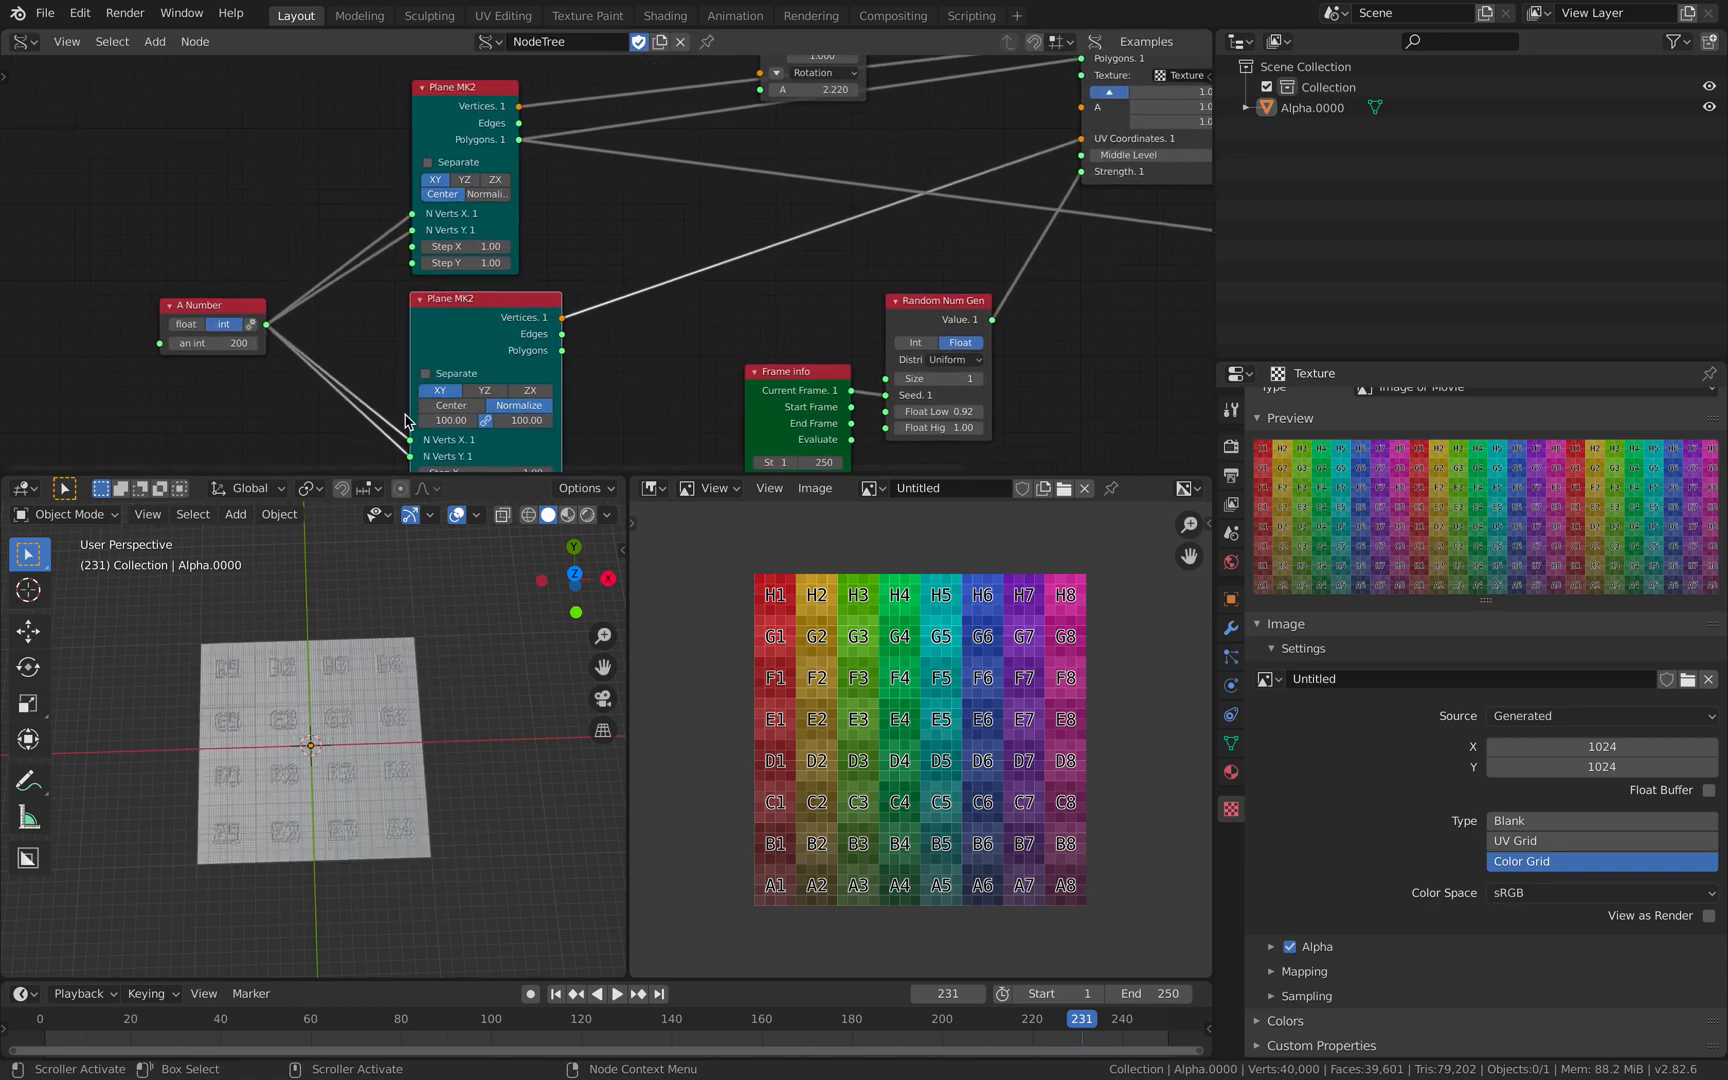
scroll(459, 617, up, 2)
middle_drag(607, 310, 609, 374)
key(ctrl+s)
Move the A Number node and both Plane MK2 nodes farther away from the Texture Displace node
middle_drag(668, 256, 753, 246)
drag(336, 320, 270, 325)
middle_drag(589, 128, 383, 178)
drag(381, 162, 274, 162)
drag(406, 361, 335, 356)
middle_drag(474, 276, 517, 332)
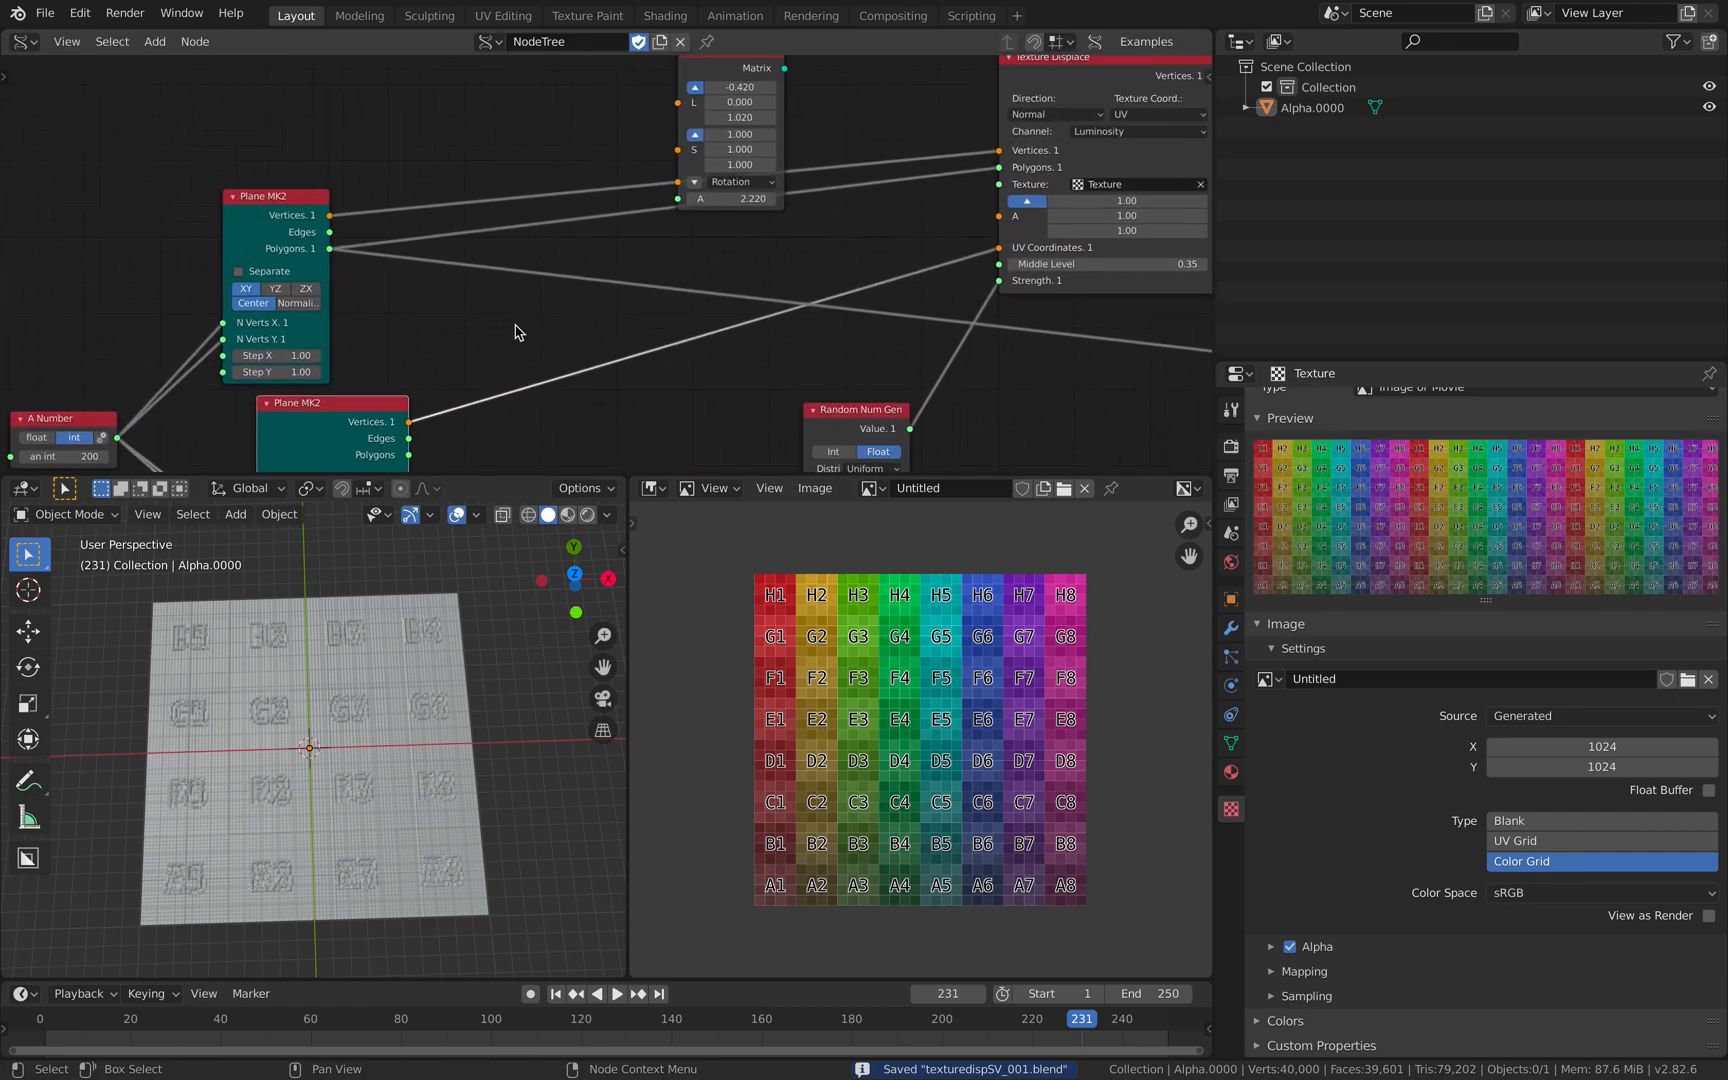
Delete the unconnected Matrix in node and reposition the Texture Displace and Viewer BMesh nodes
middle_drag(597, 258, 510, 372)
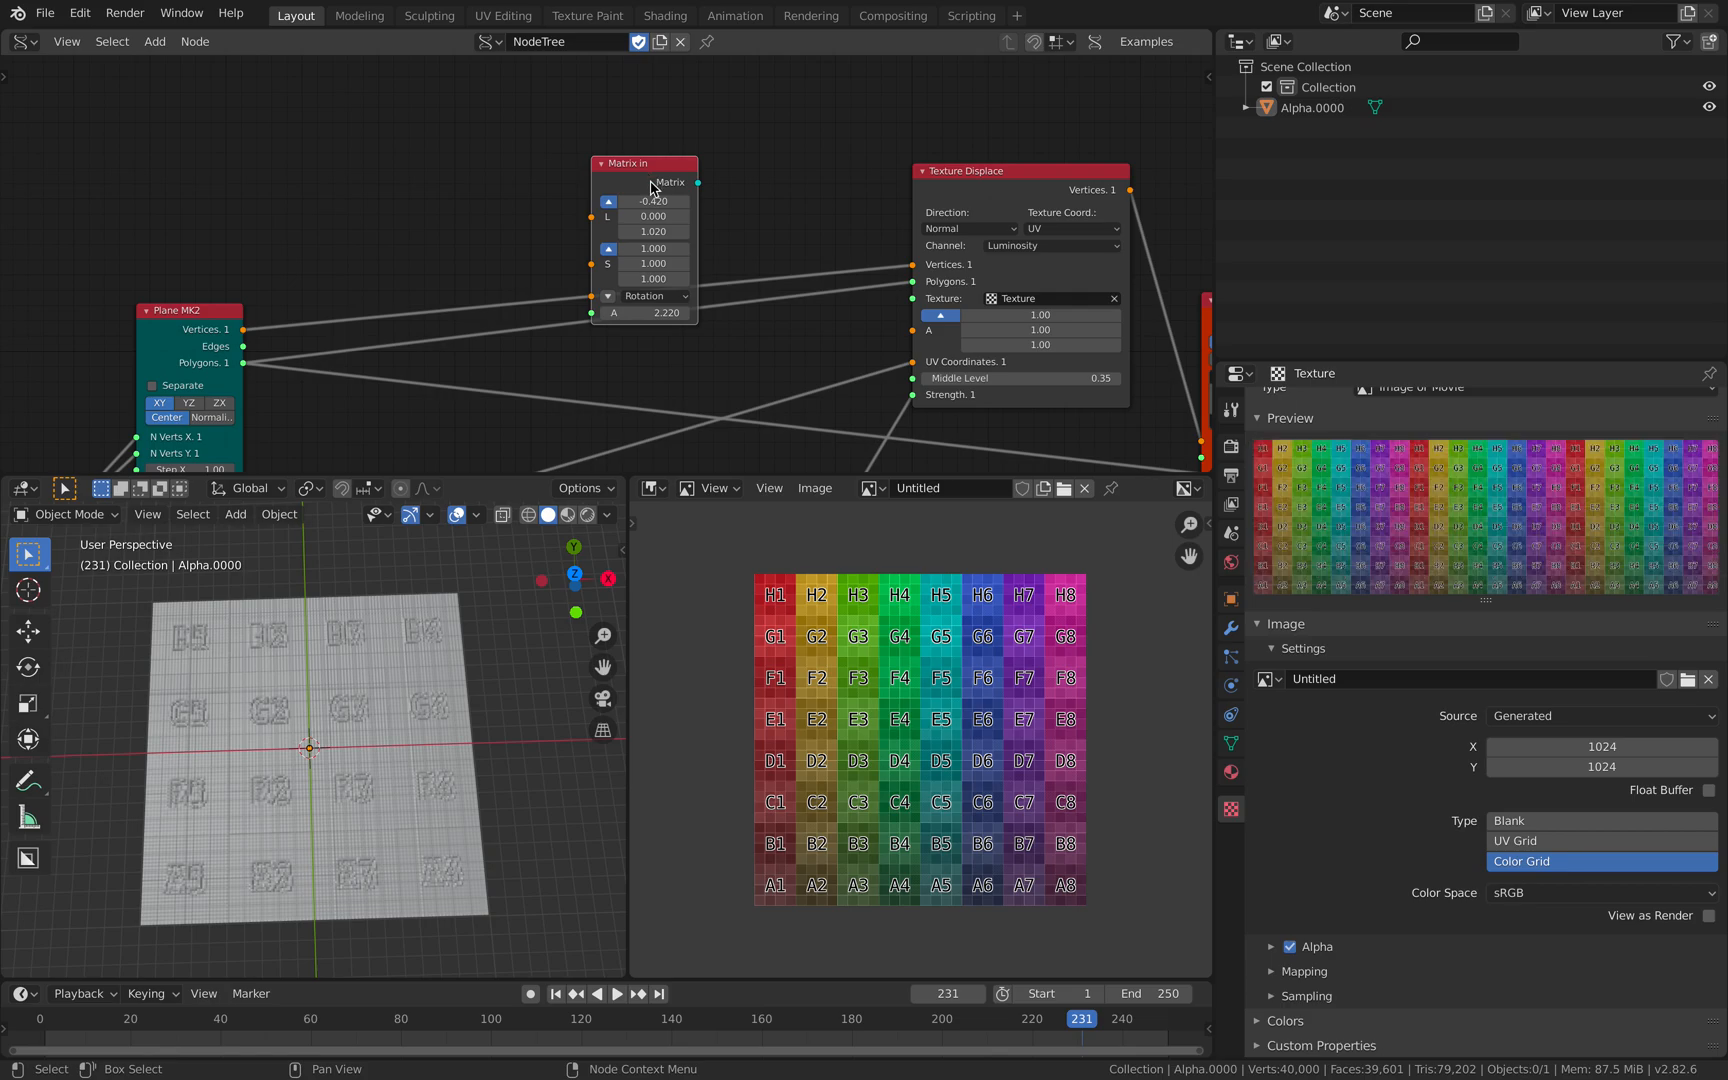
key(x)
scroll(760, 174, down, 5)
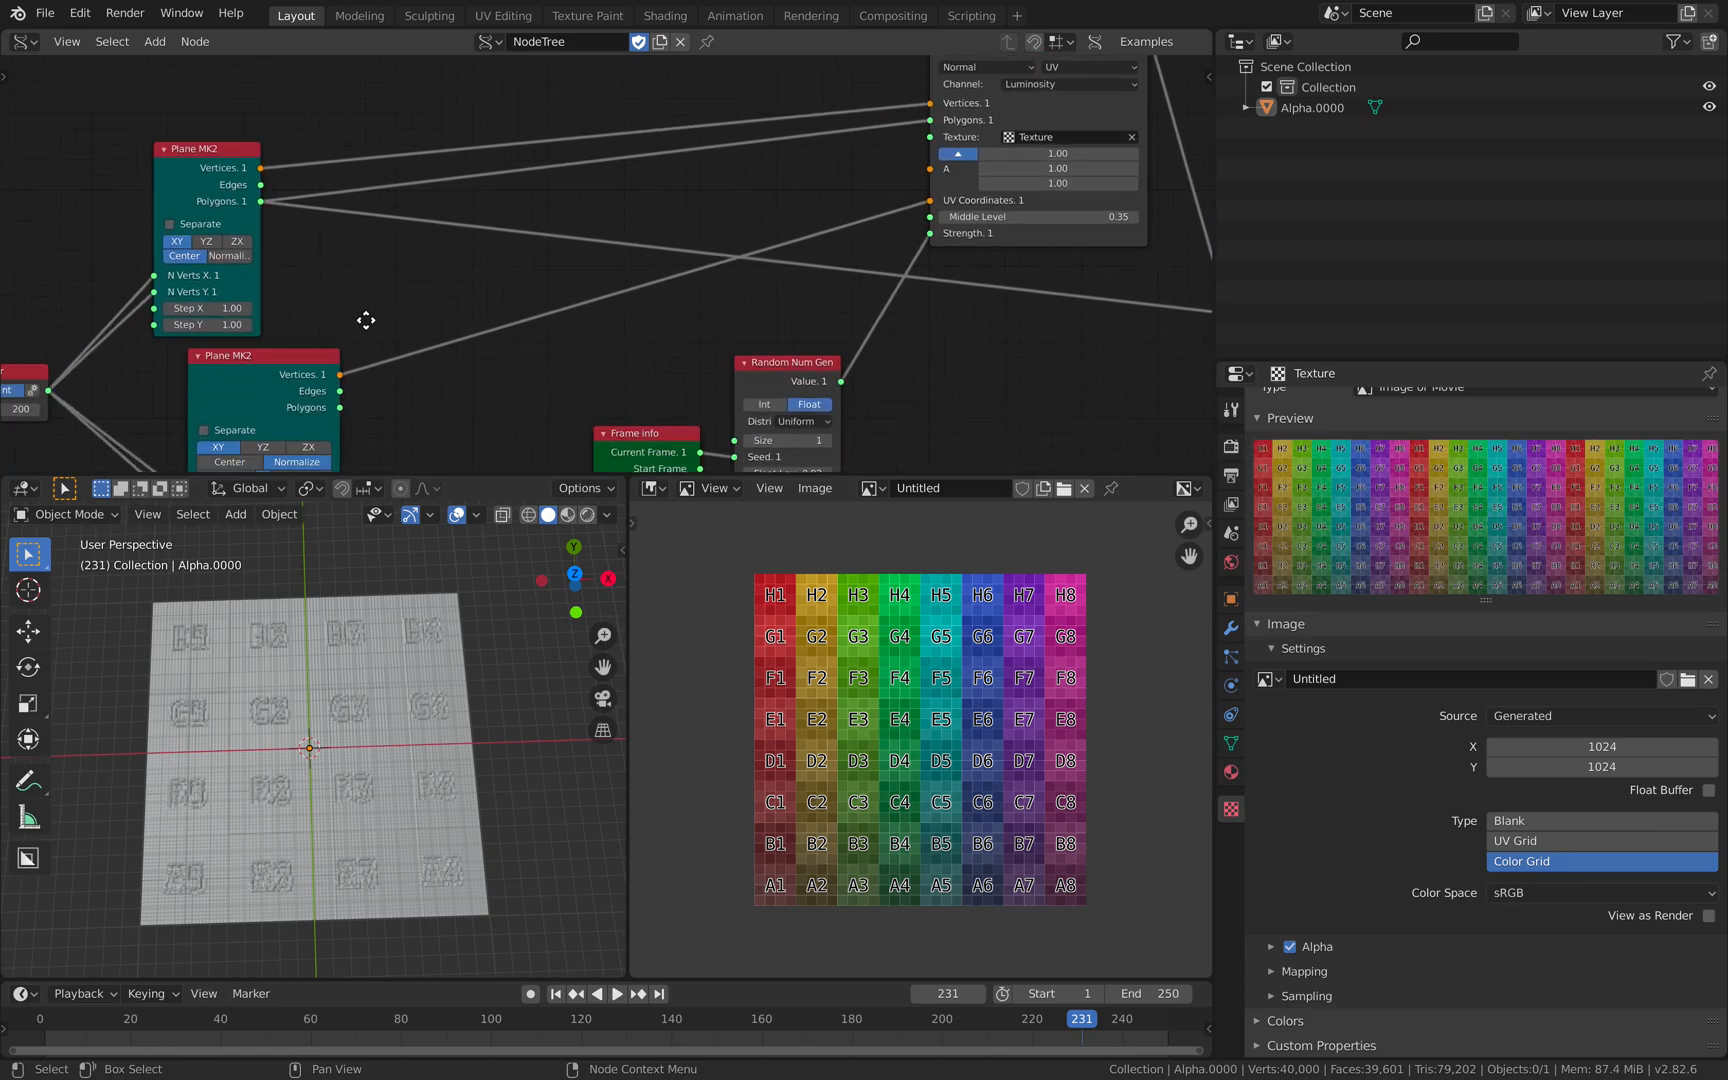
scroll(397, 370, right, 5)
scroll(397, 370, up, 3)
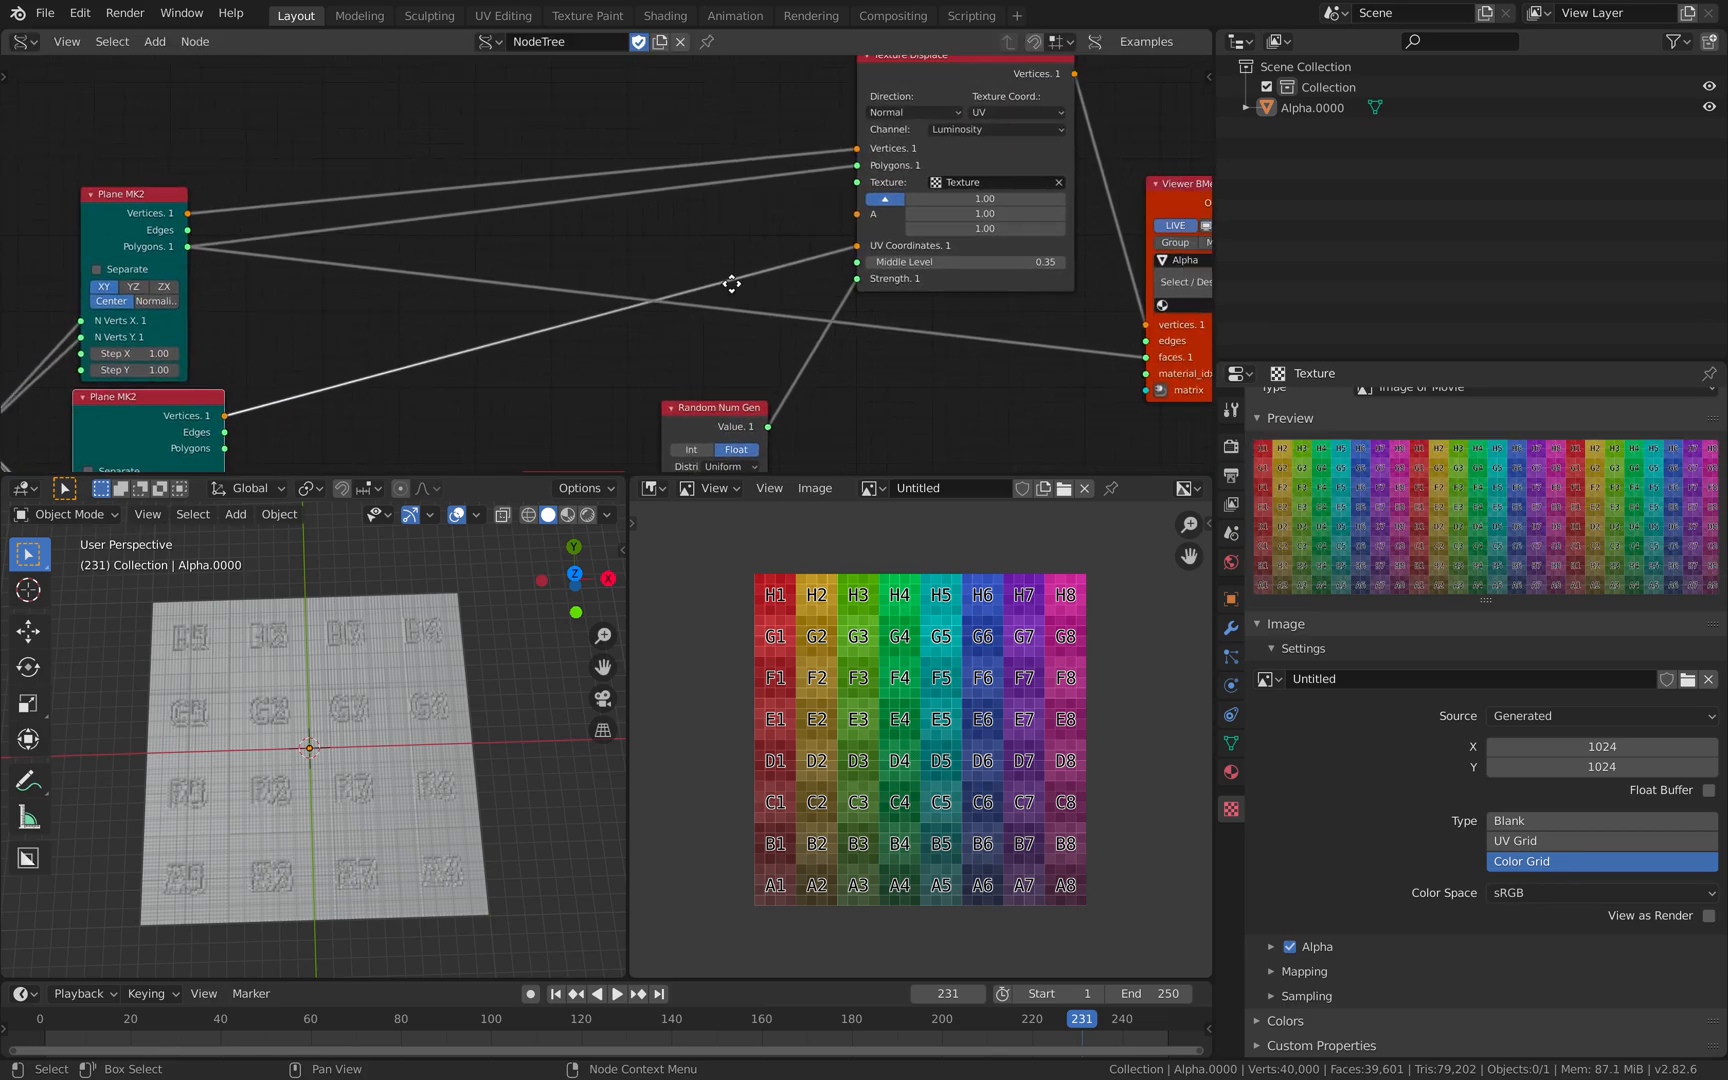
middle_drag(861, 115, 766, 124)
drag(751, 124, 753, 127)
drag(992, 243, 1008, 220)
Select the displaced mesh and show its UV Maps in the object data properties
click(397, 694)
middle_drag(397, 694, 401, 688)
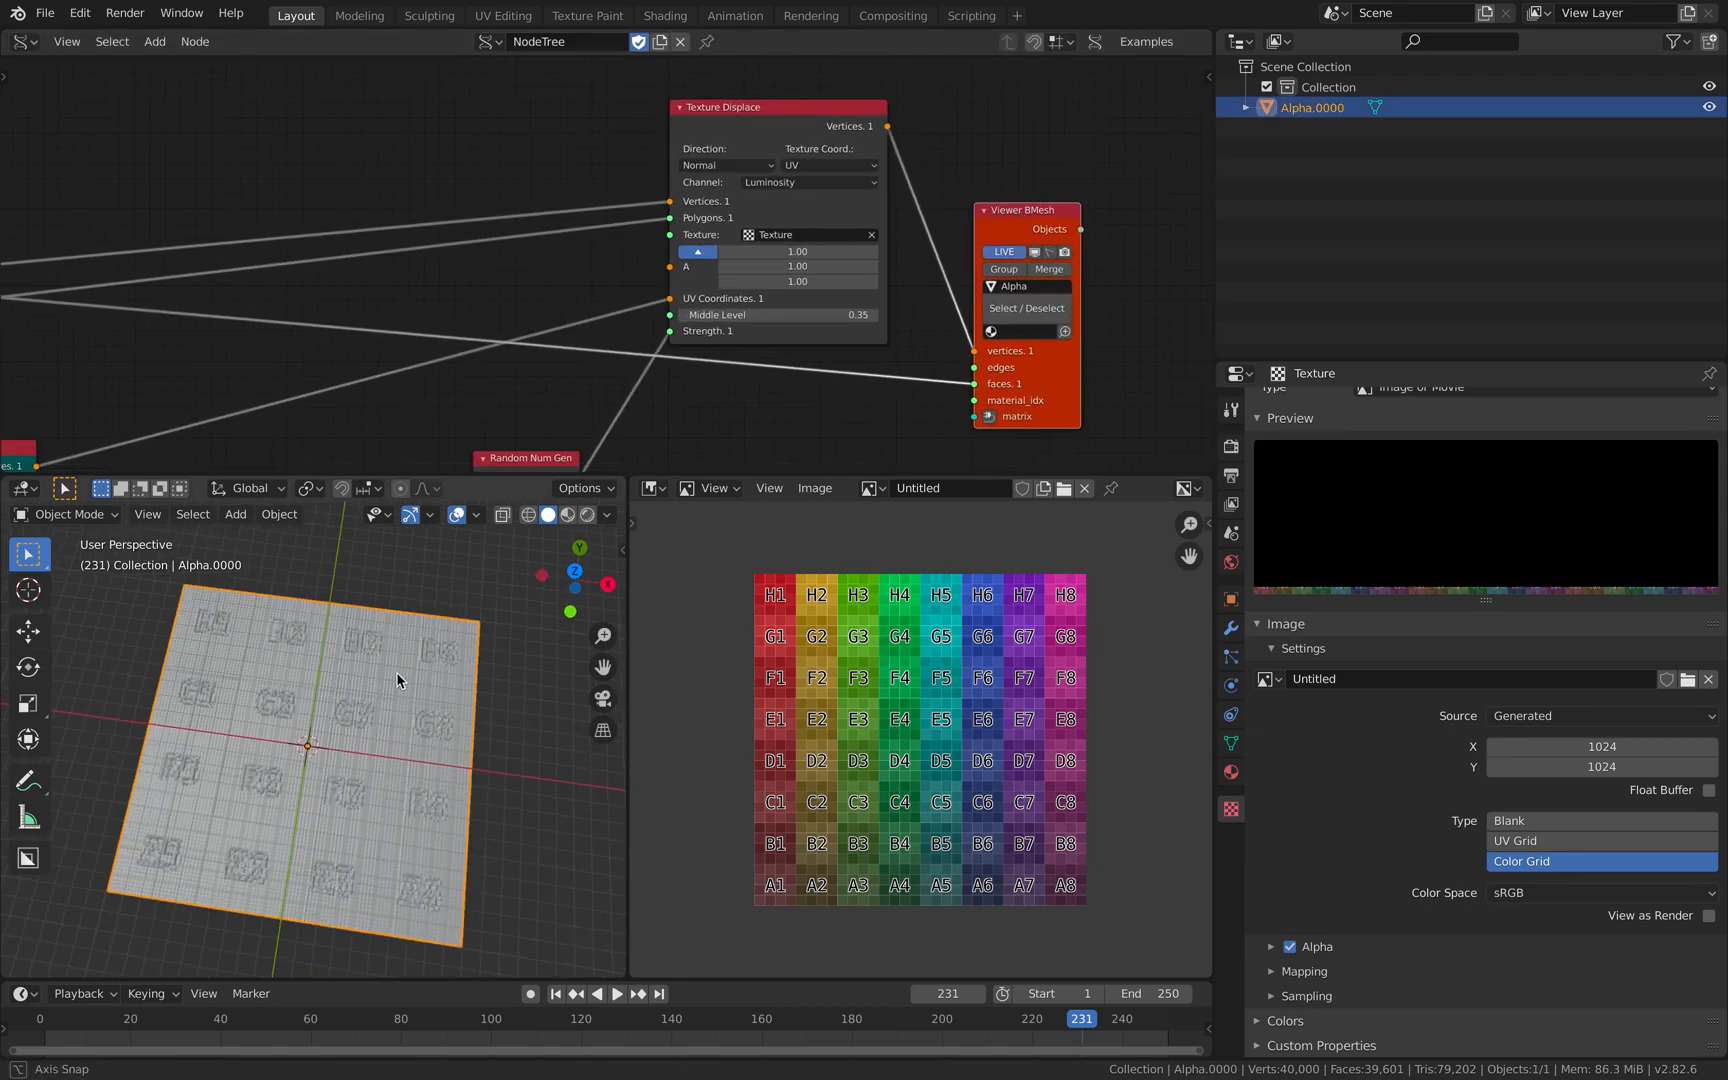
click(1232, 743)
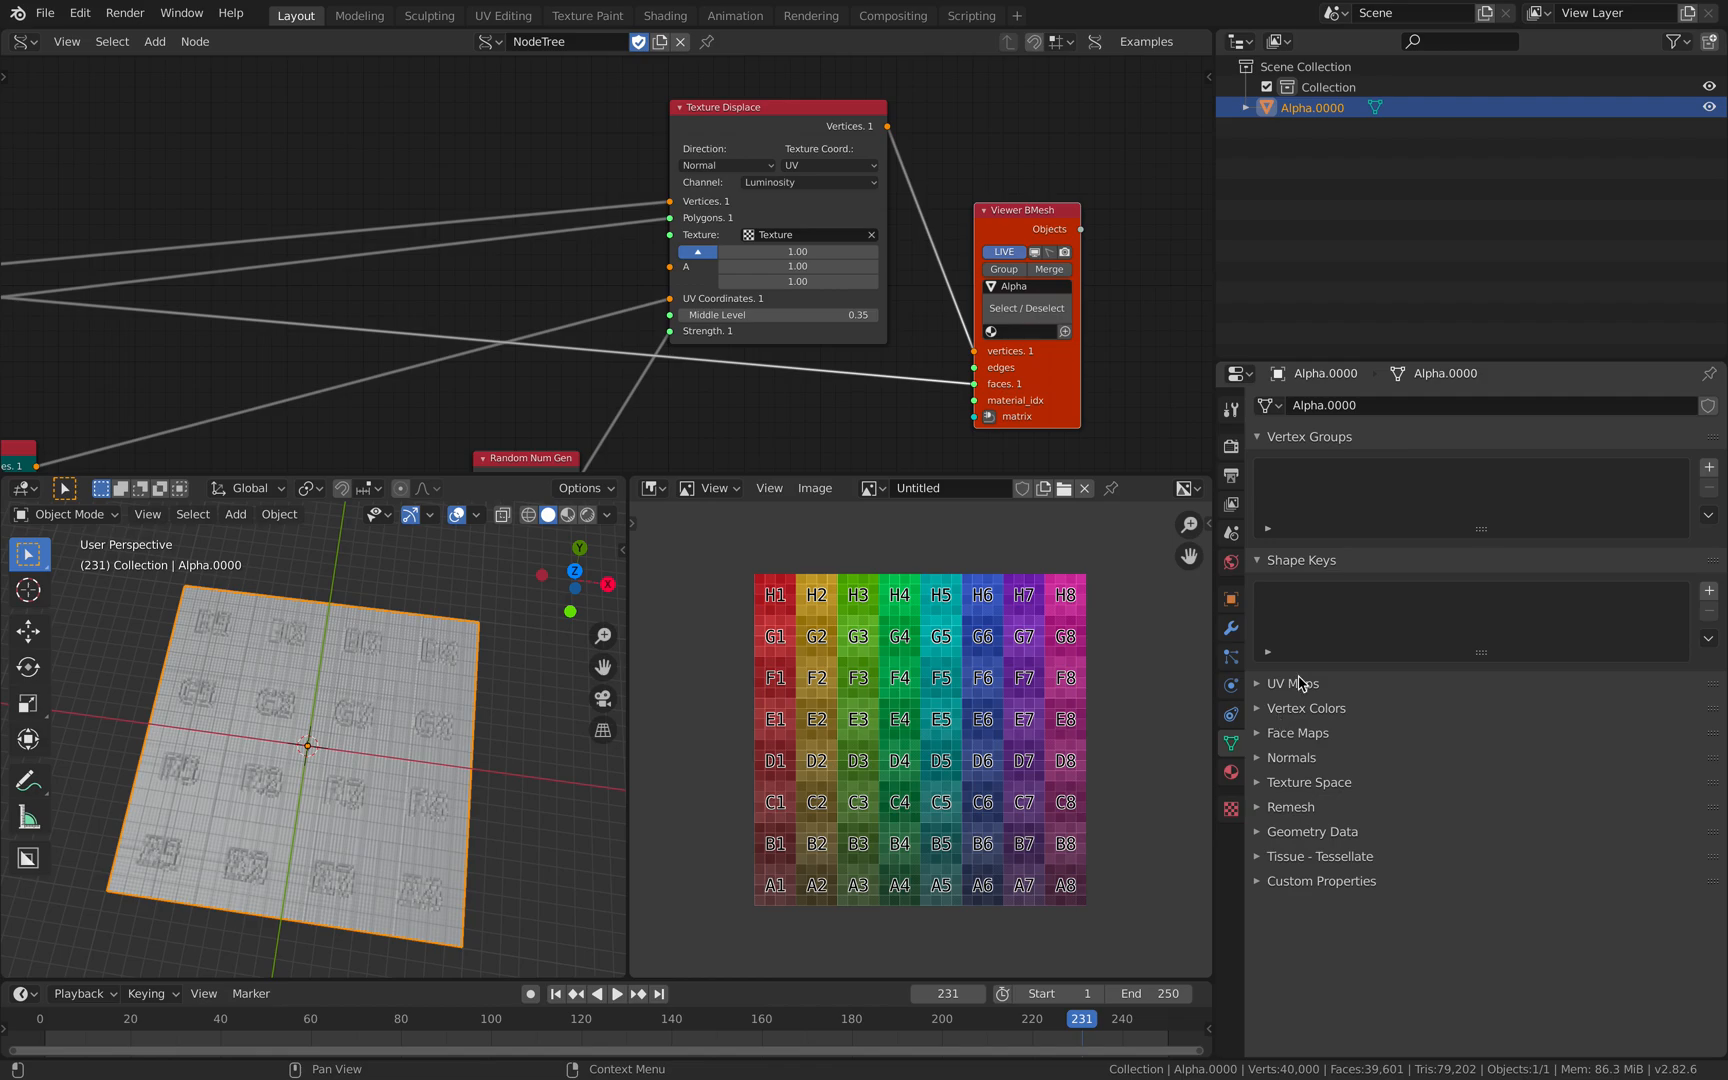
click(1295, 683)
Inspect the displaced plane from several angles and look over the connected node tree
middle_drag(428, 698, 378, 694)
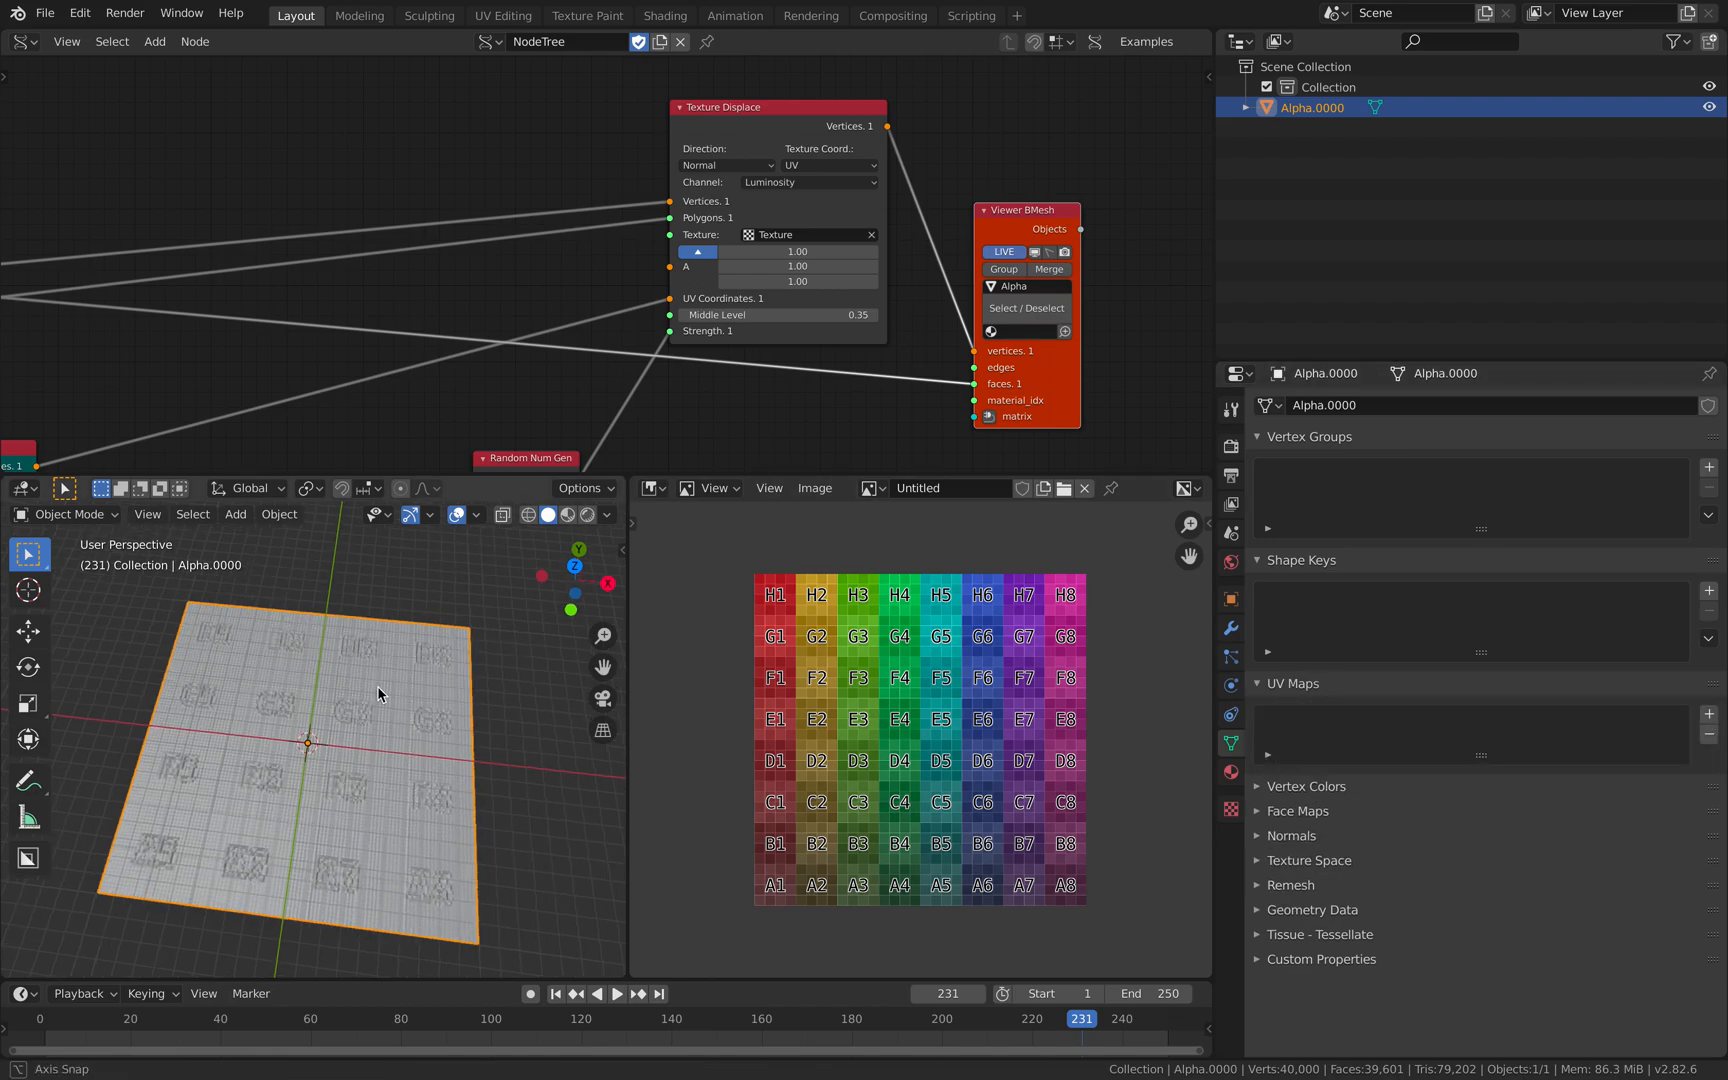
middle_drag(487, 384, 824, 247)
middle_drag(573, 257, 619, 246)
middle_drag(371, 665, 339, 737)
scroll(329, 738, up, 2)
middle_drag(1002, 271, 740, 258)
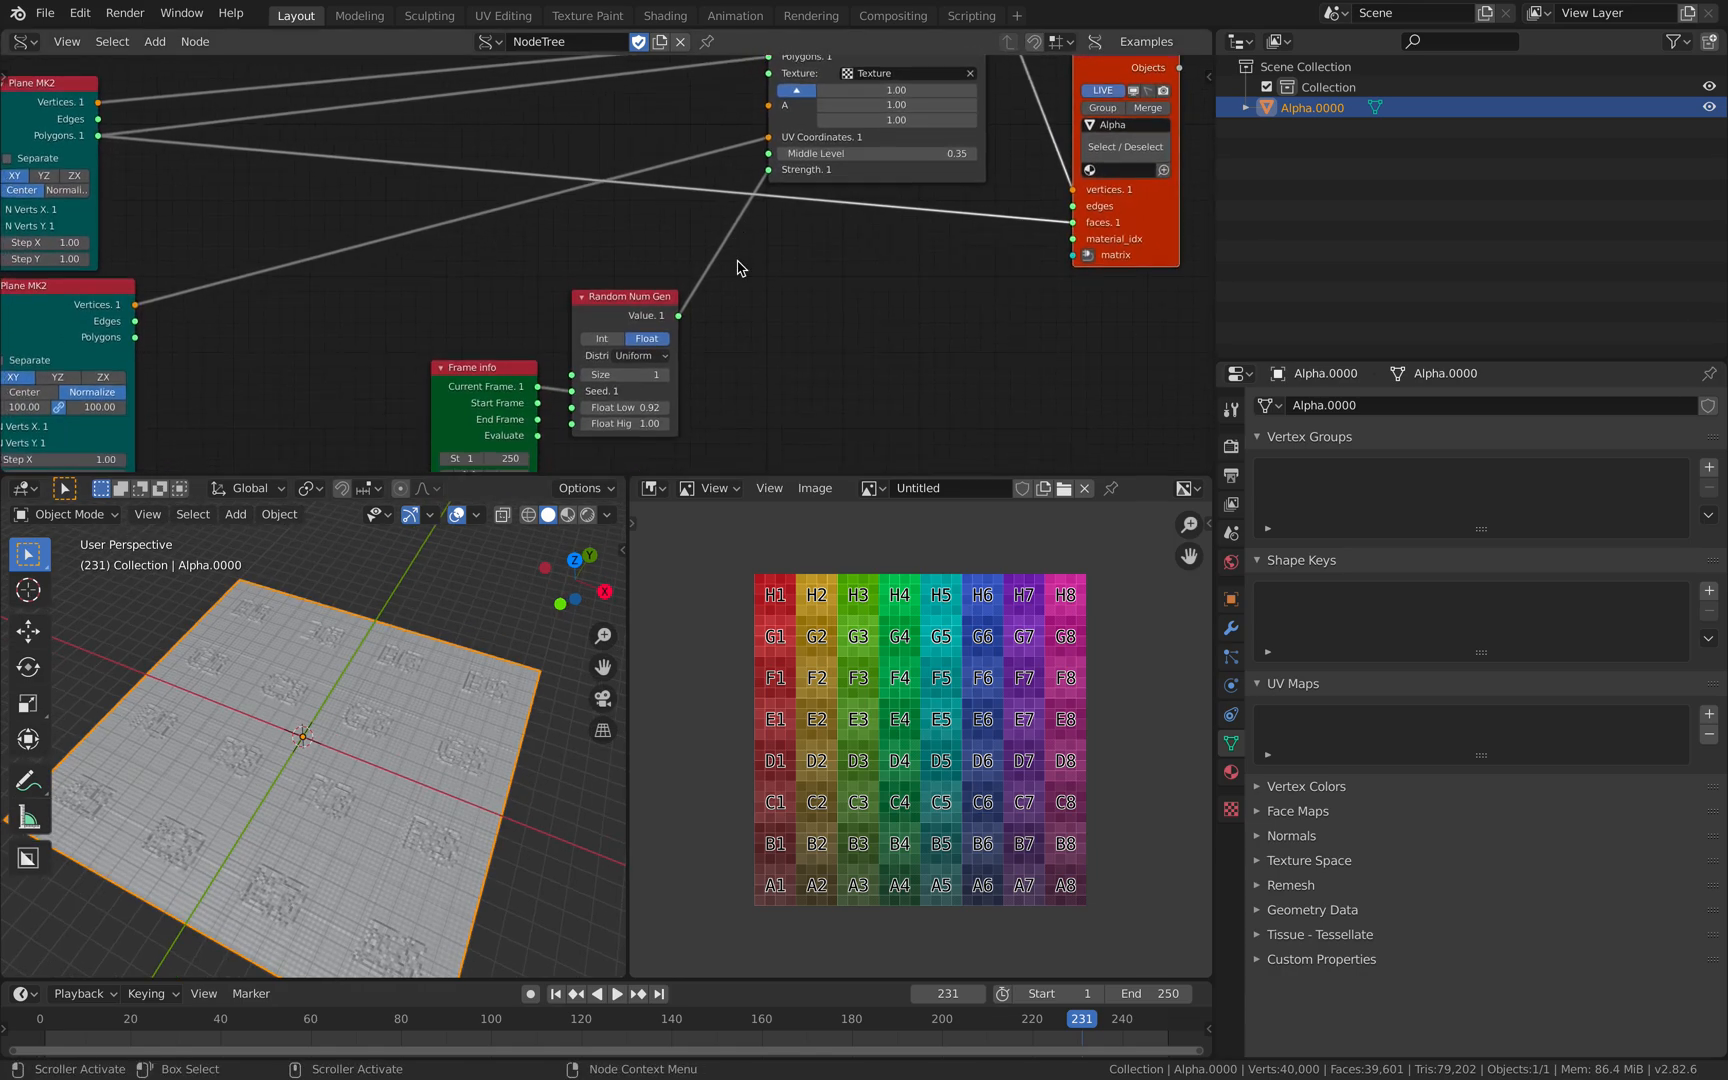
middle_drag(455, 690, 506, 722)
scroll(821, 286, down, 2)
Reposition the Texture Displace and Viewer BMesh nodes next to each other with Texture Displace enlarged for reading
middle_drag(821, 286, 688, 487)
scroll(526, 316, up, 1)
scroll(525, 308, up, 1)
drag(733, 195, 730, 187)
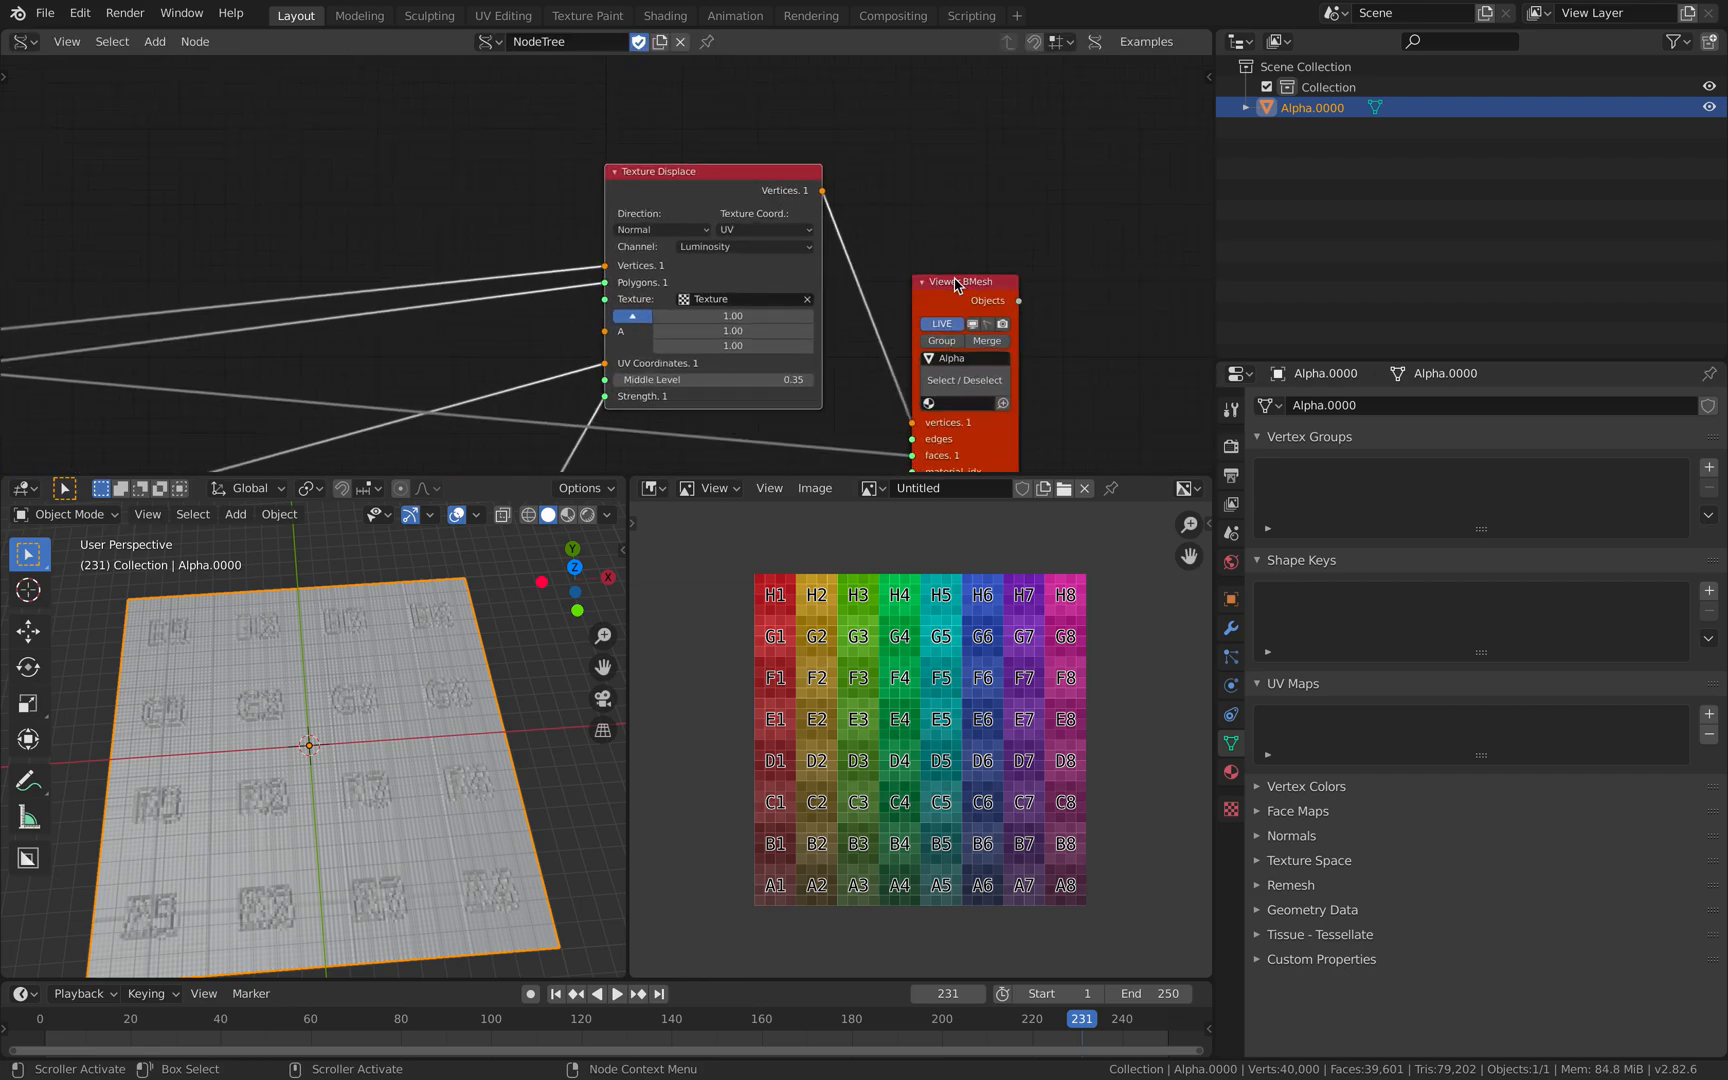
drag(953, 278, 970, 251)
scroll(815, 192, up, 2)
drag(757, 184, 774, 163)
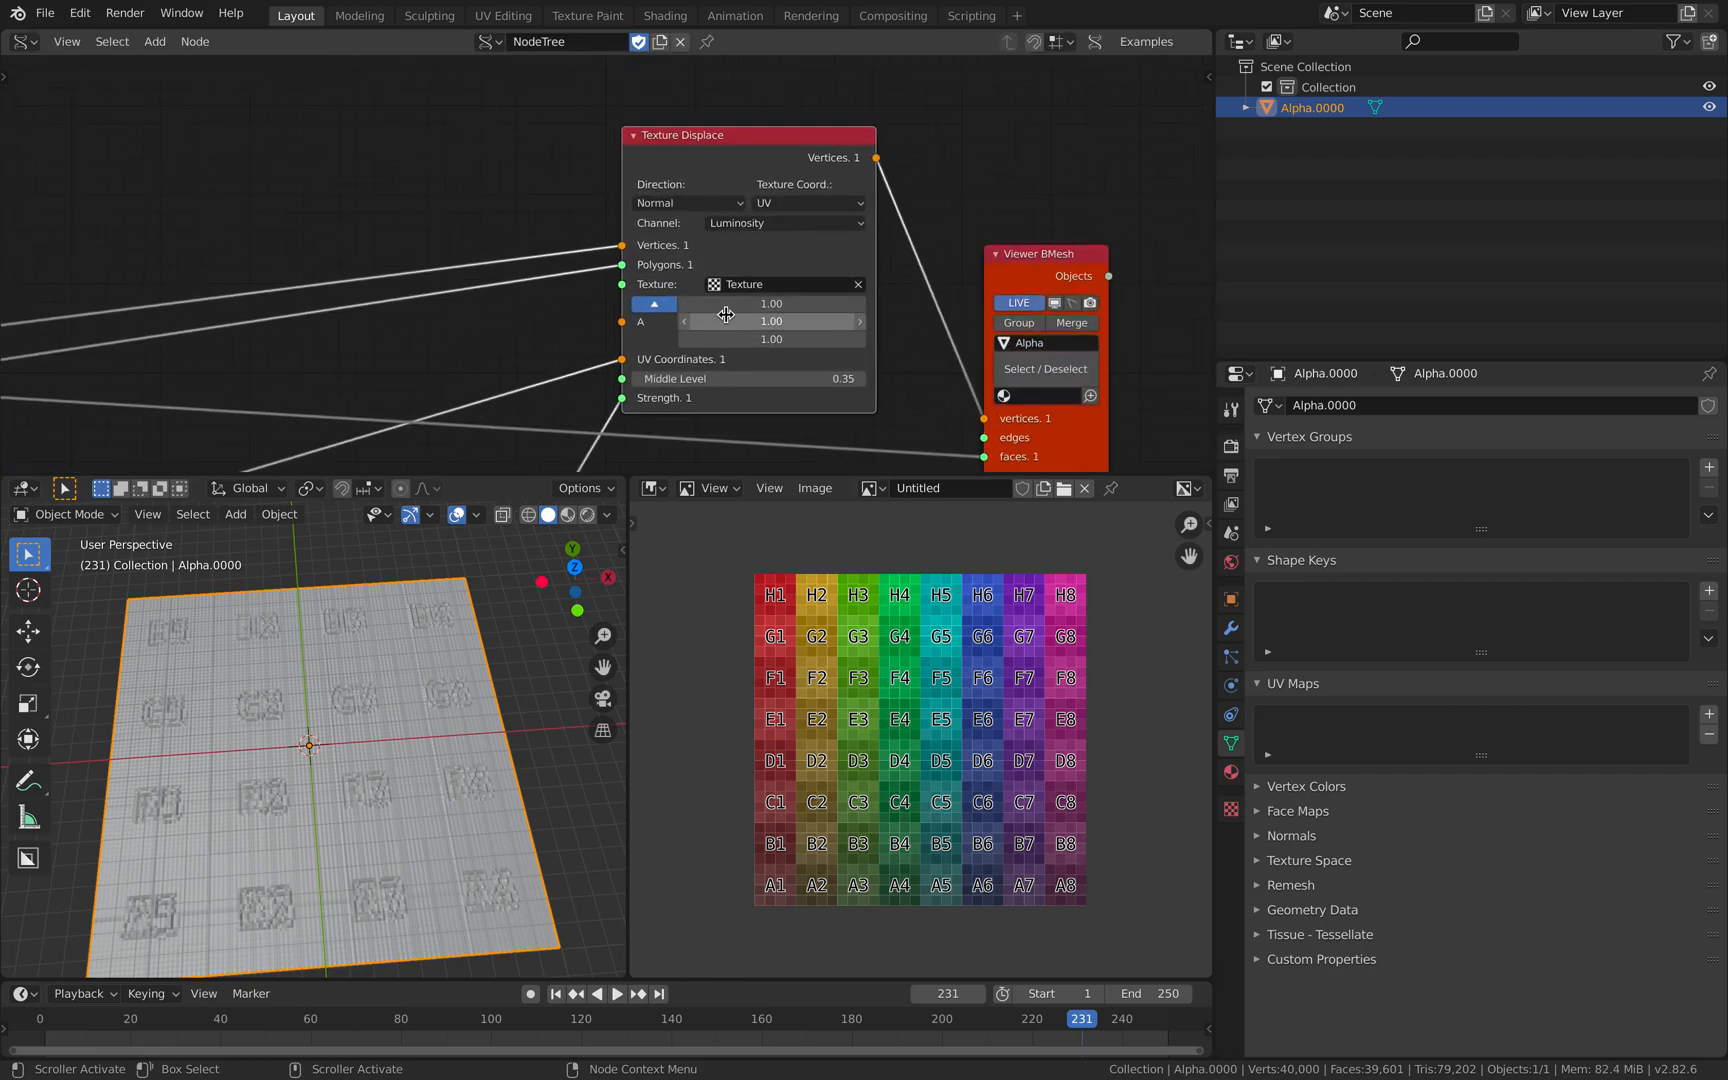
middle_drag(723, 316, 743, 294)
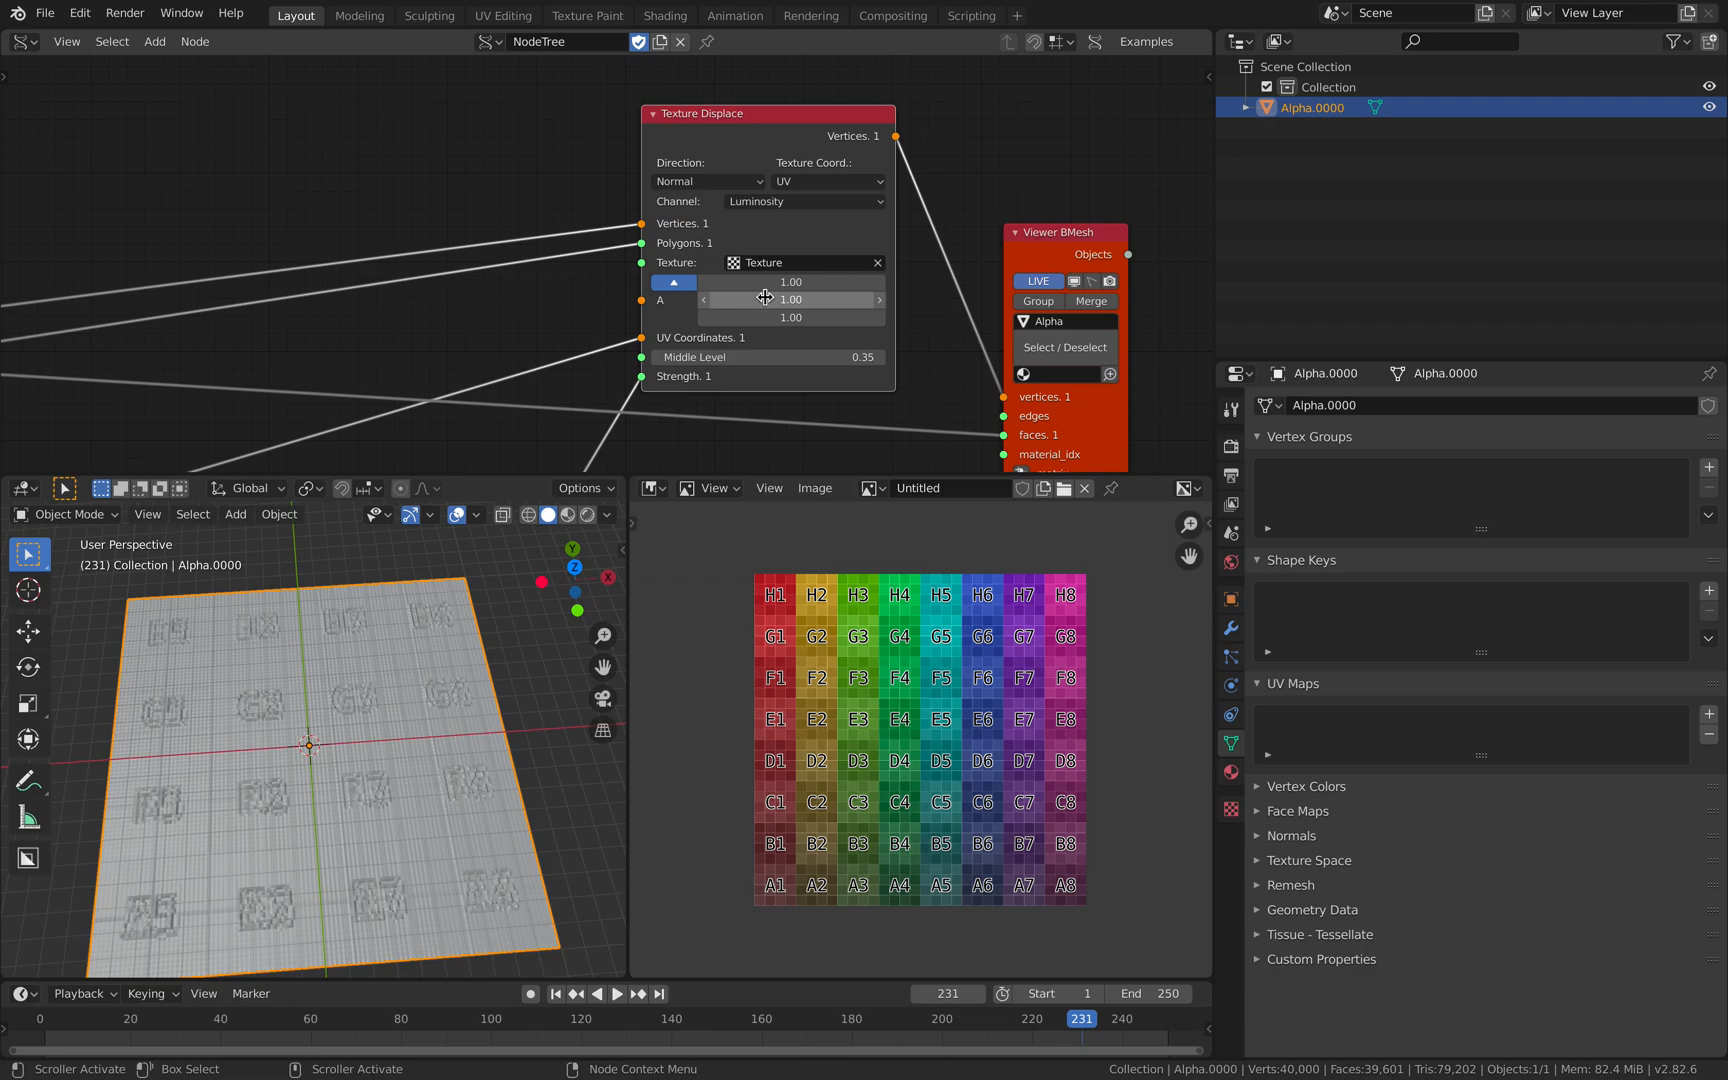
Try other values, such as 1.72, in Texture Displace's scale vector and return its components to 1
click(765, 298)
text(2)
click(765, 299)
text(1)
key(Return)
middle_drag(554, 256, 554, 240)
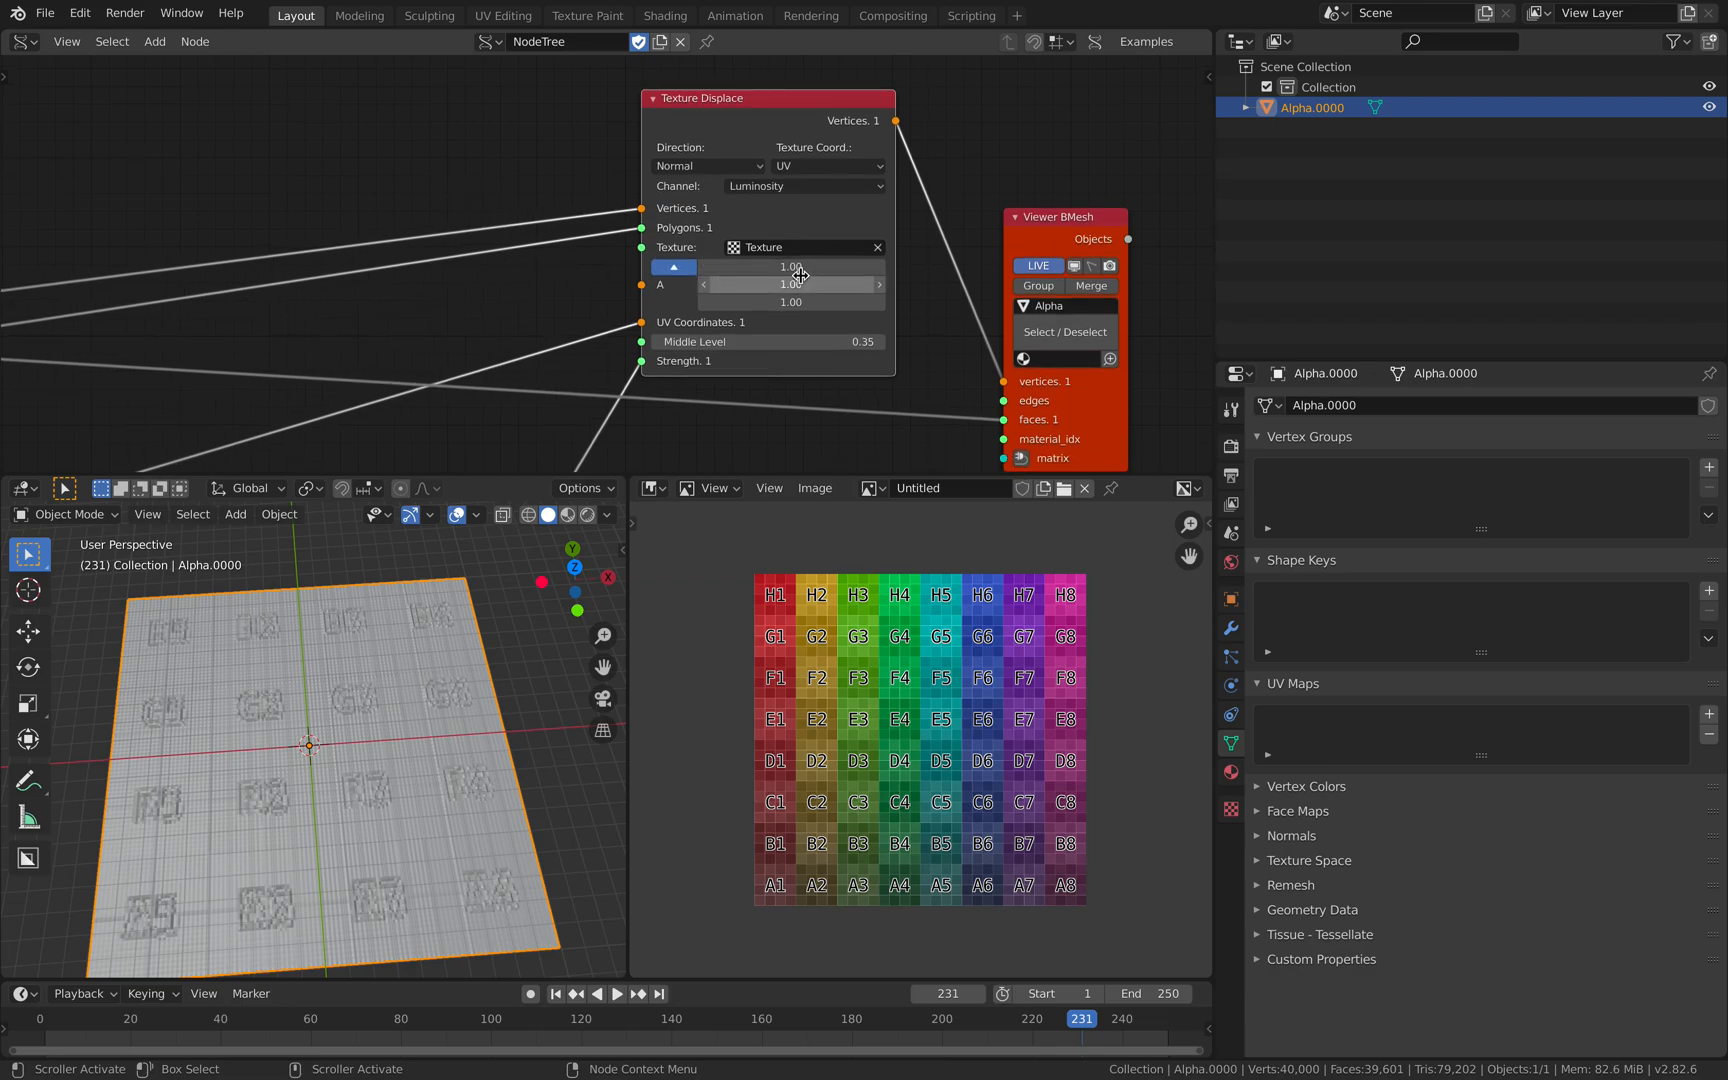
click(791, 264)
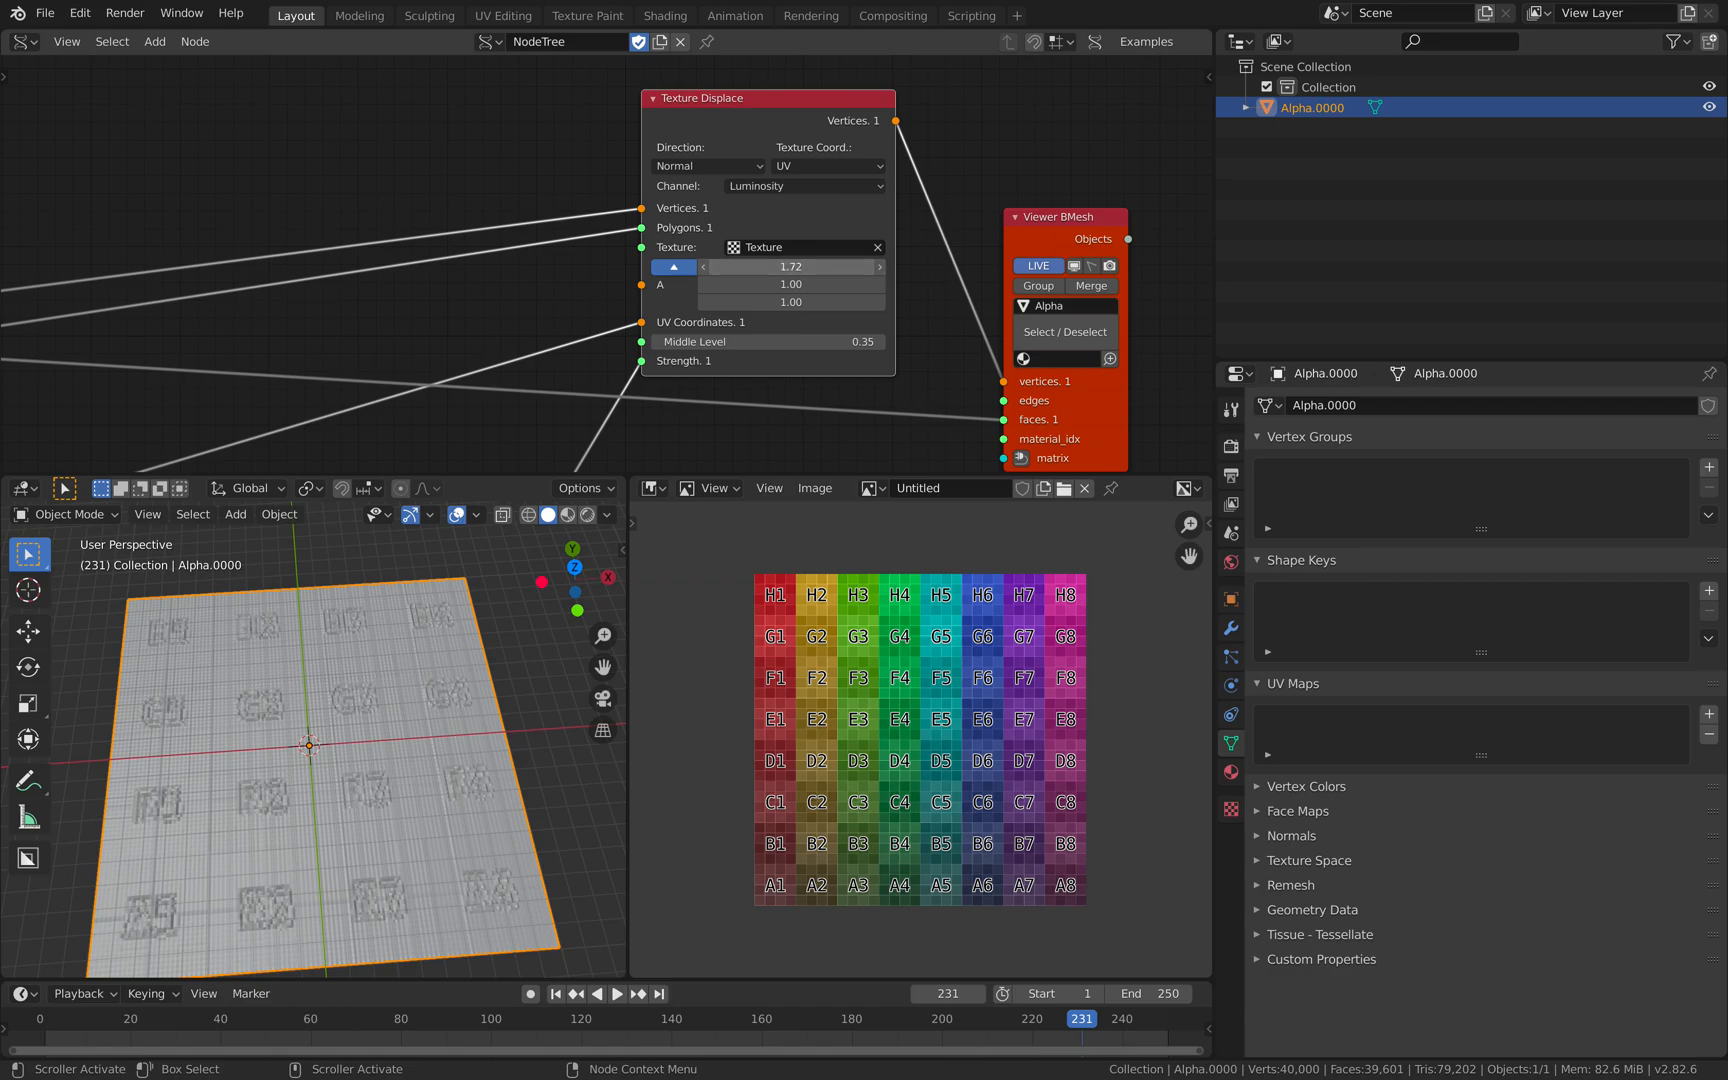
drag(787, 268, 830, 268)
click(787, 269)
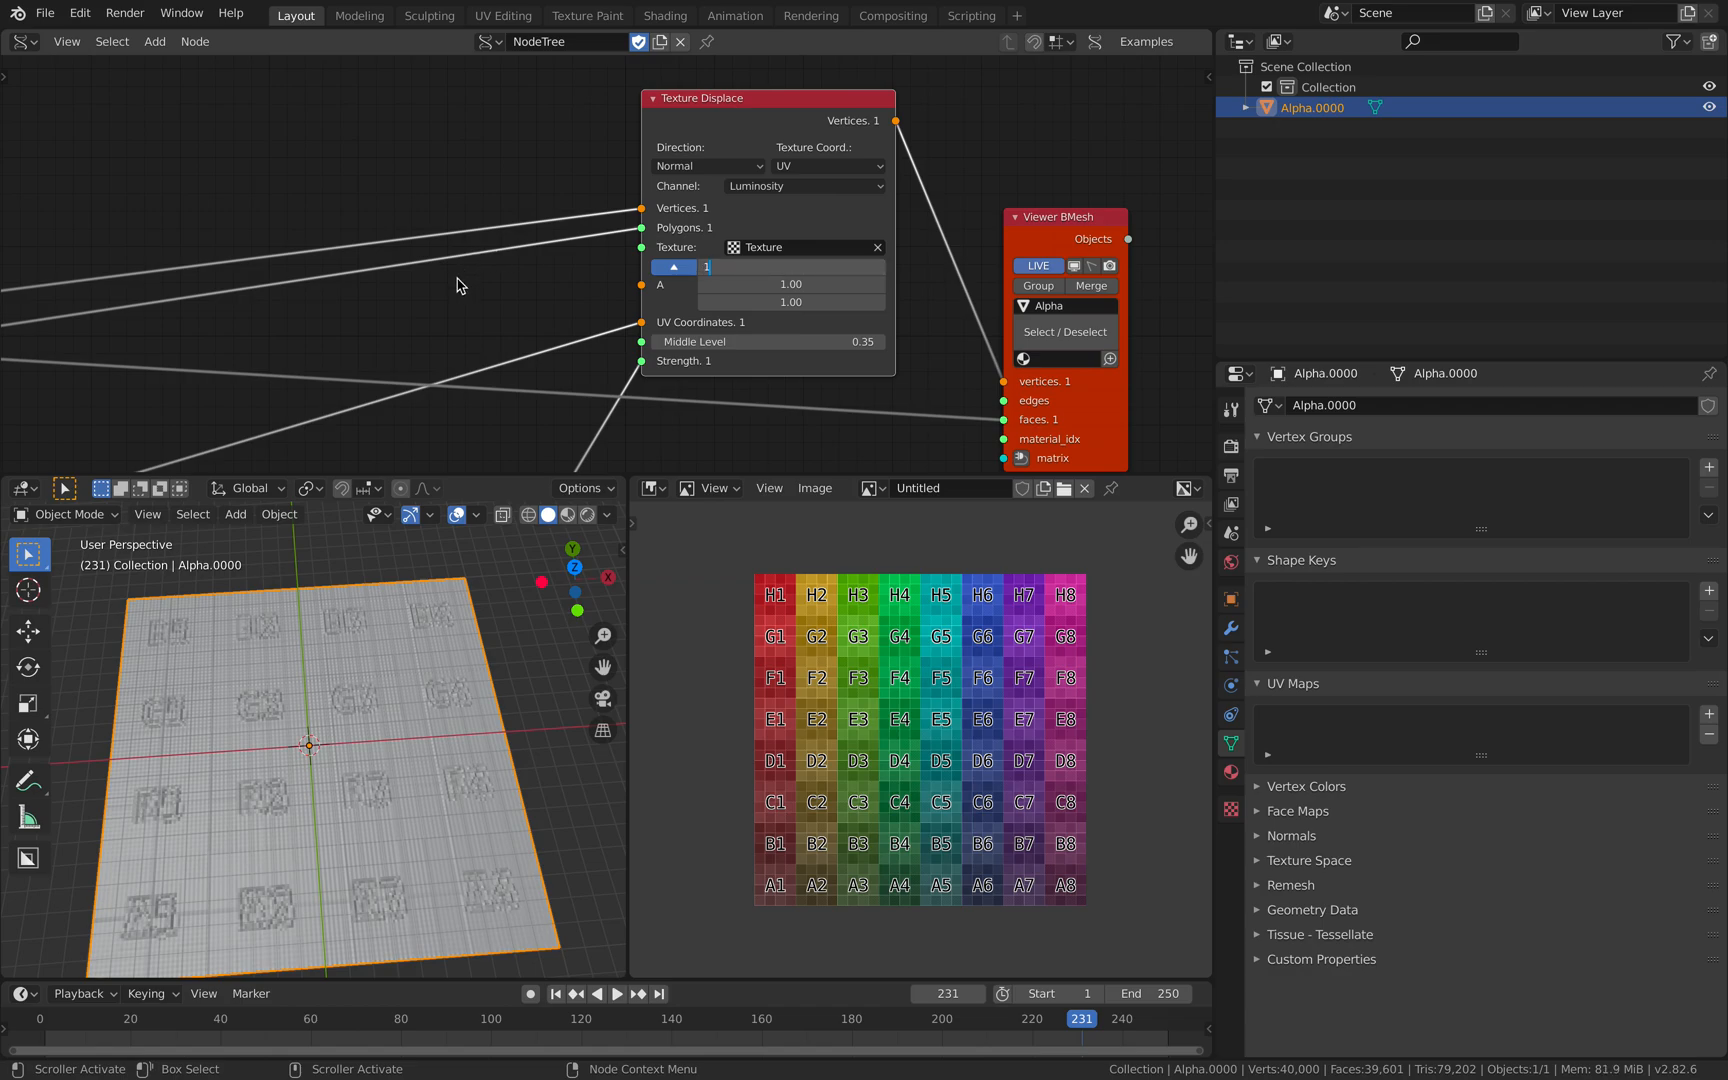
middle_drag(397, 323, 463, 277)
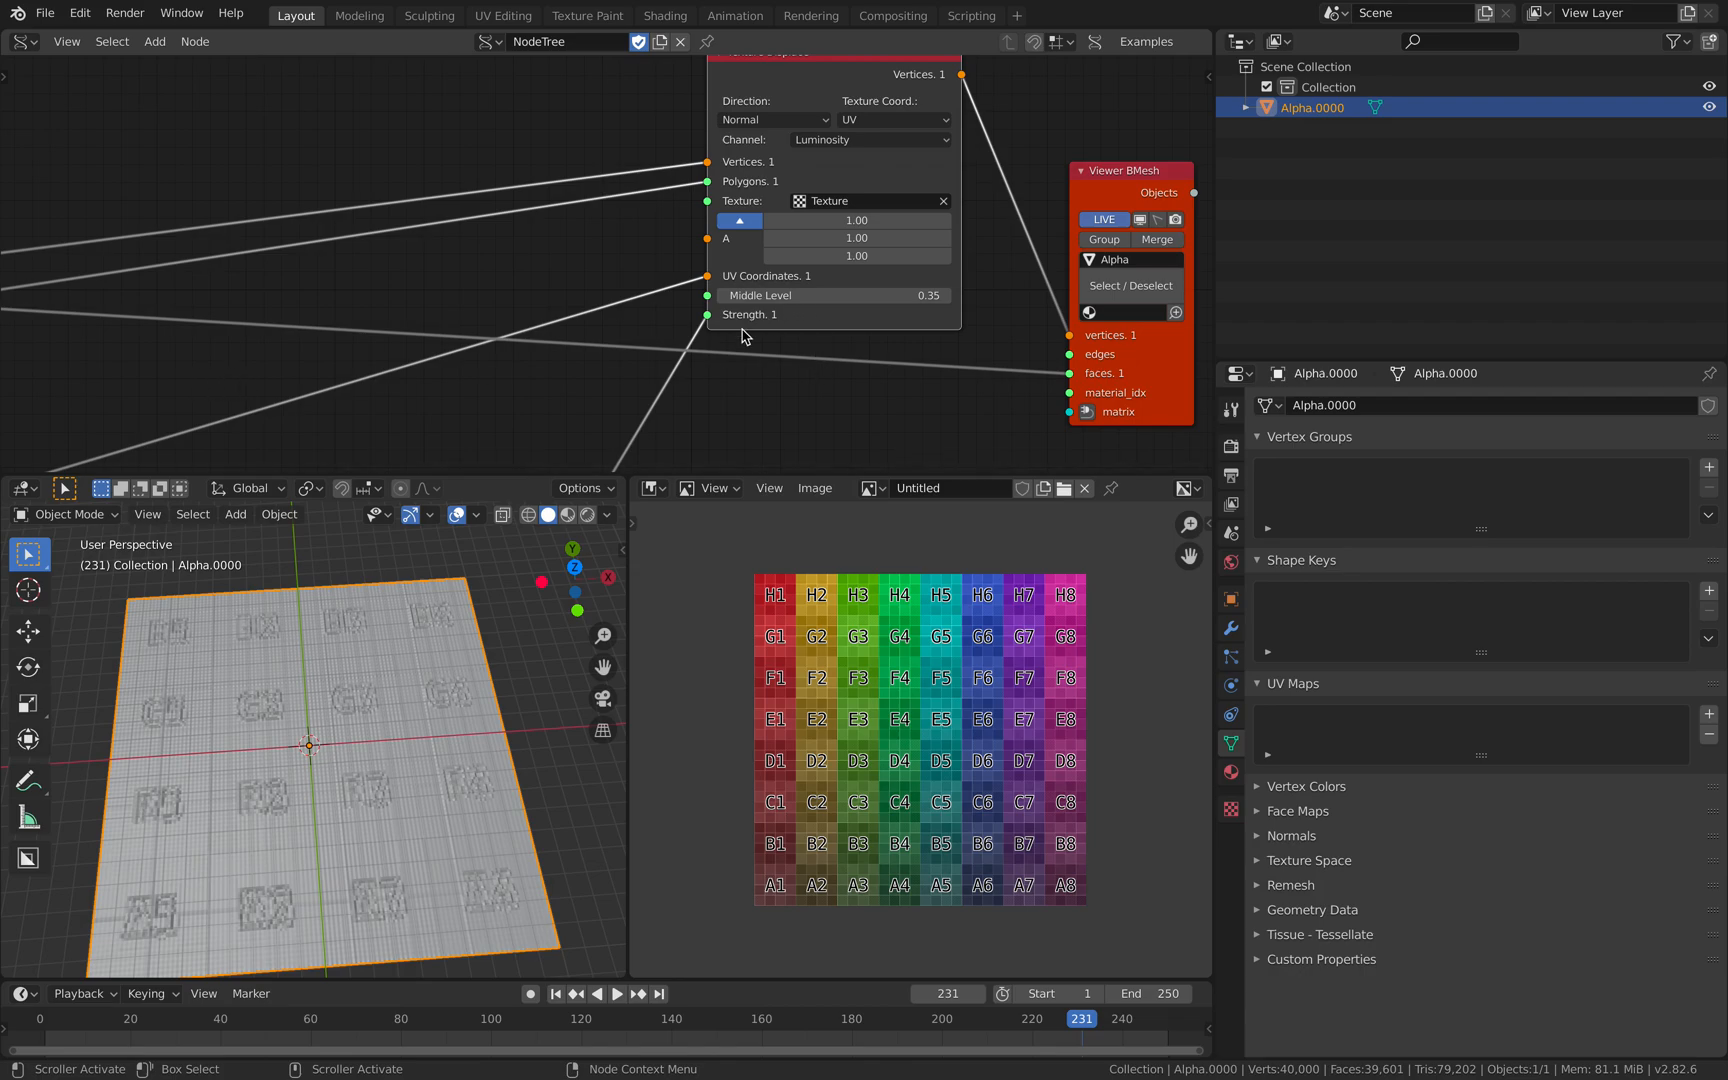
Set Texture Displace's Middle Level to 0.50 and its Channel to RGB Average
click(869, 297)
middle_drag(680, 284, 598, 312)
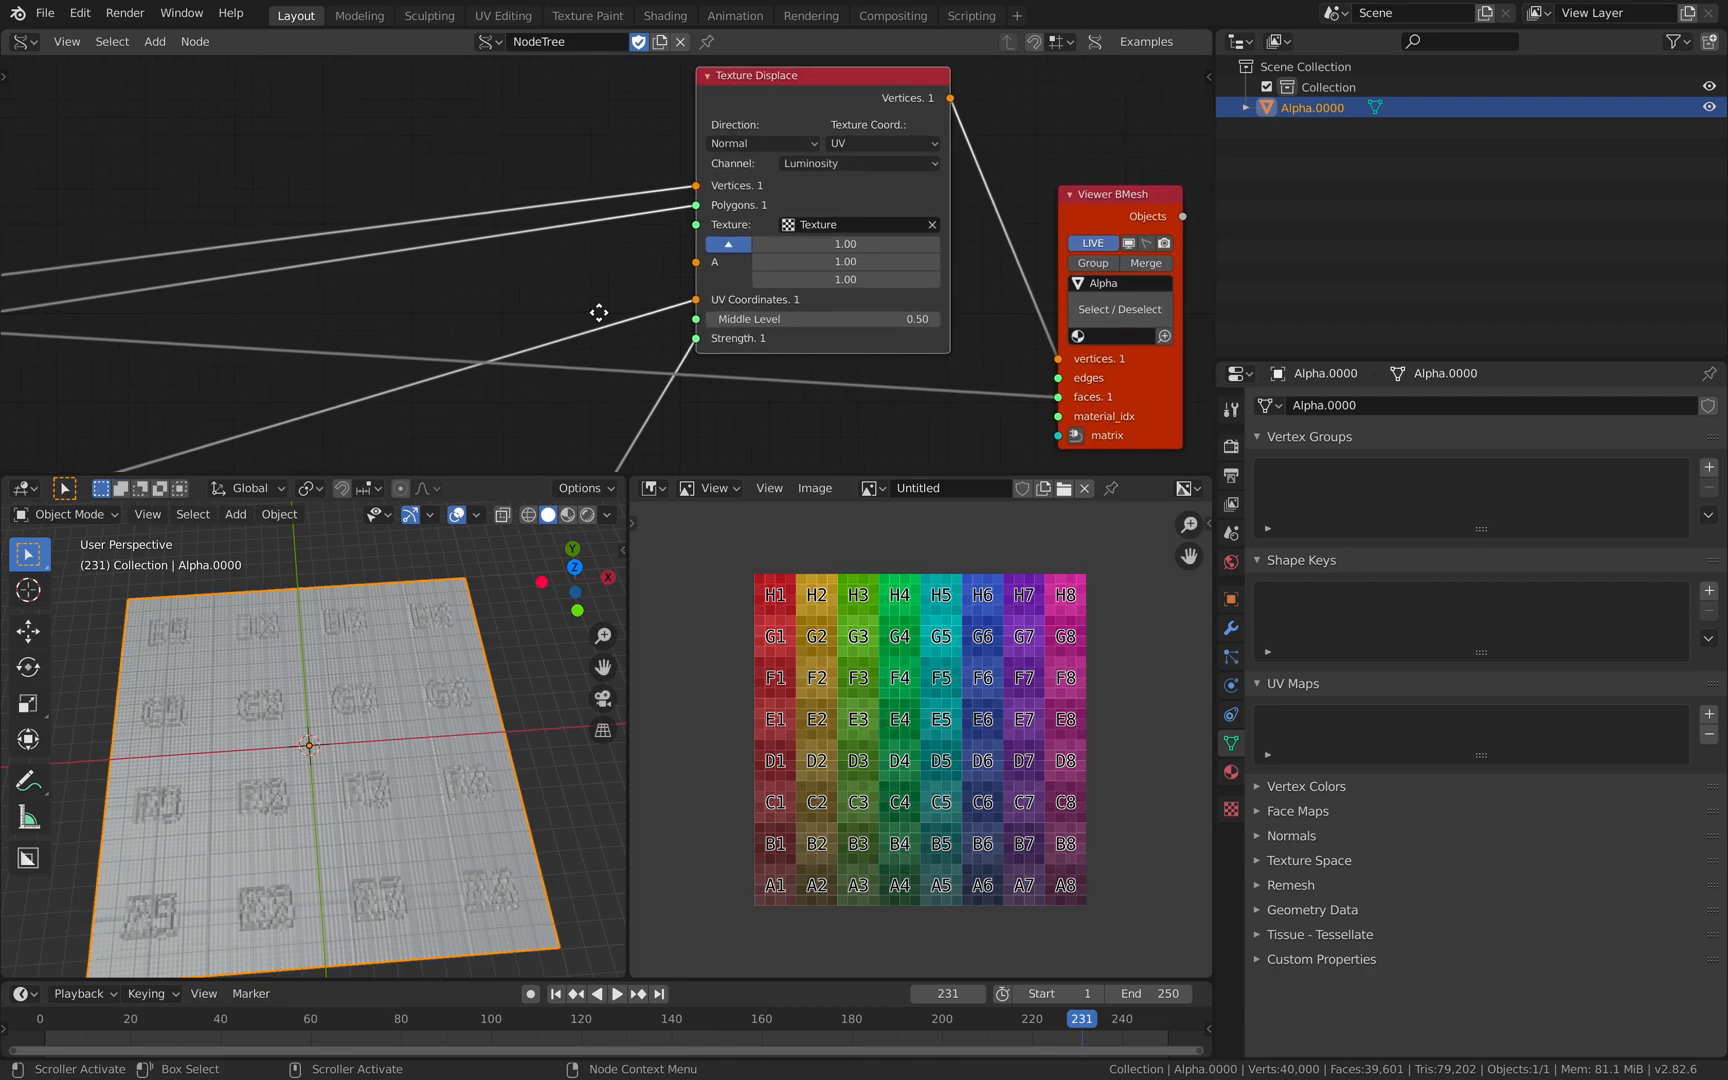
click(808, 164)
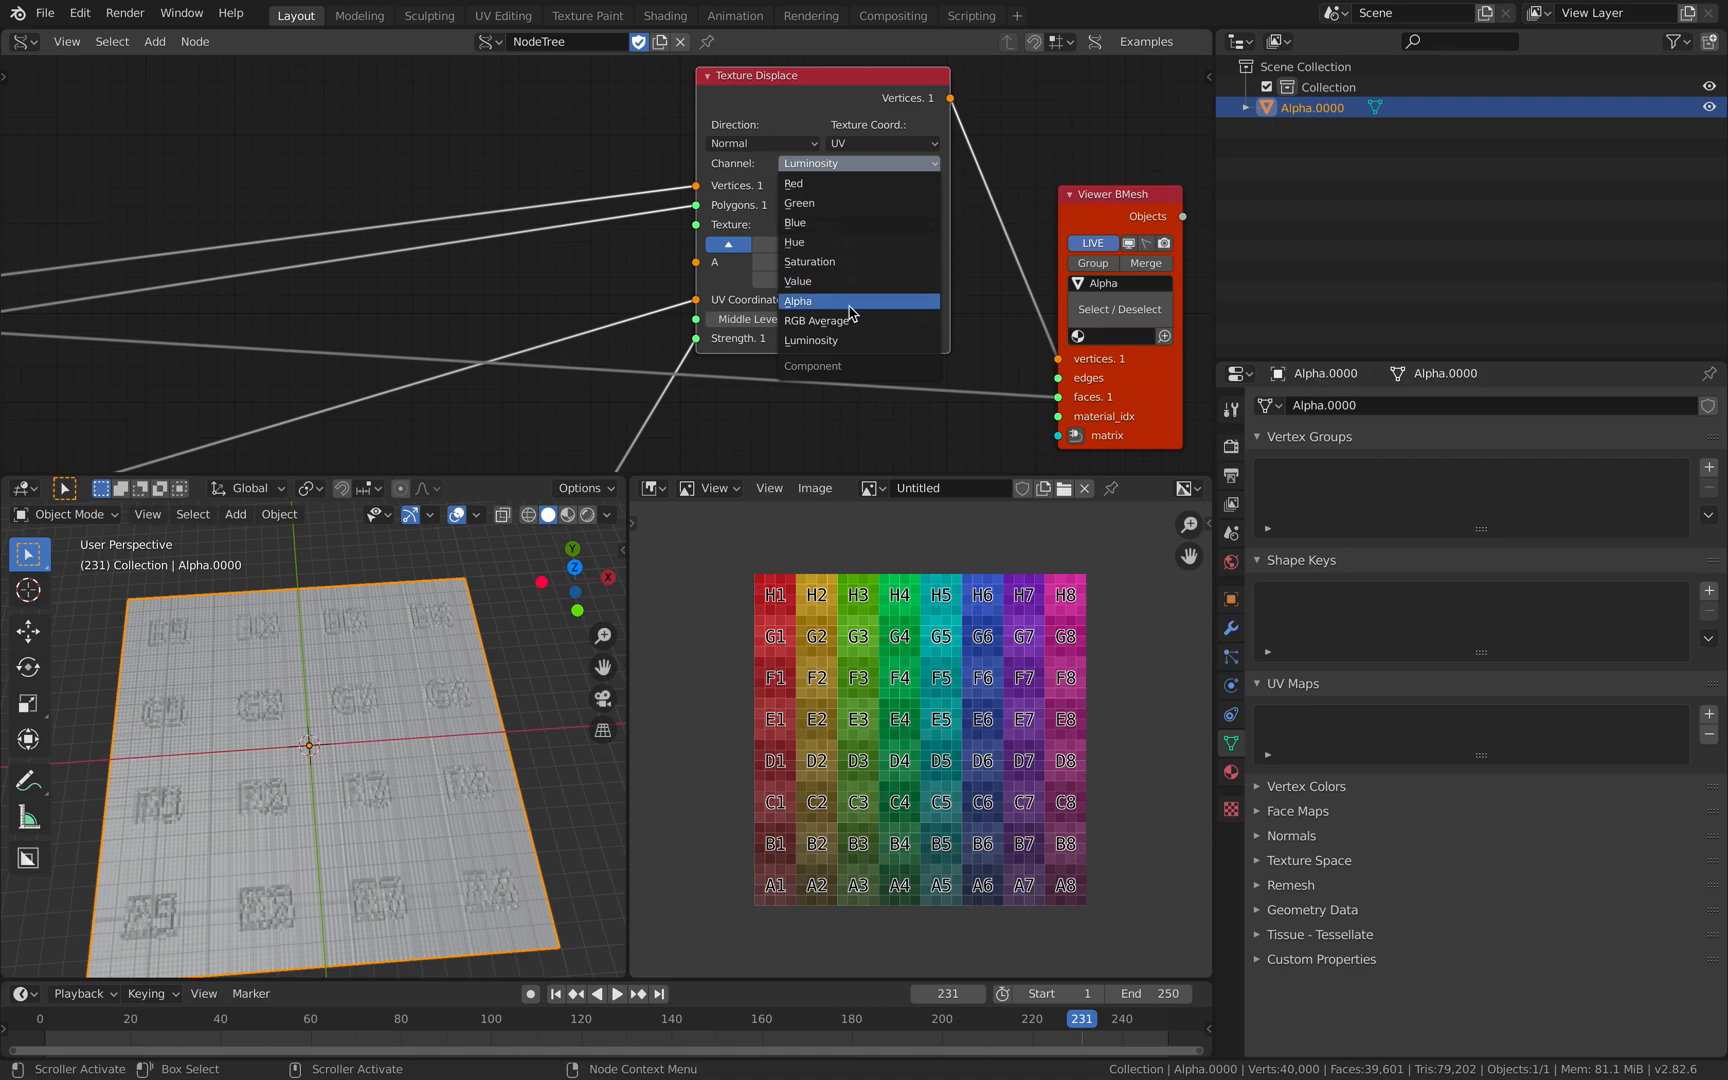
Shift the A Number and both Plane MK2 nodes back to clear space in front of Texture Displace
middle_drag(147, 417, 745, 159)
middle_drag(578, 298, 374, 272)
middle_drag(1099, 143, 745, 260)
middle_drag(522, 339, 1242, 324)
drag(347, 338, 189, 337)
middle_drag(222, 317, 129, 391)
scroll(283, 228, down, 1)
drag(522, 140, 409, 129)
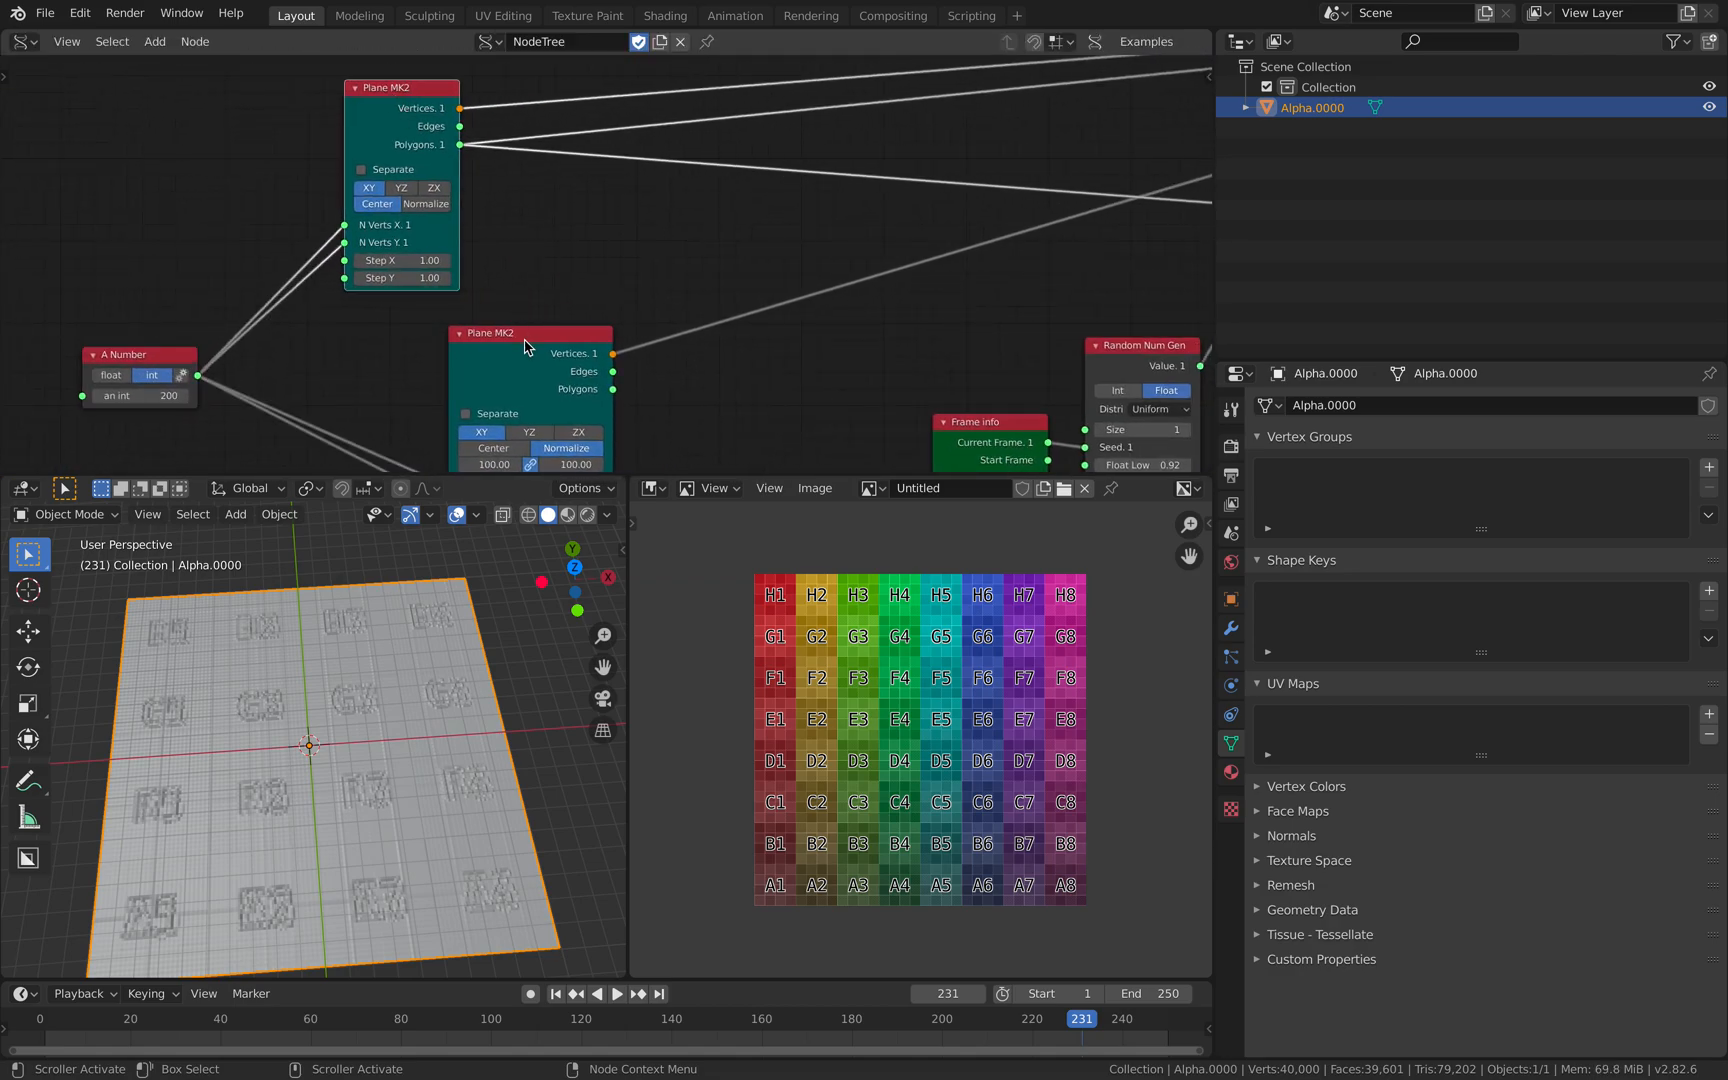
drag(530, 347, 381, 357)
middle_drag(468, 309, 468, 420)
Add a Box node between Plane MK2 and Texture Displace and set its three divisions to 10
middle_drag(298, 258, 20, 342)
key(shift+a)
click(420, 230)
text(box)
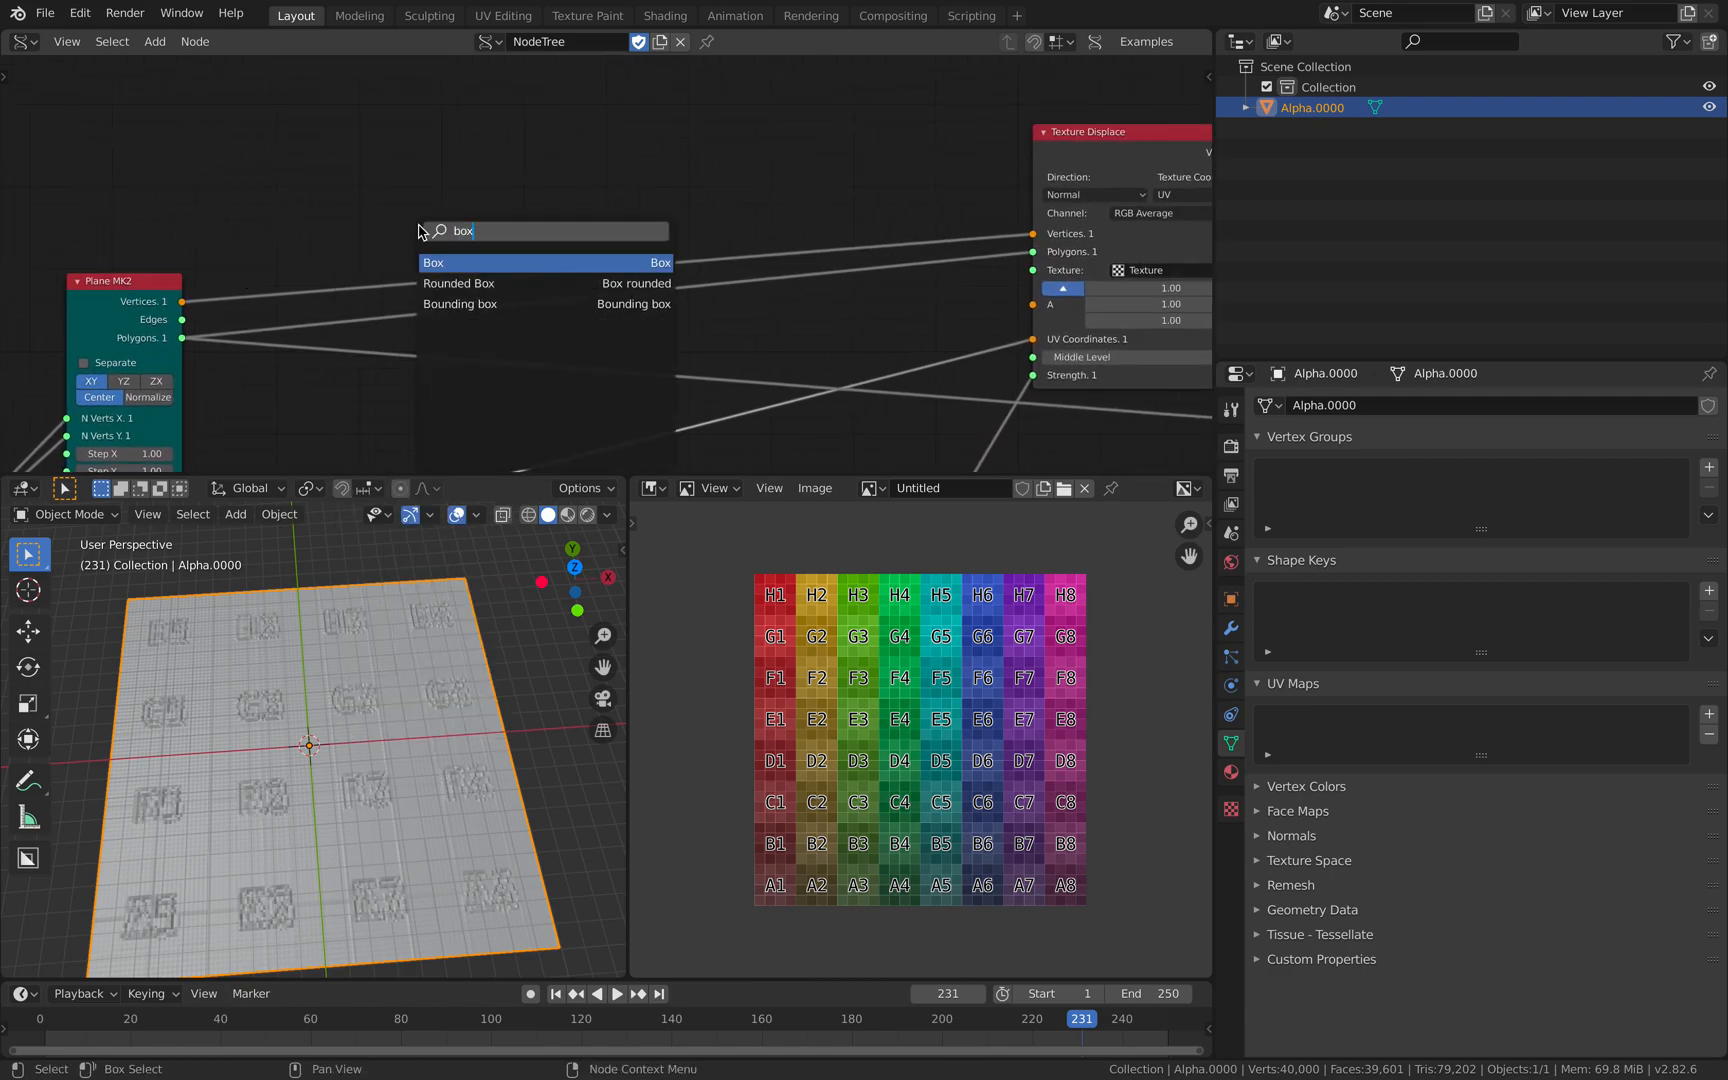
key(Return)
click(490, 100)
click(546, 200)
text(10)
key(Return)
Link the Box's vertices to Texture Displace's Vertices and UV Coordinates, and its polygons to Polygons and the viewer's faces
drag(577, 118, 1036, 240)
drag(577, 154, 1035, 258)
middle_drag(569, 238, 134, 327)
scroll(628, 236, down, 1)
middle_drag(538, 260, 593, 146)
drag(303, 136, 980, 372)
middle_drag(449, 735, 408, 738)
middle_drag(569, 322, 645, 288)
drag(358, 84, 768, 261)
middle_drag(576, 281, 600, 281)
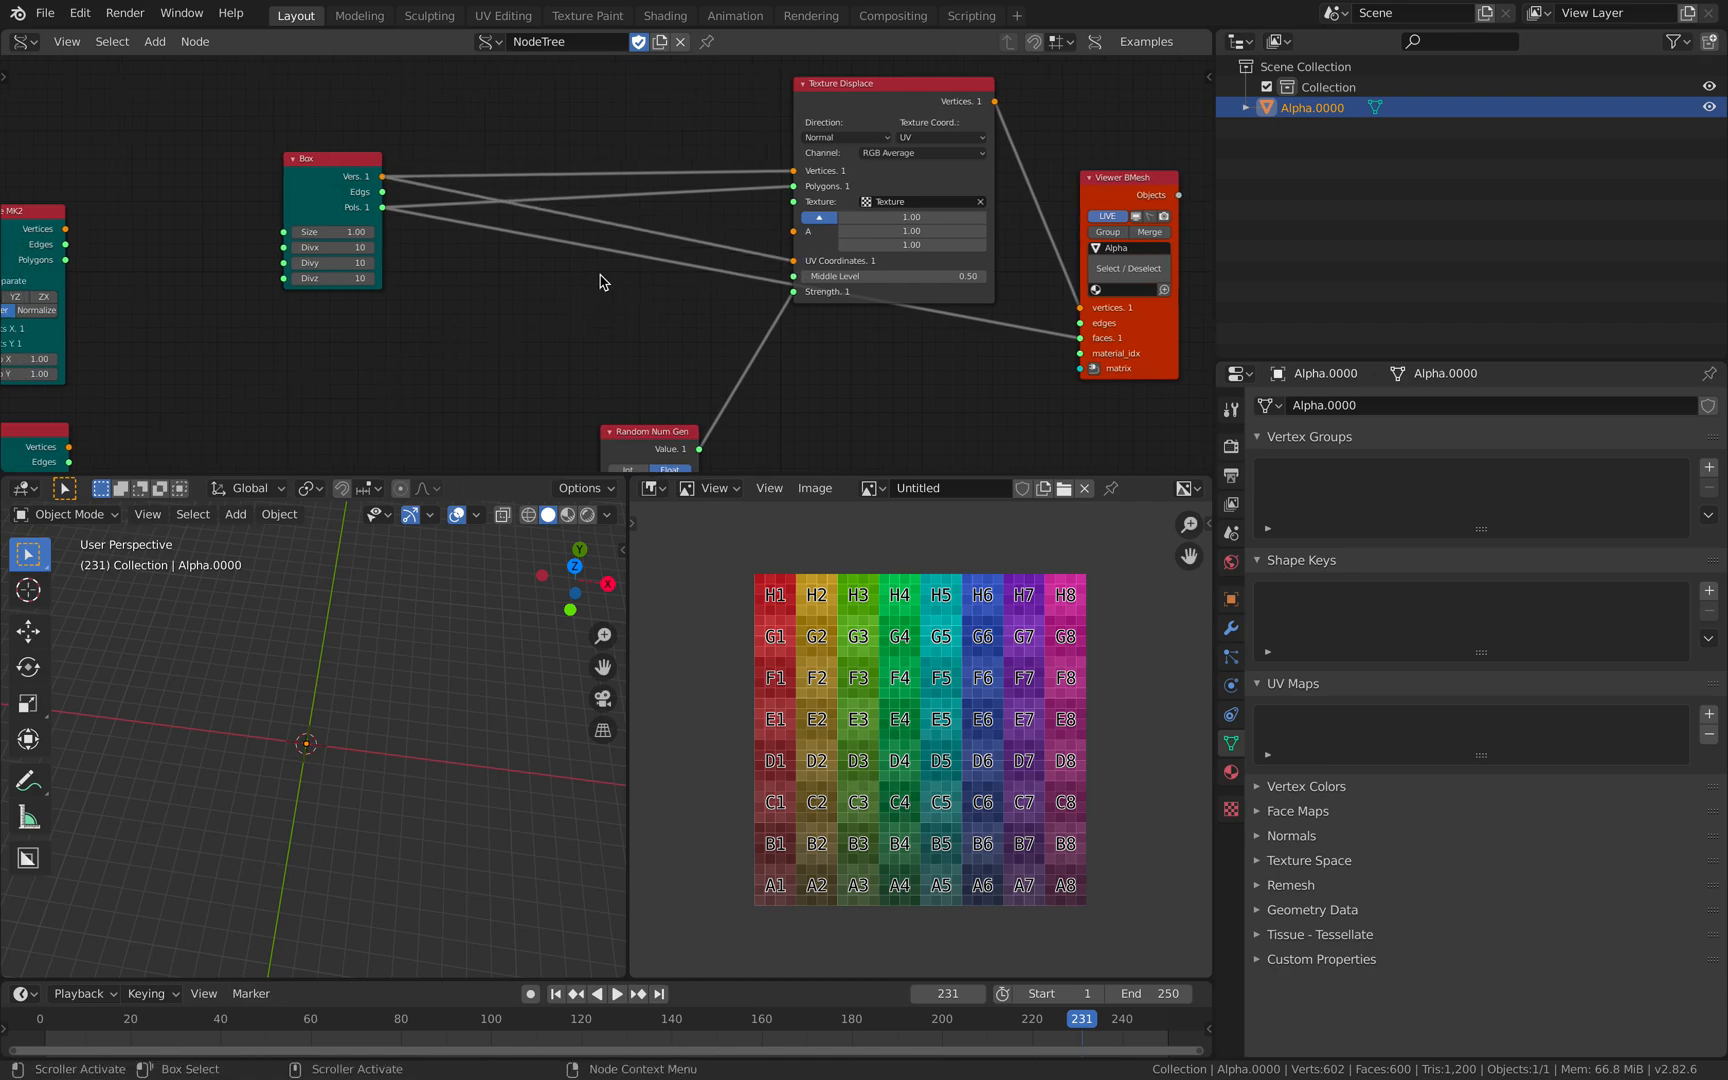
Set all three divisions of the Box node to 20
middle_drag(320, 620, 340, 665)
scroll(330, 180, up, 1)
drag(338, 215, 447, 350)
text(20)
key(Return)
middle_drag(432, 640, 386, 532)
Reposition the lower Plane MK2 and Box nodes and link the lower plane's vertices to Texture Displace's UV Coordinates
middle_drag(386, 466, 701, 286)
drag(278, 260, 495, 188)
scroll(495, 190, down, 2)
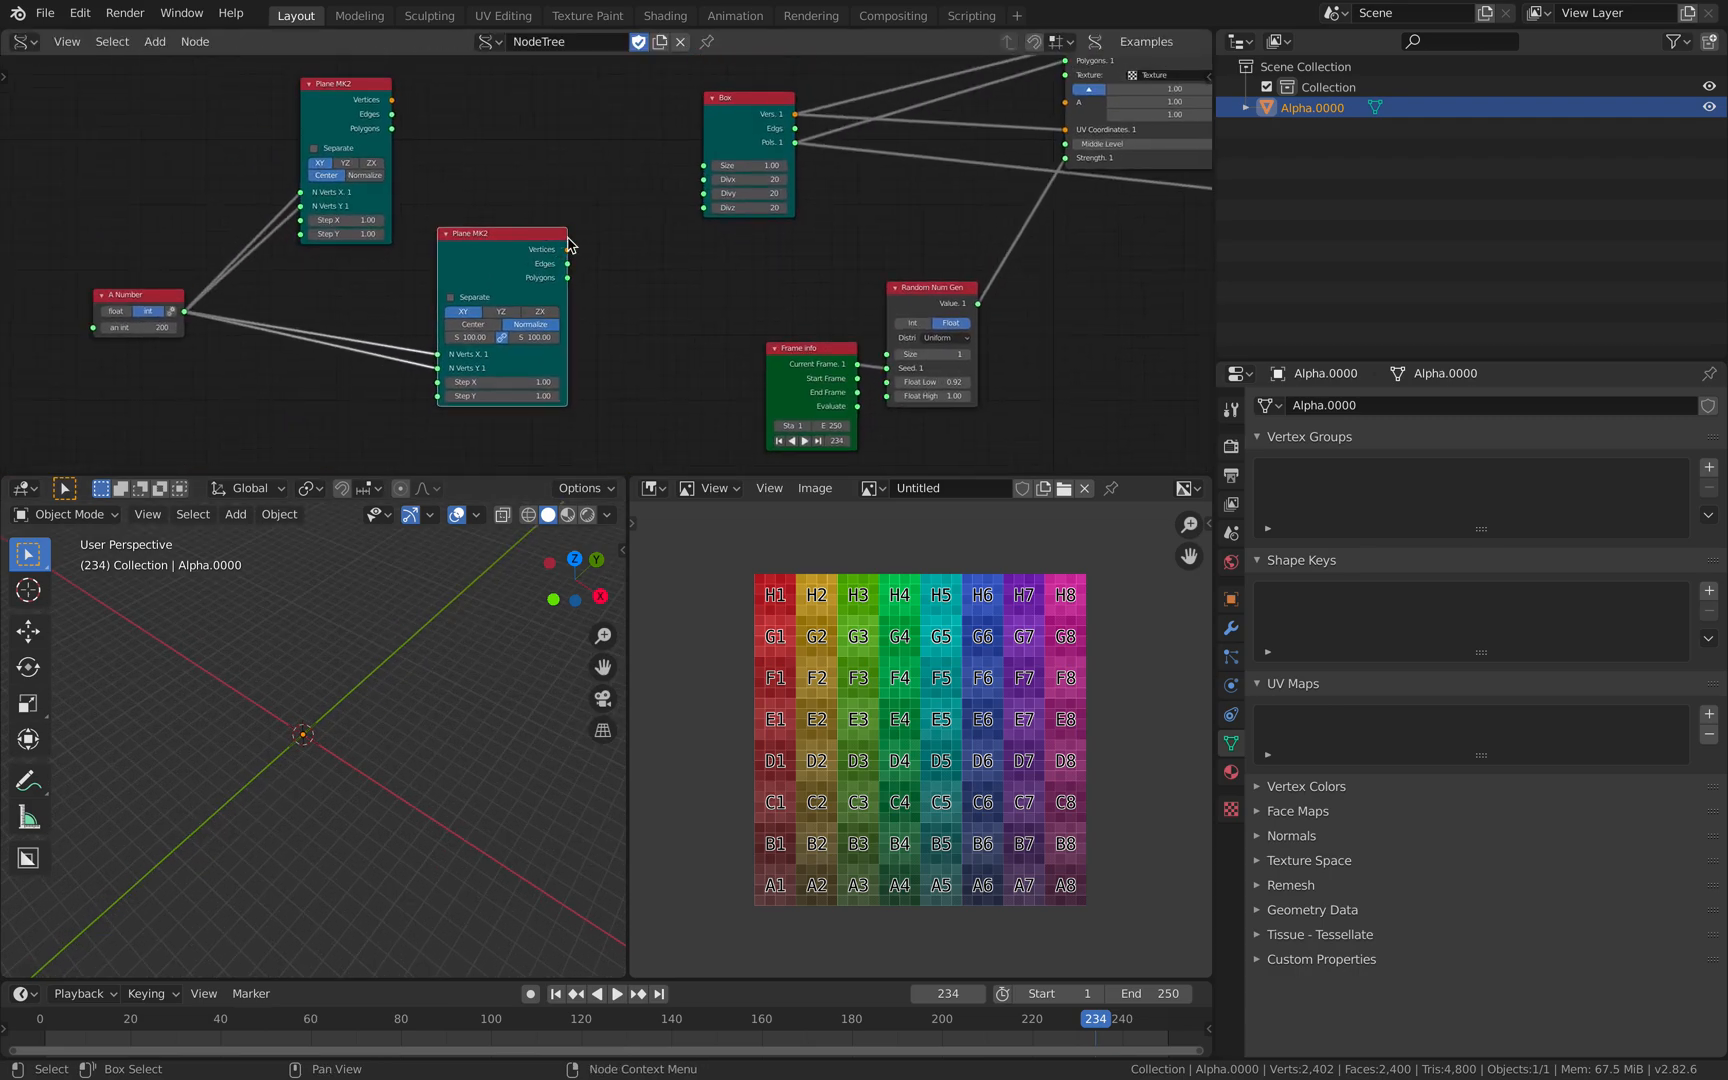
middle_drag(480, 215, 456, 254)
drag(440, 270, 937, 150)
drag(627, 137, 581, 109)
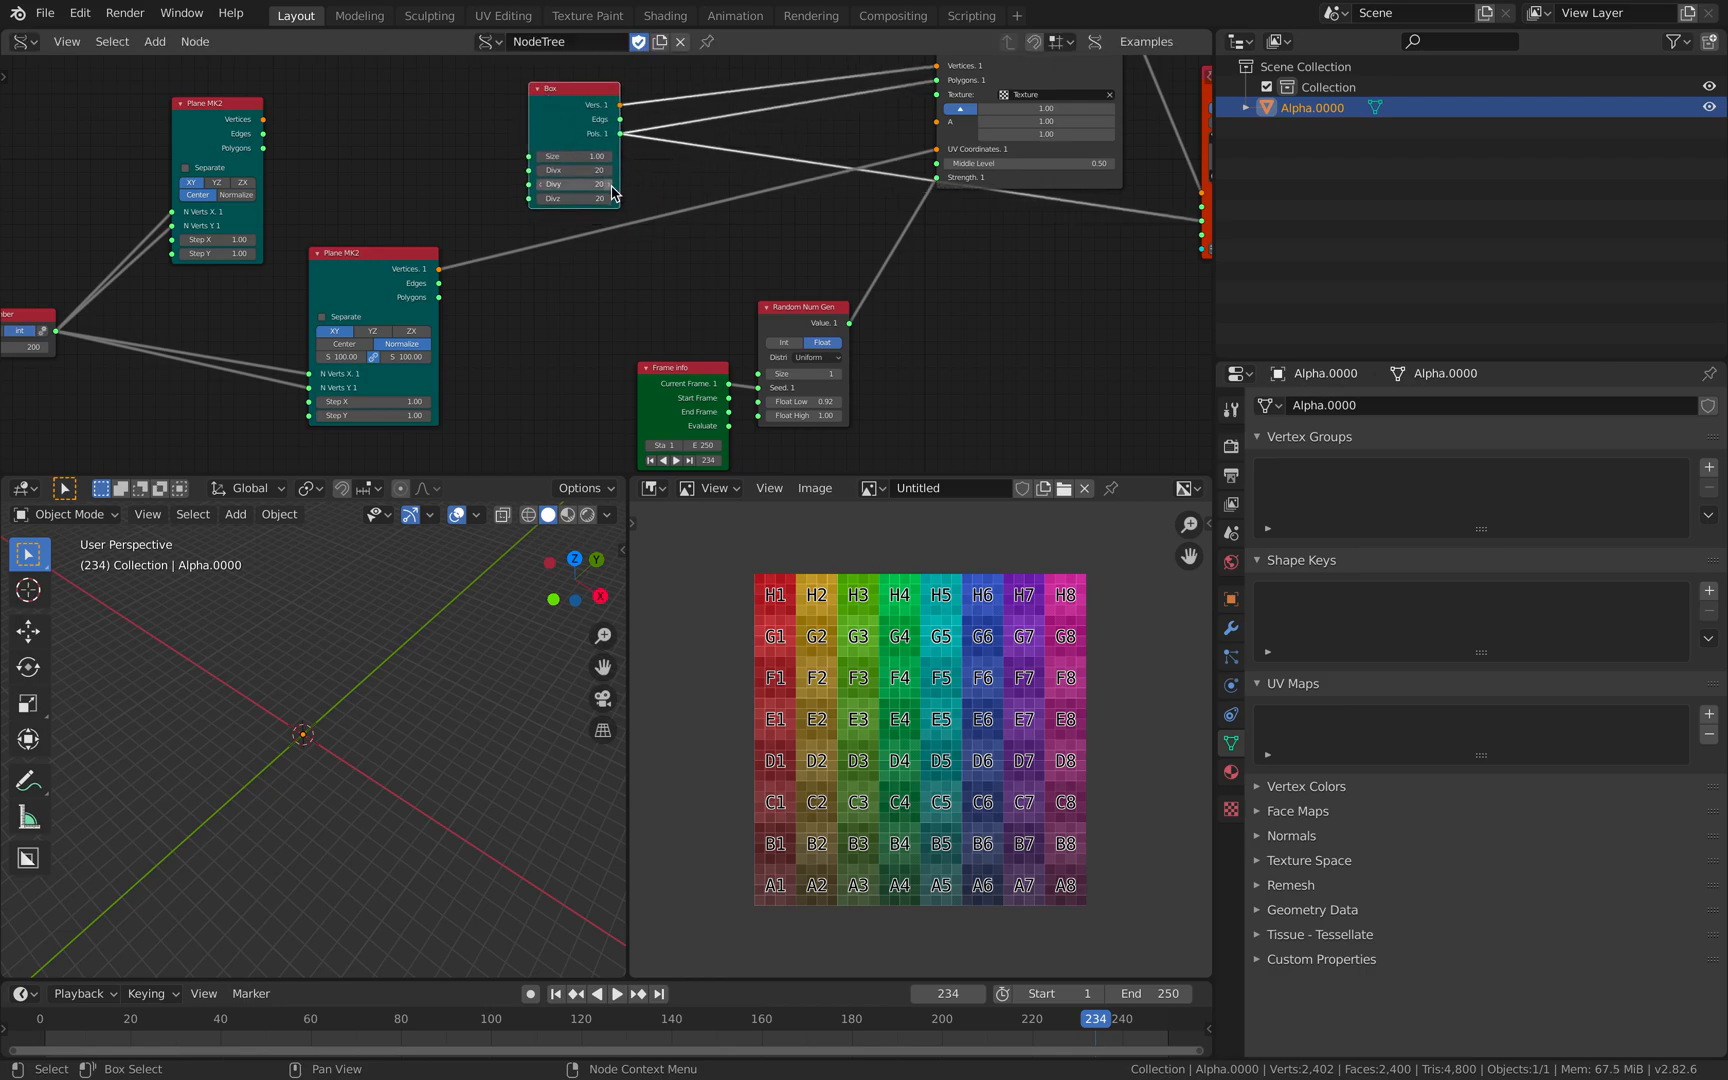
Move the upper Plane MK2 beside the Box and link its vertices and polygons to Texture Displace
middle_drag(305, 161, 289, 212)
drag(210, 171, 358, 144)
middle_drag(410, 215, 268, 302)
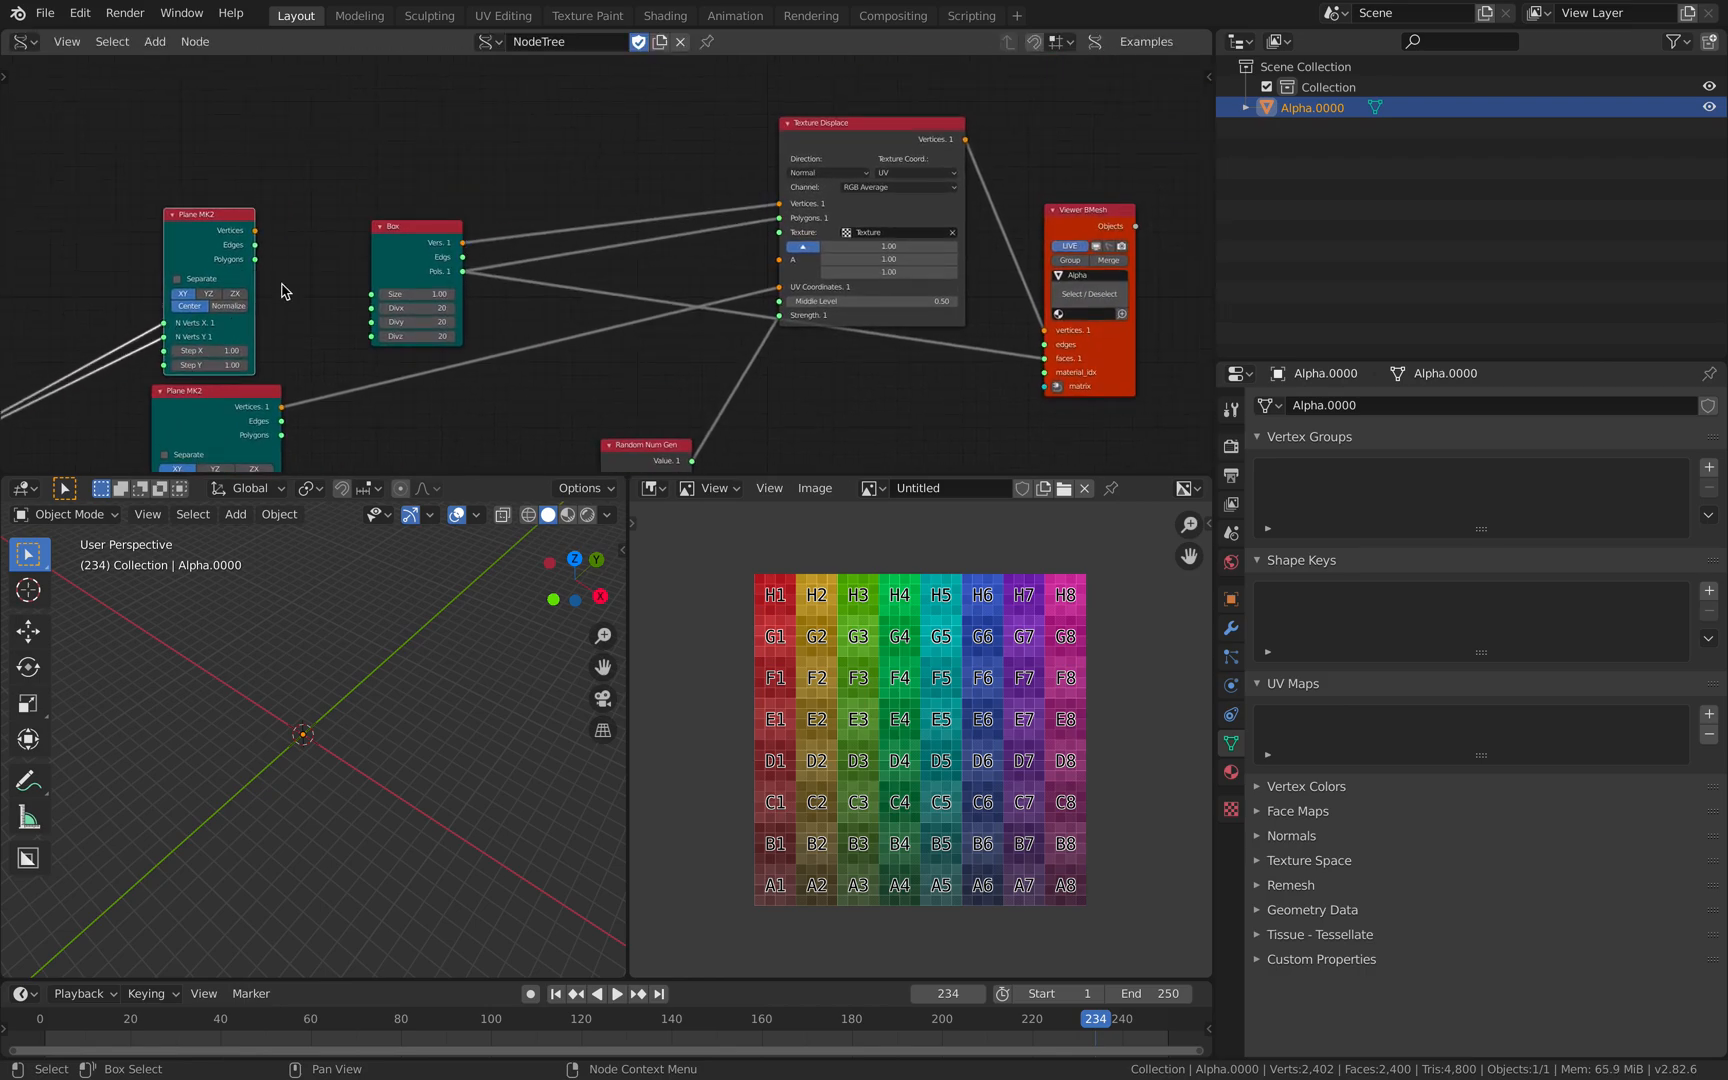
drag(256, 231, 779, 204)
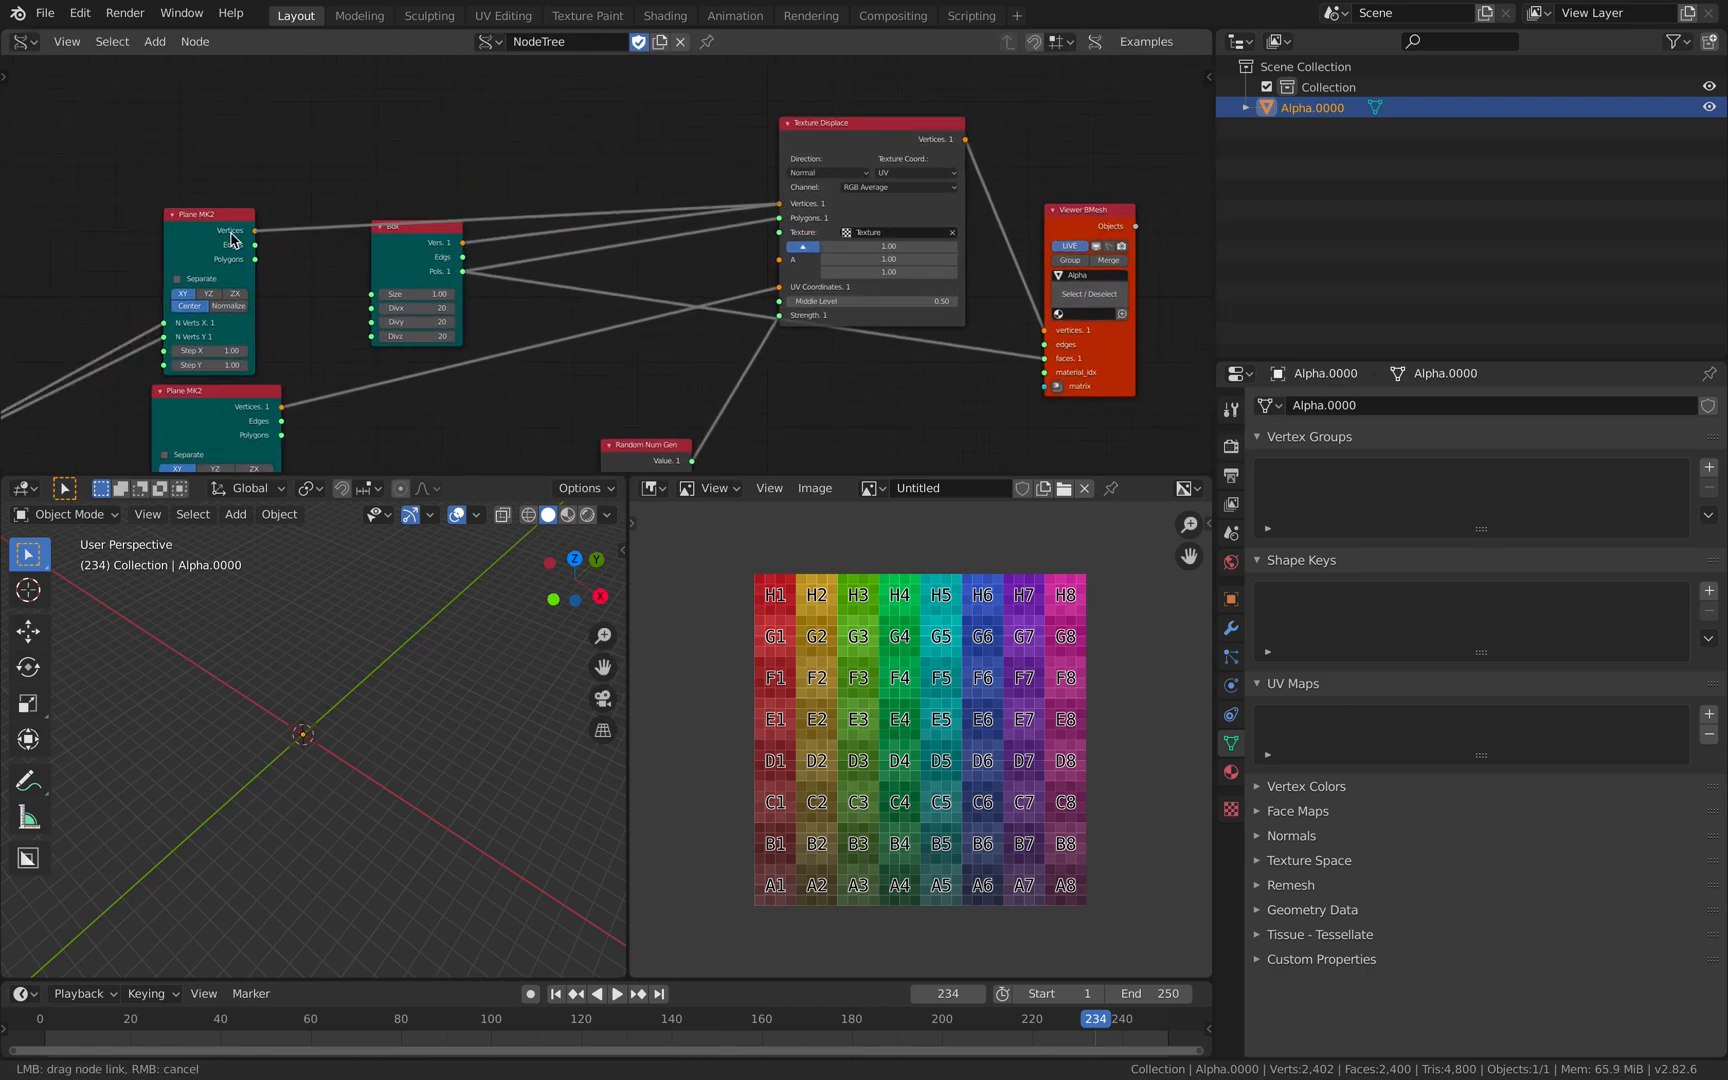
drag(256, 260, 782, 222)
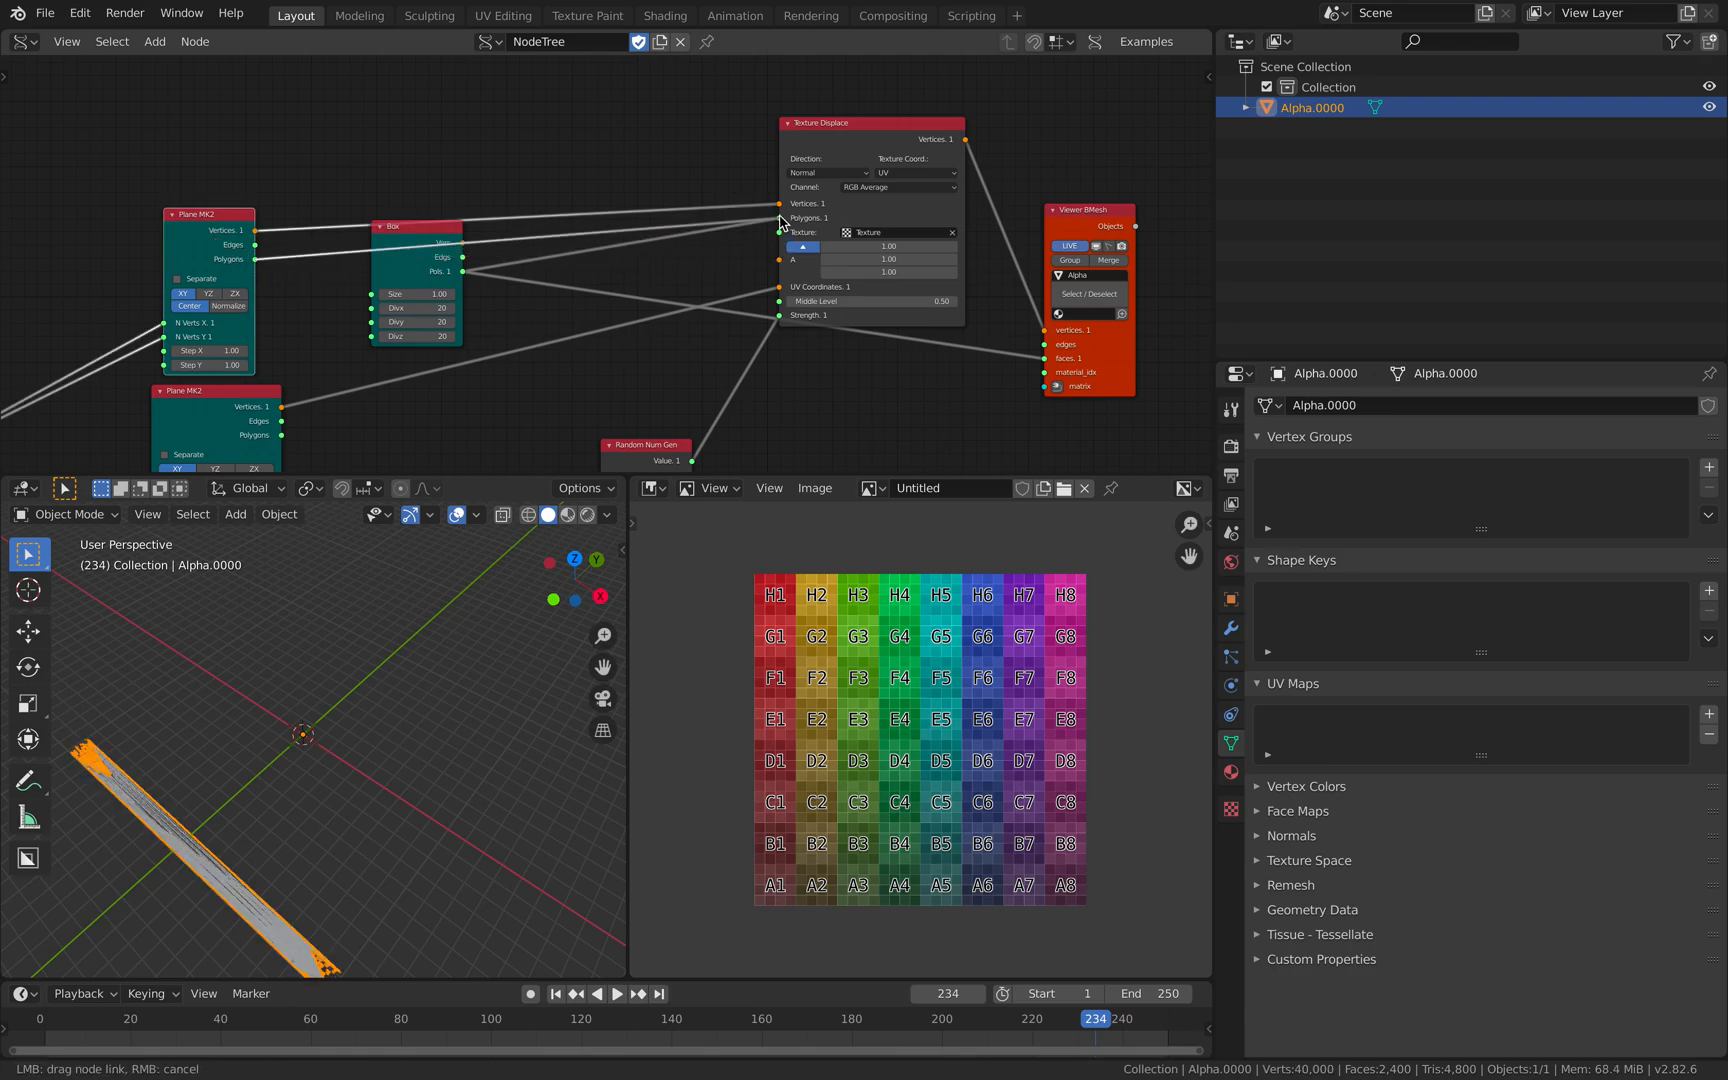
Delete the Box node
middle_drag(618, 298, 754, 230)
middle_drag(359, 787, 336, 675)
mouse_move(375, 329)
mouse_down()
mouse_move(463, 336)
mouse_move(388, 330)
mouse_up()
click(533, 200)
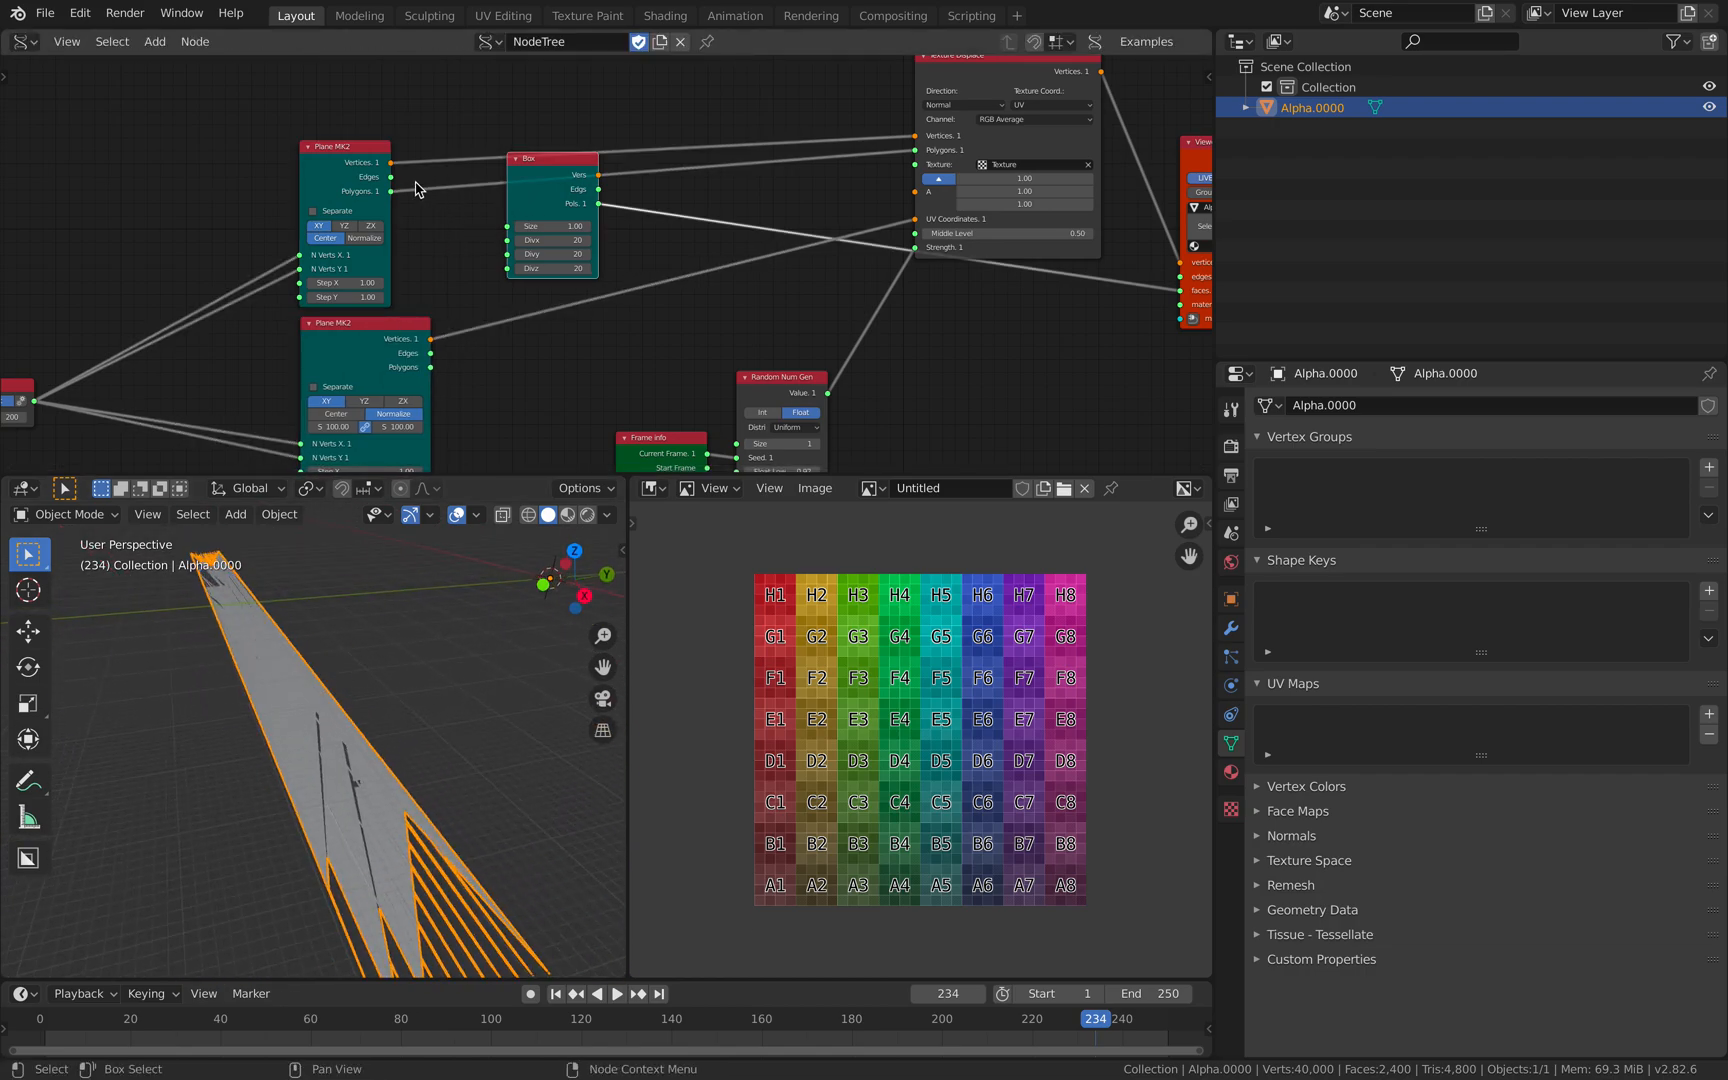
key(x)
Move the Plane MK2 and A Number nodes closer to Texture Displace and link the upper plane's polygons to the viewer's faces
drag(350, 157, 451, 110)
drag(378, 325, 464, 290)
middle_drag(336, 295, 436, 256)
drag(107, 344, 313, 257)
middle_drag(640, 222, 411, 265)
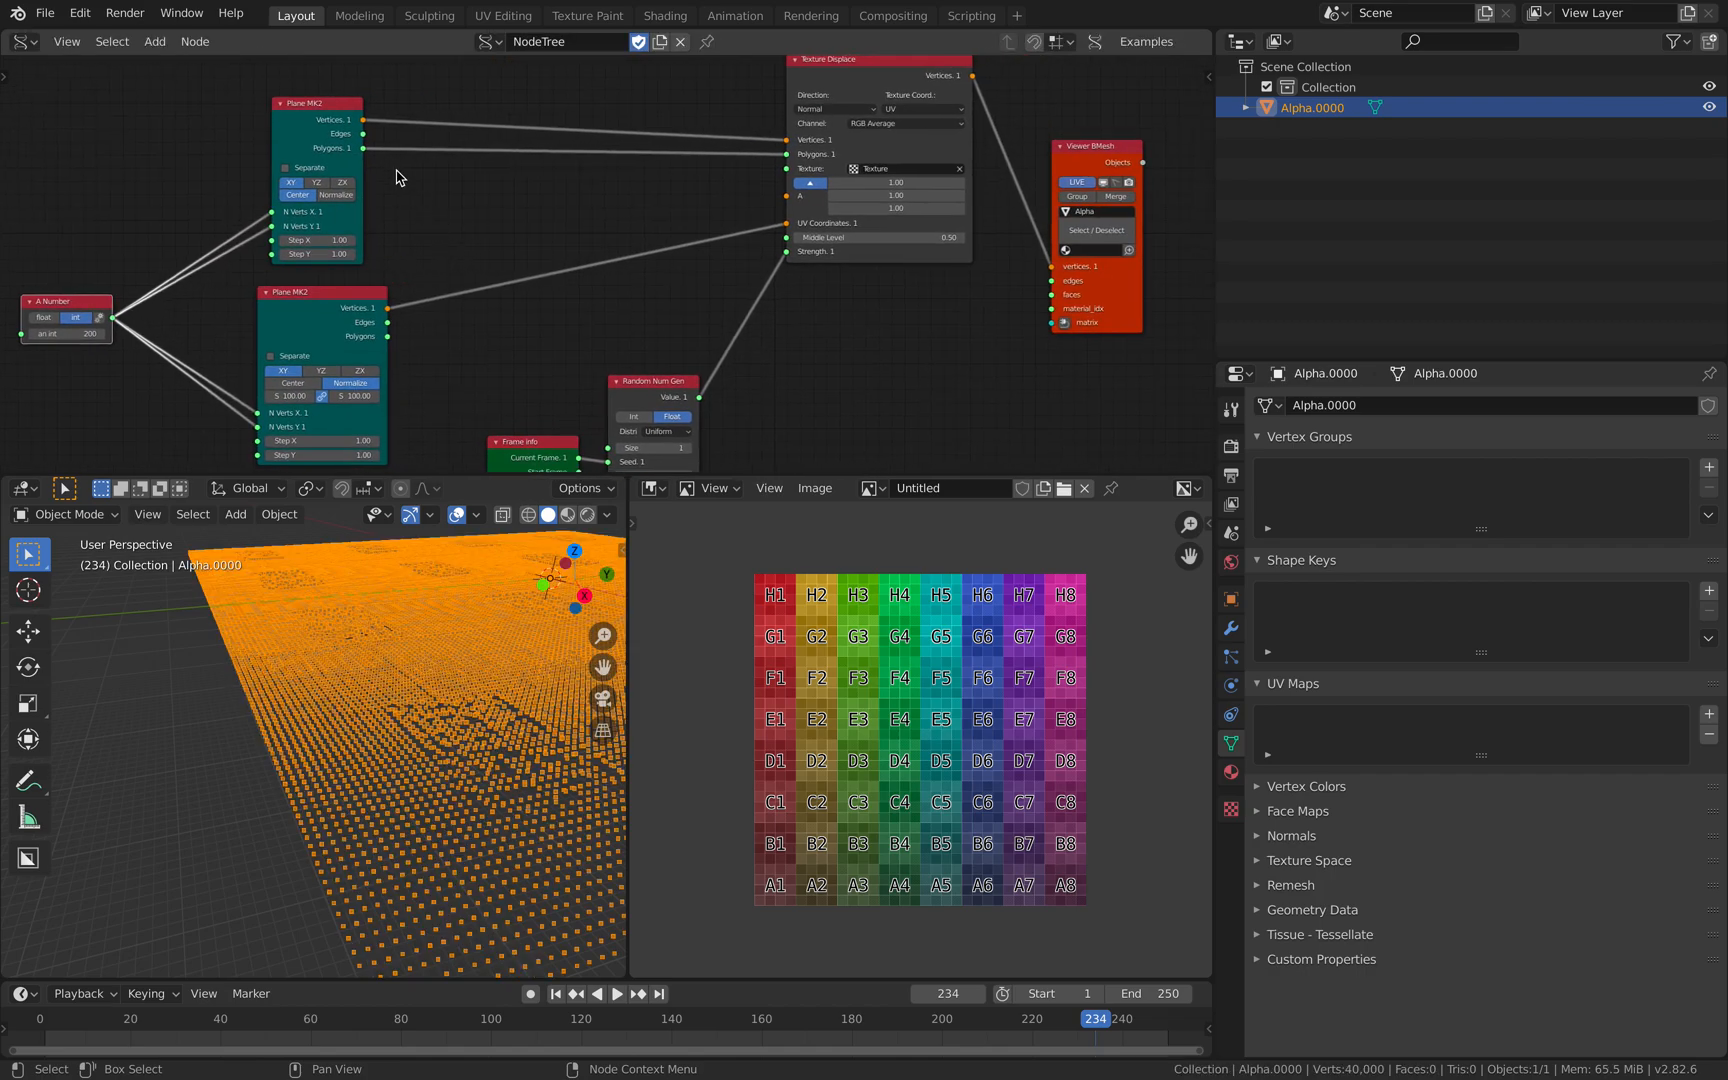
drag(365, 155, 1052, 294)
middle_drag(463, 733, 60, 700)
Save the project as a new version named texturedispSV_002.blend
click(45, 13)
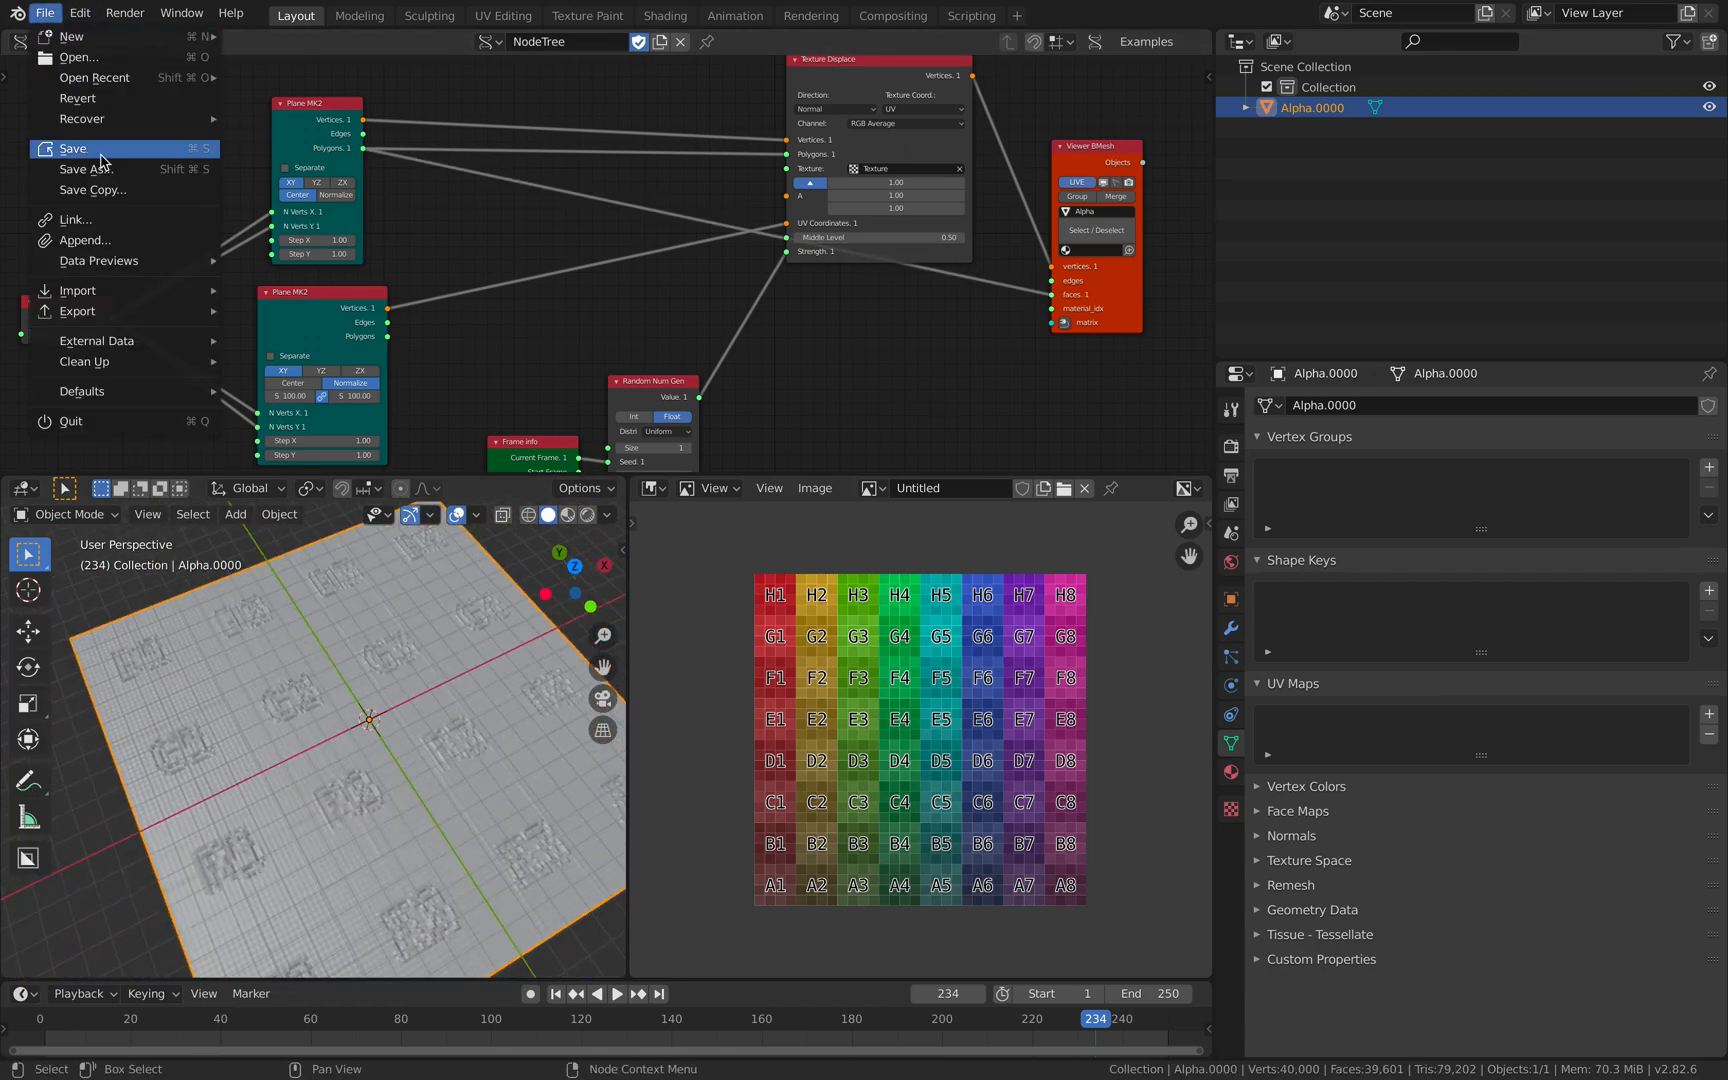
click(137, 173)
click(1121, 925)
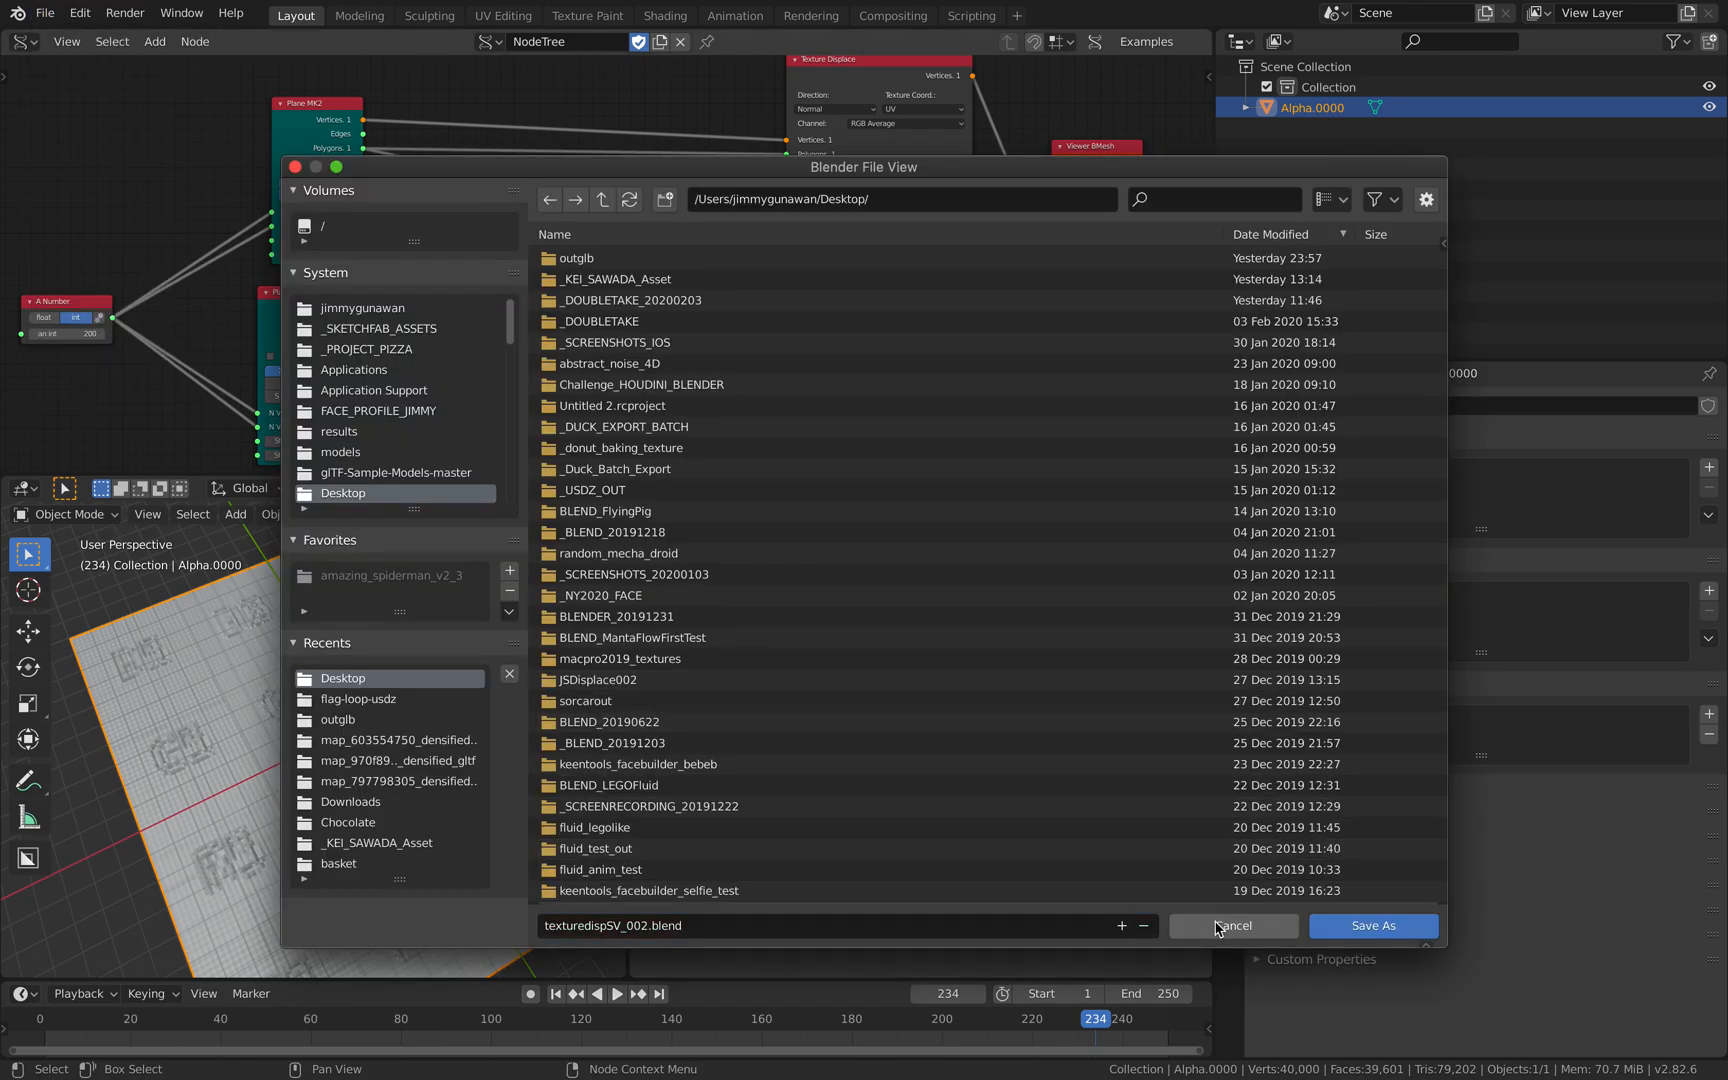
click(1363, 928)
Open the Texture Coord options of the Texture Displace node
middle_drag(444, 741, 350, 728)
middle_drag(621, 304, 536, 366)
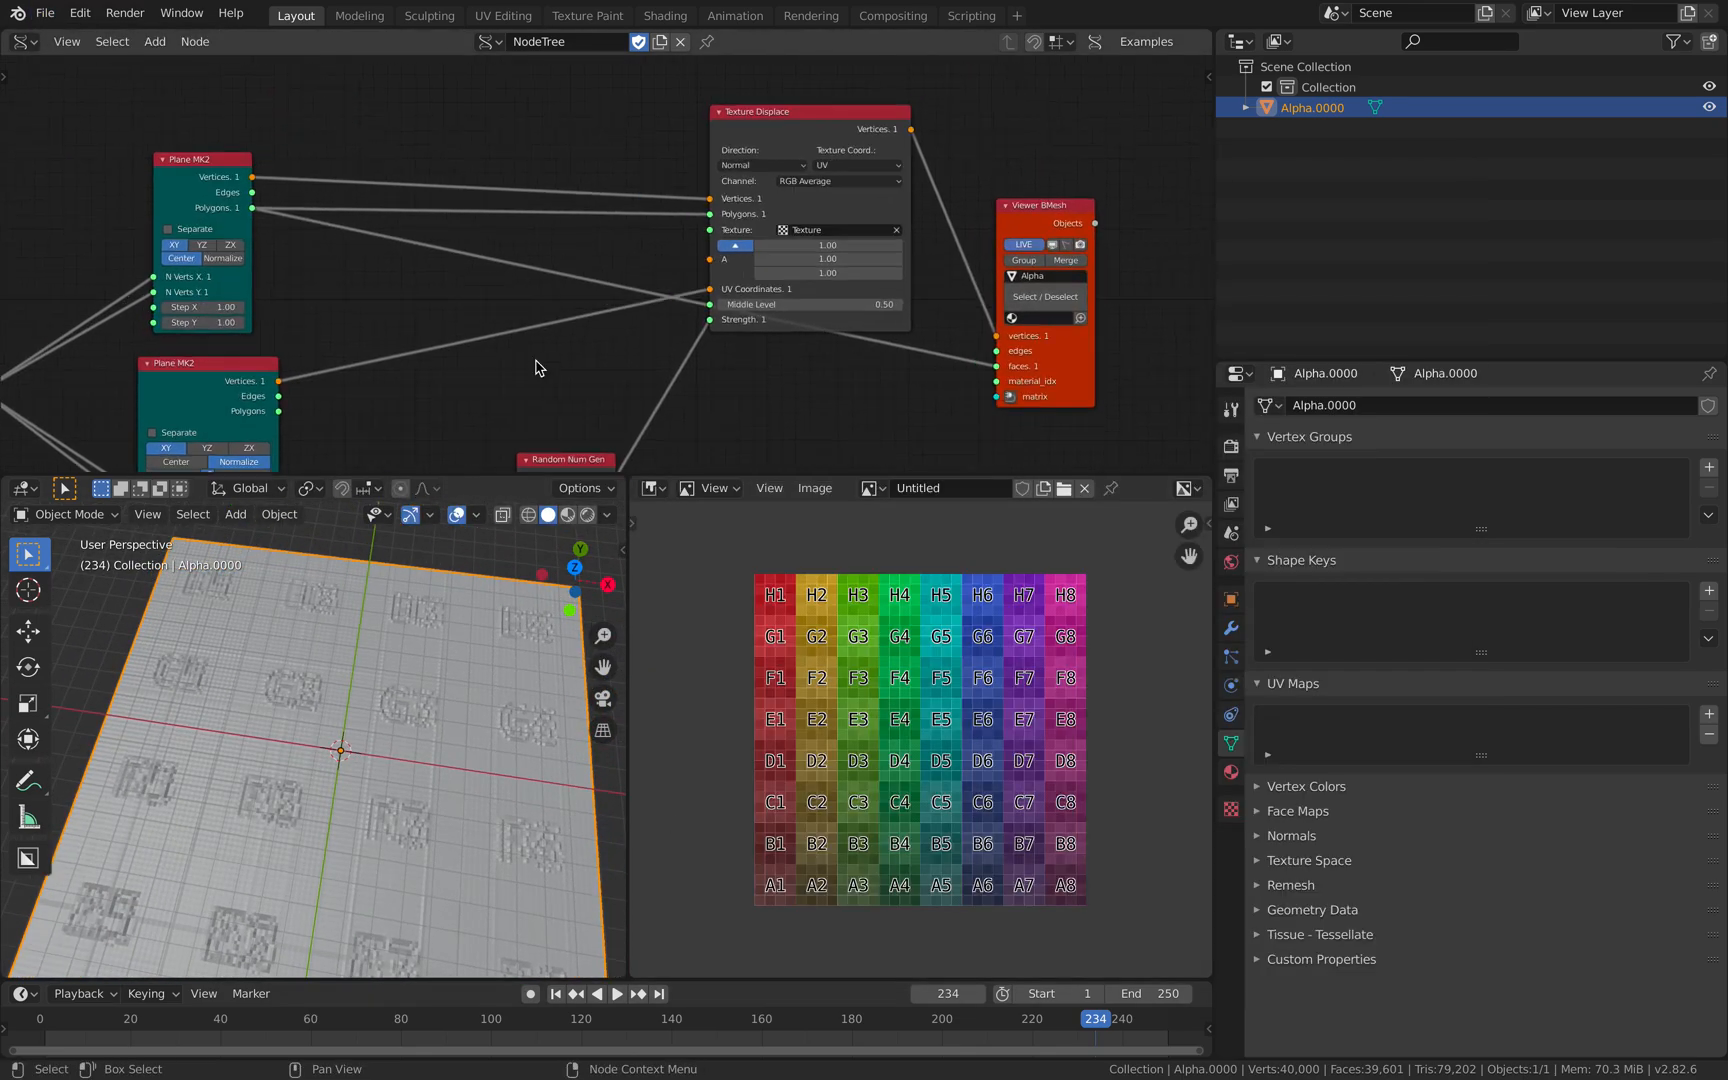
scroll(704, 281, up, 4)
middle_drag(704, 281, 521, 366)
scroll(652, 224, up, 1)
click(717, 211)
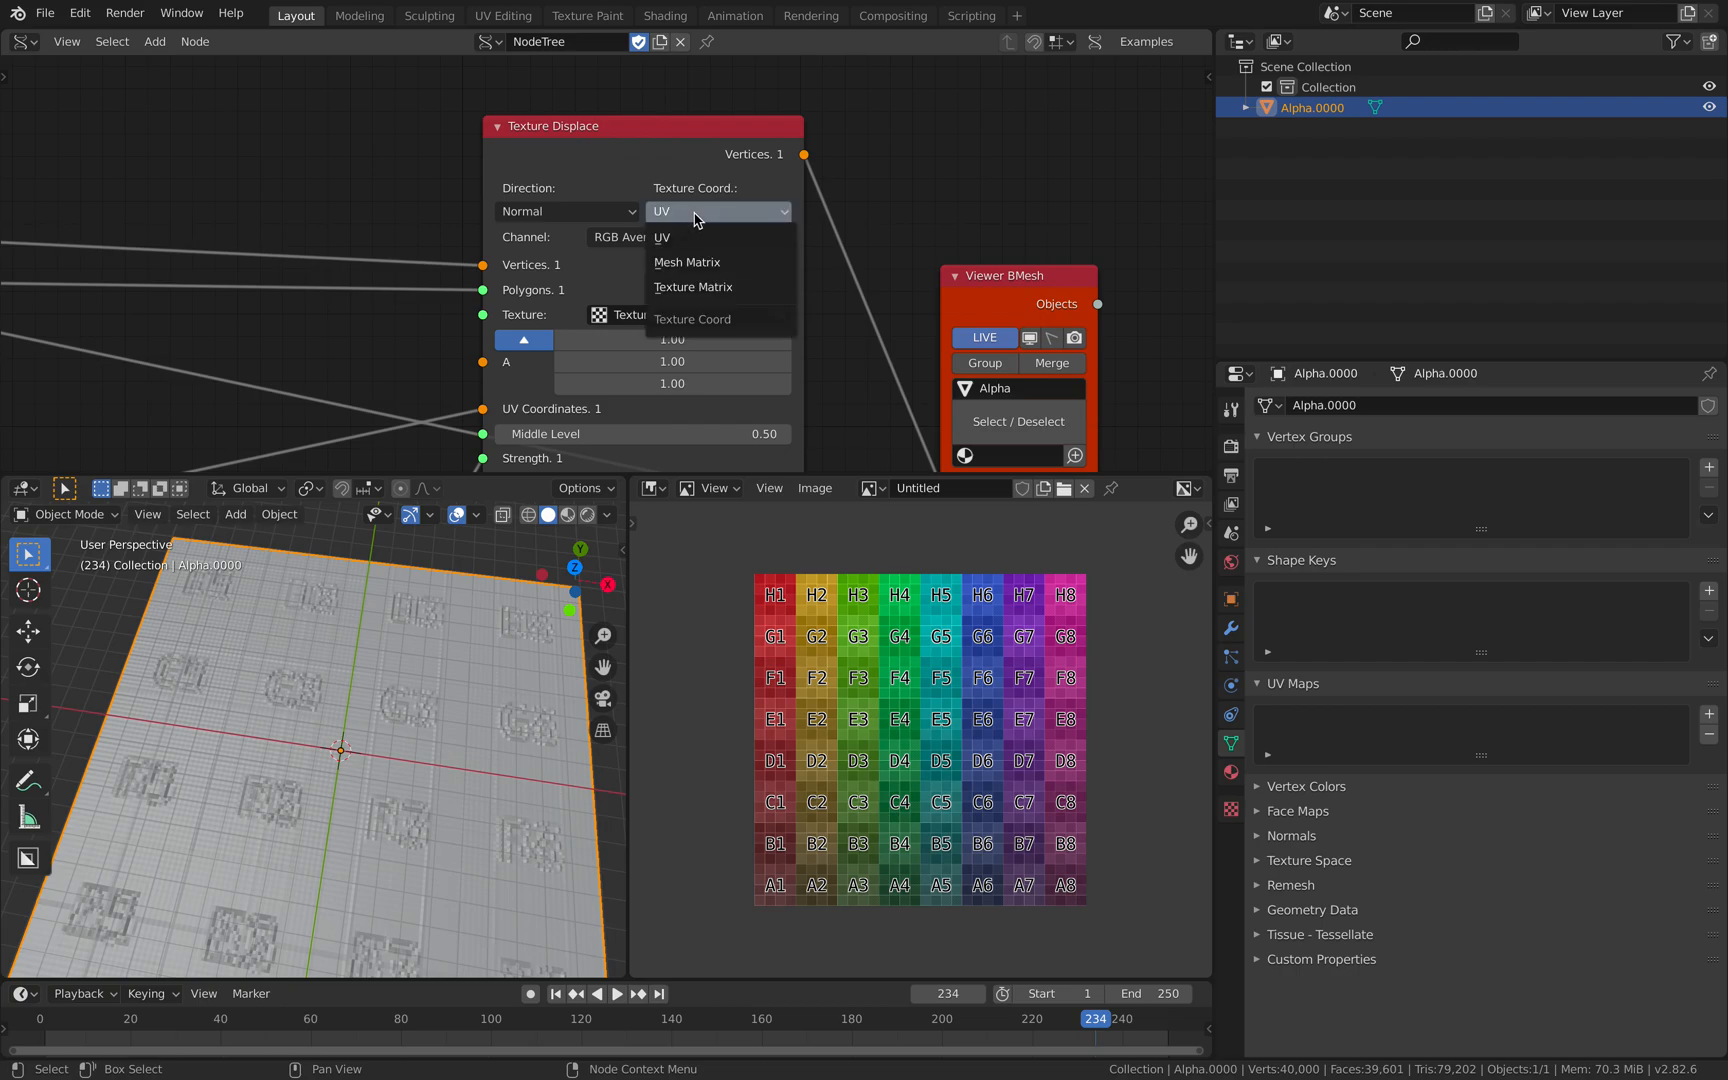